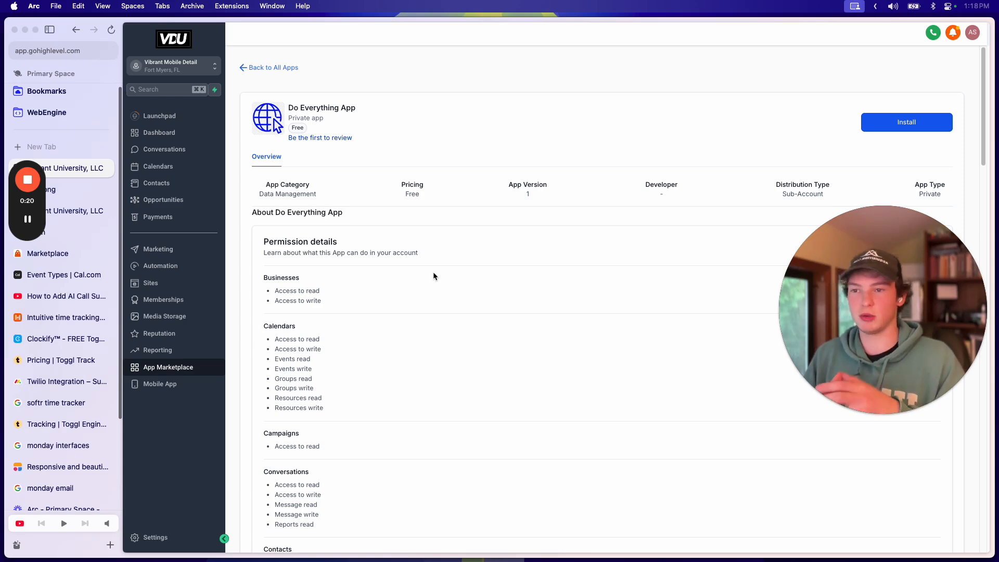
# Step: Under Automation, open the Job Reminders workflow in the Zenbooker Events folder
pyautogui.click(156, 266)
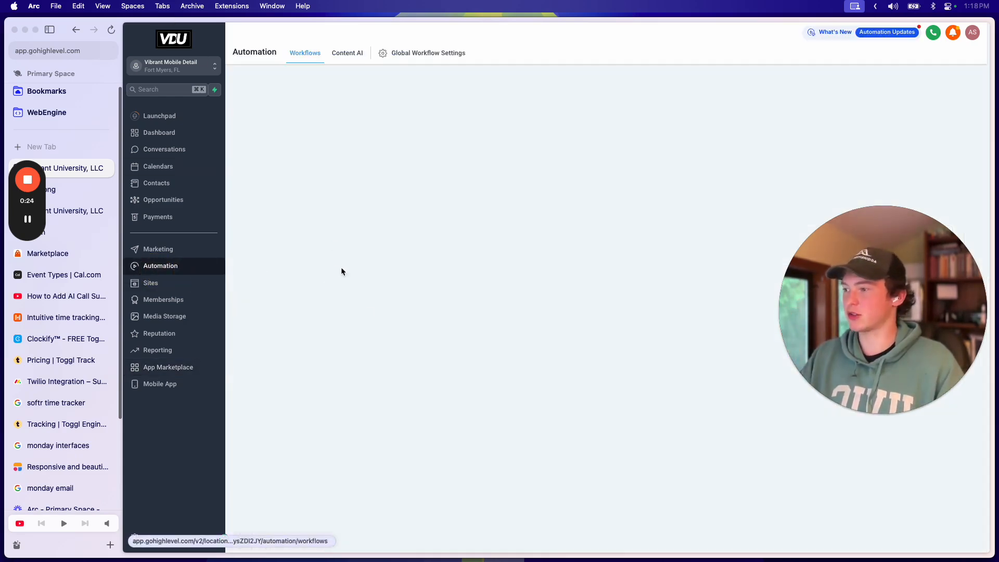
pyautogui.scroll(-1, 364, 317)
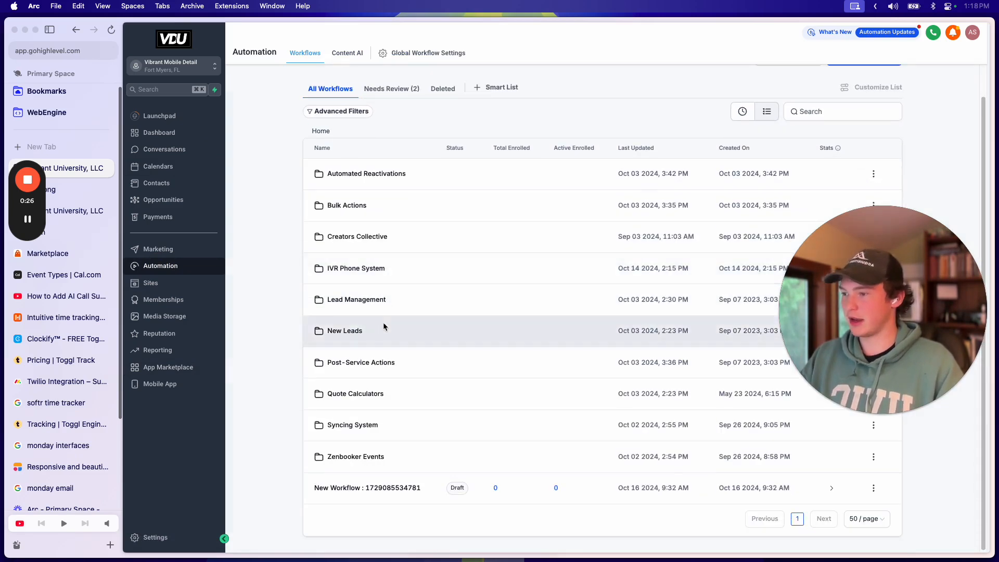
pyautogui.scroll(1, 383, 323)
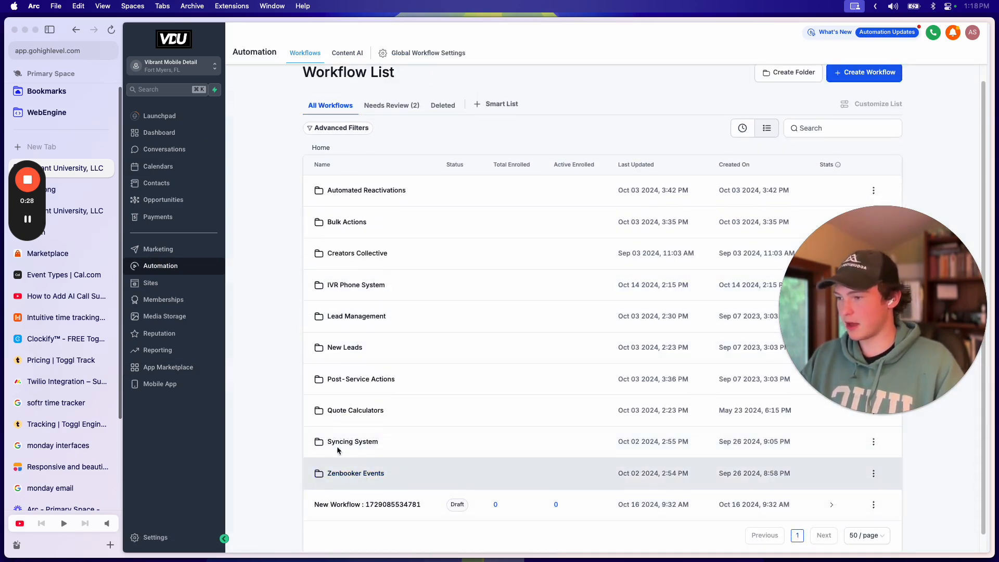
pyautogui.click(346, 474)
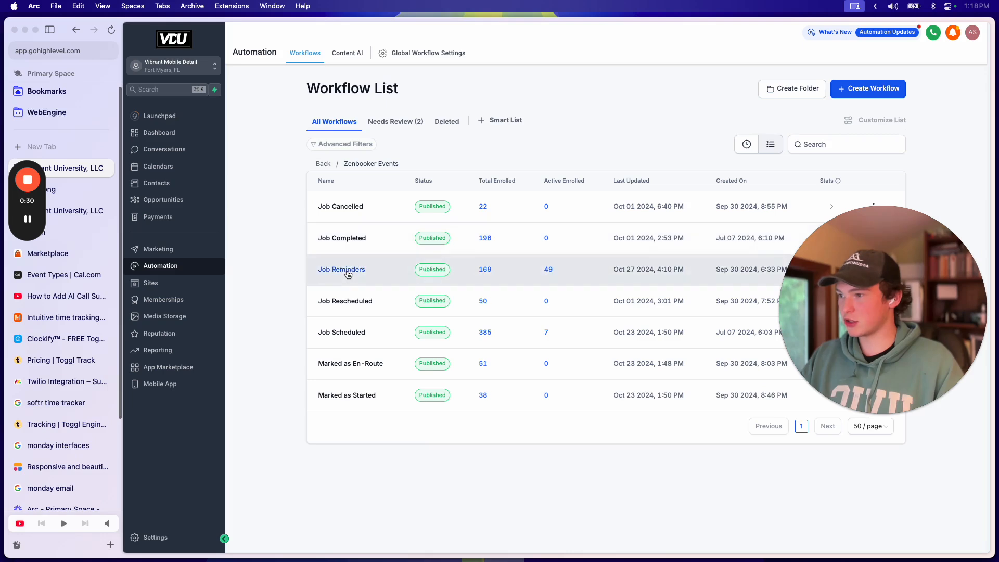
pyautogui.click(350, 270)
pyautogui.moveTo(900, 280); pyautogui.dragTo(217, 136)
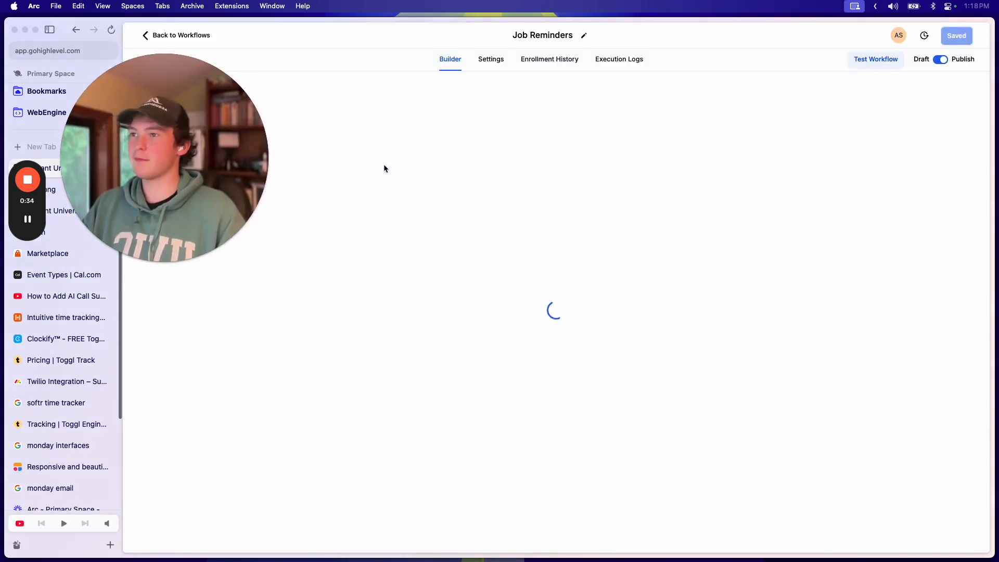
# Step: Open the #1 Reminder Check node's Custom Code panel and select its JavaScript reminder code
pyautogui.scroll(-5, 589, 260)
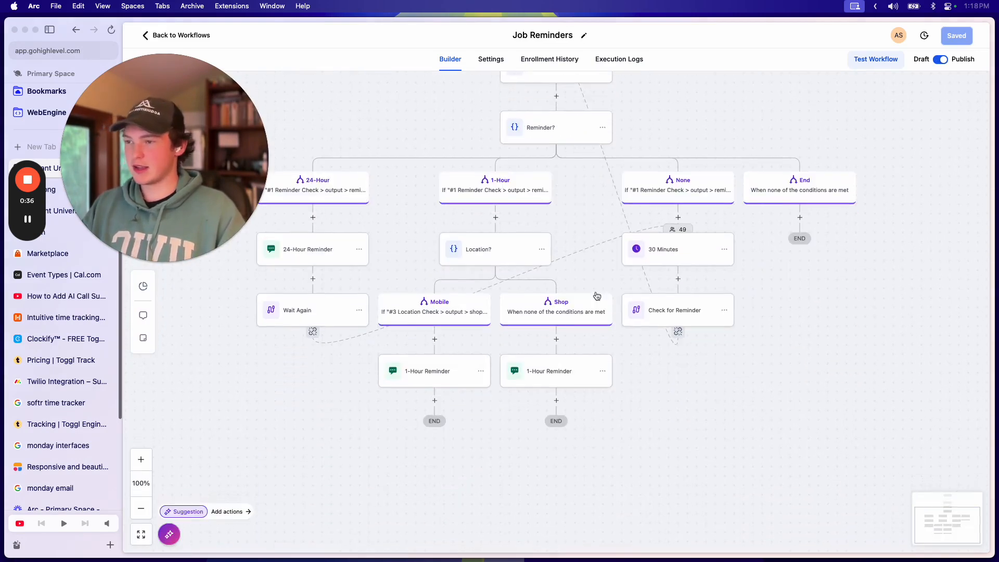
pyautogui.scroll(2, 591, 288)
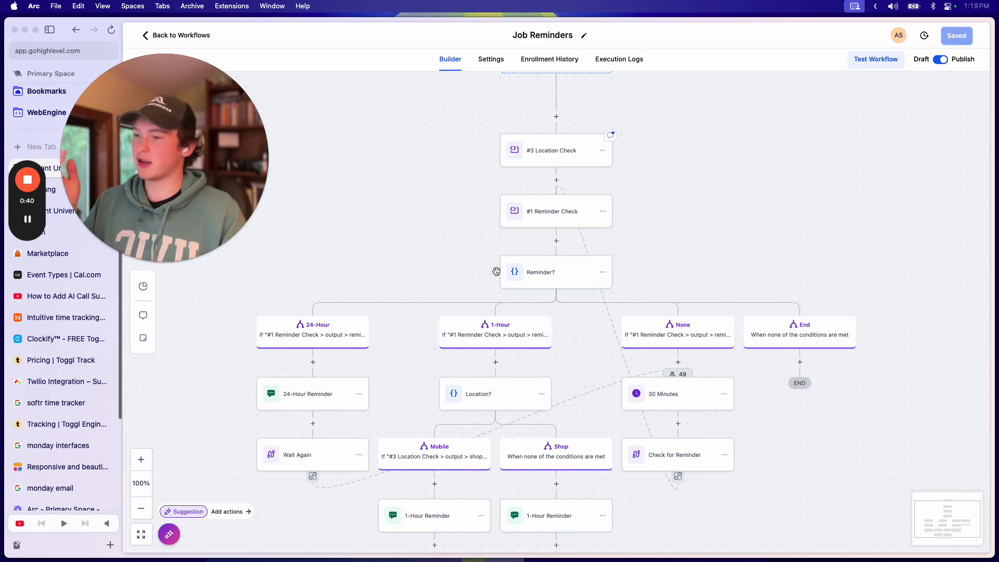
pyautogui.scroll(-2, 584, 316)
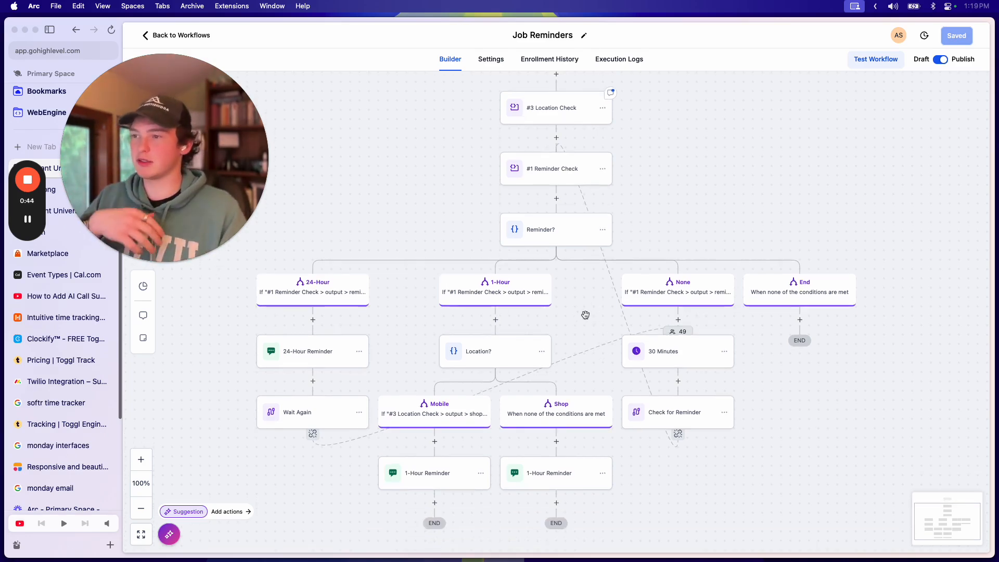
pyautogui.scroll(3, 586, 315)
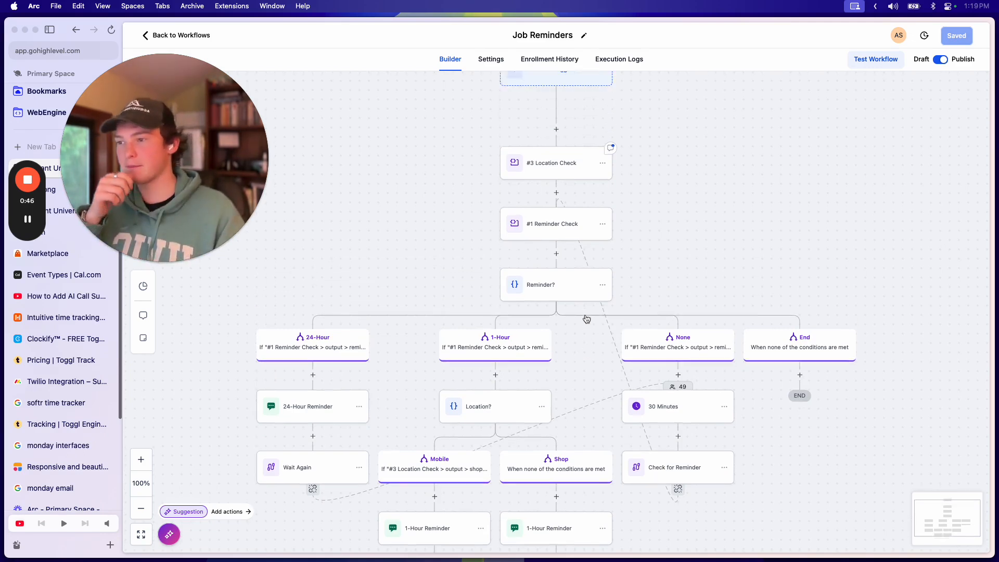
pyautogui.scroll(-4, 585, 316)
pyautogui.scroll(5, 584, 315)
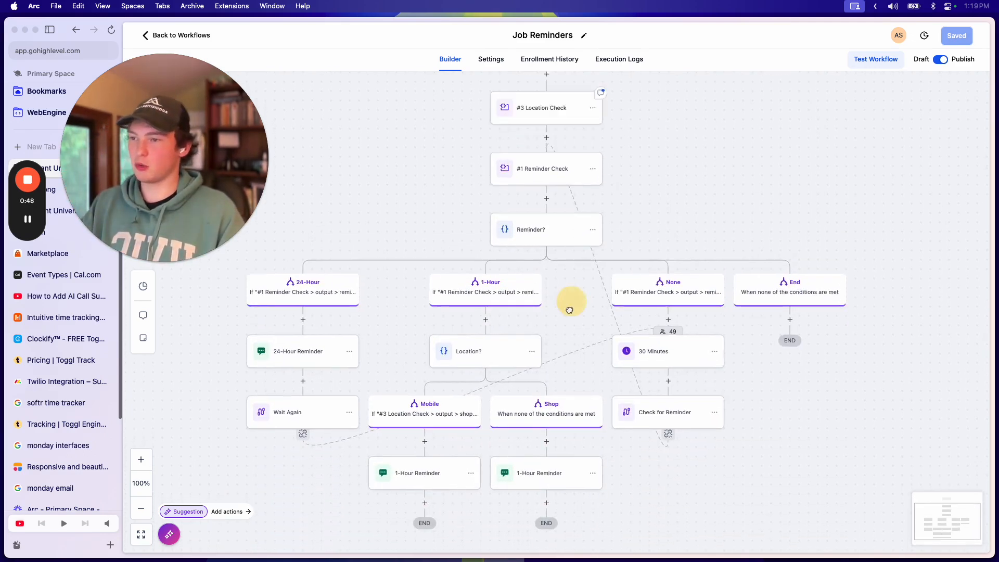
pyautogui.click(522, 253)
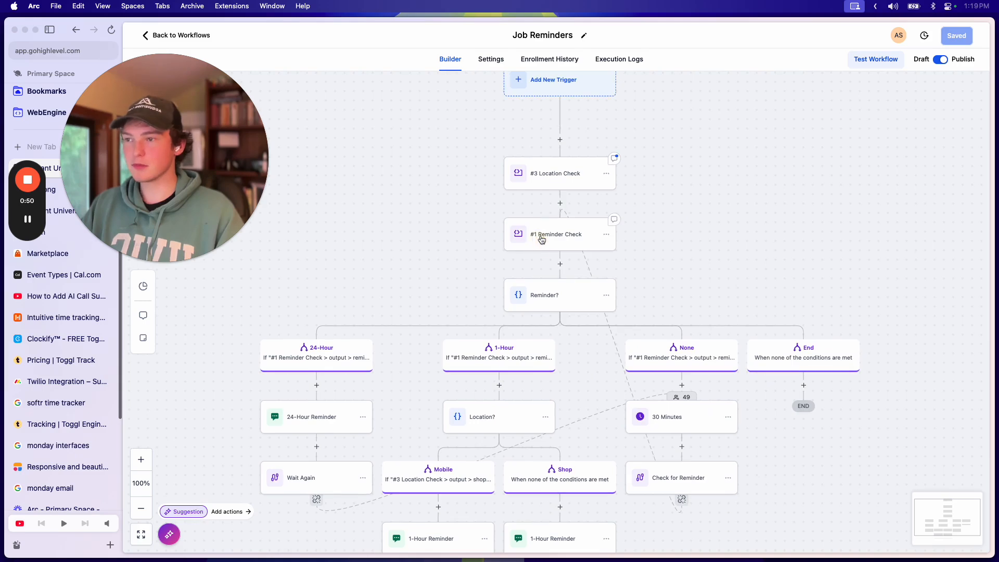
pyautogui.scroll(-10, 791, 313)
pyautogui.moveTo(903, 300); pyautogui.dragTo(708, 128)
# Step: Select all the reminder code, then close the Custom Code panel
pyautogui.click(793, 274)
pyautogui.press('super+a')
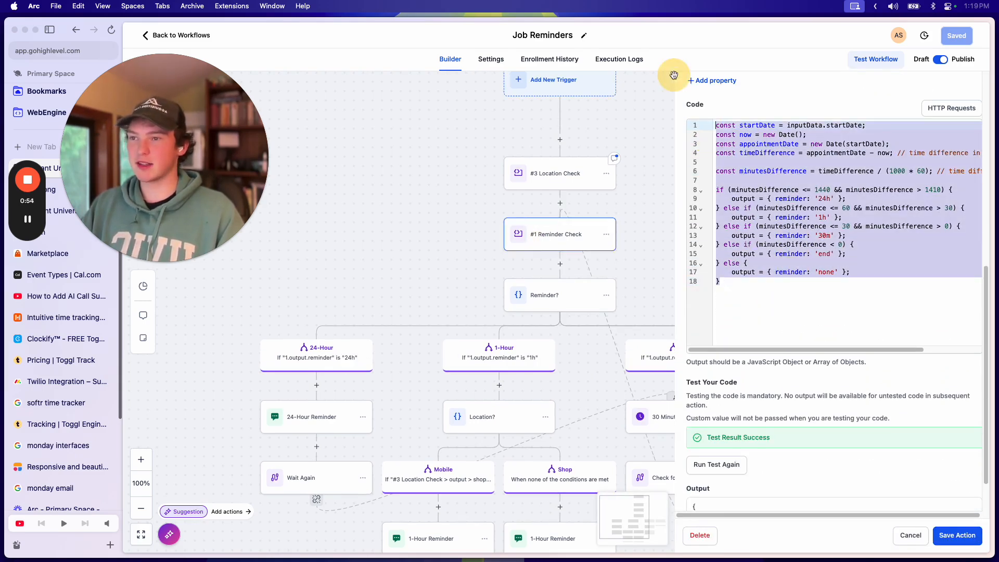
pyautogui.scroll(1, 790, 263)
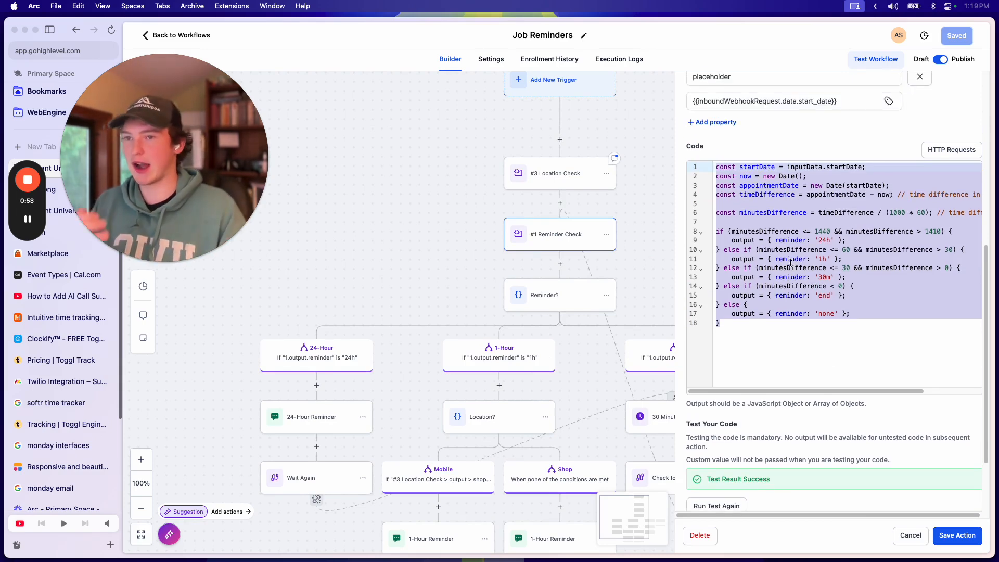
pyautogui.scroll(7, 963, 94)
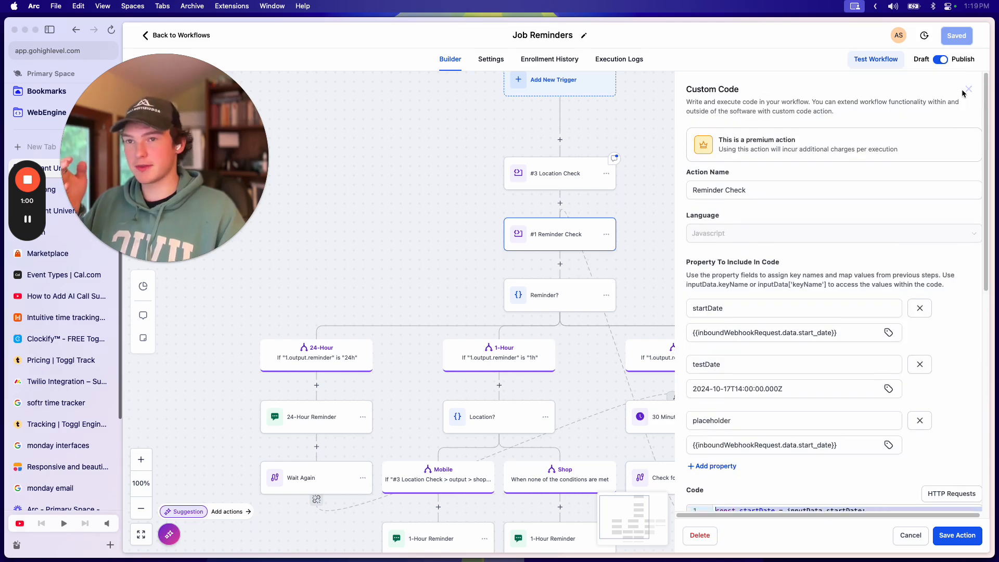
pyautogui.click(967, 90)
# Step: Search actions for 'appoint' after #1 Reminder Check, then close without adding a step
pyautogui.click(559, 266)
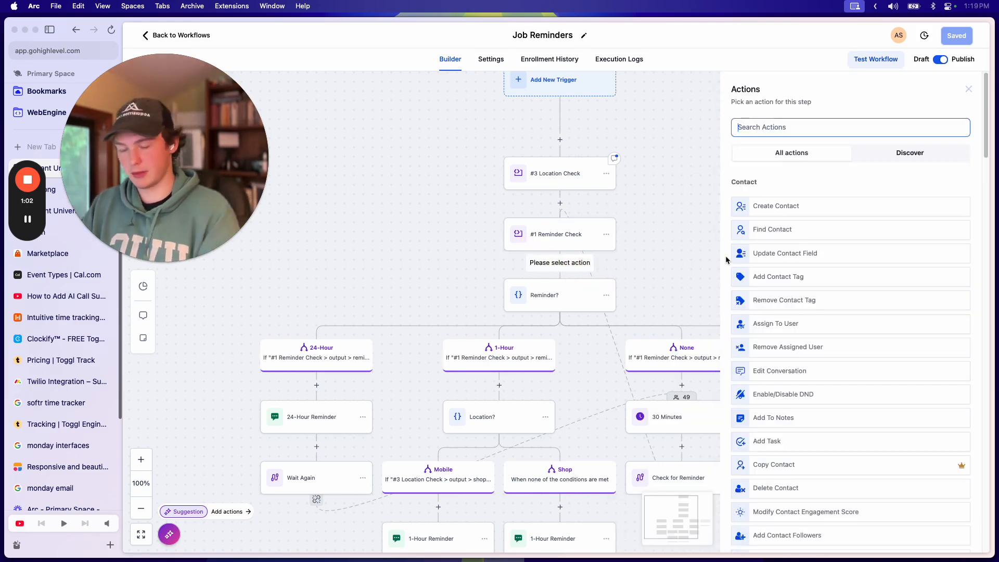
pyautogui.write('appoint')
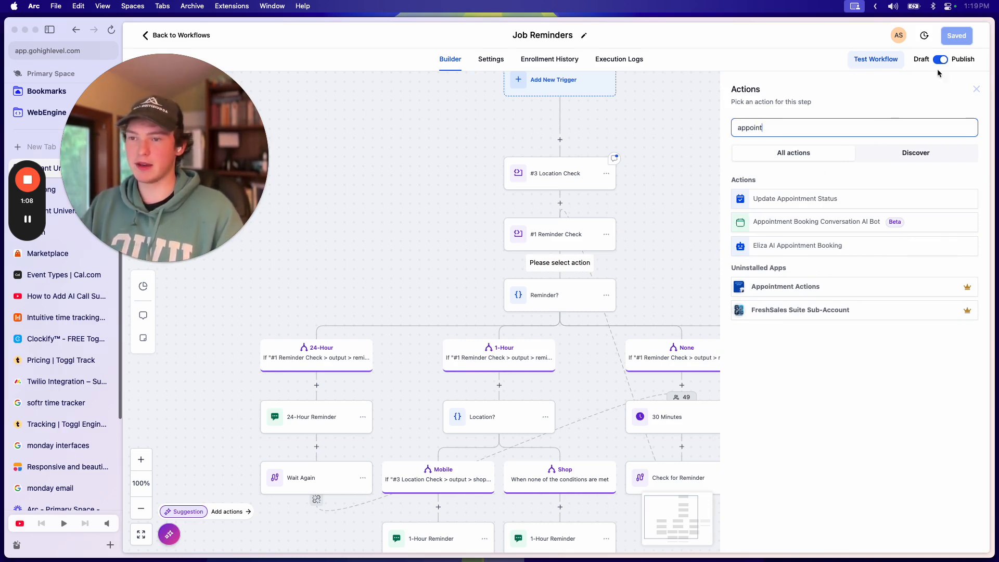
pyautogui.click(976, 89)
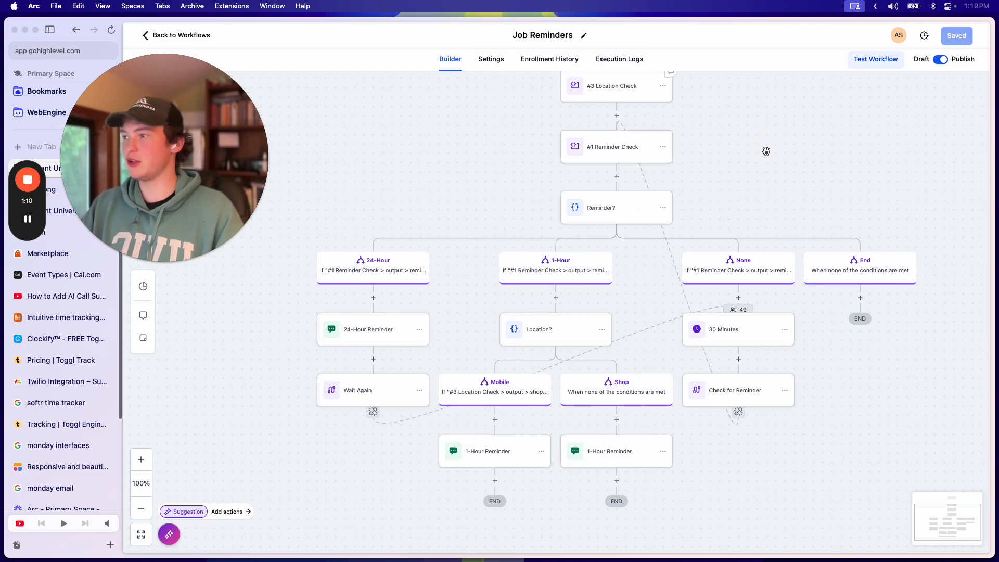
pyautogui.moveTo(618, 180); pyautogui.dragTo(569, 233)
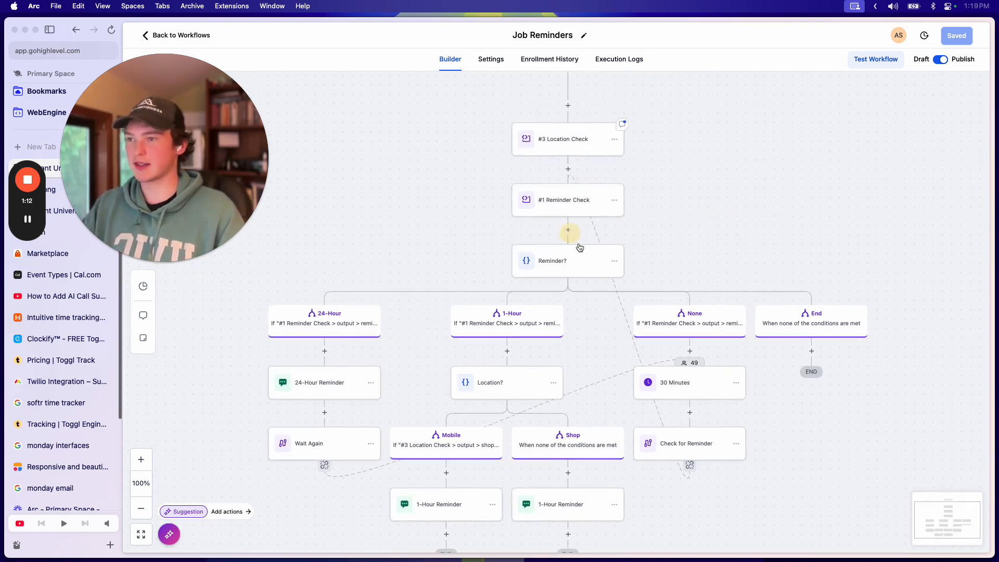
pyautogui.click(587, 210)
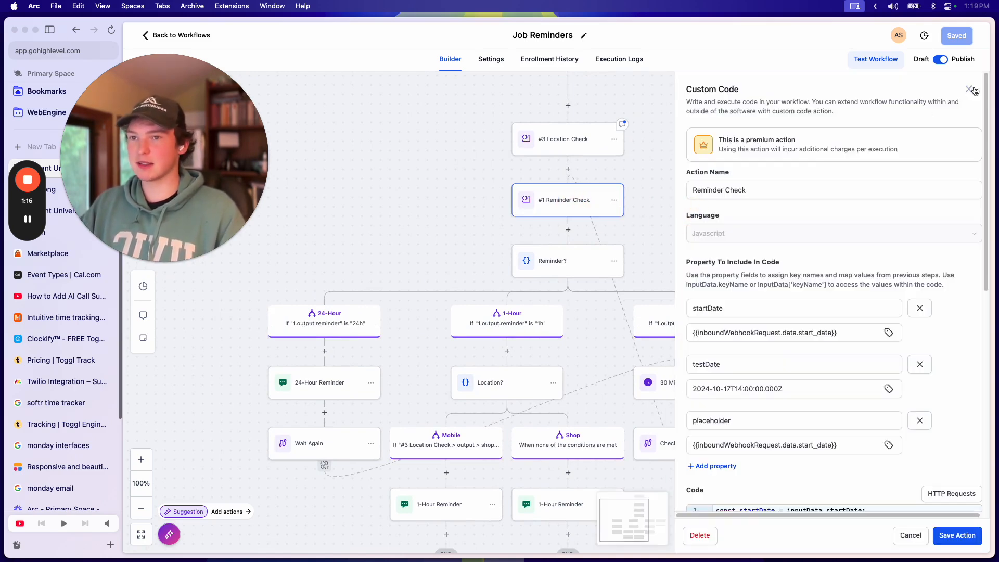
pyautogui.click(969, 90)
pyautogui.moveTo(587, 346); pyautogui.dragTo(621, 340)
pyautogui.moveTo(660, 170); pyautogui.dragTo(699, 230)
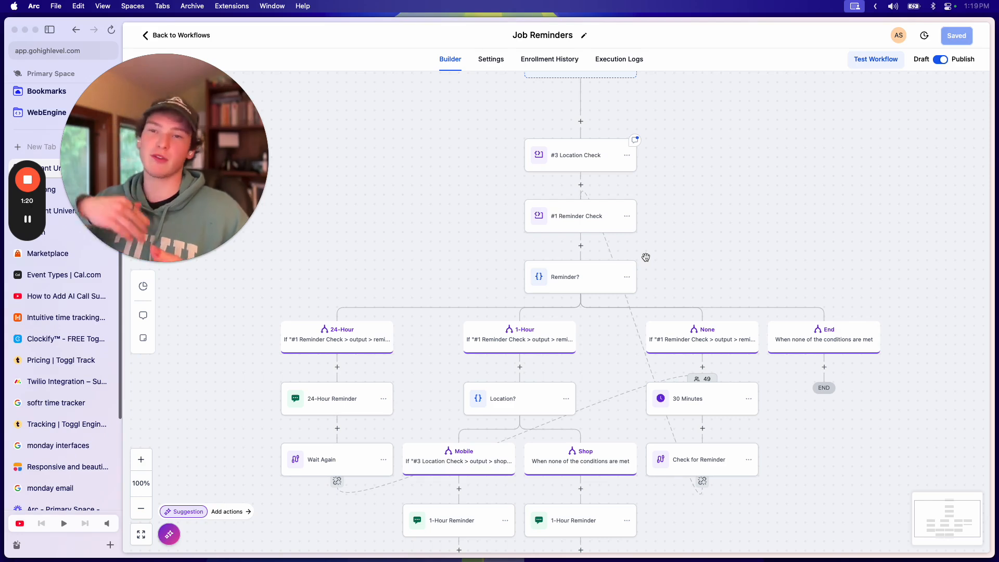
pyautogui.scroll(-2, 645, 255)
pyautogui.moveTo(682, 215); pyautogui.dragTo(598, 160)
pyautogui.moveTo(508, 253); pyautogui.dragTo(543, 295)
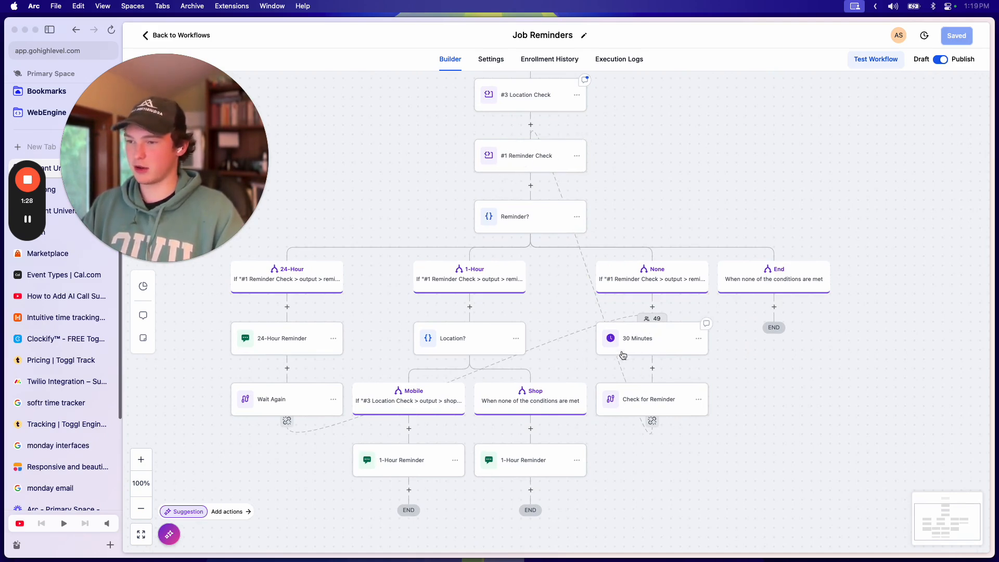
pyautogui.moveTo(553, 304); pyautogui.dragTo(593, 345)
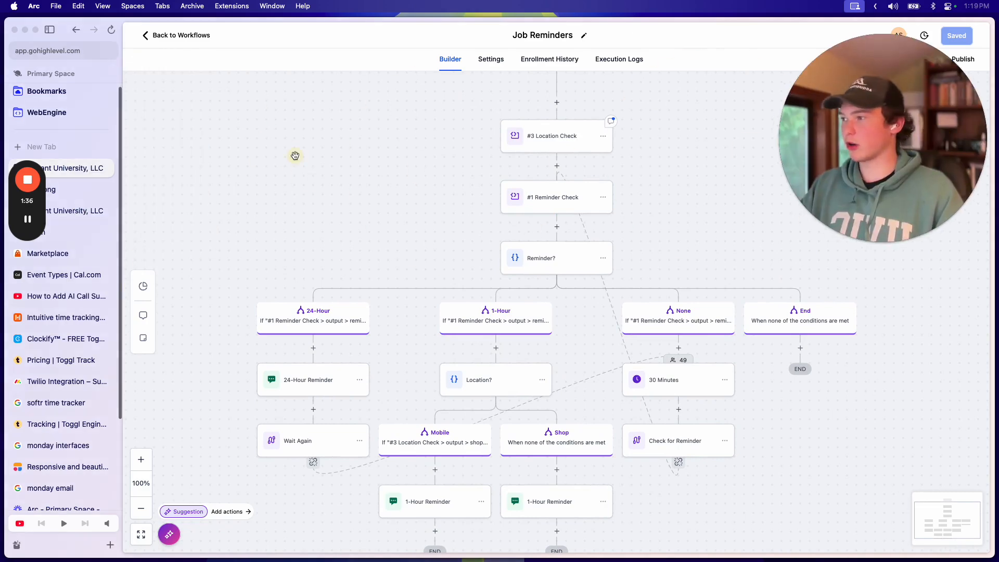
# Step: Switch to the Marketplace developer site and go through App Dashboard to My Apps
pyautogui.click(63, 255)
pyautogui.press('super+l')
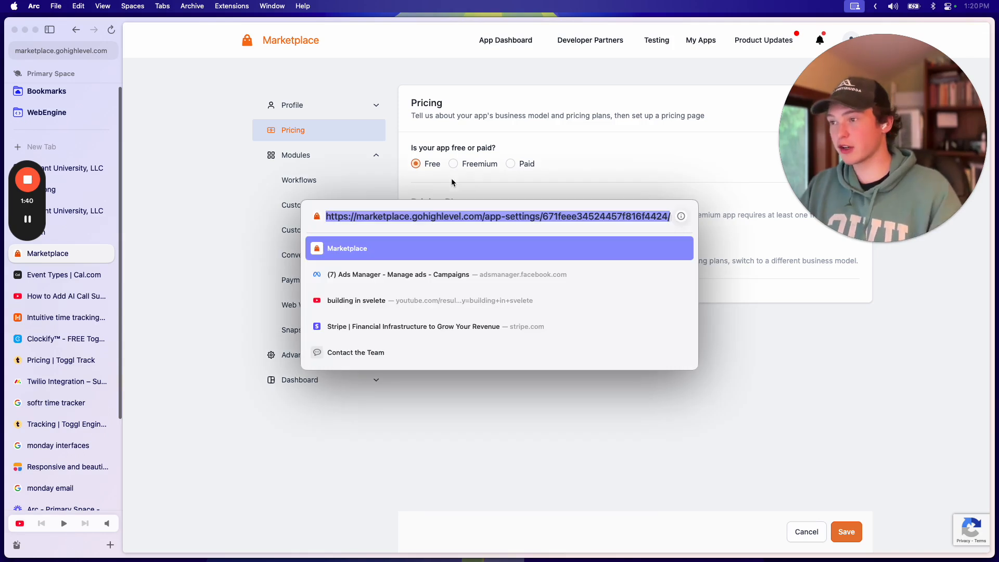
pyautogui.moveTo(370, 217); pyautogui.dragTo(482, 217)
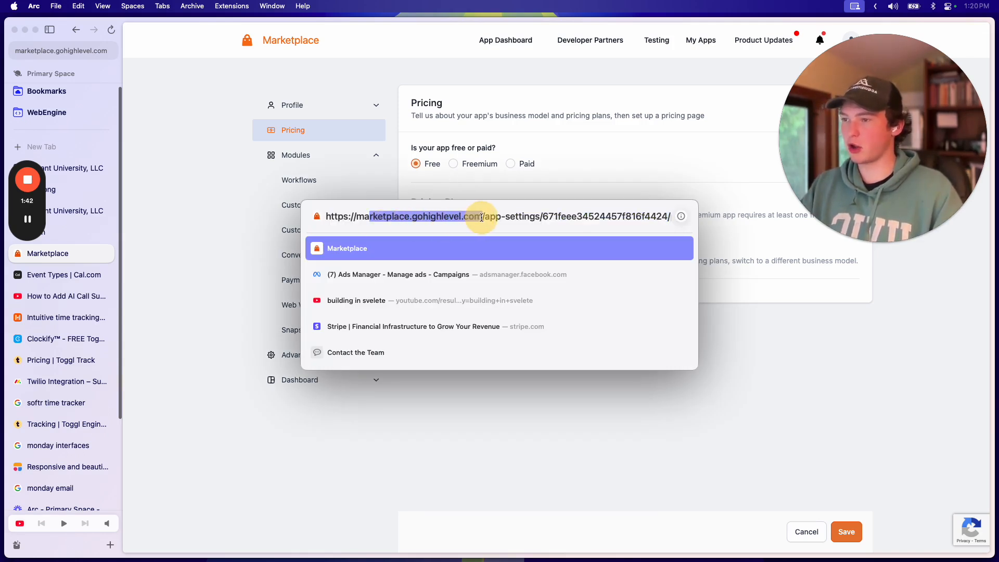
pyautogui.click(497, 93)
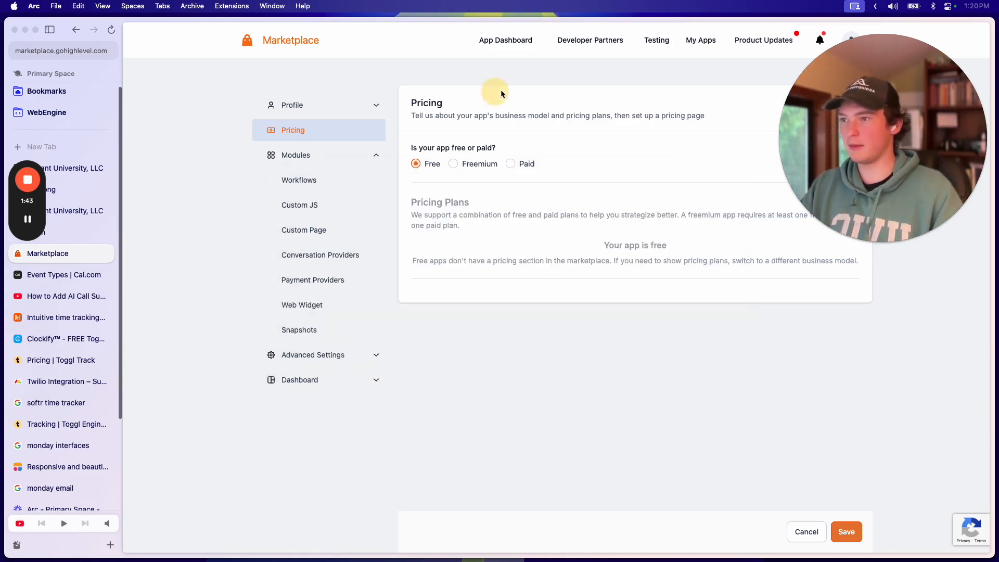
pyautogui.click(517, 45)
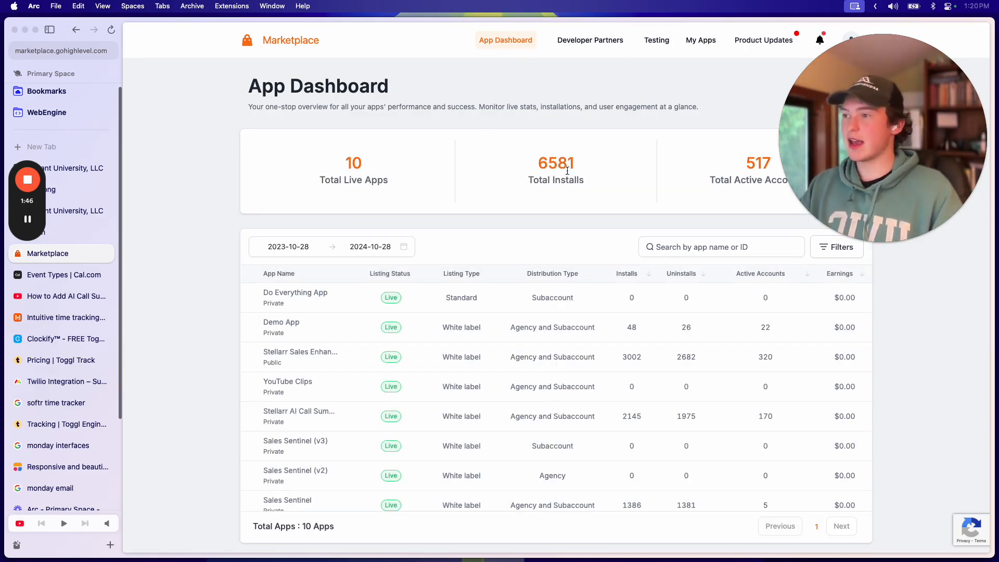
pyautogui.click(710, 48)
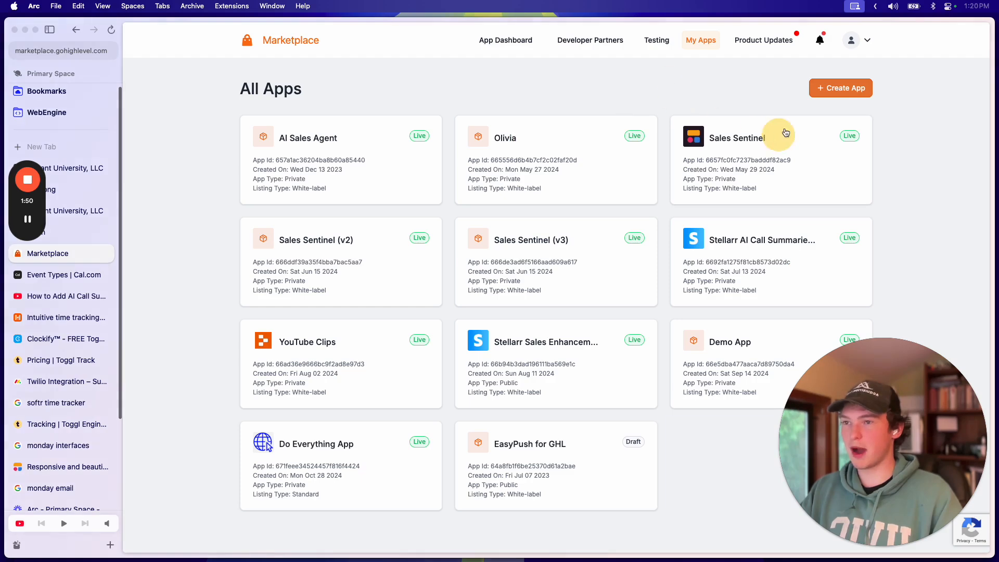
# Step: Create an app named 'Demo app' with Sub-Account distribution and Standard (non white-label) listing
pyautogui.click(840, 89)
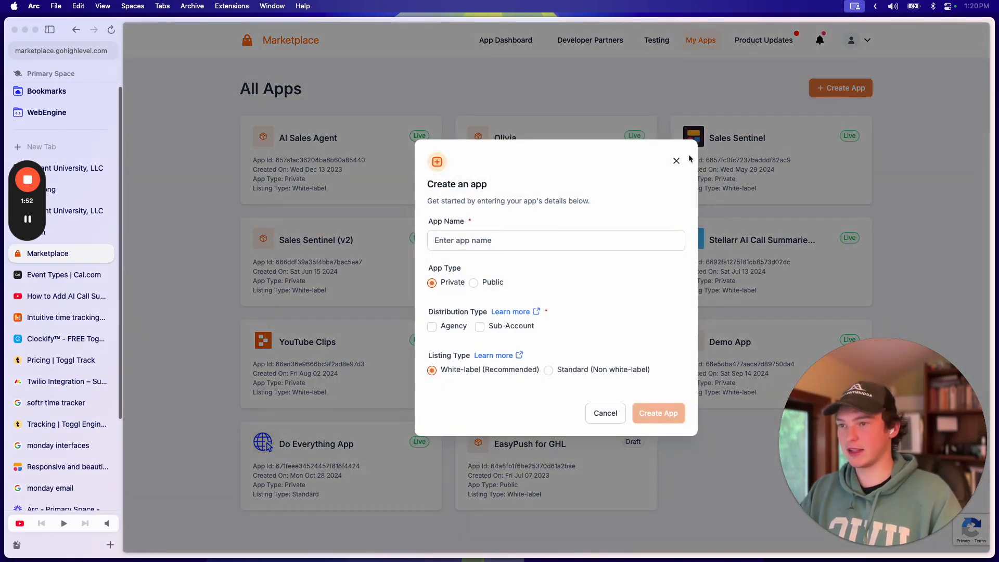
pyautogui.click(505, 240)
pyautogui.write('Demo app')
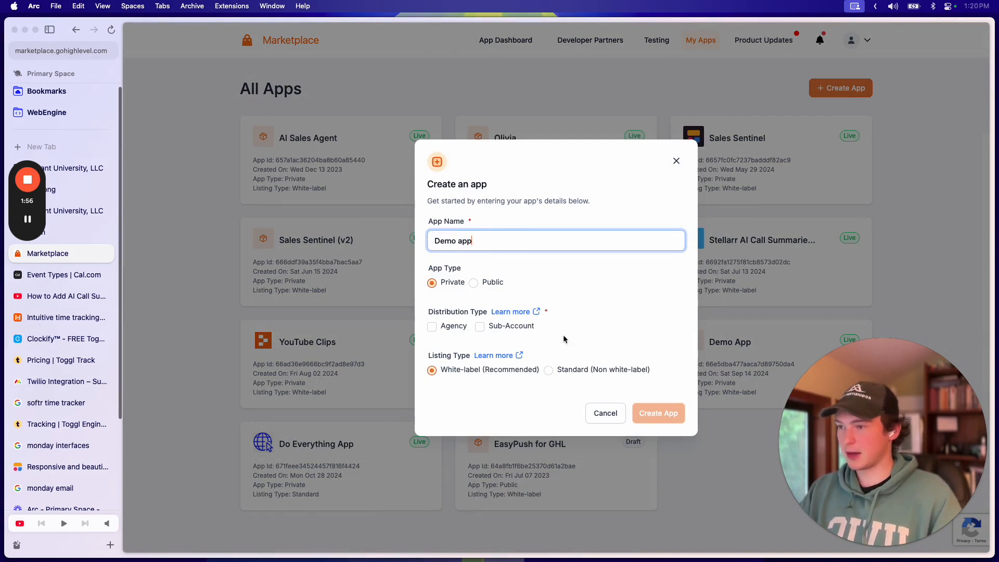
pyautogui.click(481, 327)
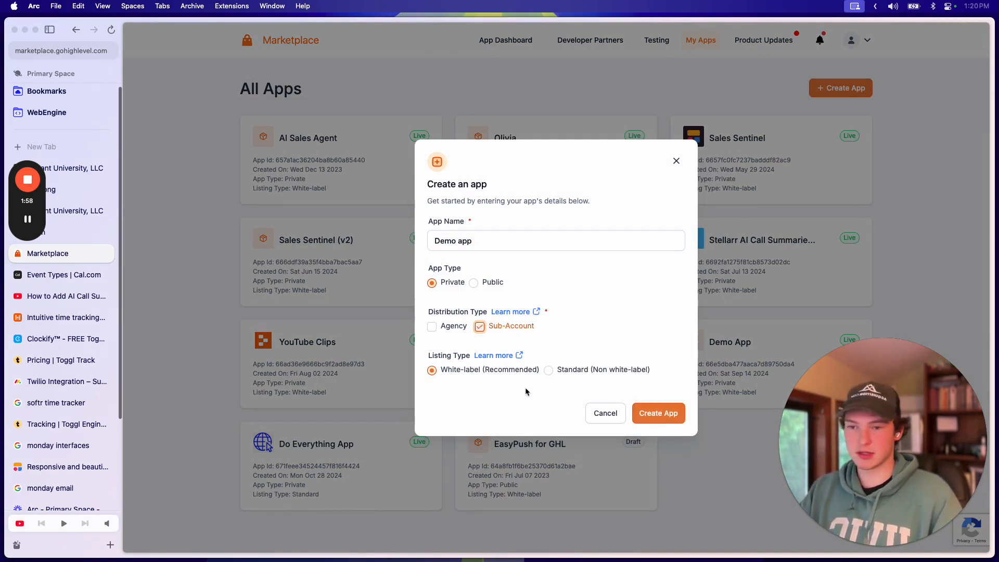
pyautogui.click(557, 373)
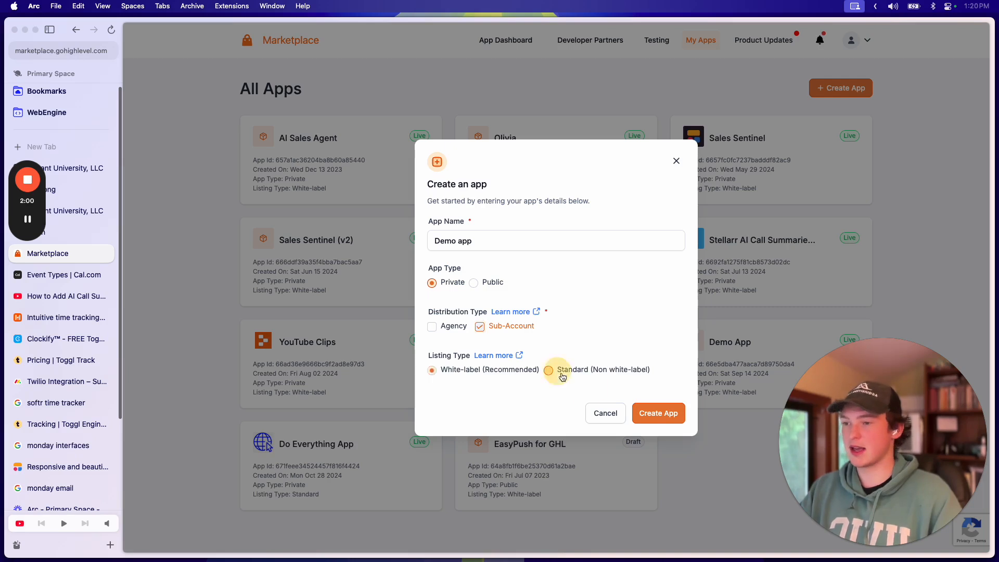
pyautogui.click(659, 412)
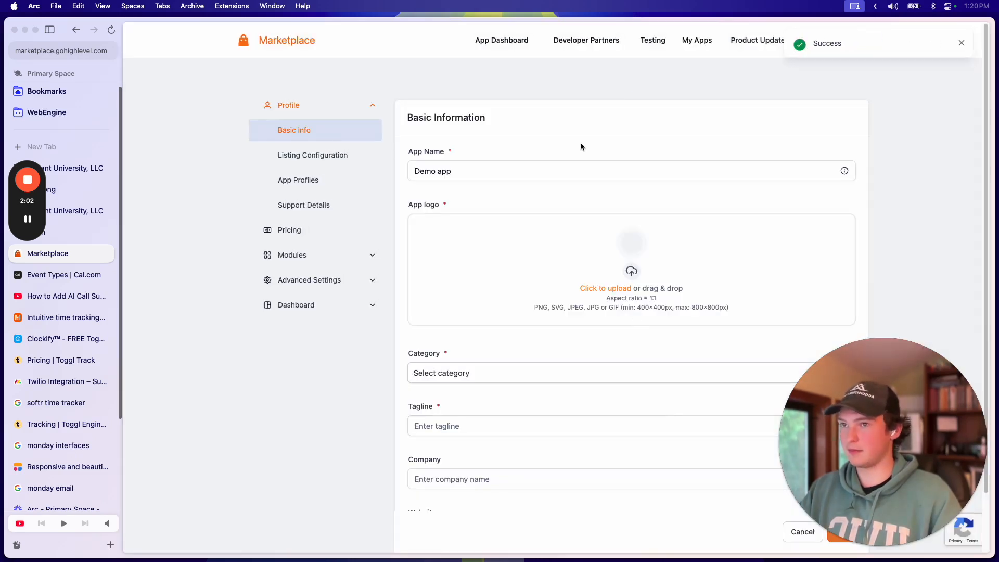
# Step: Open the Demo app's Auth settings under Advanced Settings
pyautogui.click(479, 167)
pyautogui.scroll(-2, 468, 171)
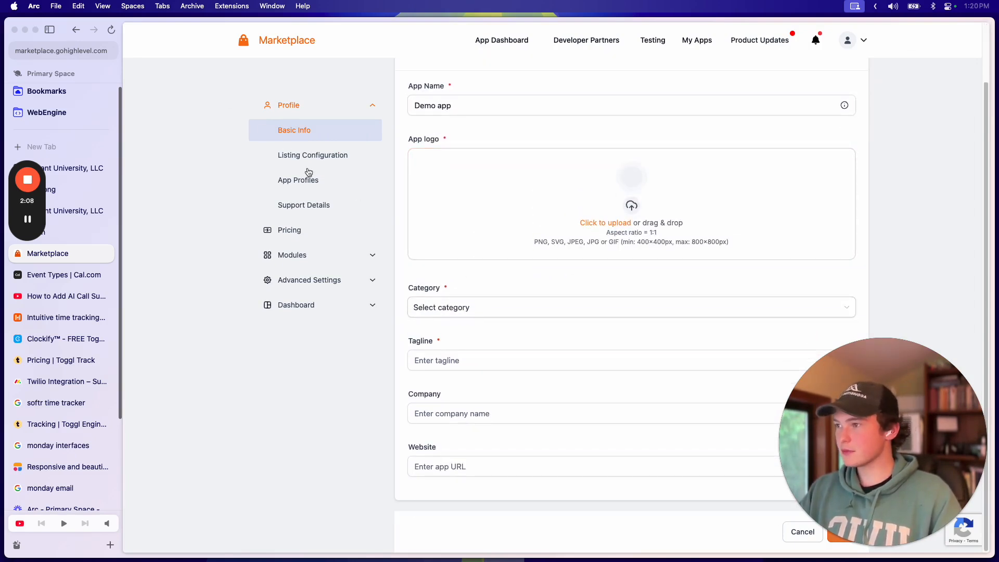
pyautogui.click(320, 281)
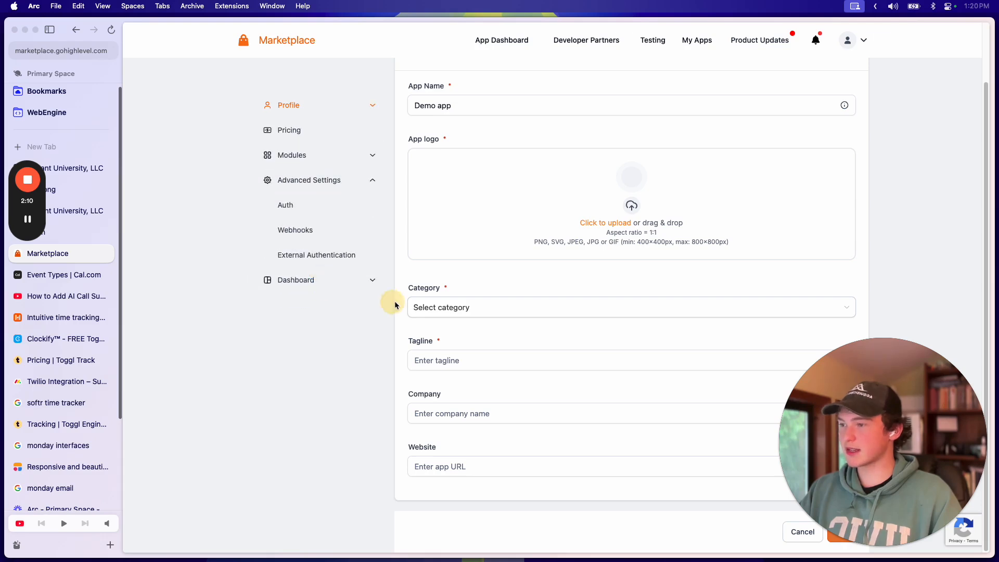
pyautogui.click(293, 205)
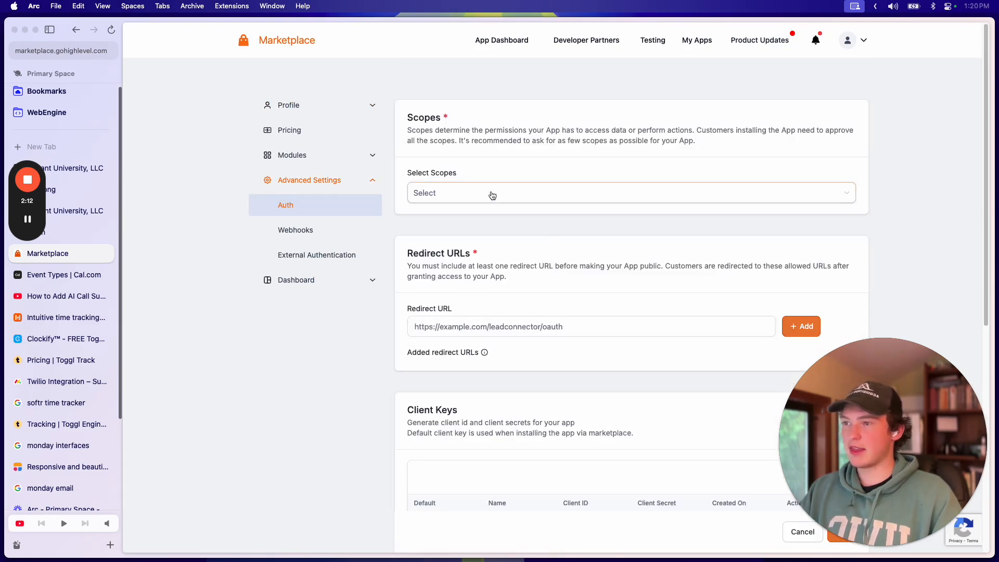
# Step: Add businesses.write, calendars.write, calendars/events.readonly, calendars.readonly and companies.readonly scopes
pyautogui.click(548, 189)
pyautogui.scroll(-15, 505, 270)
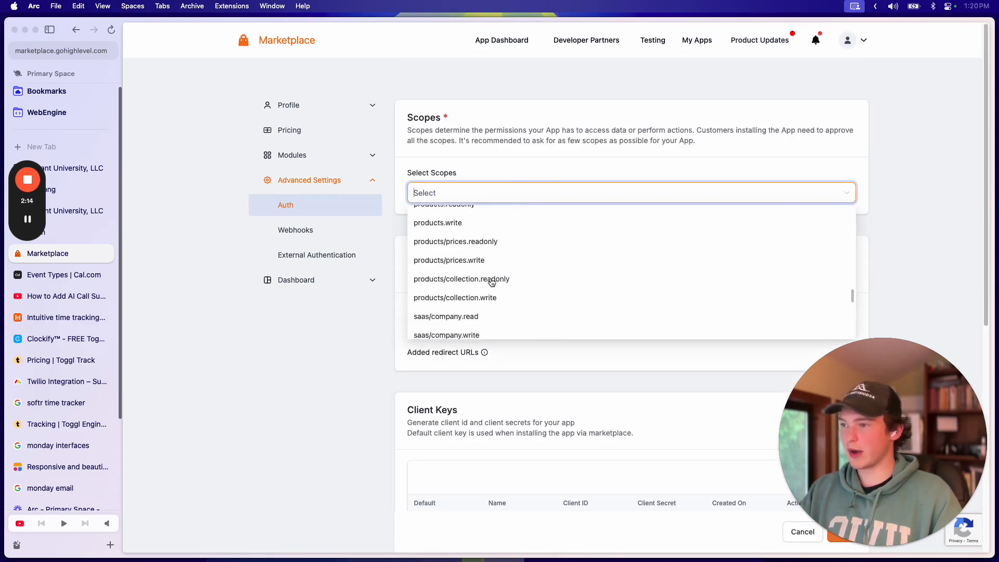
pyautogui.scroll(15, 505, 268)
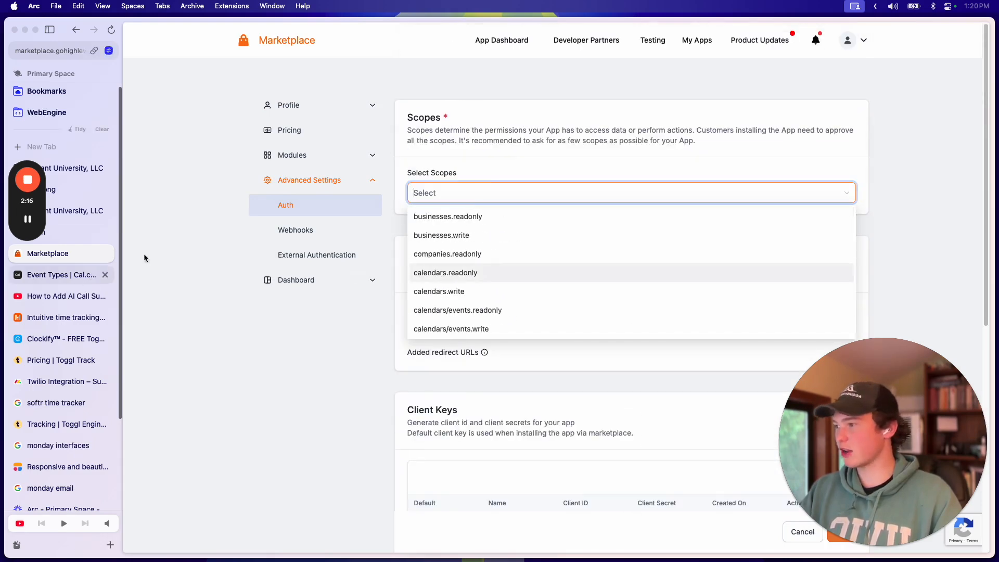
pyautogui.scroll(-20, 513, 298)
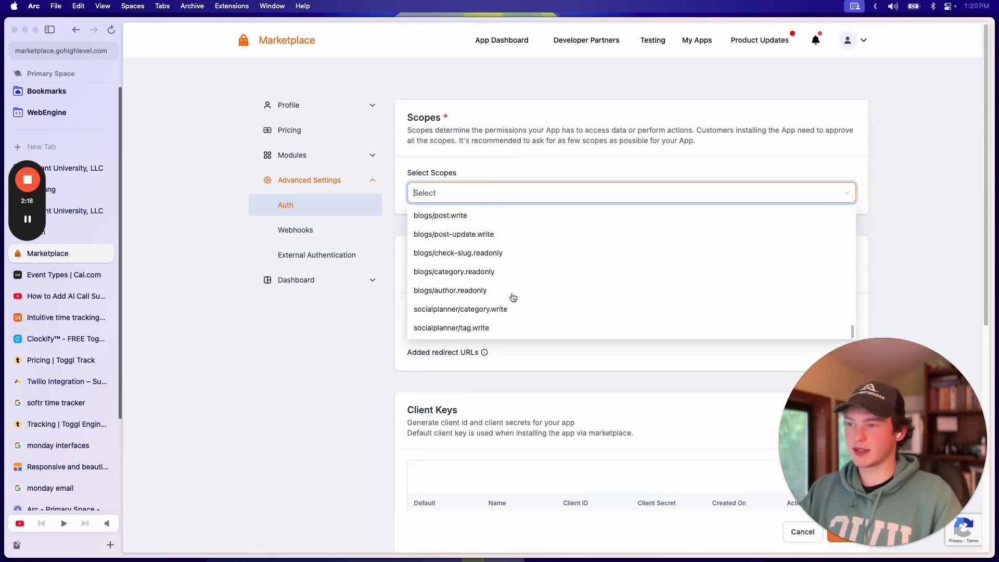
pyautogui.scroll(15, 494, 171)
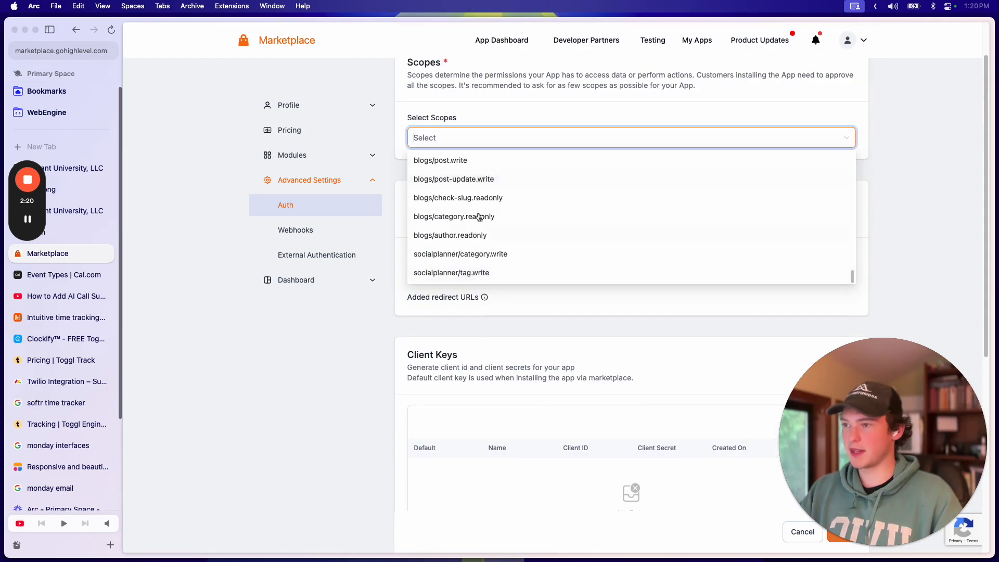
pyautogui.scroll(10, 473, 213)
pyautogui.click(464, 235)
pyautogui.click(465, 292)
pyautogui.click(458, 310)
pyautogui.click(470, 272)
pyautogui.click(458, 254)
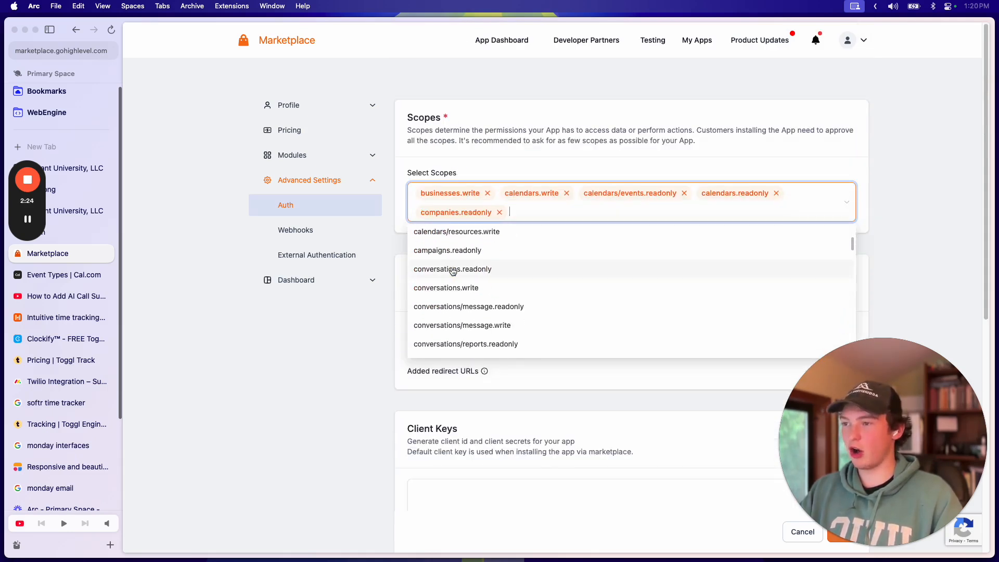
# Step: Remove businesses.write and companies.readonly, leaving the three calendar scopes
pyautogui.scroll(-3, 457, 292)
pyautogui.scroll(1, 465, 289)
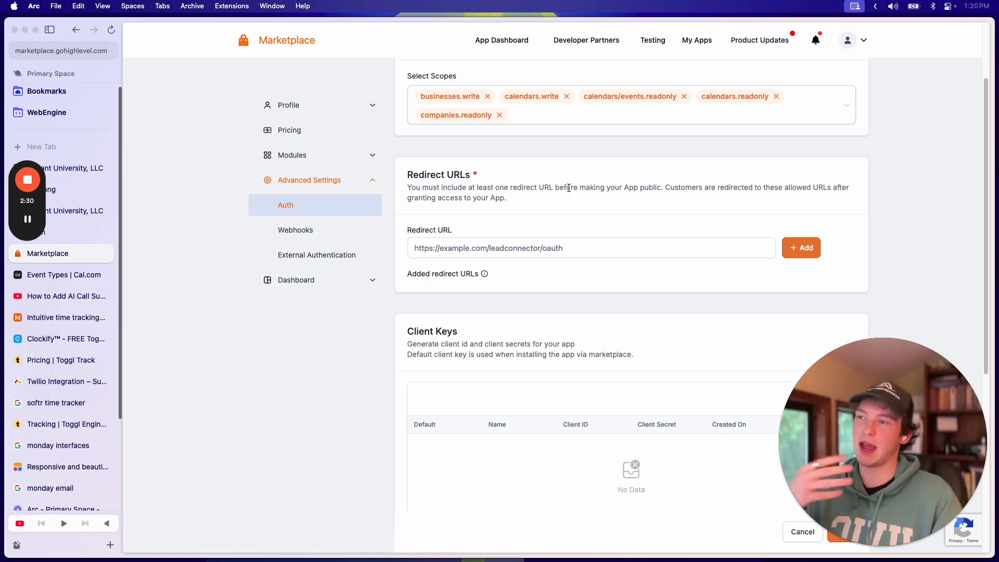
pyautogui.scroll(-5, 569, 189)
pyautogui.scroll(5, 585, 222)
pyautogui.click(583, 235)
pyautogui.scroll(2, 583, 234)
pyautogui.click(491, 178)
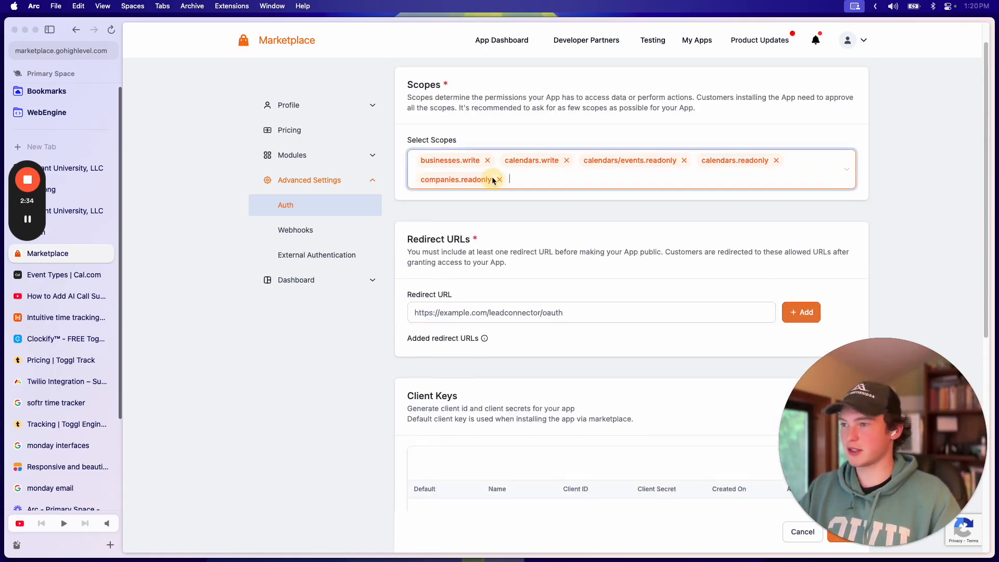
pyautogui.click(546, 130)
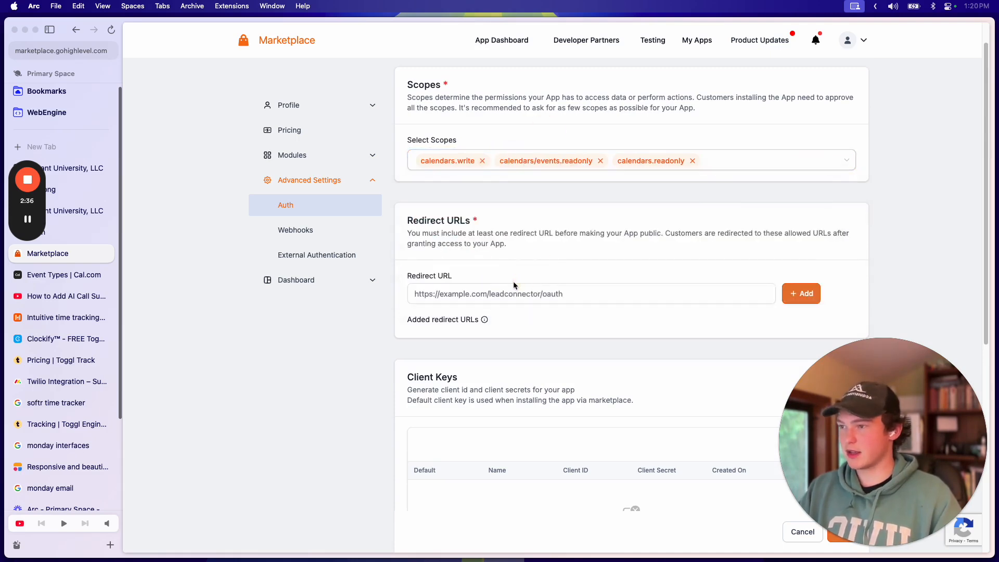
pyautogui.scroll(-3, 513, 281)
pyautogui.click(505, 125)
pyautogui.write('ht')
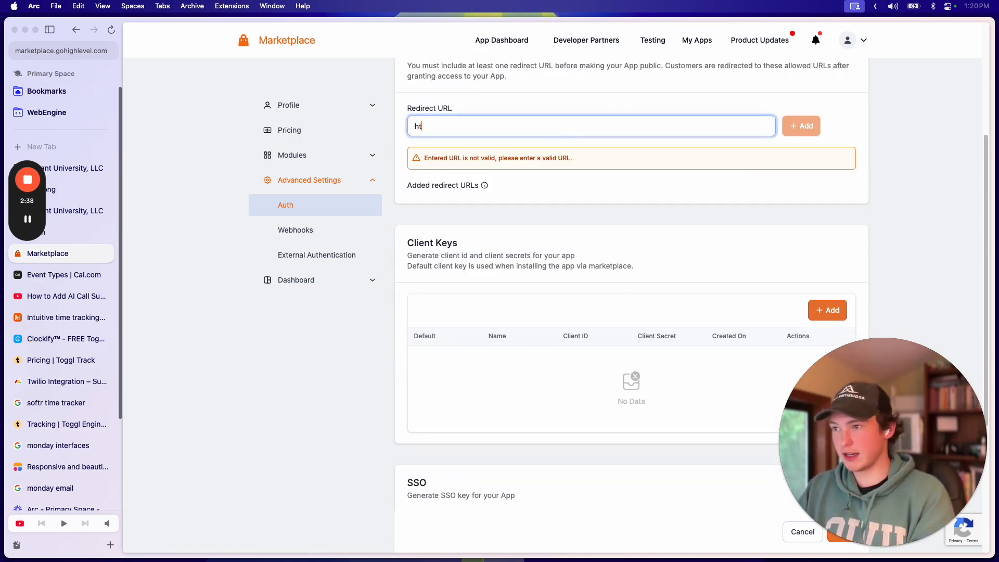
pyautogui.write('tps://goog')
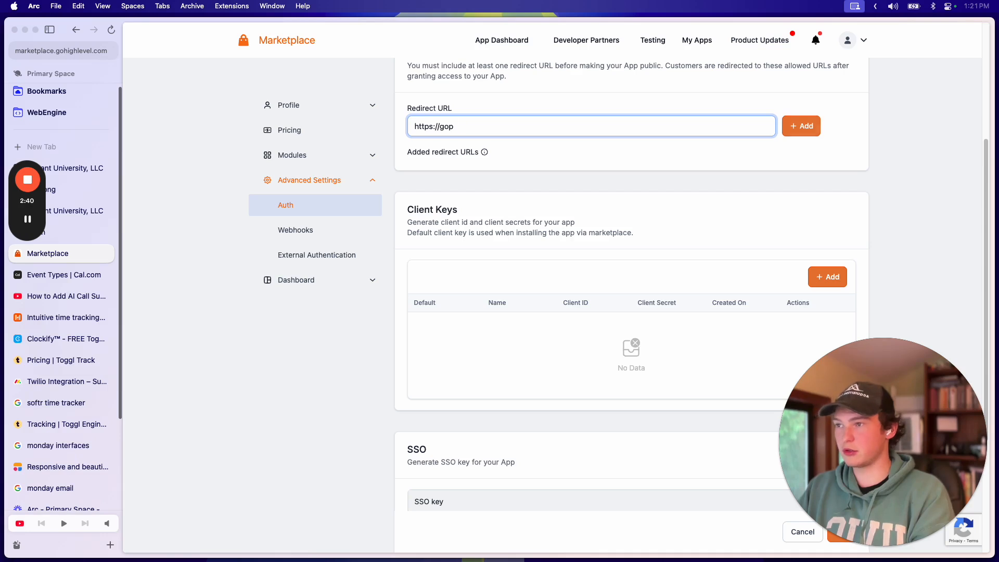
pyautogui.write('le.com')
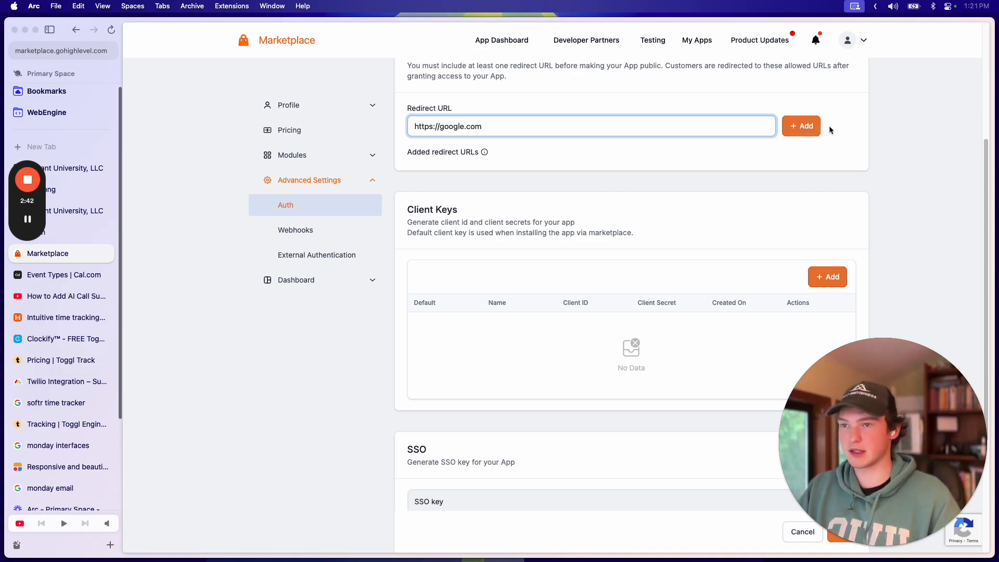
pyautogui.click(808, 127)
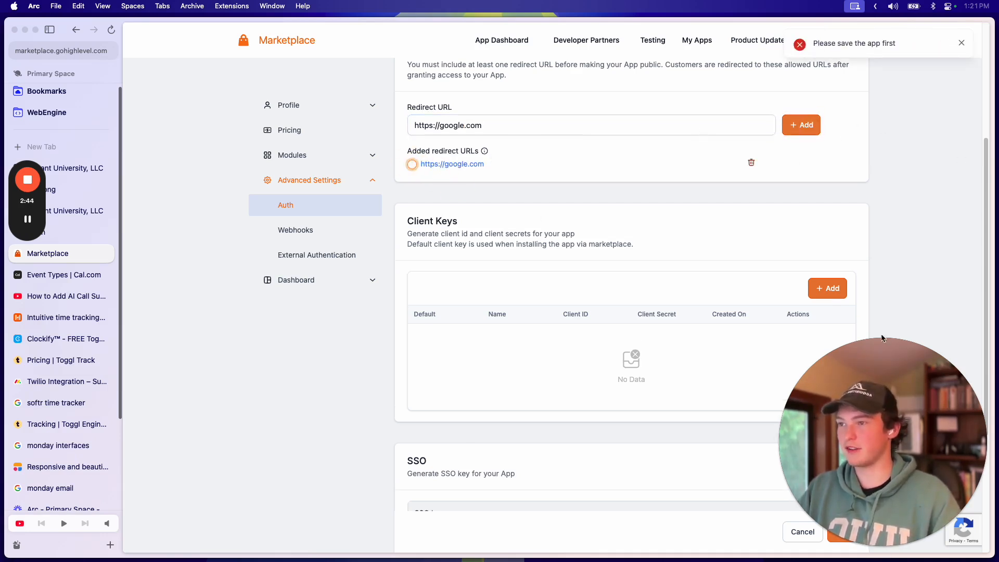
pyautogui.moveTo(876, 343); pyautogui.dragTo(266, 344)
pyautogui.click(843, 531)
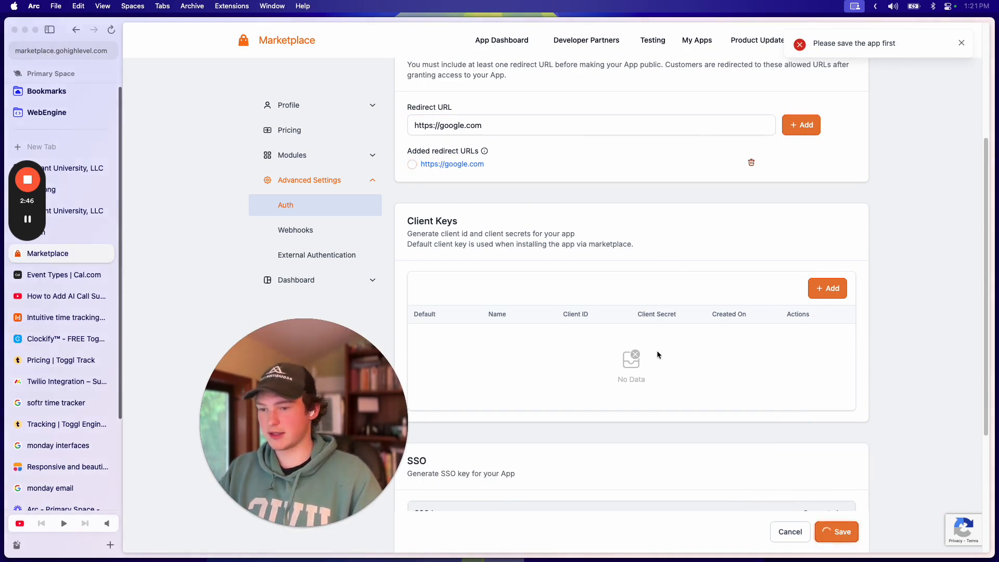
# Step: Bring up the Add a Client Key dialog from the Client Keys section
pyautogui.scroll(-5, 572, 234)
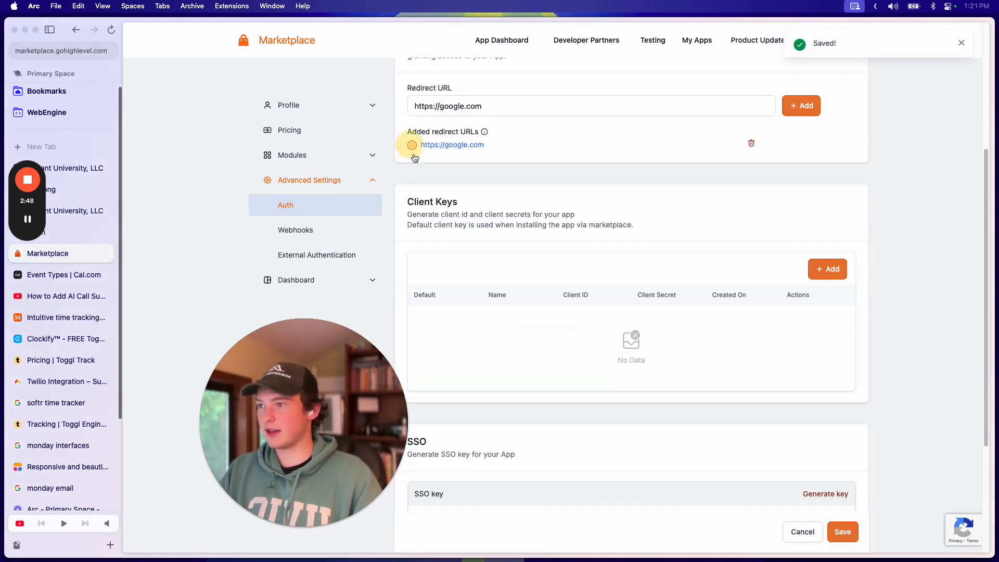
pyautogui.scroll(-5, 796, 180)
pyautogui.scroll(3, 795, 178)
pyautogui.click(828, 202)
# Step: Create a client key named Primary and copy its client ID
pyautogui.click(509, 293)
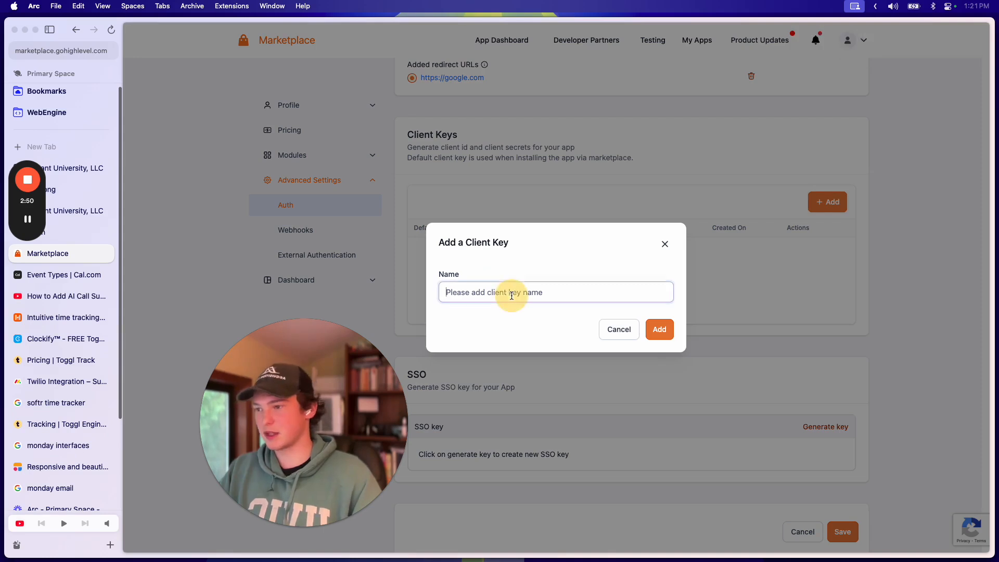
pyautogui.write('Primary')
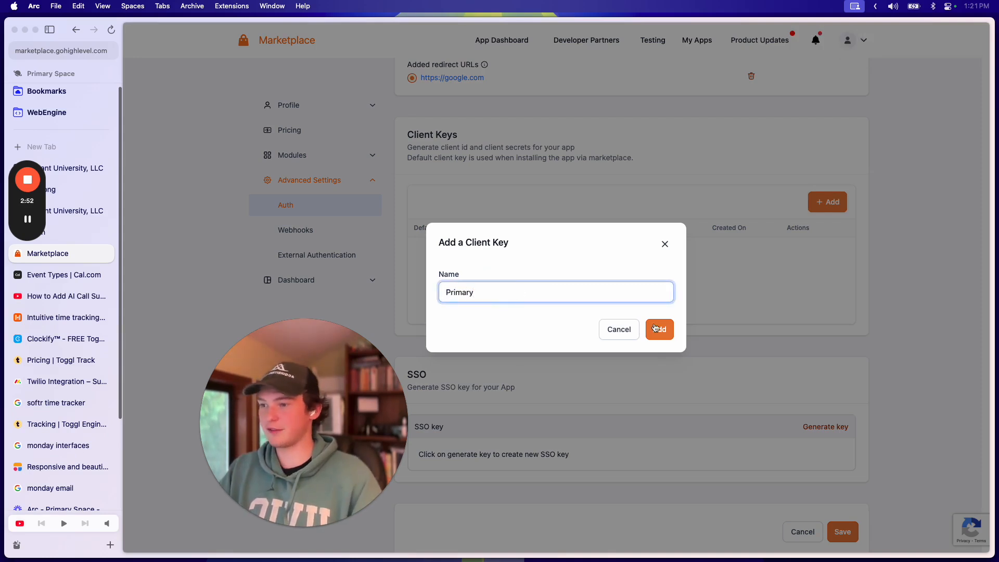
pyautogui.moveTo(325, 416); pyautogui.dragTo(265, 203)
pyautogui.click(580, 294)
pyautogui.click(660, 332)
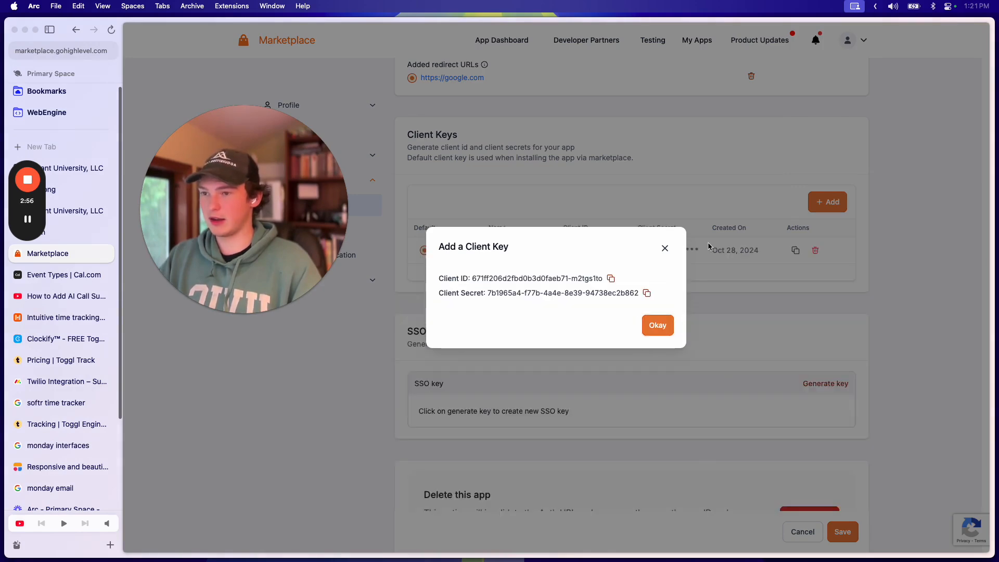
pyautogui.click(665, 246)
pyautogui.click(796, 250)
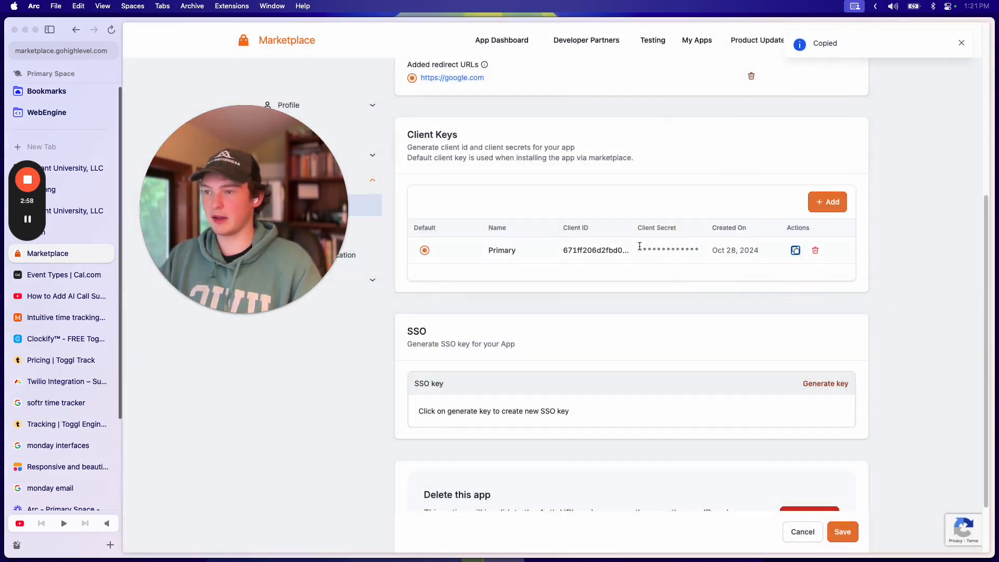
# Step: Create a second client key named Main and copy its client secret
pyautogui.click(836, 210)
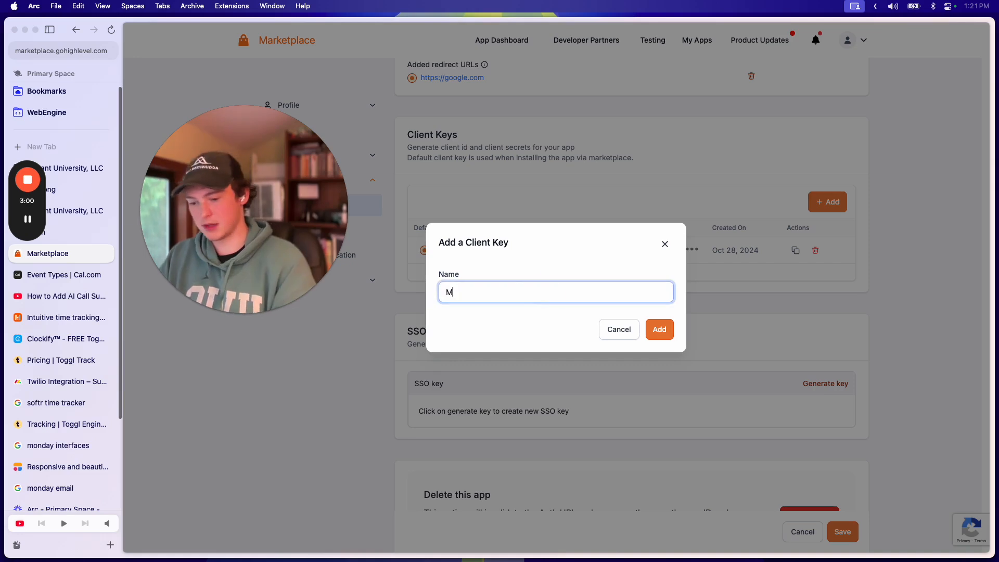
pyautogui.click(659, 330)
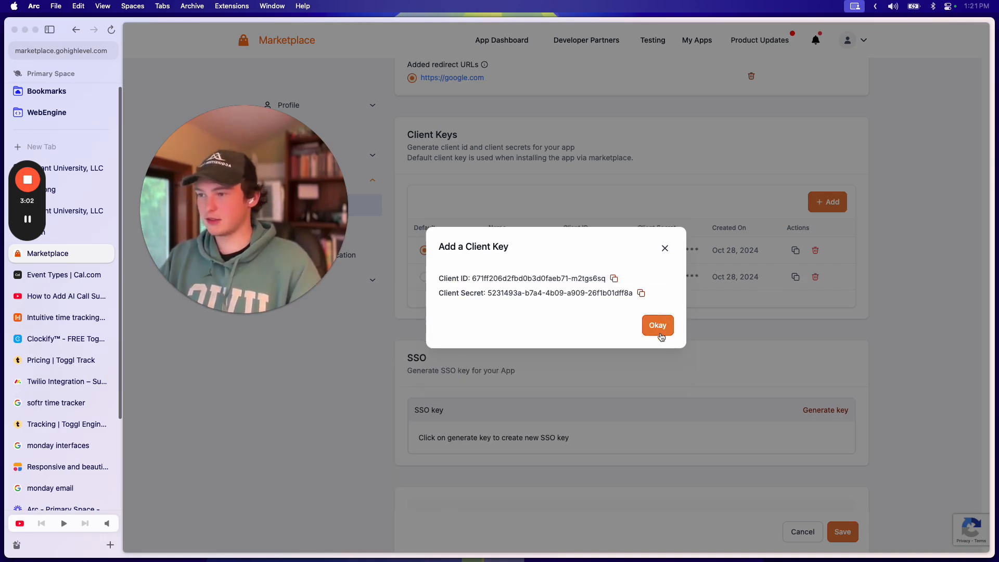
pyautogui.click(641, 295)
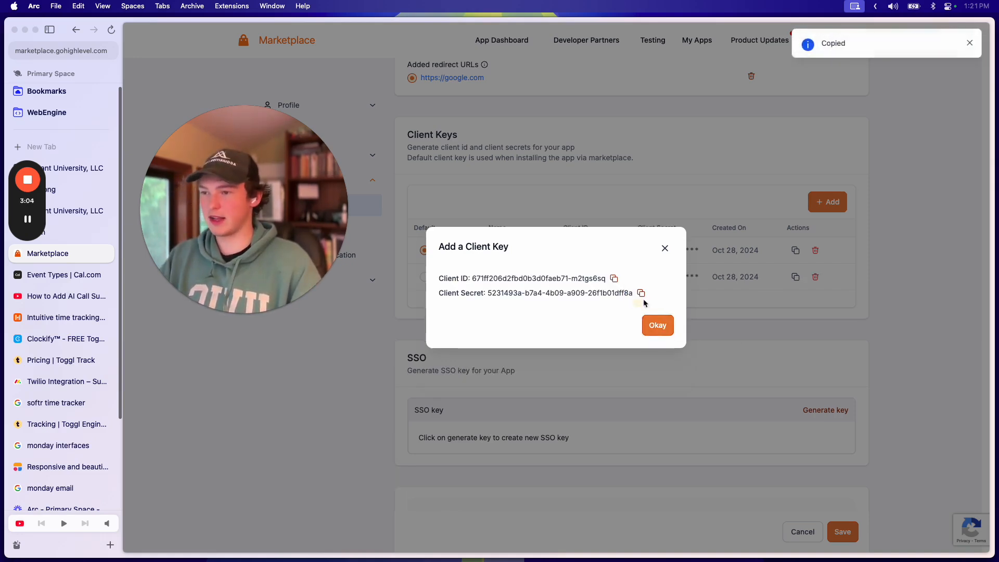
pyautogui.click(641, 295)
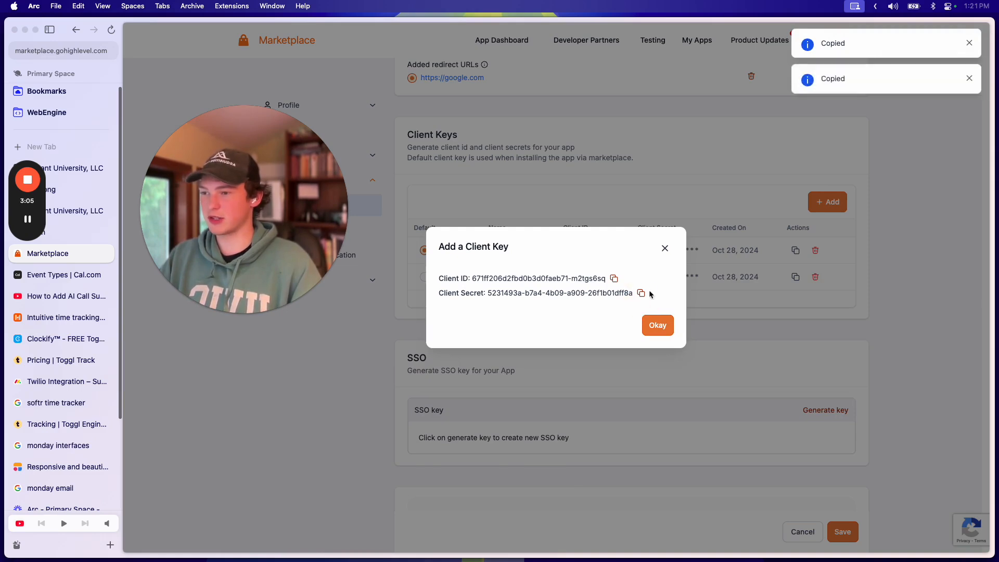
pyautogui.click(665, 249)
pyautogui.scroll(2, 676, 281)
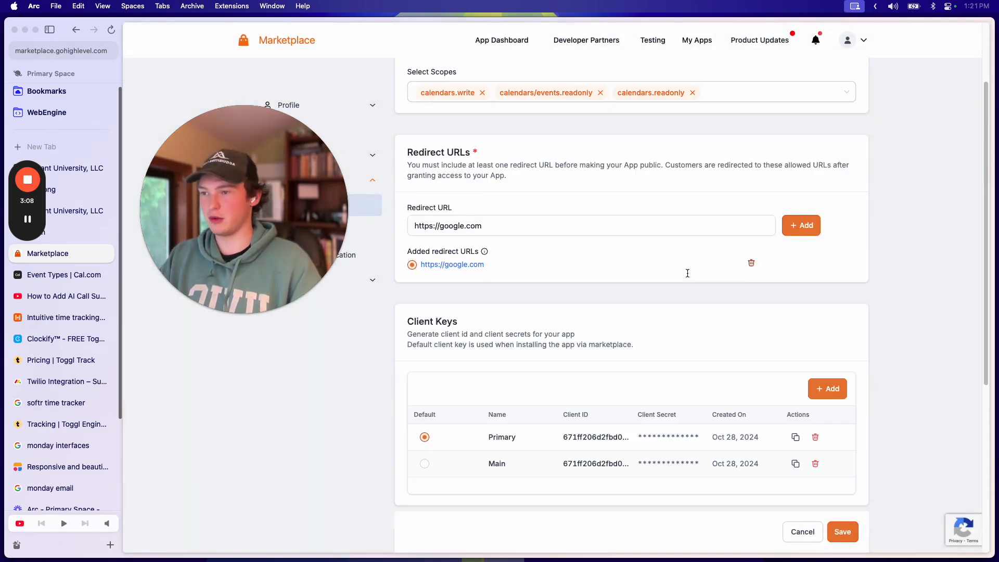
pyautogui.scroll(-3, 698, 283)
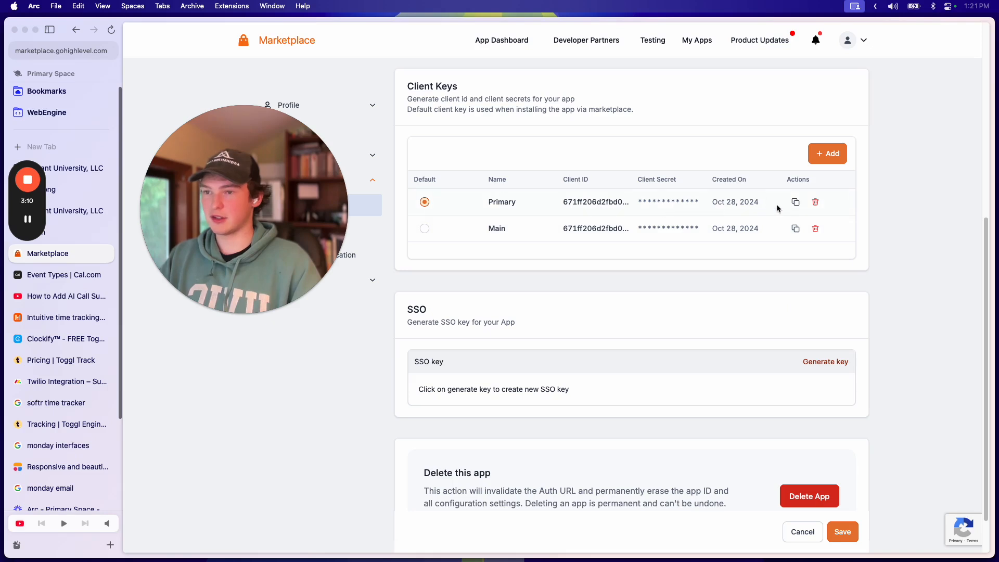
# Step: Copy the Primary key's client ID and check it in Raycast
pyautogui.click(796, 202)
pyautogui.hotkey('alt', 'space')
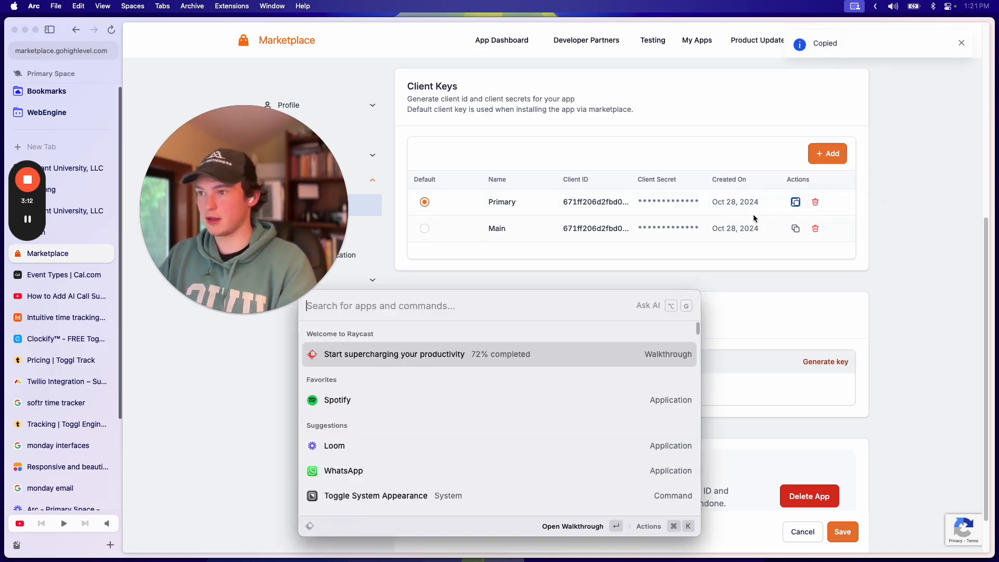
pyautogui.press('super+v')
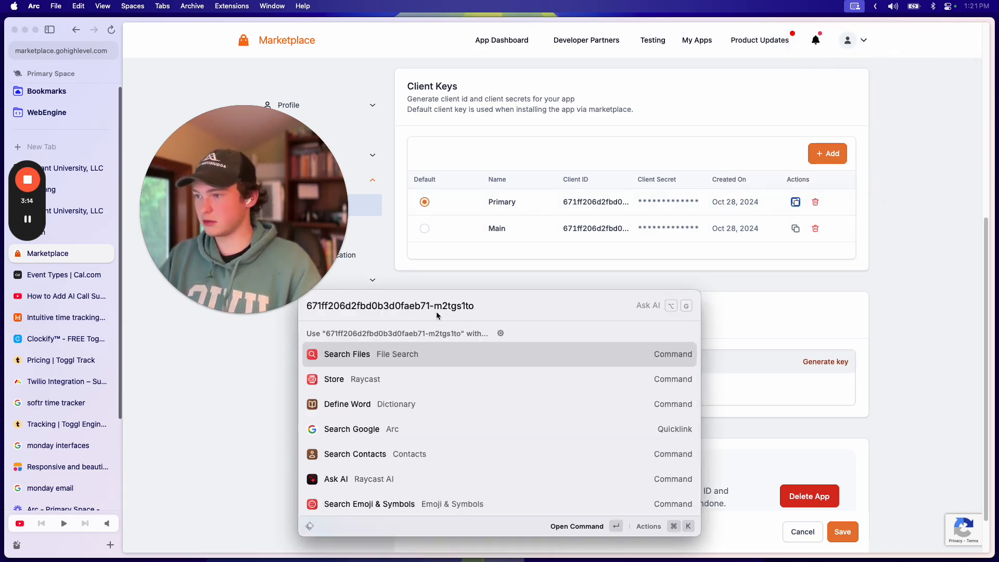
pyautogui.click(712, 234)
# Step: Copy the Main key's client ID, compare in Raycast clipboard history, then recopy Primary's ID
pyautogui.click(791, 229)
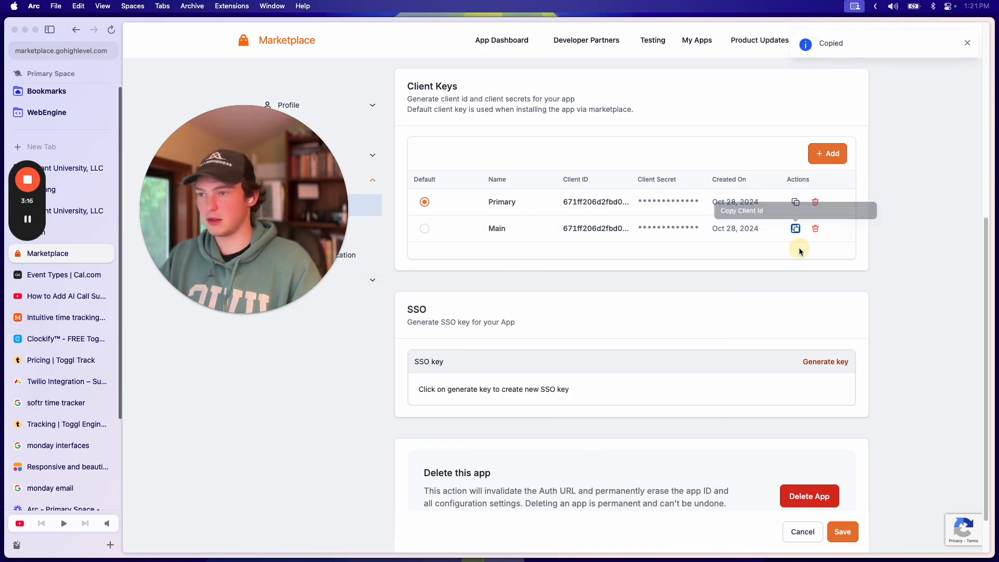
pyautogui.hotkey('alt', 'space')
pyautogui.press('super+v')
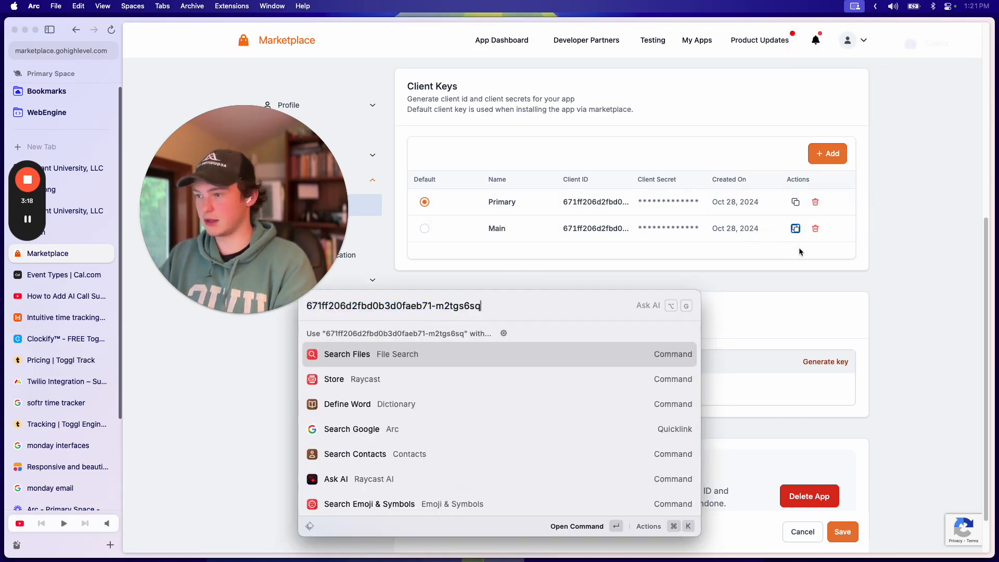
pyautogui.press('super+shift+v')
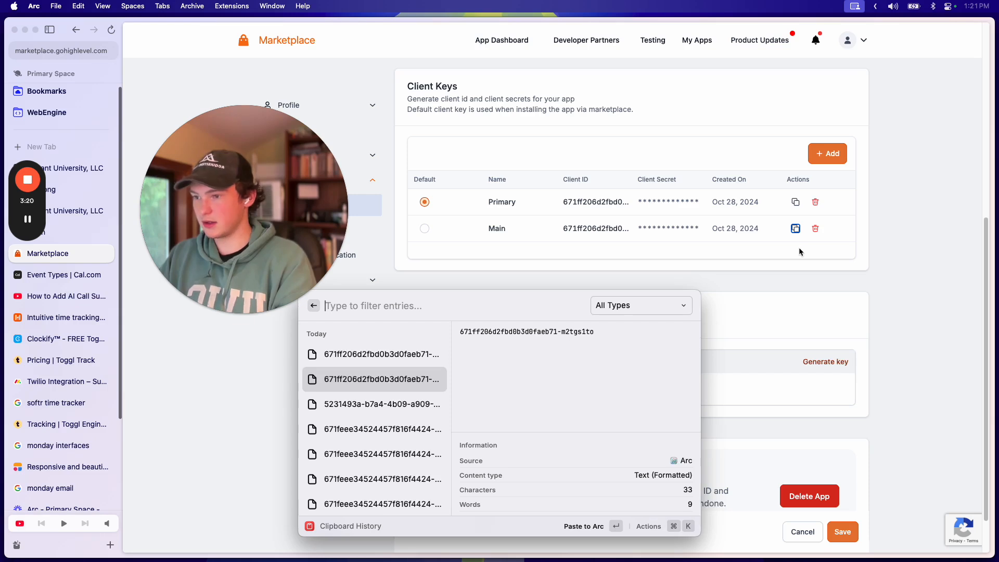
pyautogui.press('Escape')
pyautogui.press('BackSpace')
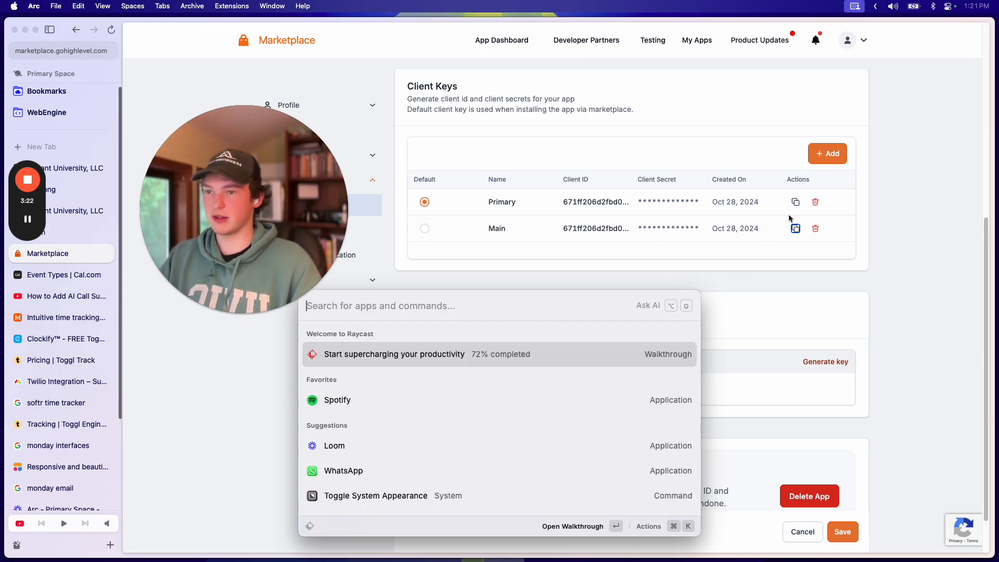
pyautogui.press('Escape')
pyautogui.click(793, 203)
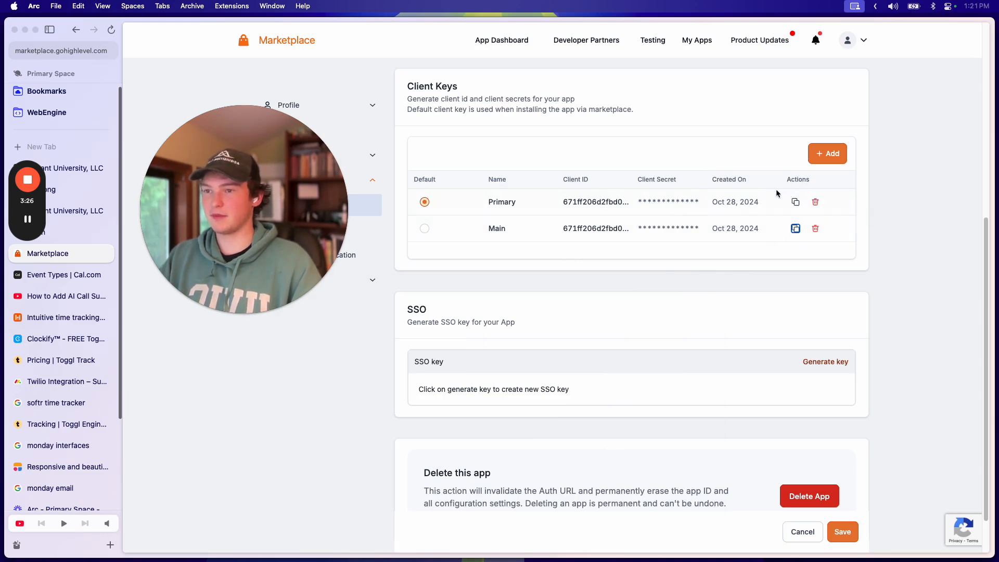
pyautogui.scroll(3, 754, 203)
pyautogui.scroll(3, 754, 204)
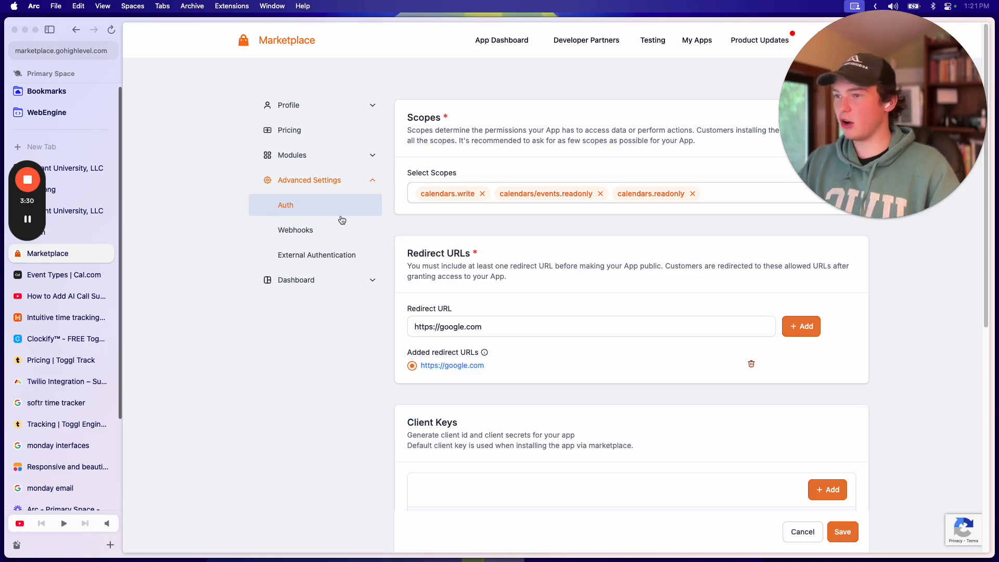
# Step: Open the Do Everything App's Auth settings from My Apps
pyautogui.click(699, 40)
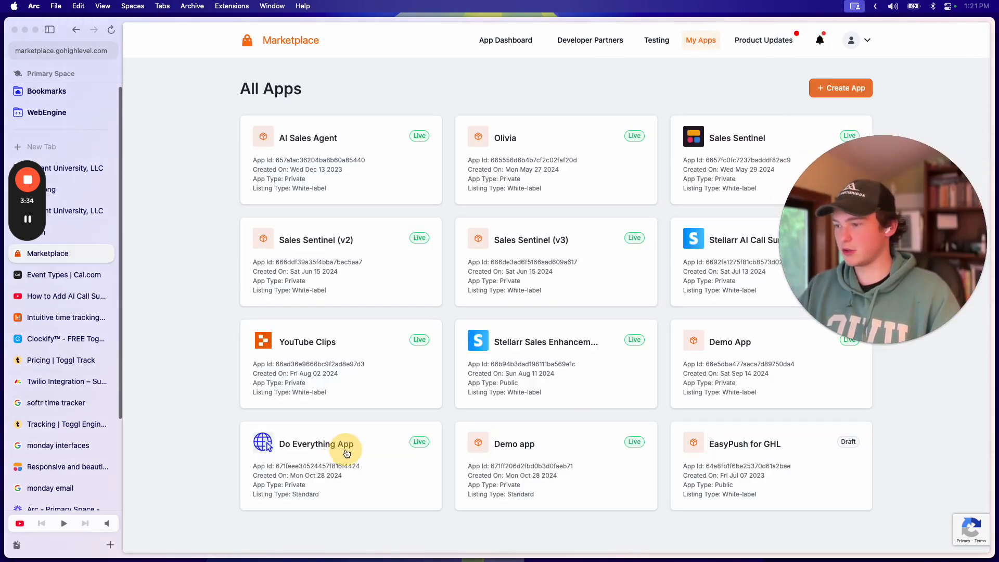
pyautogui.click(346, 447)
pyautogui.scroll(-2, 528, 309)
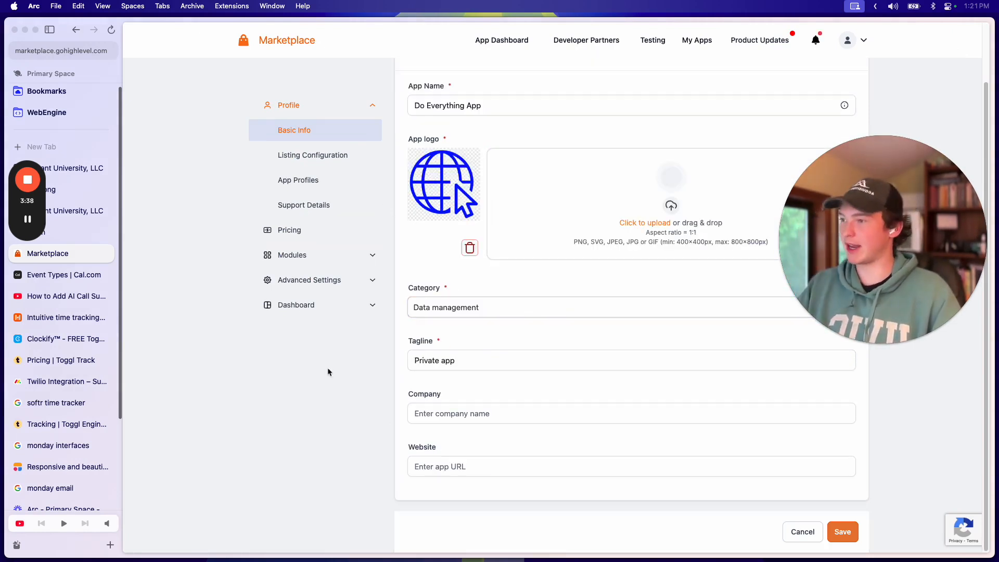
pyautogui.click(321, 281)
pyautogui.click(317, 210)
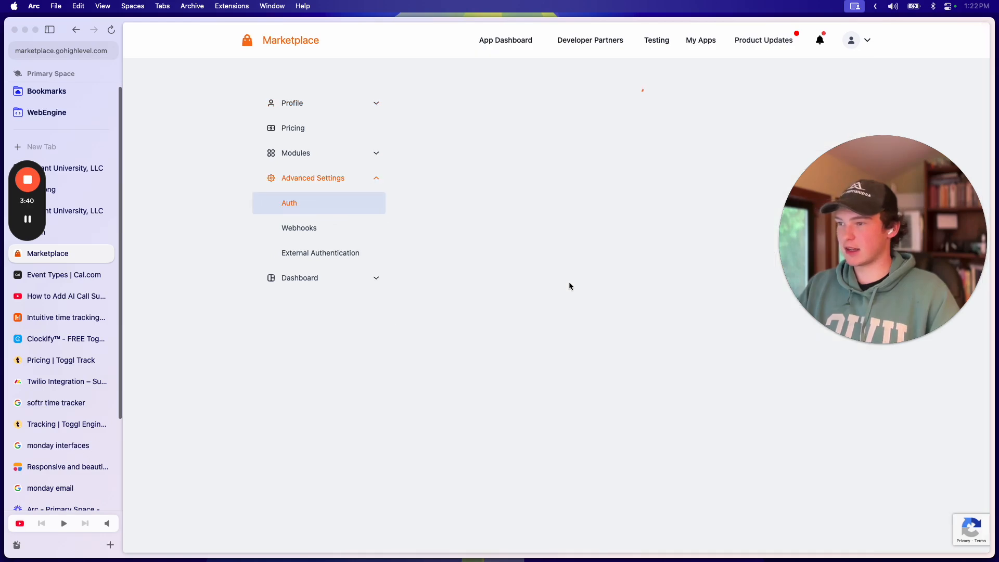
# Step: Add the snapshots.readonly scope to the Do Everything App
pyautogui.scroll(-4, 564, 260)
pyautogui.scroll(3, 559, 229)
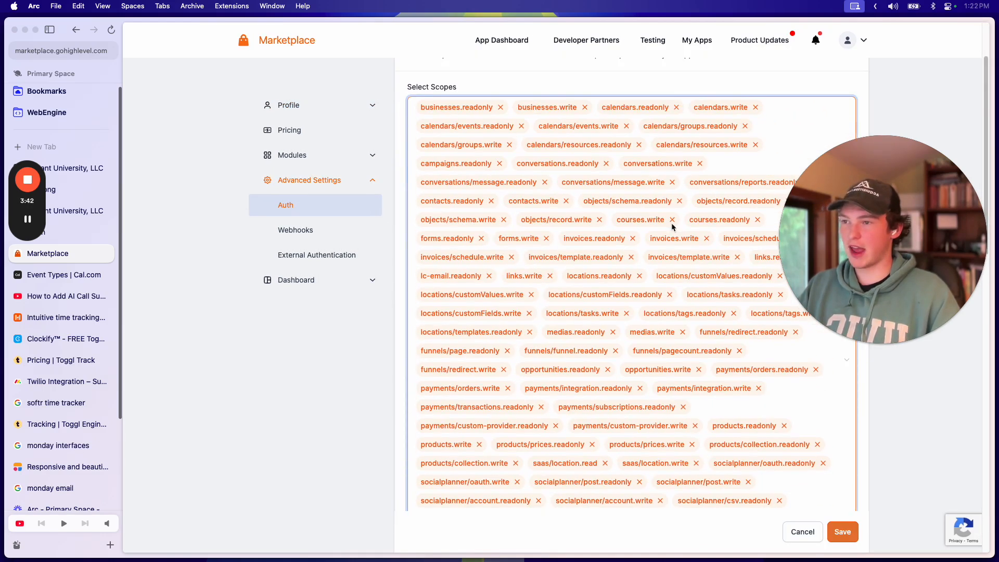
pyautogui.scroll(-3, 692, 256)
pyautogui.scroll(3, 728, 271)
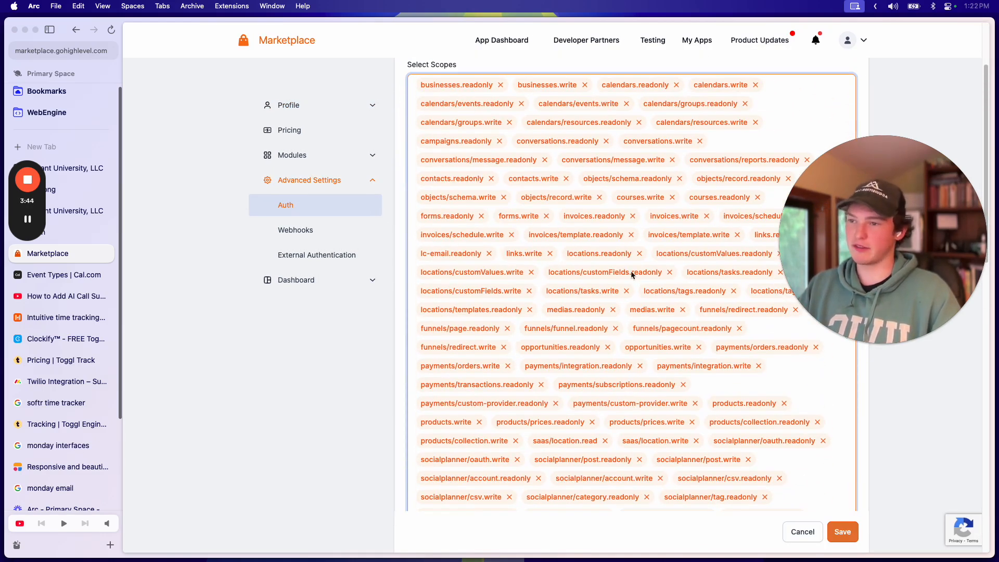
pyautogui.scroll(-2, 780, 250)
pyautogui.moveTo(862, 214); pyautogui.dragTo(244, 257)
pyautogui.click(649, 143)
pyautogui.click(859, 306)
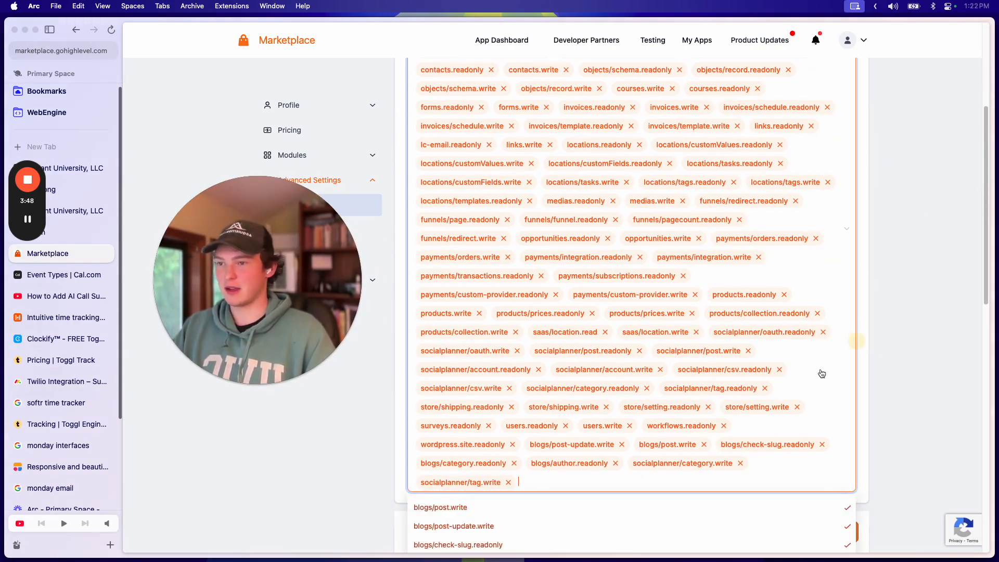
pyautogui.scroll(-10, 535, 379)
pyautogui.scroll(3, 513, 267)
pyautogui.scroll(-4, 512, 268)
pyautogui.scroll(5, 509, 276)
pyautogui.scroll(-10, 510, 282)
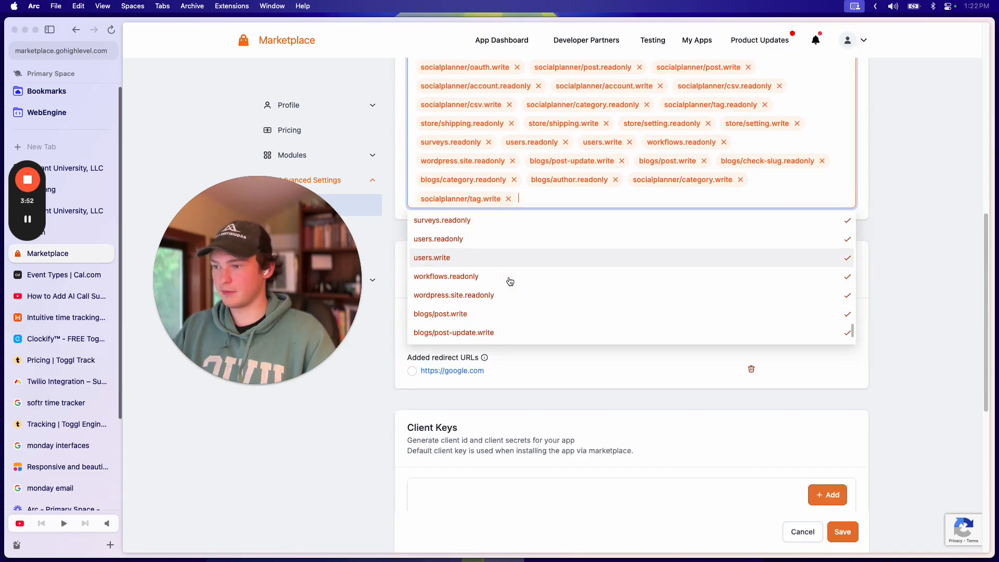
pyautogui.scroll(5, 469, 250)
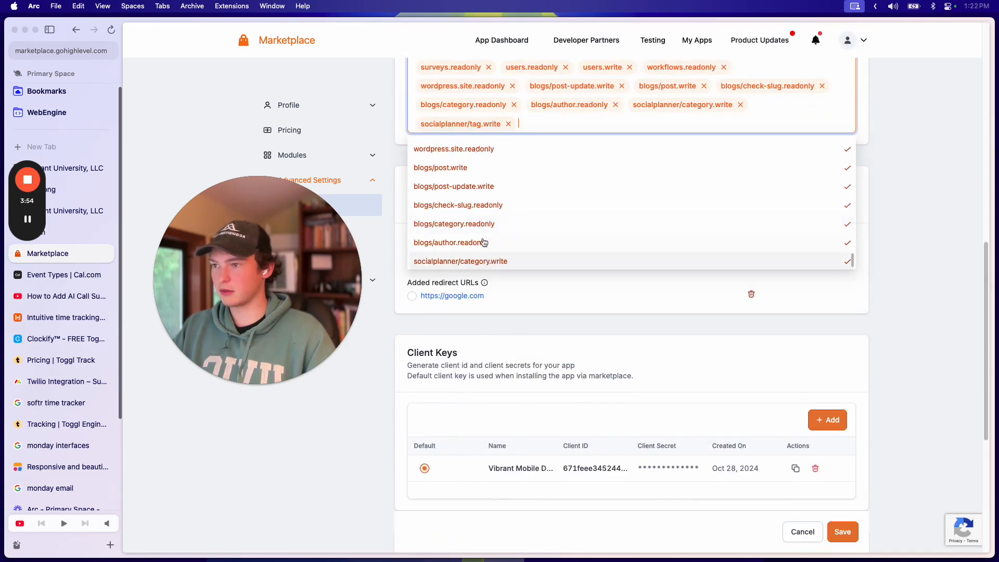
pyautogui.scroll(5, 505, 344)
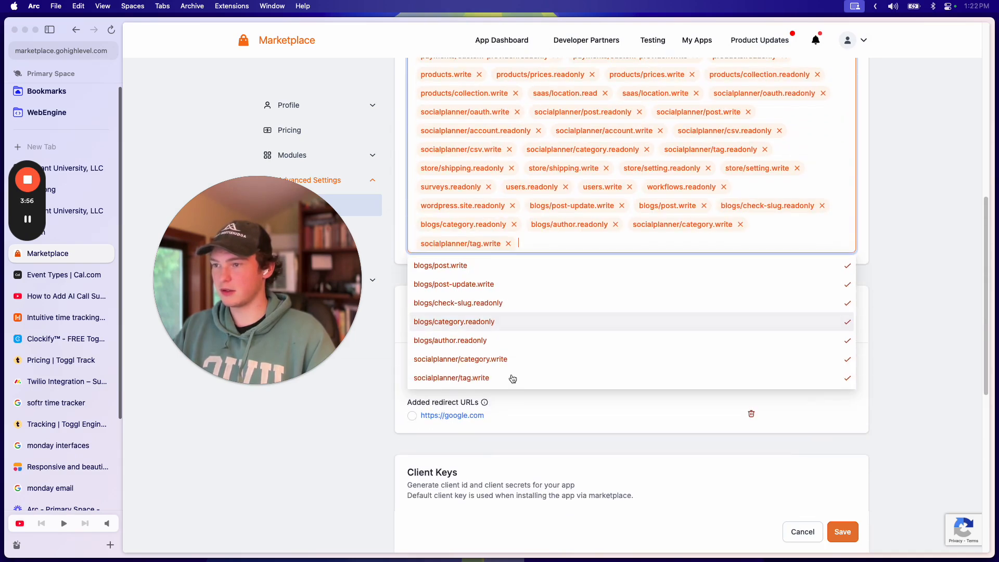
pyautogui.scroll(3, 504, 343)
pyautogui.click(462, 289)
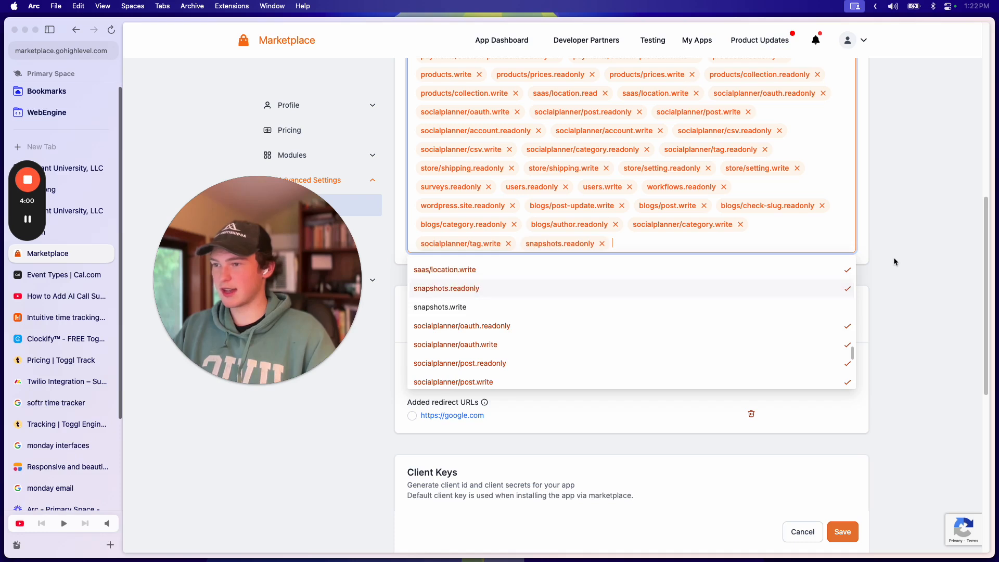
pyautogui.click(771, 261)
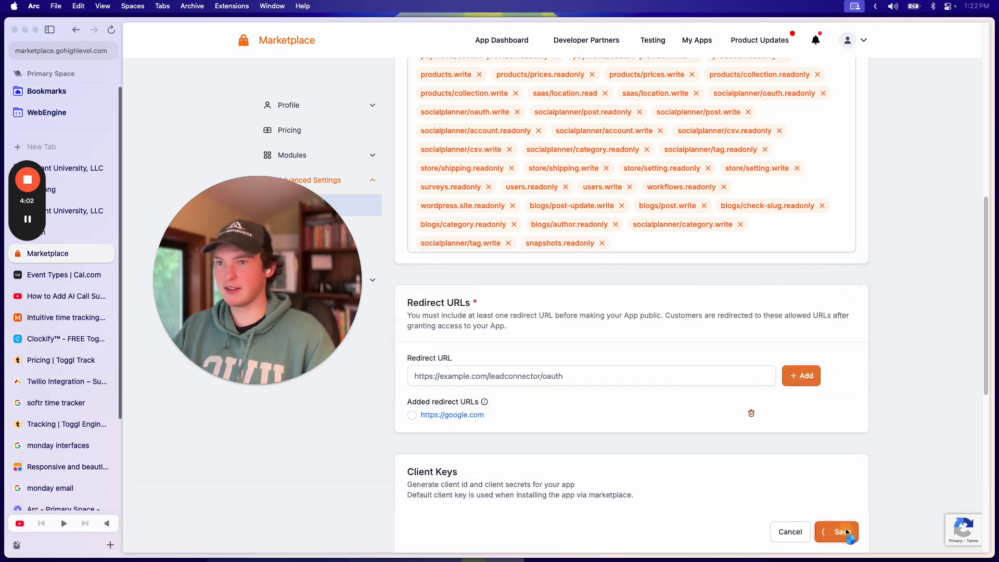
# Step: Remove snapshots.readonly after its scope error and save the auth settings
pyautogui.moveTo(859, 47); pyautogui.dragTo(932, 53)
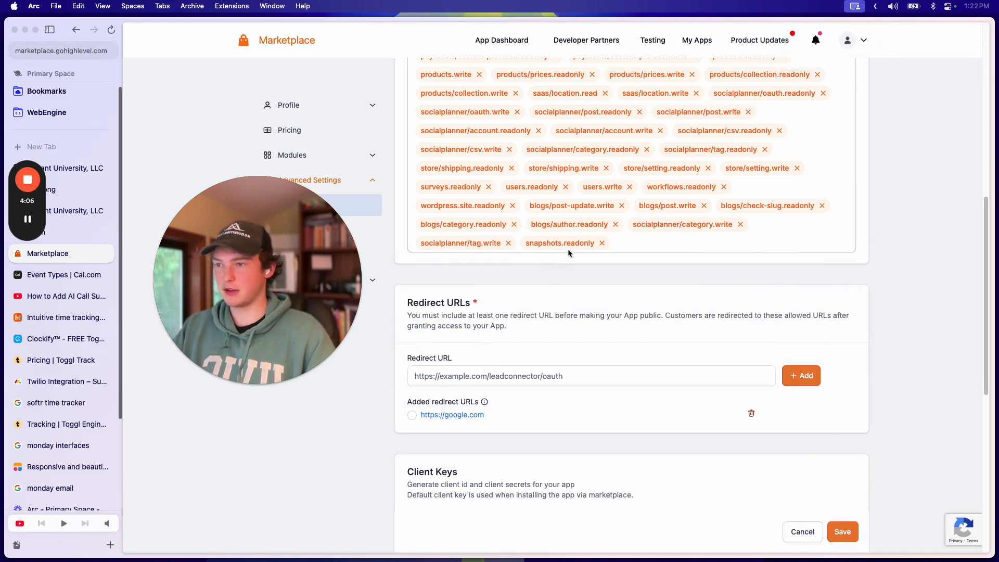
pyautogui.click(602, 243)
pyautogui.click(841, 532)
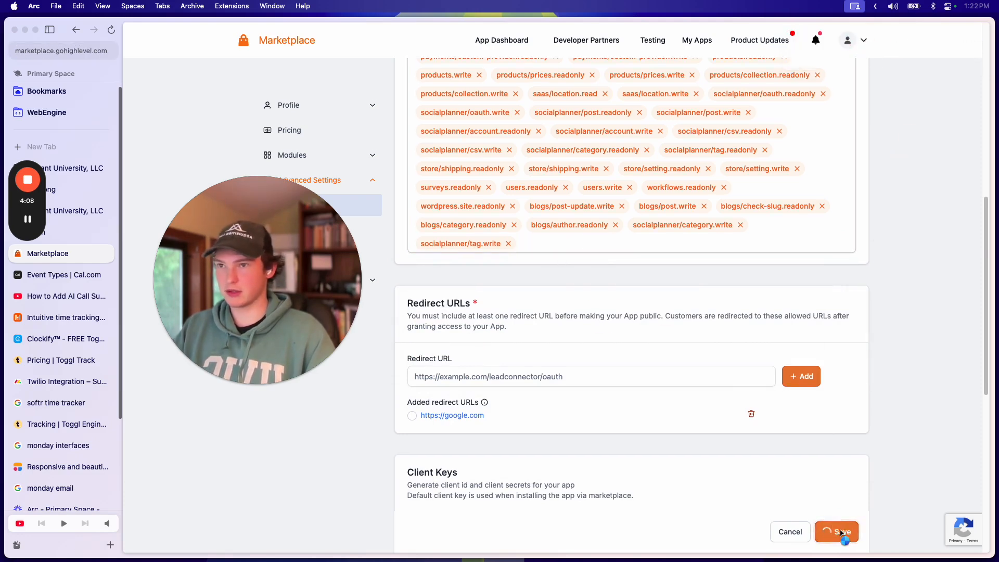
pyautogui.scroll(-10, 607, 282)
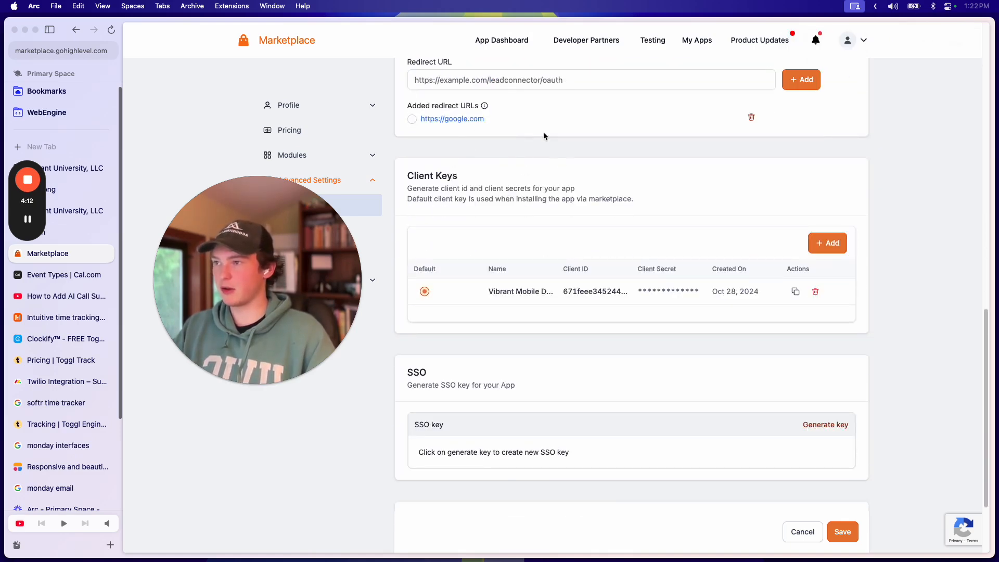
pyautogui.click(411, 119)
pyautogui.click(843, 532)
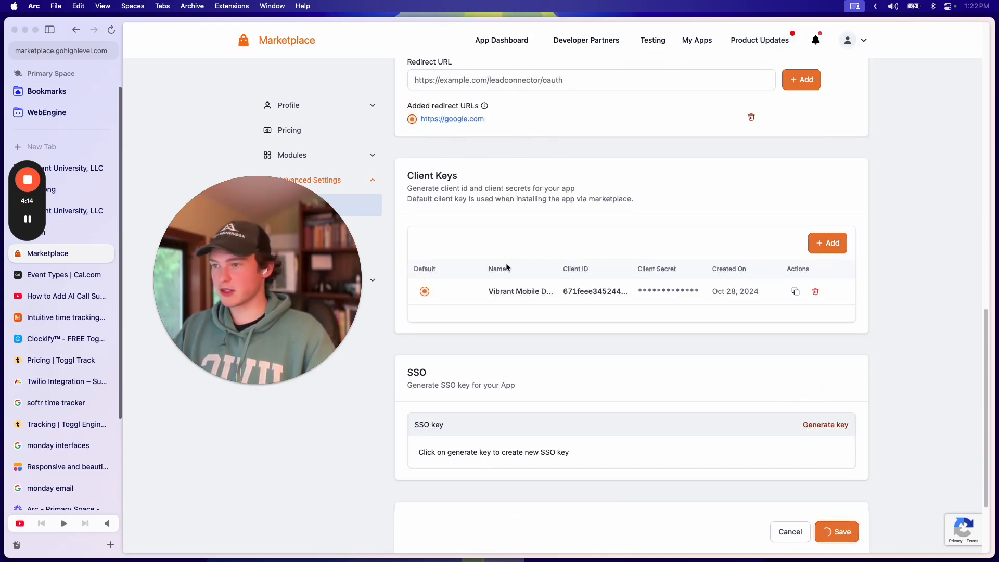
pyautogui.scroll(-5, 594, 338)
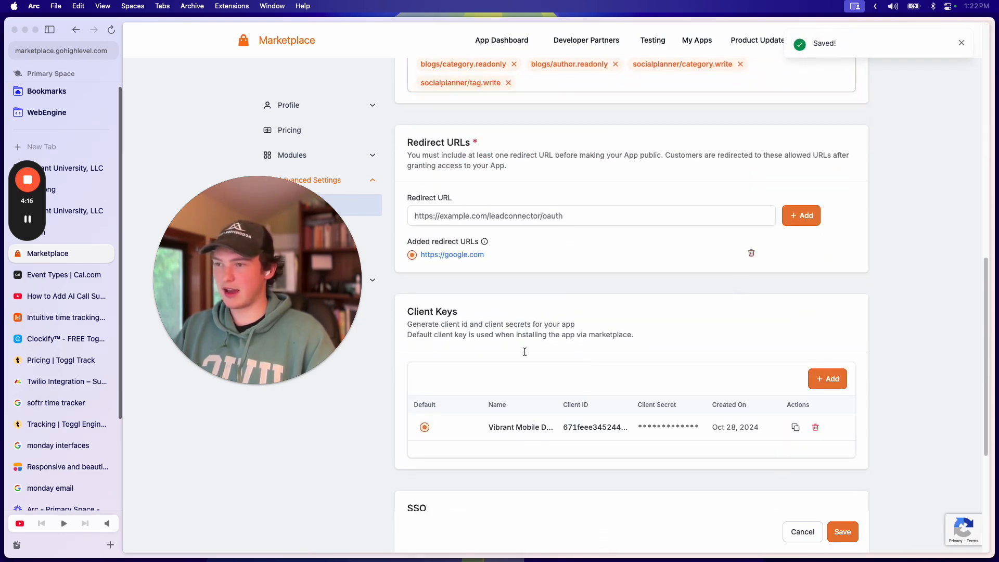
pyautogui.click(789, 427)
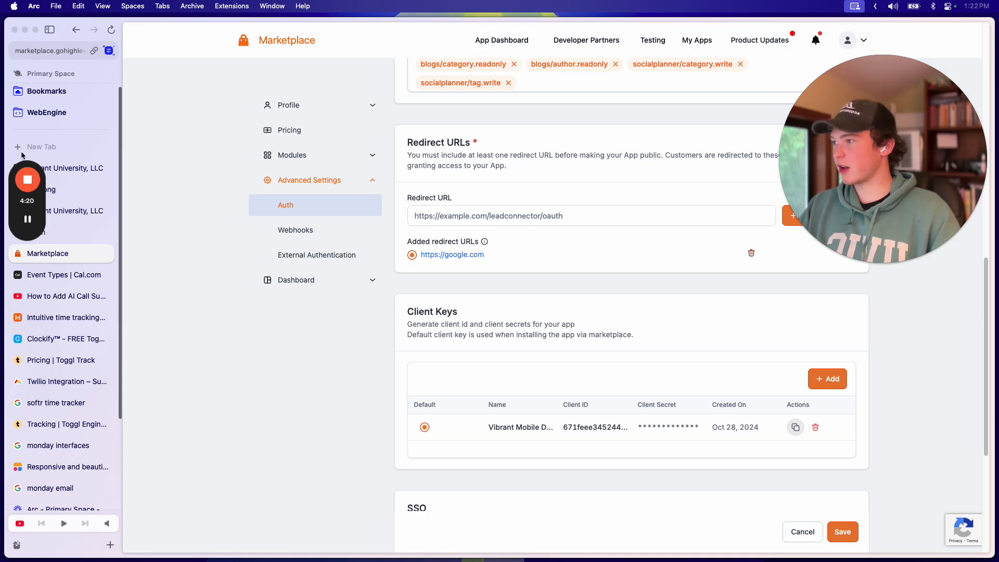
pyautogui.click(50, 210)
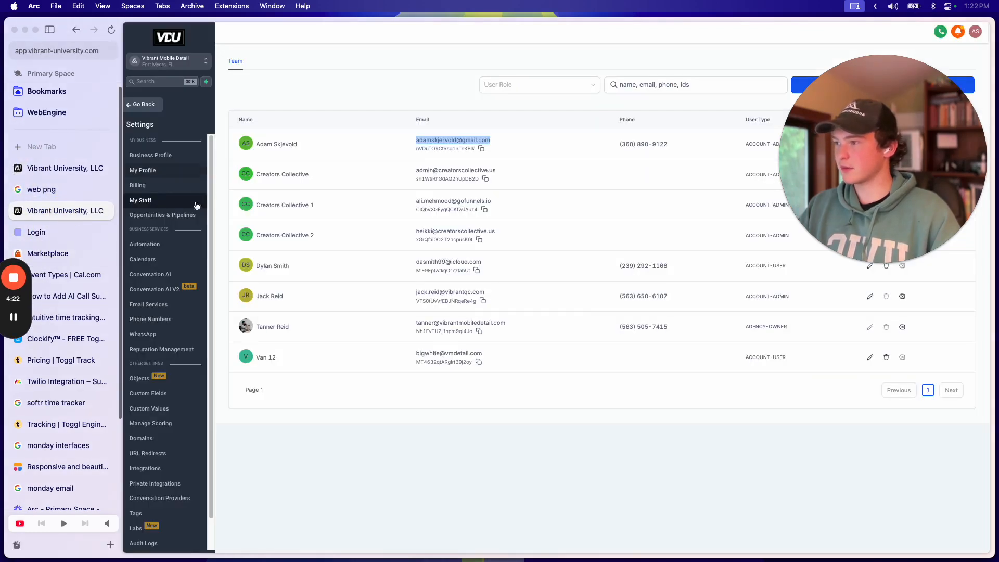
pyautogui.click(139, 105)
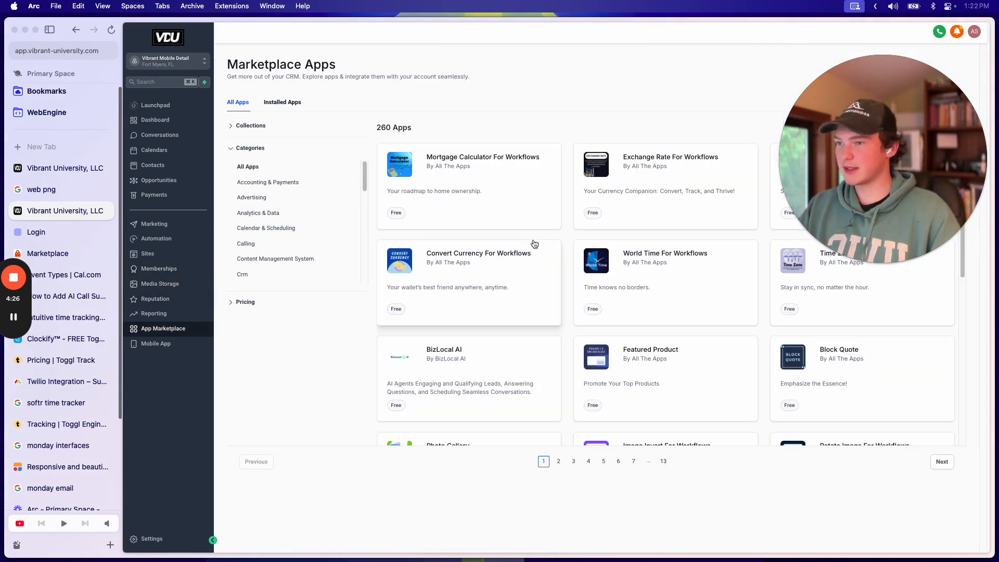
# Step: Fix the integration URL by removing the stray trailing hyphen, then load the private Do Everything App page
pyautogui.press('super+l')
pyautogui.press('Right')
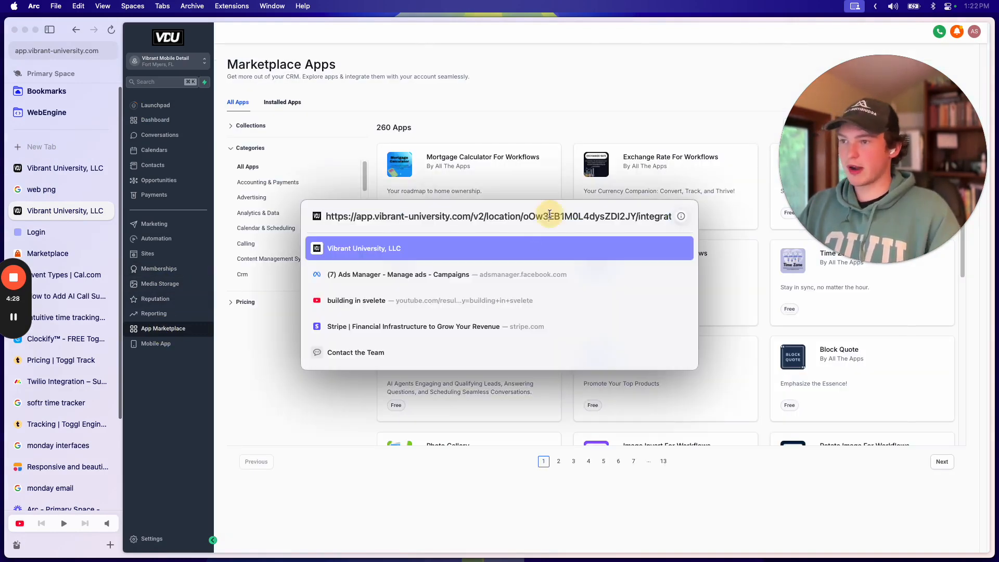
pyautogui.write('/')
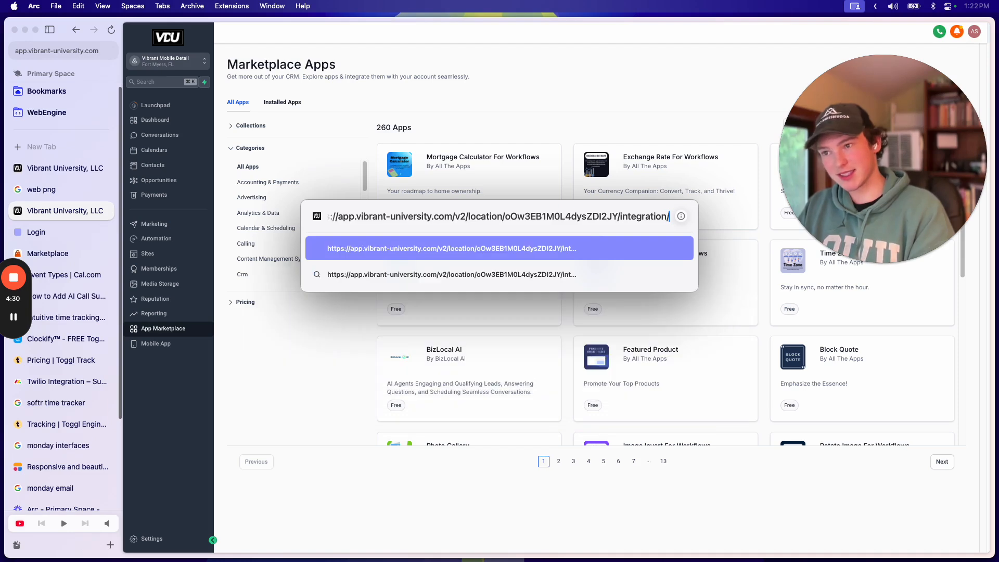
pyautogui.press('super+v')
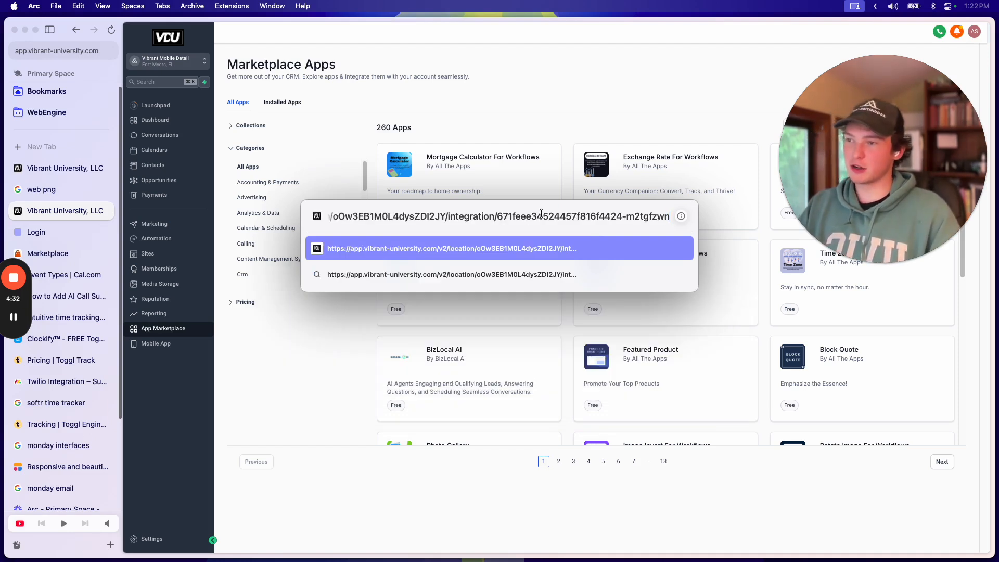
pyautogui.press('BackSpace')
pyautogui.press('BackSpace')
pyautogui.press('BackSpace')
pyautogui.press('BackSpace')
pyautogui.press('BackSpace')
pyautogui.press('BackSpace')
pyautogui.press('BackSpace')
pyautogui.press('BackSpace')
pyautogui.press('BackSpace')
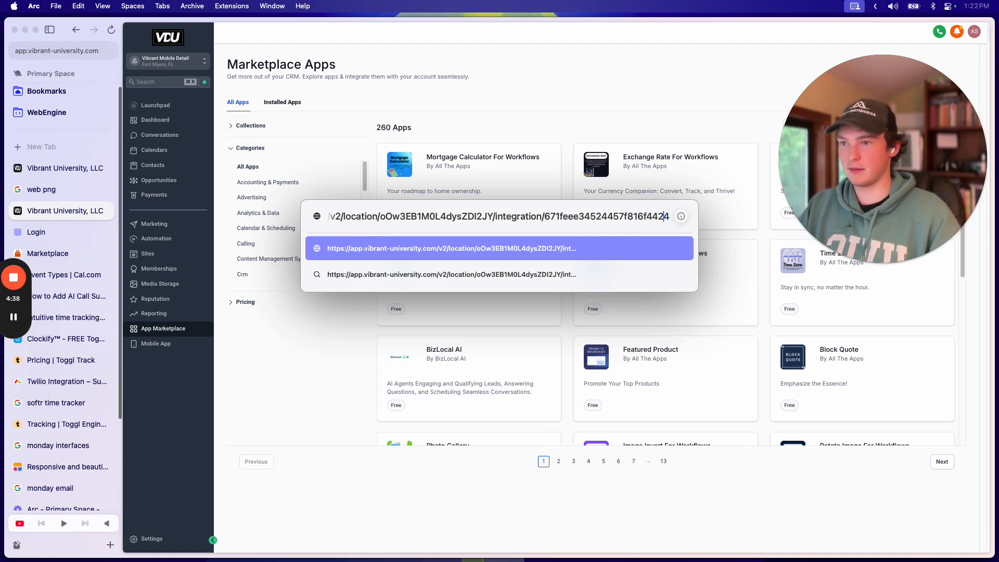
pyautogui.write('-')
pyautogui.press('BackSpace')
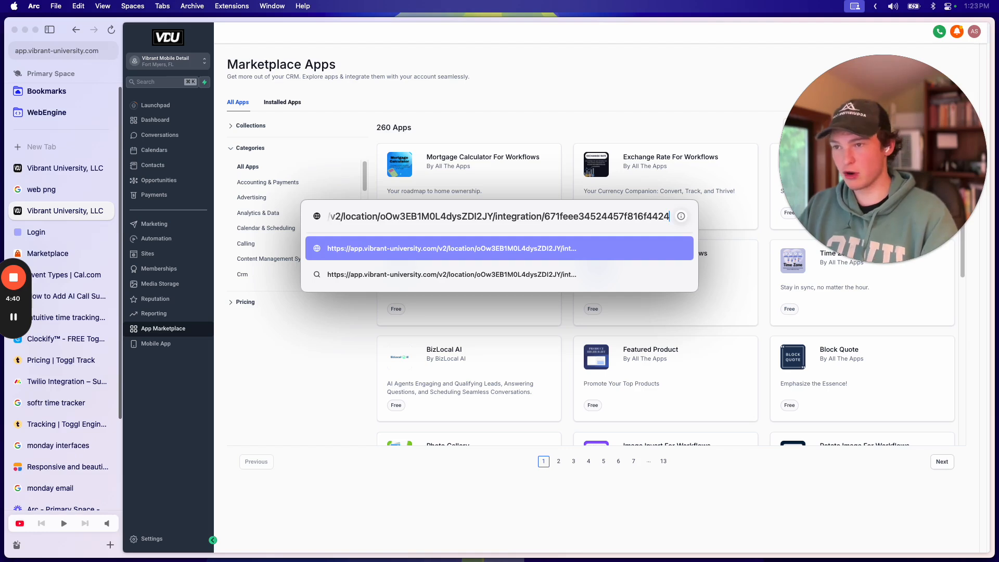
pyautogui.press('Return')
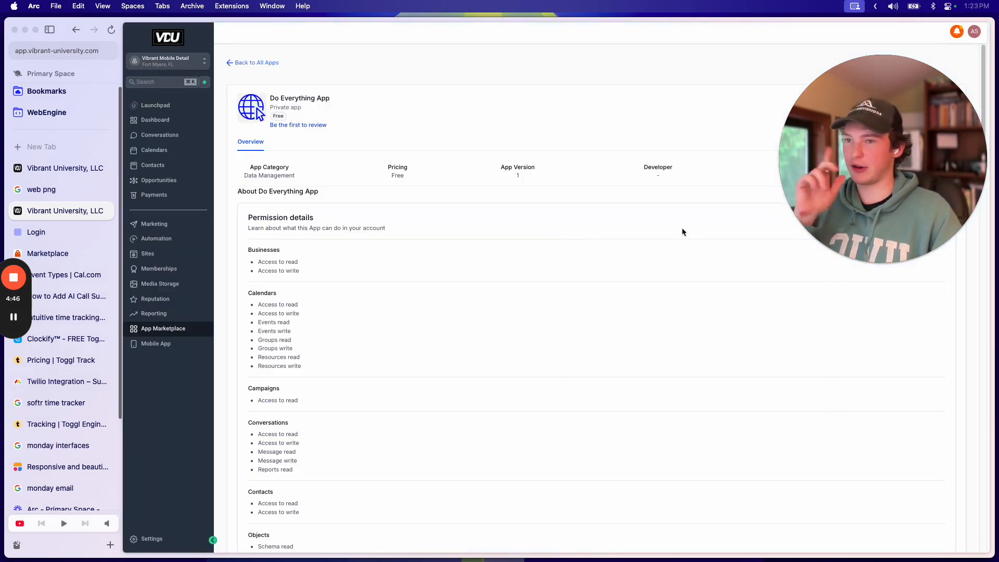
# Step: Install the Do Everything App, reviewing its requested permissions and choosing Allow & Install
pyautogui.moveTo(889, 159); pyautogui.dragTo(151, 326)
pyautogui.click(584, 116)
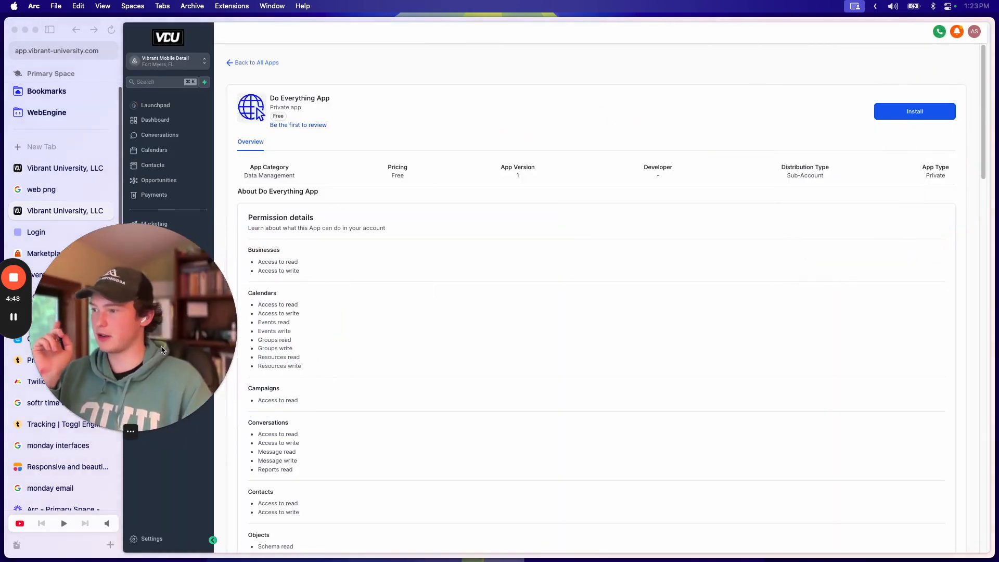
pyautogui.click(563, 135)
pyautogui.click(914, 111)
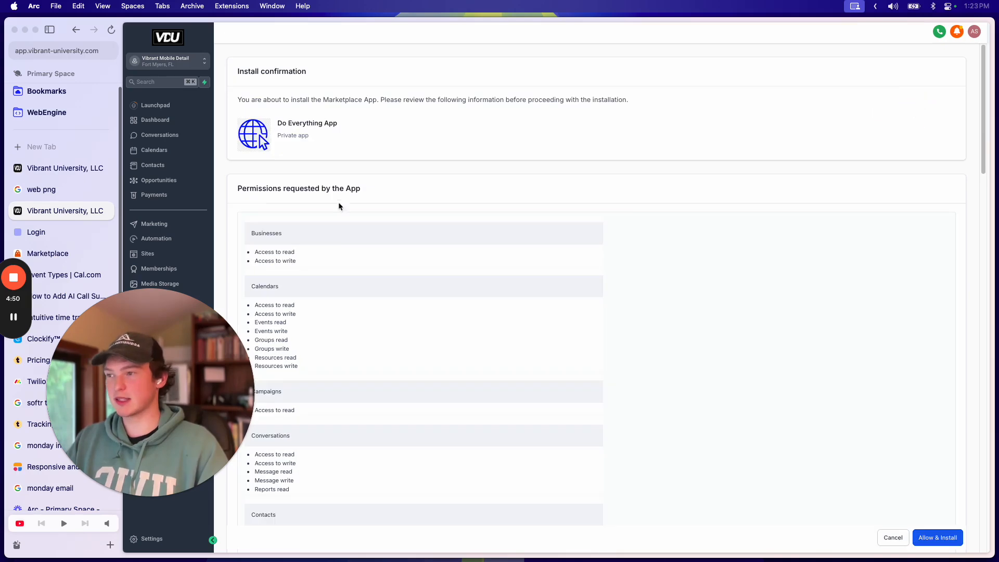
pyautogui.scroll(-5, 569, 385)
pyautogui.scroll(-10, 495, 444)
pyautogui.scroll(15, 738, 343)
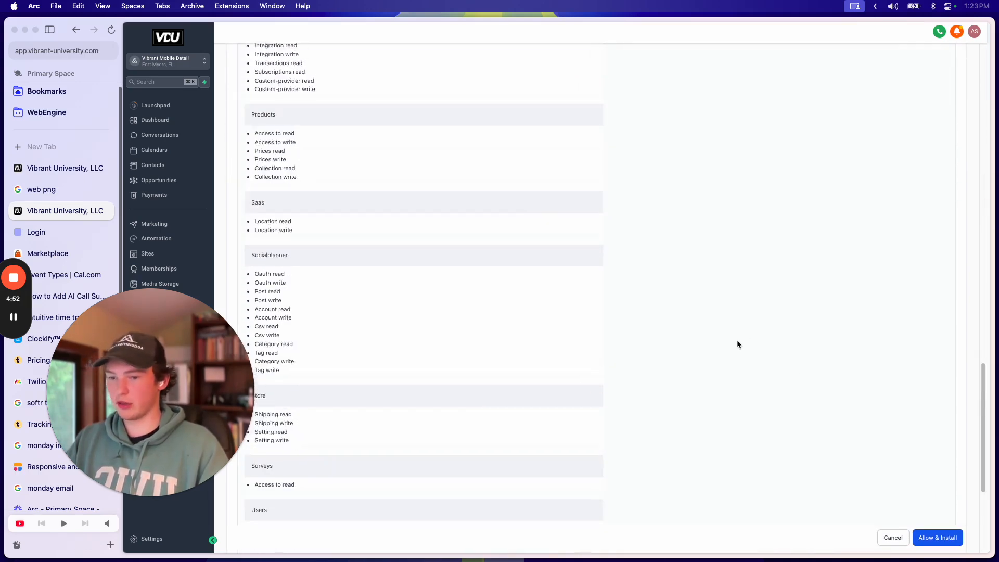
pyautogui.click(935, 537)
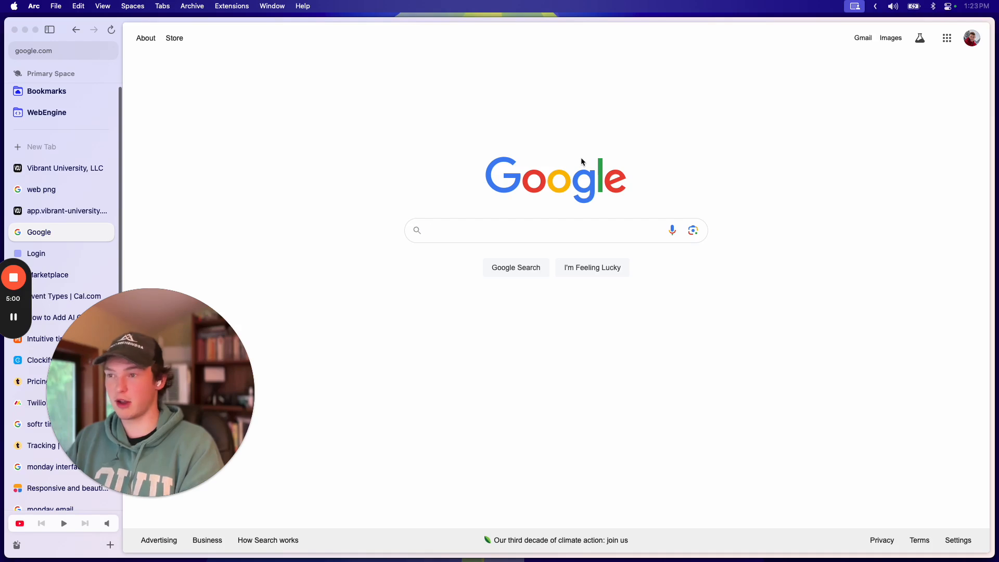
# Step: Copy the authorization code value from the Google redirect URL and start a new tab
pyautogui.press('super+l')
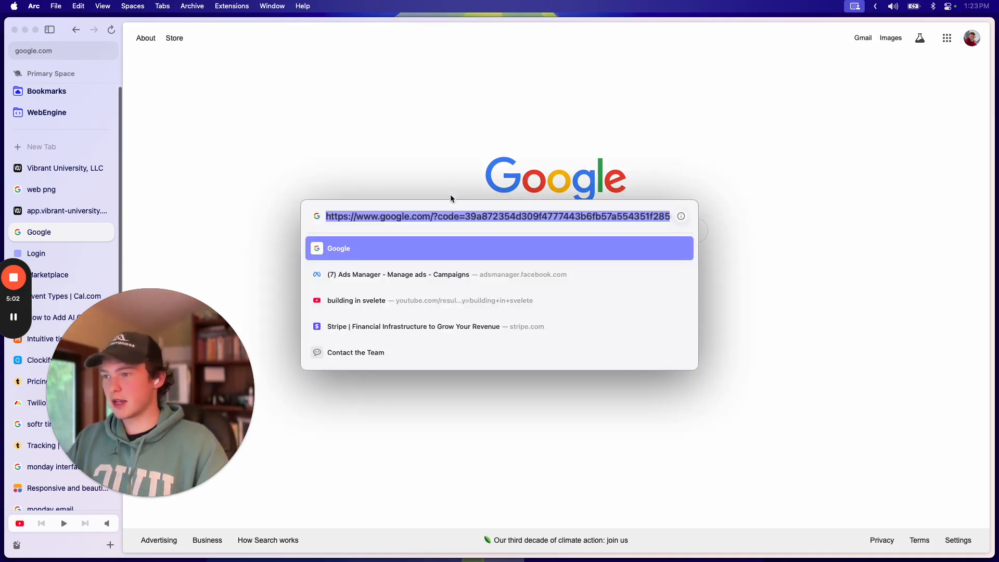
pyautogui.click(444, 216)
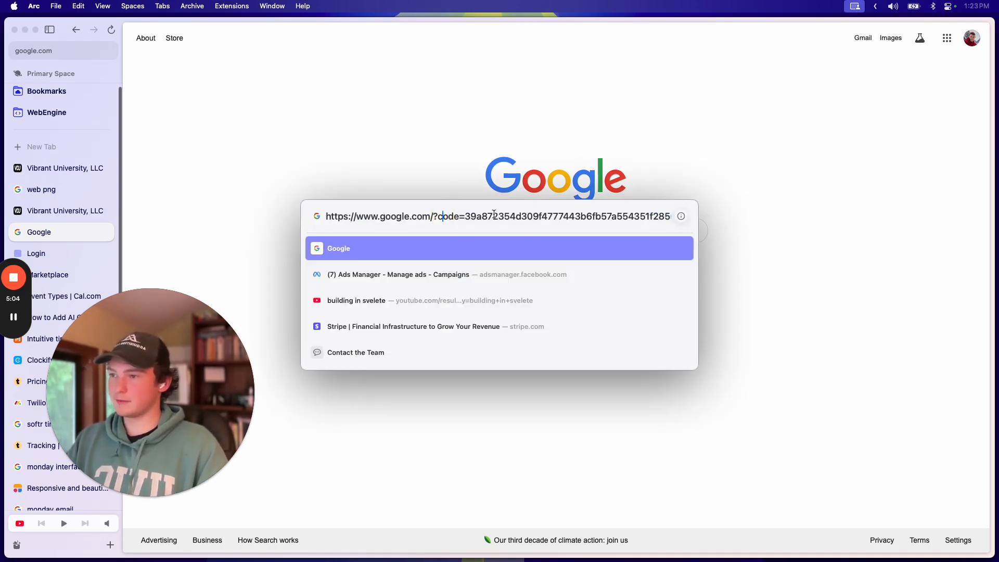
pyautogui.moveTo(497, 216); pyautogui.dragTo(692, 218)
pyautogui.moveTo(422, 216); pyautogui.dragTo(676, 218)
pyautogui.press('super+c')
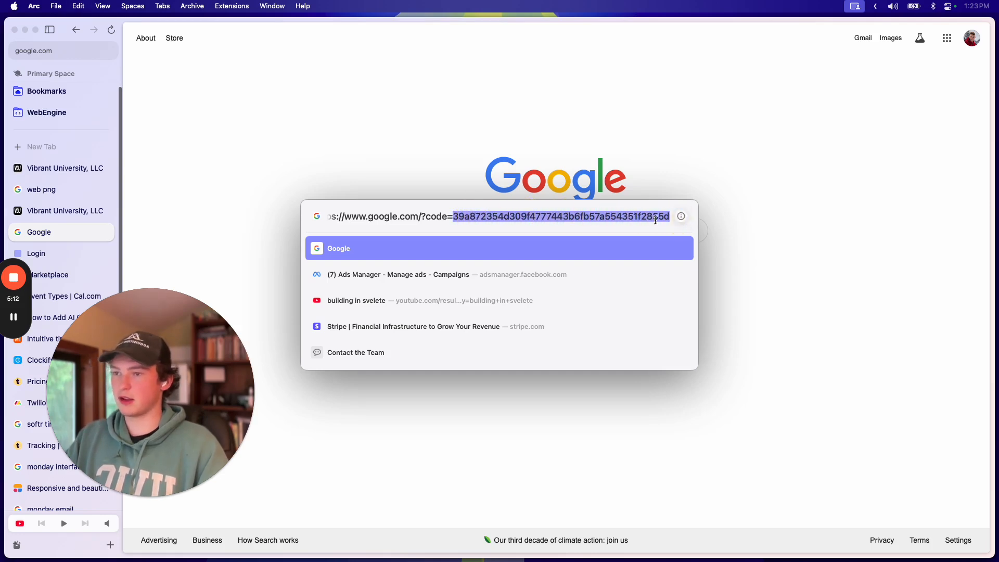
pyautogui.click(701, 156)
pyautogui.press('super+t')
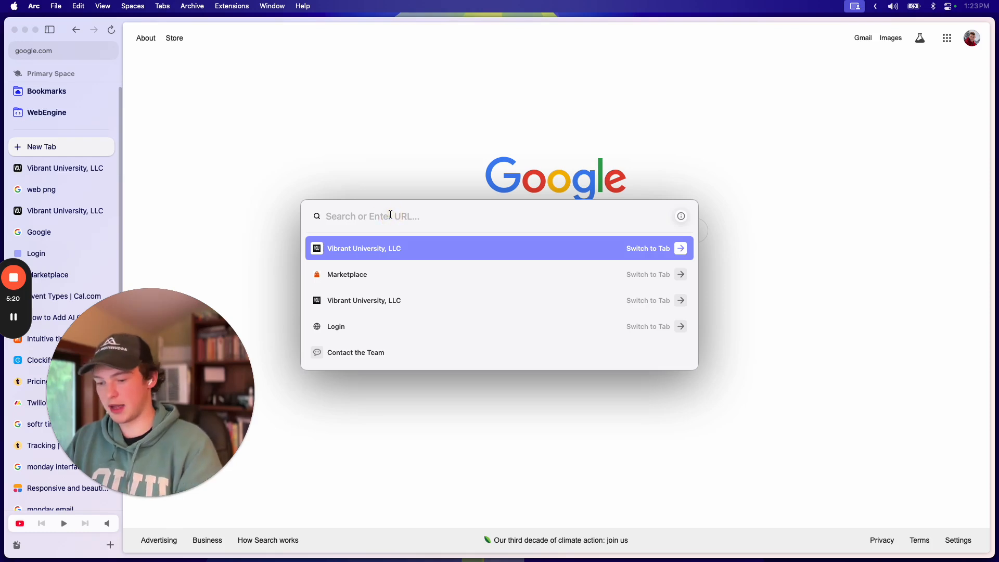
# Step: Go to highlevel.stoplight.io and open Integrations API > OAuth 2.0 > Get Access Token
pyautogui.write('highlevel.stoplight.io')
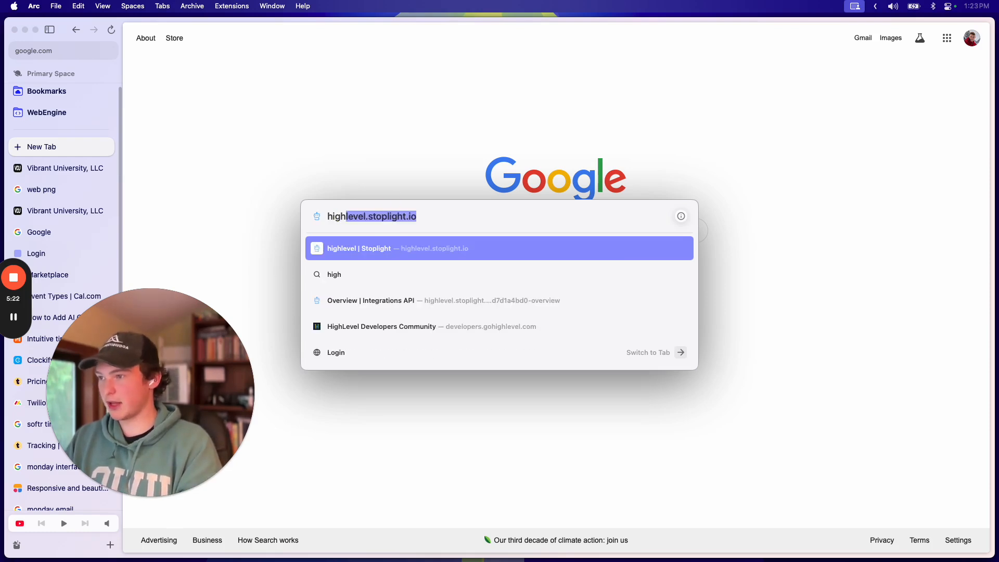
pyautogui.press('Return')
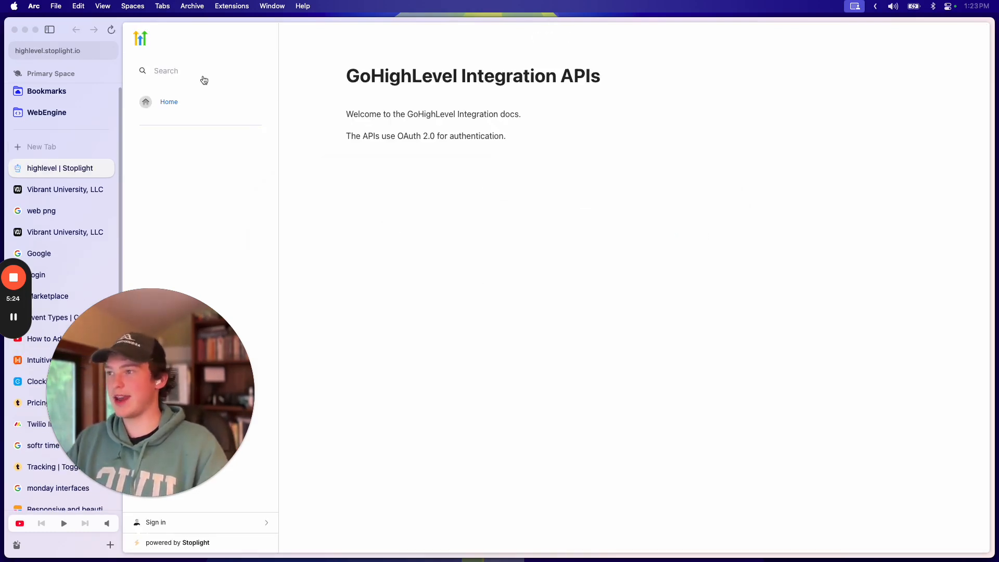
pyautogui.moveTo(203, 354); pyautogui.dragTo(935, 275)
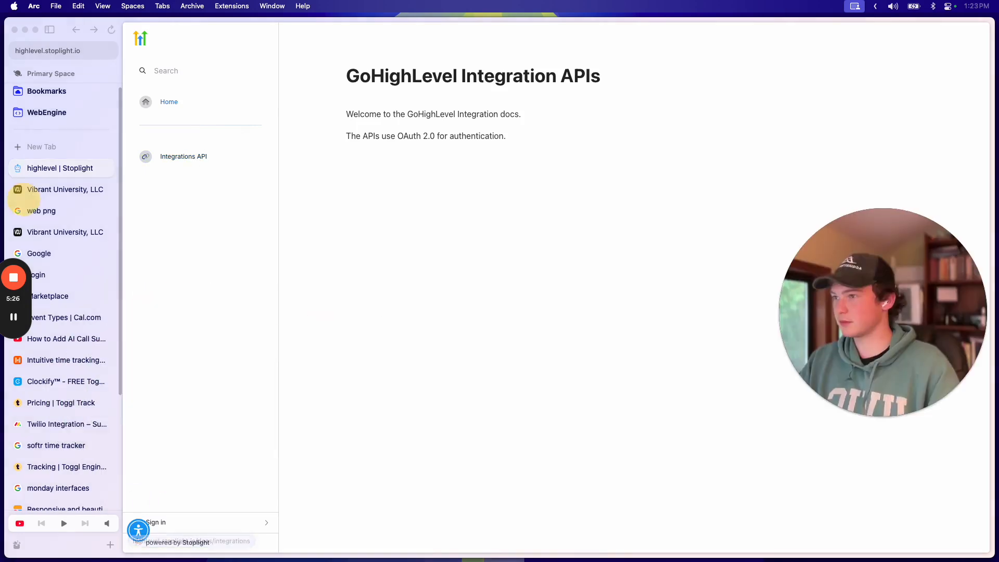
pyautogui.click(197, 157)
pyautogui.click(144, 74)
pyautogui.click(190, 155)
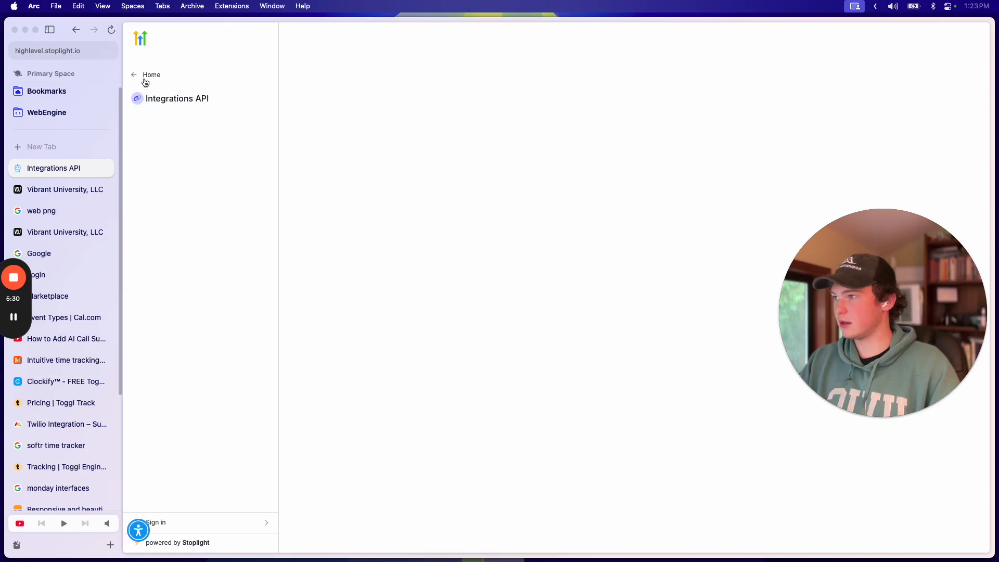
pyautogui.scroll(-8, 194, 335)
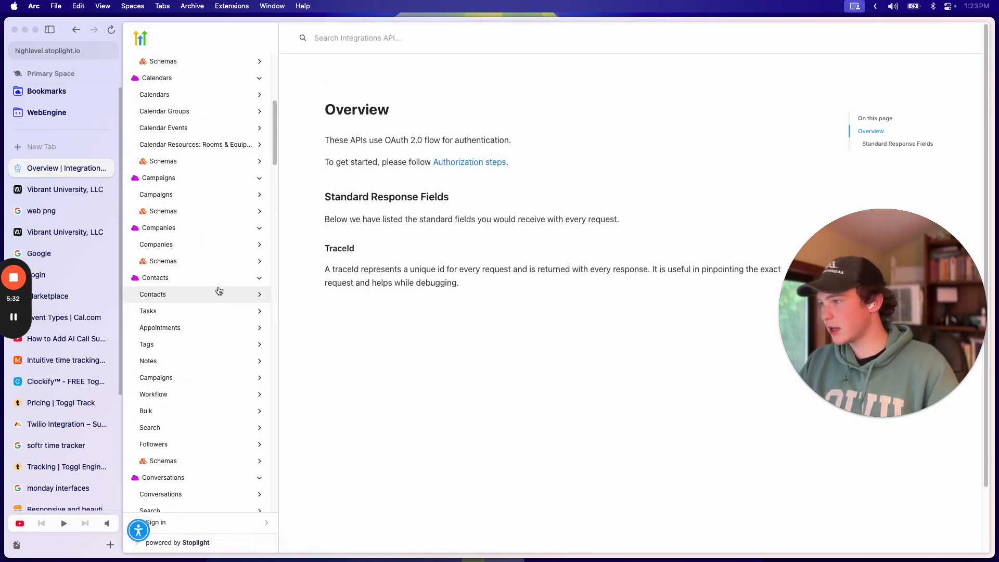
pyautogui.scroll(6, 218, 290)
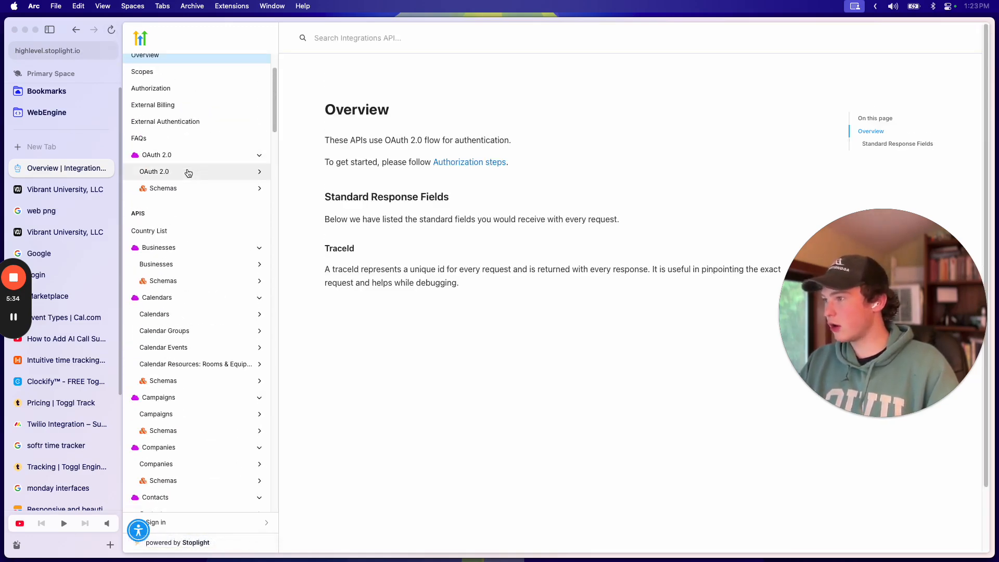
pyautogui.click(187, 172)
pyautogui.click(183, 187)
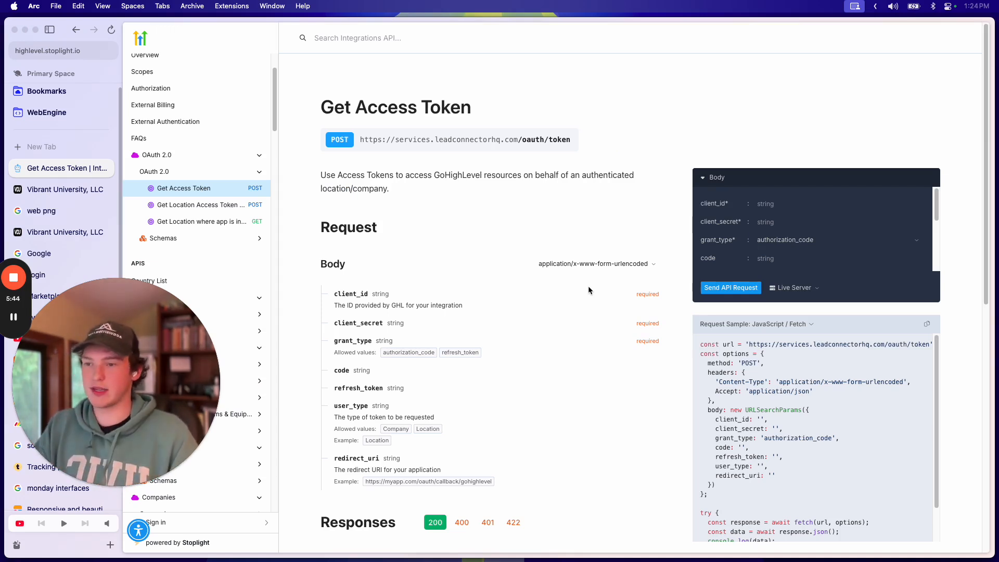
# Step: Paste the authorization code into the request tester's code field
pyautogui.scroll(-1, 542, 238)
pyautogui.scroll(-3, 541, 241)
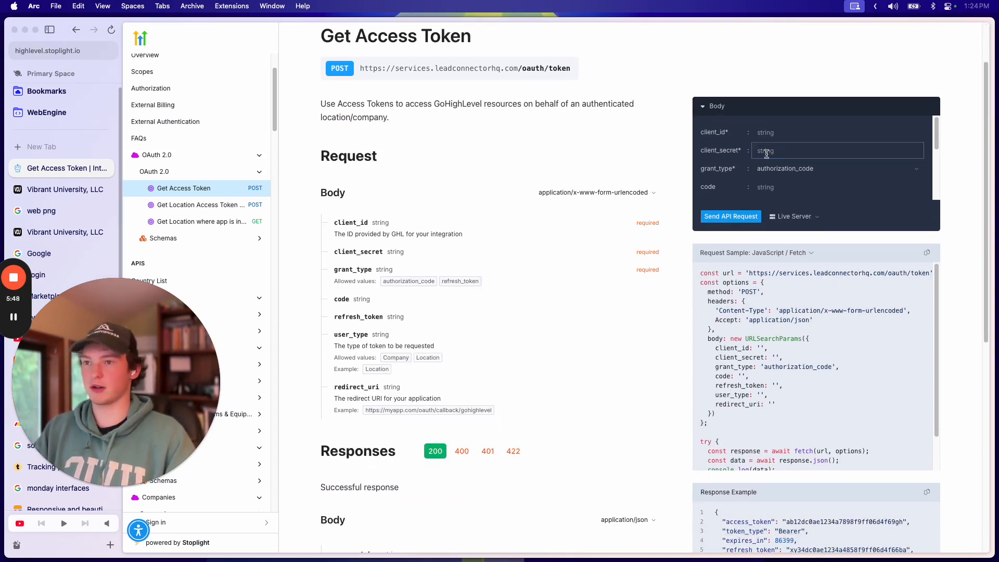
pyautogui.click(804, 134)
pyautogui.click(813, 145)
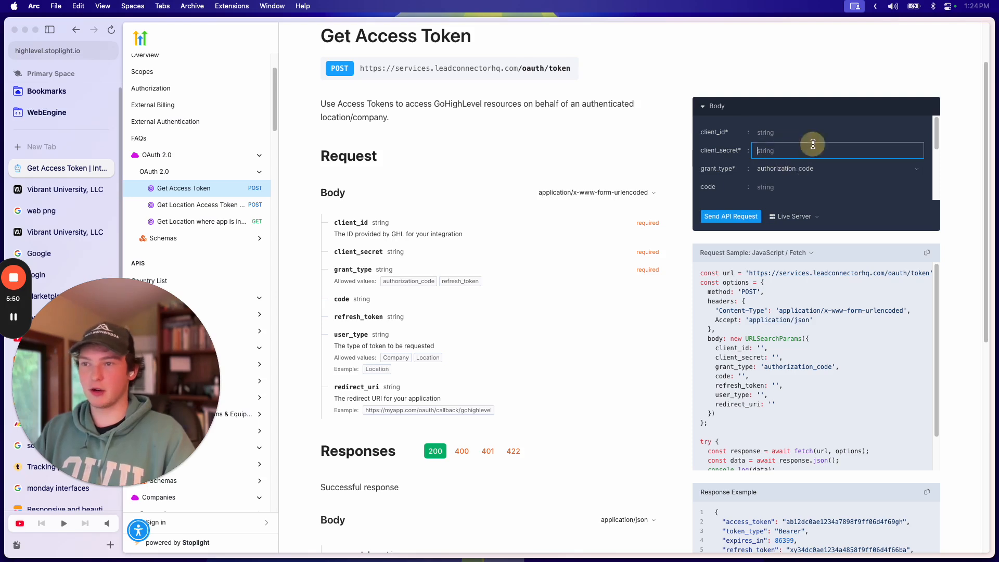
pyautogui.click(776, 188)
pyautogui.press('super+v')
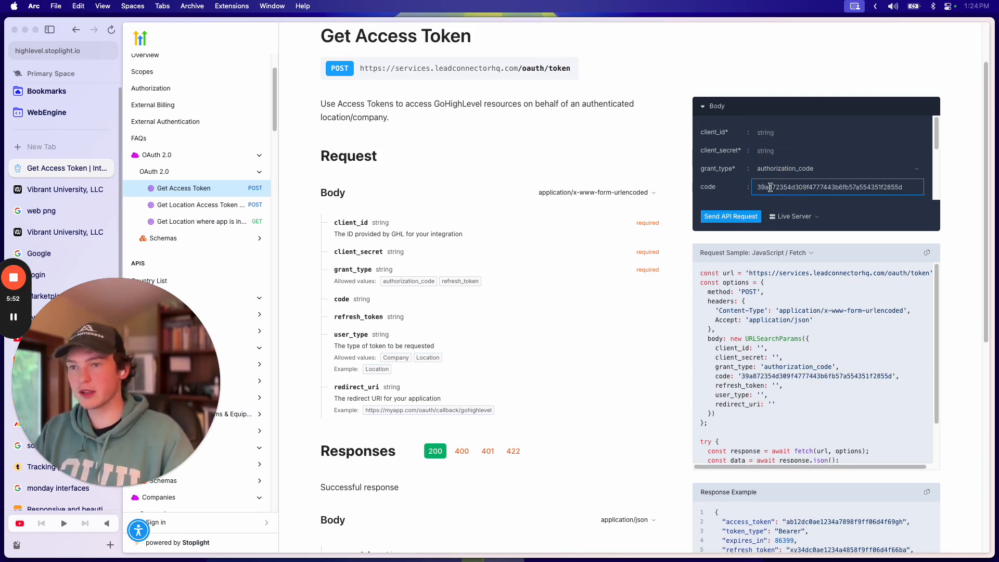
pyautogui.doubleClick(834, 187)
# Step: Set grant_type to authorization_code after briefly trying refresh_token
pyautogui.click(785, 170)
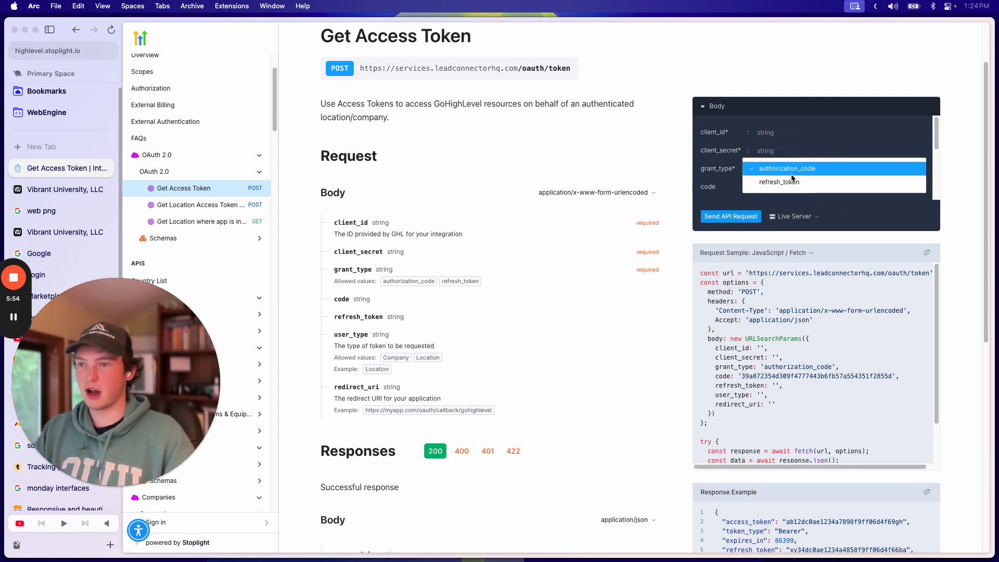
pyautogui.click(790, 182)
pyautogui.click(787, 166)
pyautogui.click(787, 157)
pyautogui.click(791, 169)
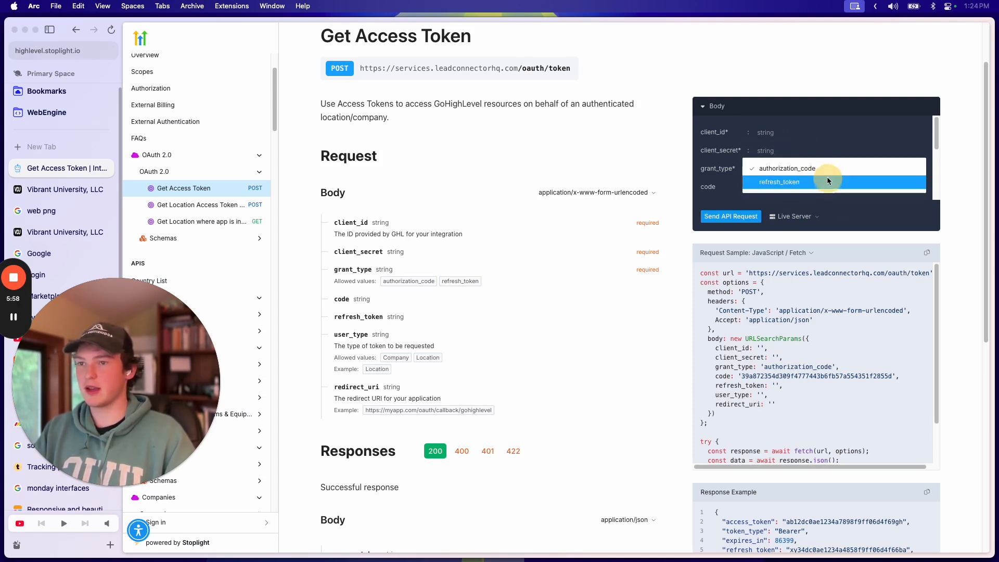
pyautogui.click(787, 172)
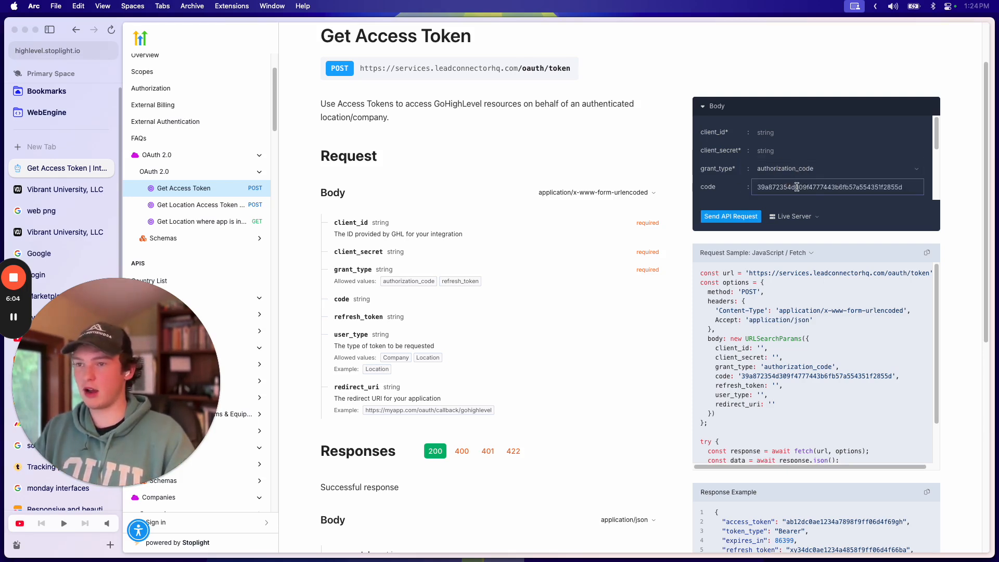
pyautogui.click(770, 177)
pyautogui.click(781, 168)
# Step: Paste the client ID from clipboard history into the client_id field
pyautogui.click(800, 134)
pyautogui.press('super+shift+v')
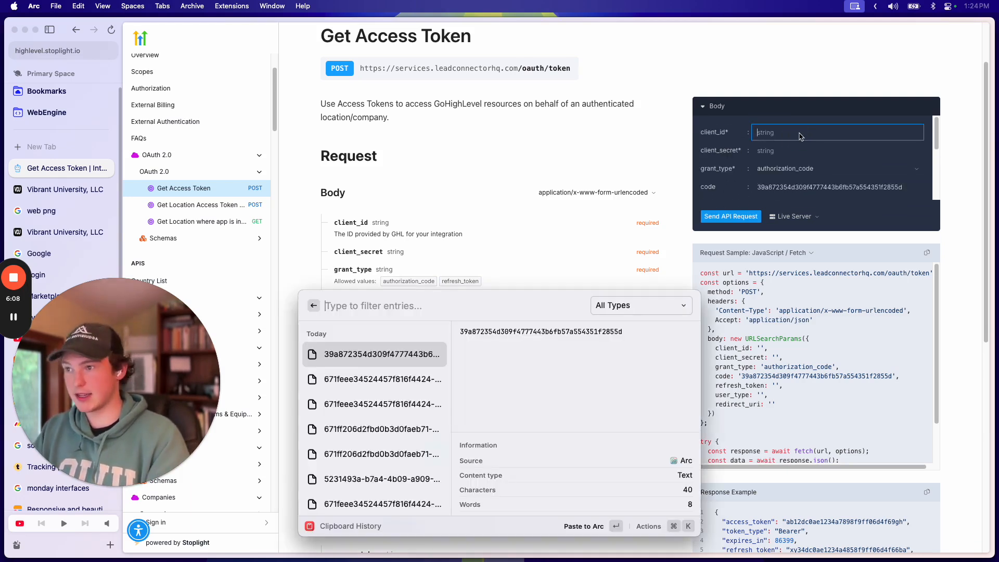
pyautogui.press('Down')
pyautogui.press('Up')
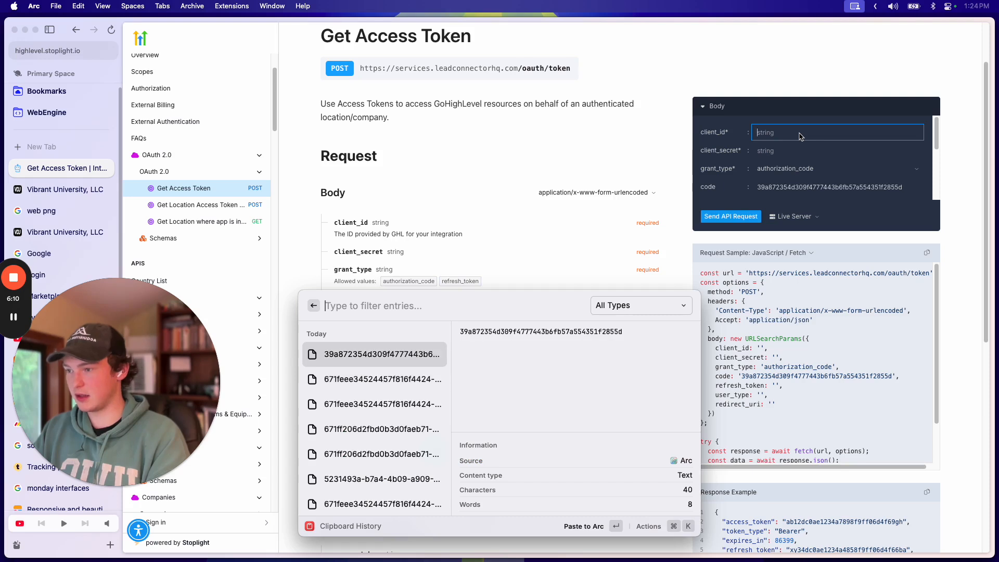
pyautogui.press('Down')
pyautogui.press('Return')
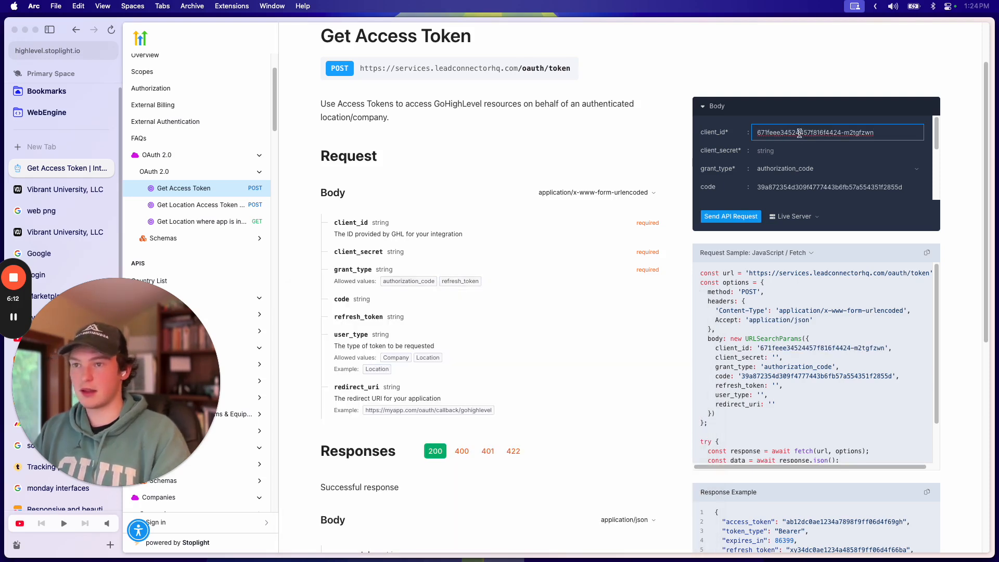
pyautogui.tripleClick(882, 137)
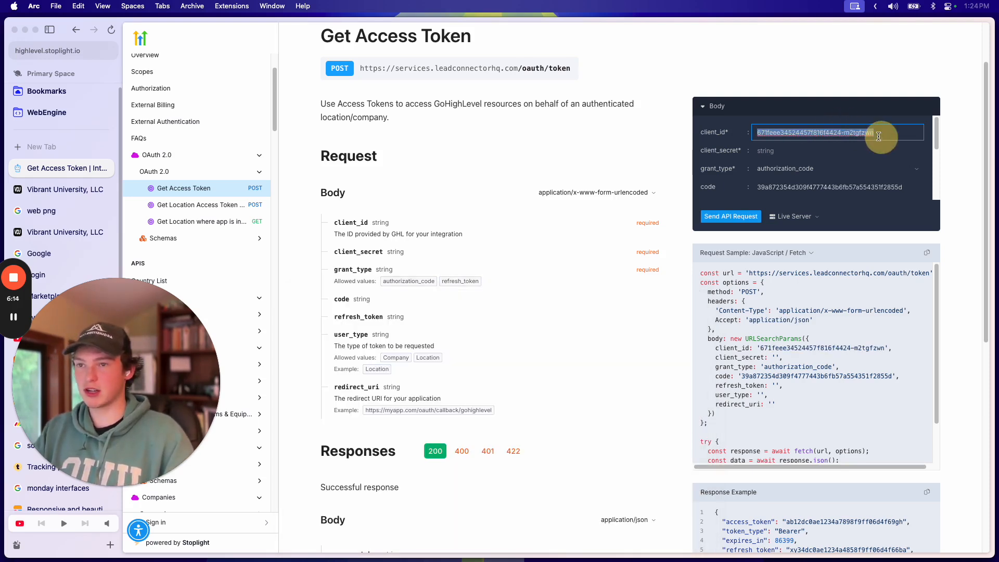
pyautogui.press('super+shift+v')
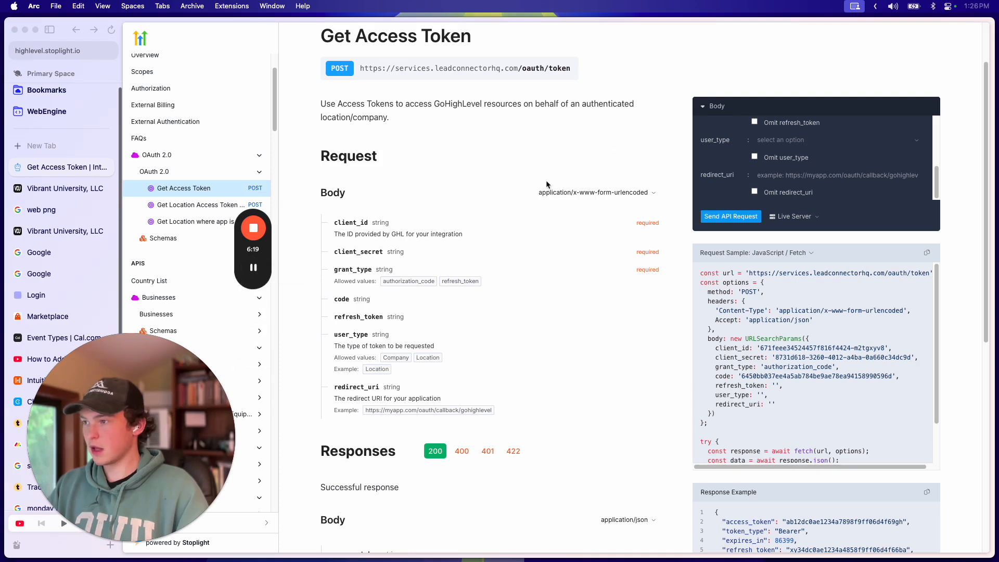
pyautogui.click(757, 190)
# Step: Restore the full client_secret value with undo and select all of it
pyautogui.scroll(3, 833, 177)
pyautogui.scroll(2, 833, 177)
pyautogui.moveTo(835, 151); pyautogui.dragTo(887, 151)
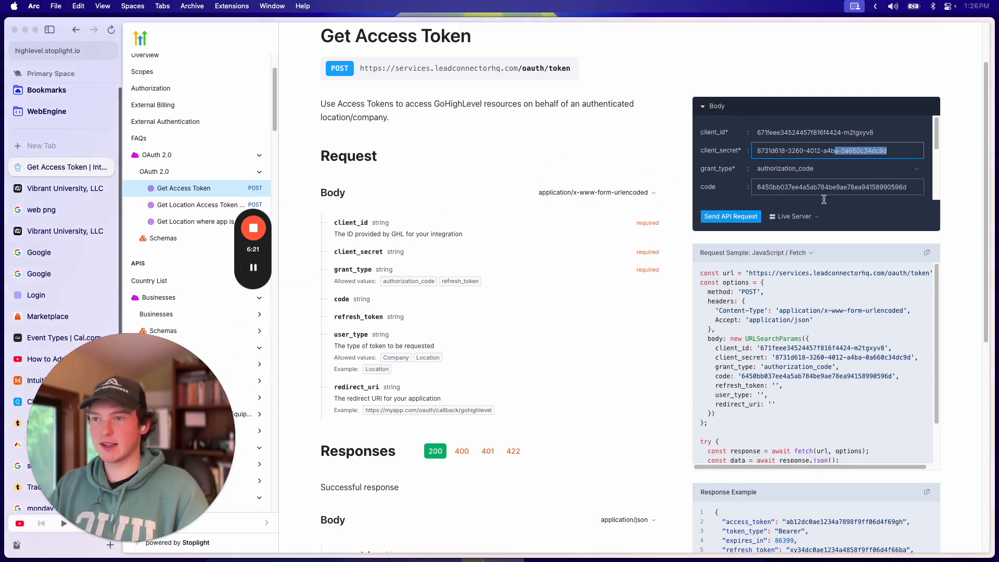
pyautogui.click(873, 154)
pyautogui.doubleClick(873, 154)
pyautogui.tripleClick(884, 154)
pyautogui.doubleClick(891, 156)
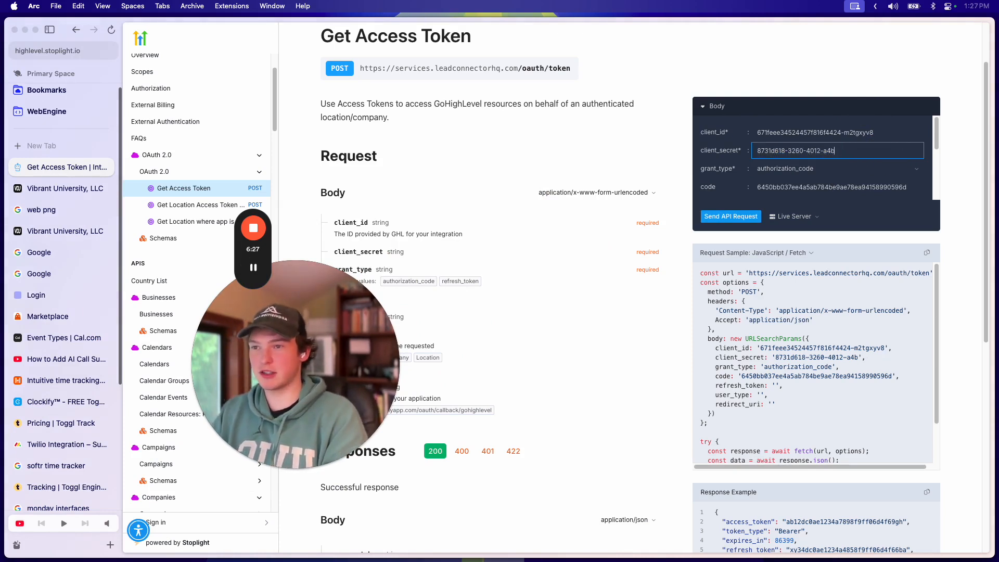
pyautogui.press('cmd+z')
pyautogui.click(873, 151)
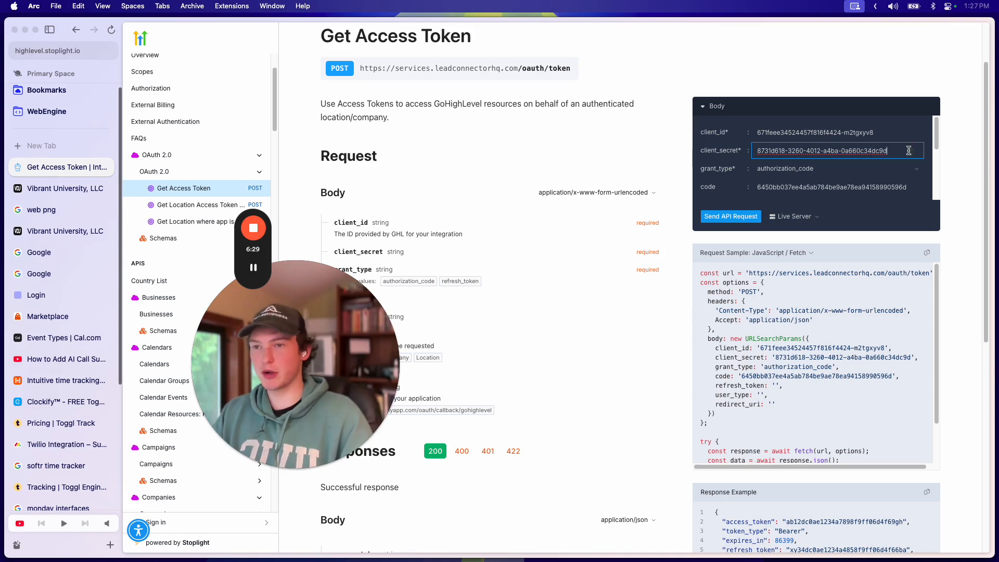
pyautogui.press('cmd+a')
# Step: Open the Marketplace app's auth settings and copy the existing key's Client ID
pyautogui.click(37, 188)
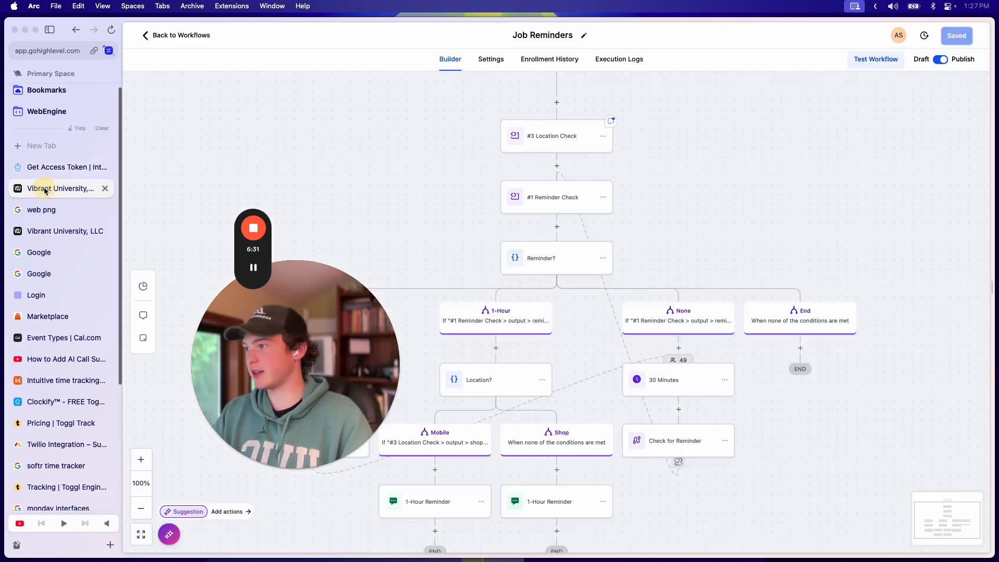
pyautogui.click(31, 317)
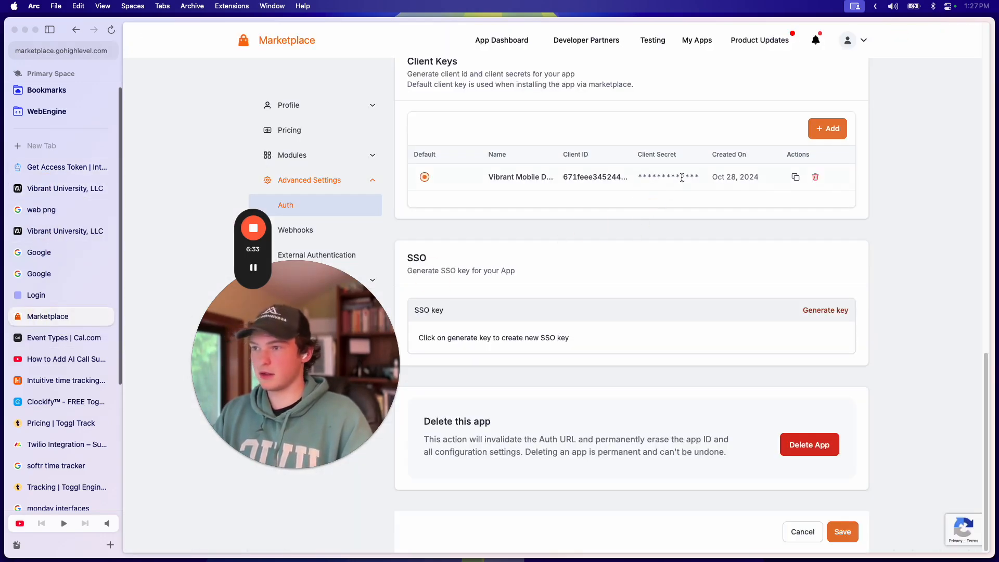
pyautogui.click(796, 177)
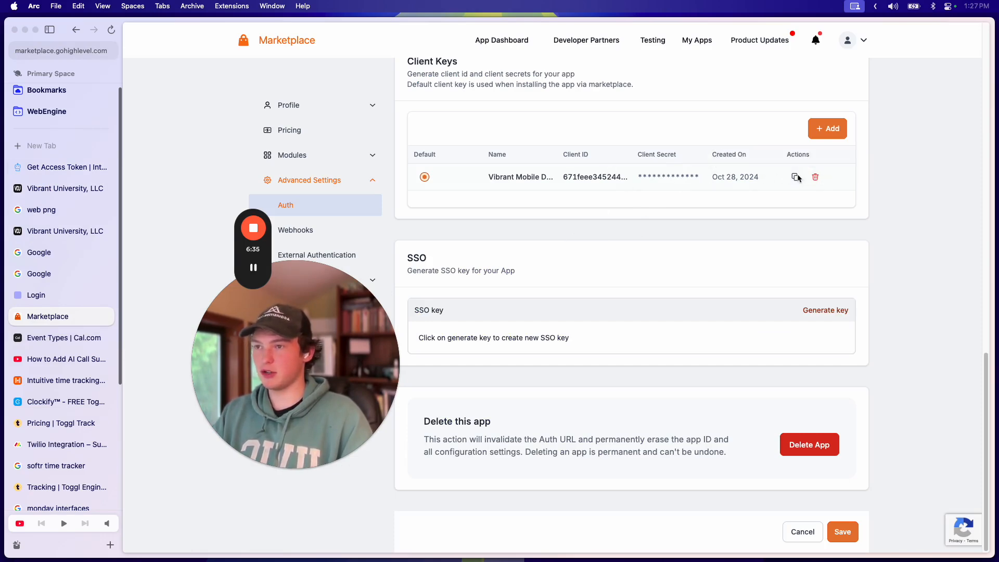
# Step: Add a new client key named 'sdf' and dismiss its credentials
pyautogui.click(826, 130)
pyautogui.click(475, 292)
pyautogui.write('sdf')
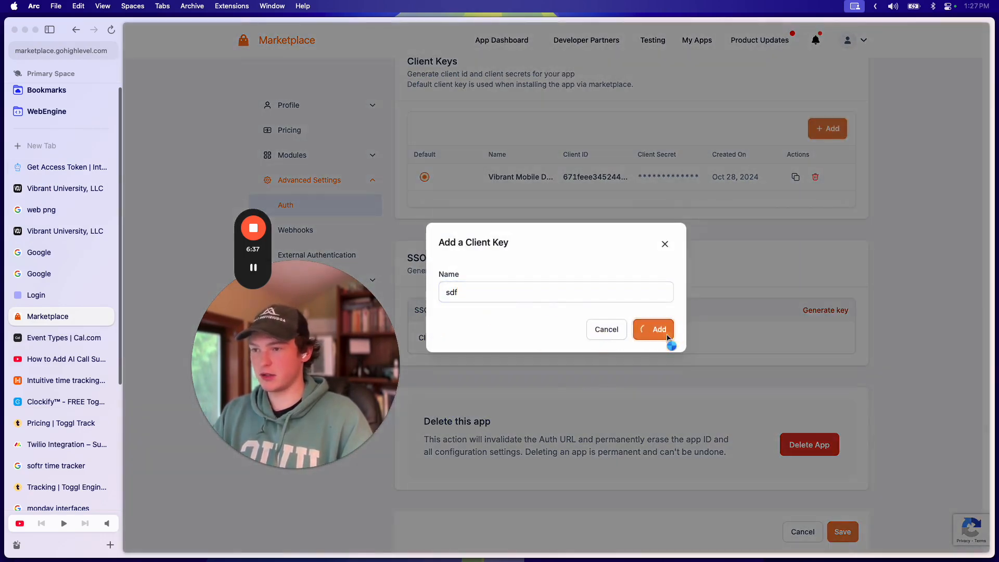
pyautogui.click(654, 328)
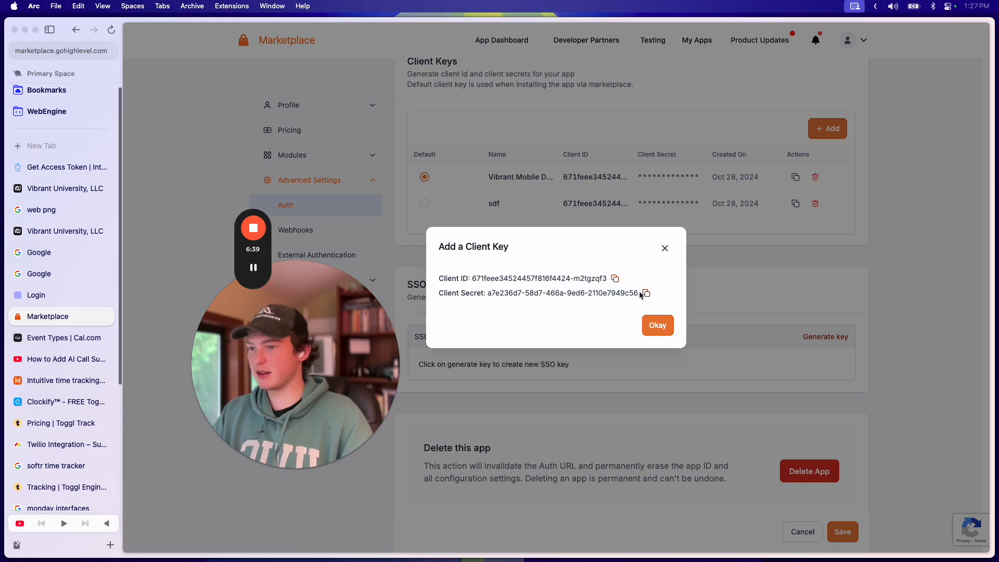
pyautogui.click(663, 251)
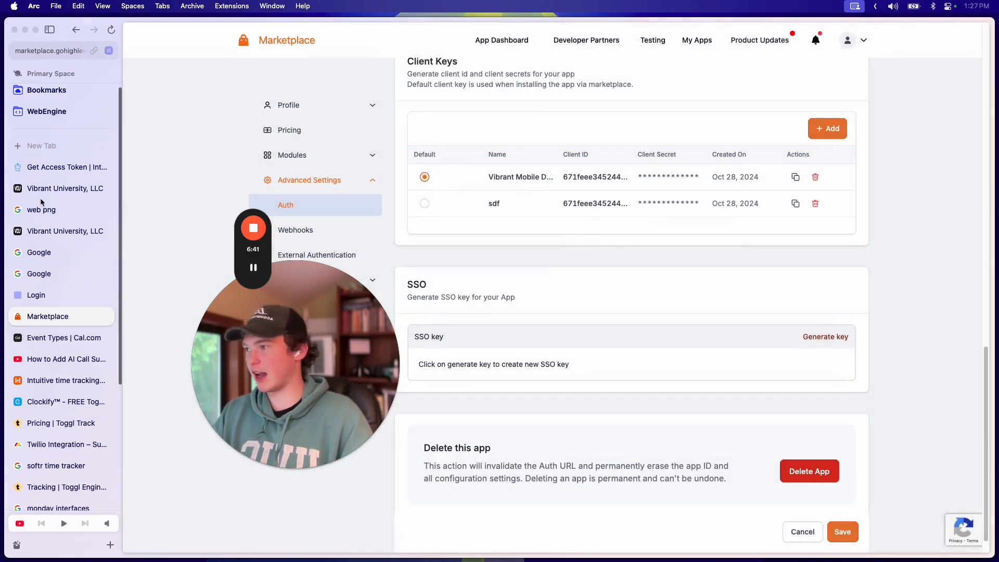
pyautogui.click(58, 168)
# Step: Select the client_id value and send the Get Access Token request
pyautogui.click(784, 135)
pyautogui.click(781, 132)
pyautogui.click(814, 121)
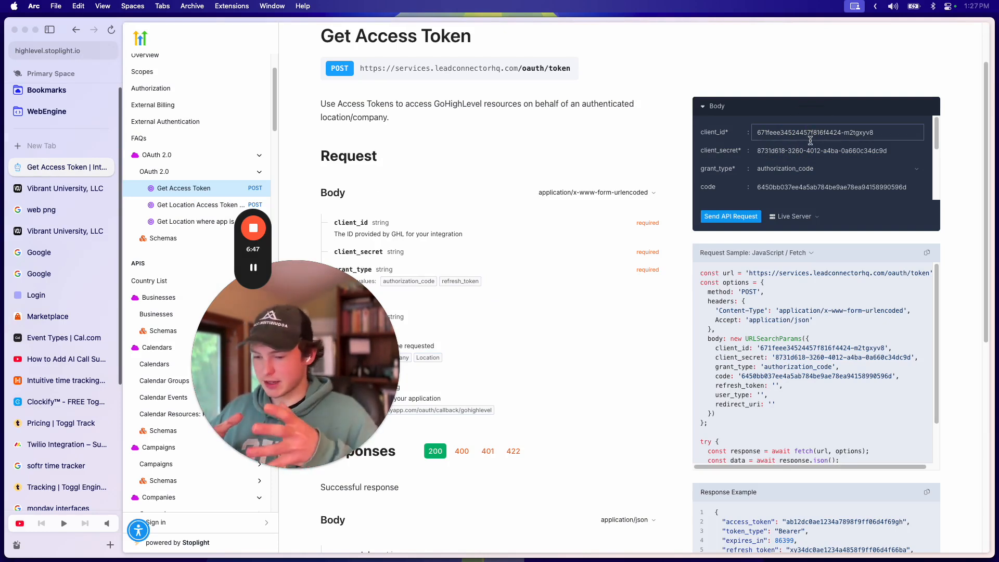
pyautogui.click(811, 138)
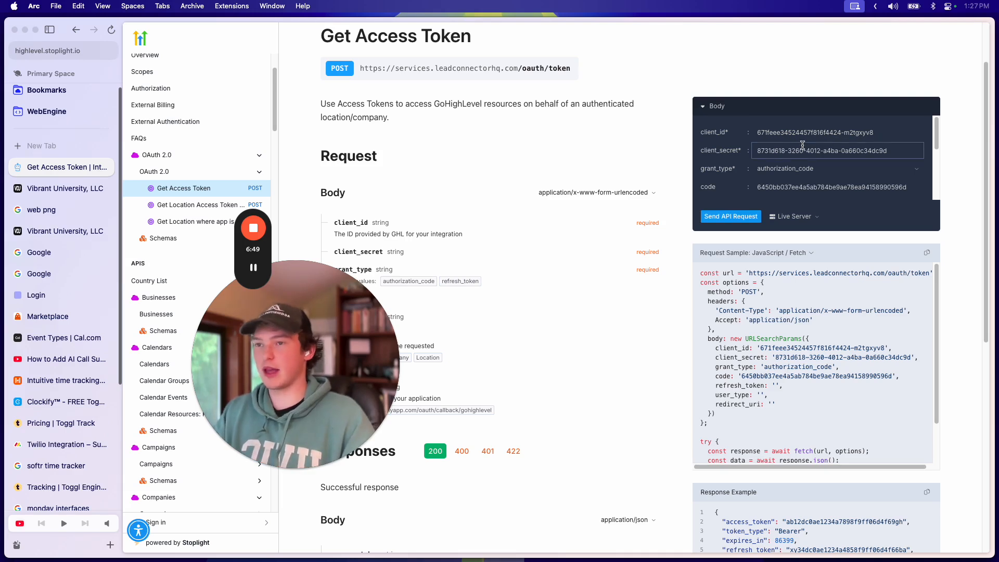
pyautogui.moveTo(875, 137); pyautogui.dragTo(753, 123)
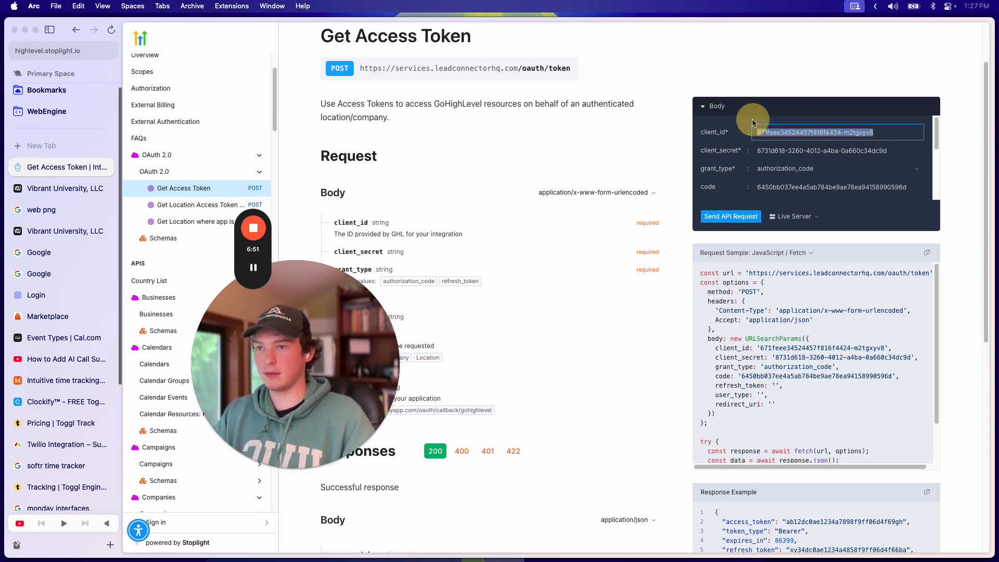
pyautogui.scroll(-3, 742, 138)
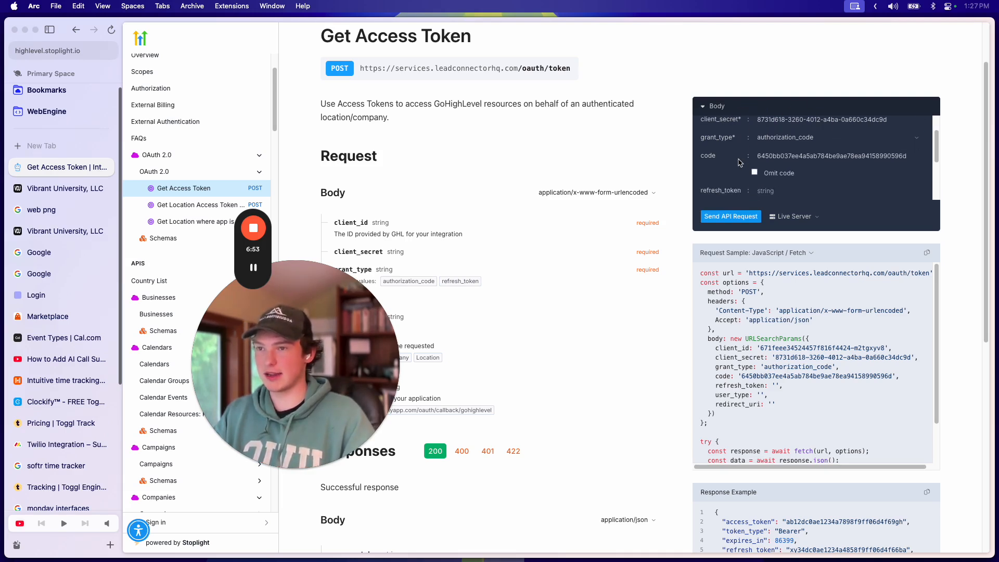
pyautogui.scroll(-1, 753, 160)
pyautogui.click(740, 217)
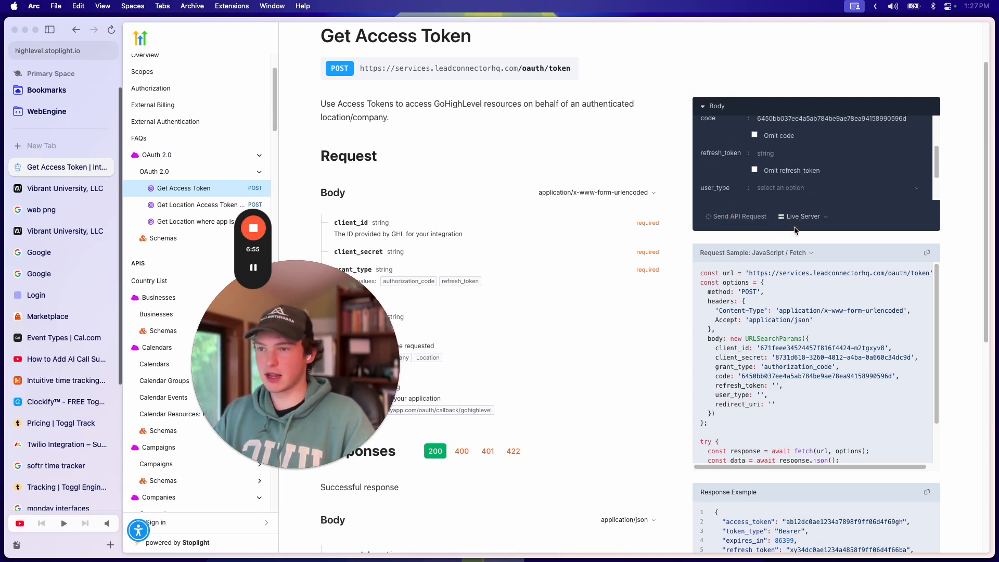
# Step: Set user_type to Location and resend the request, getting 200 OK with tokens
pyautogui.scroll(-2, 819, 178)
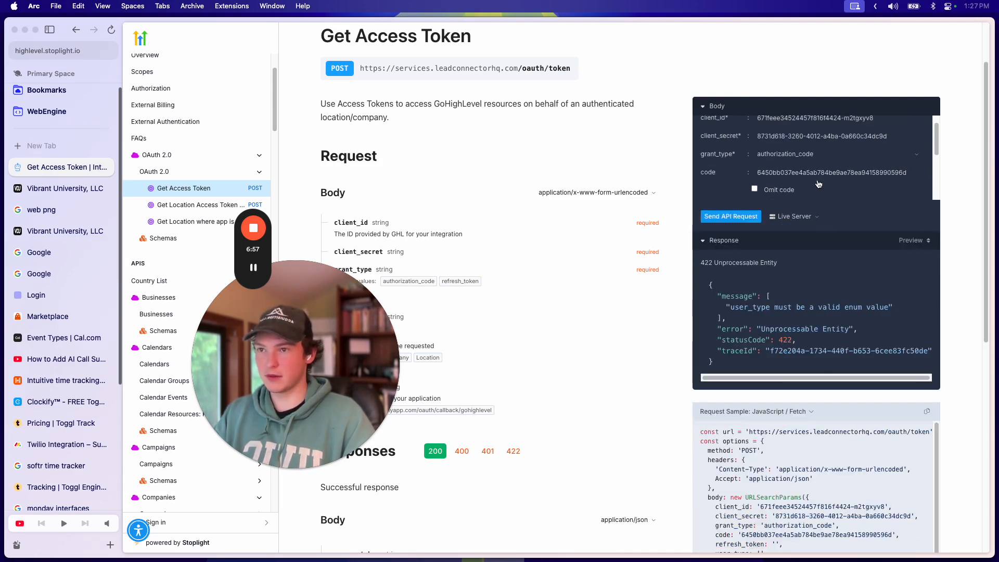
pyautogui.click(767, 163)
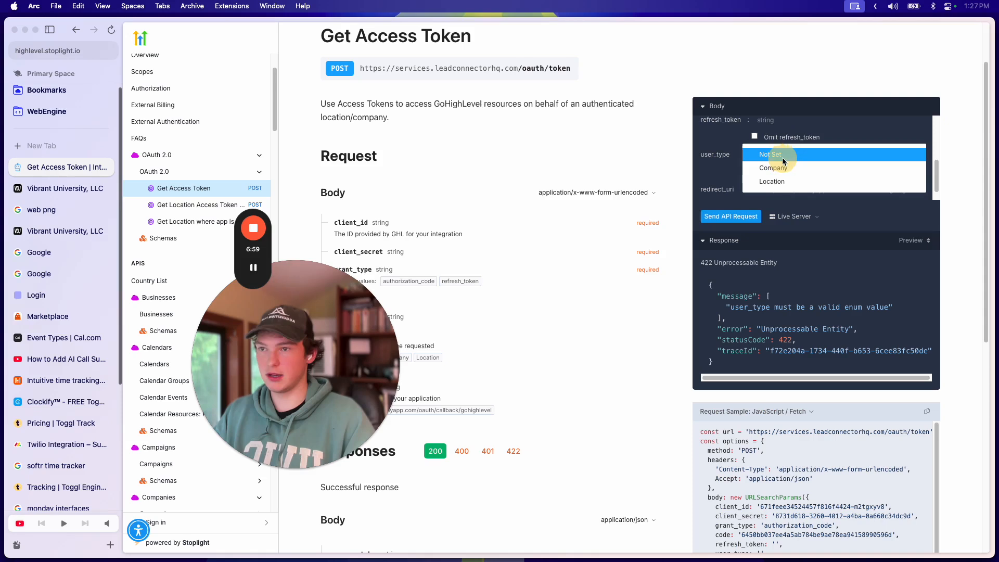
pyautogui.click(808, 171)
pyautogui.click(743, 215)
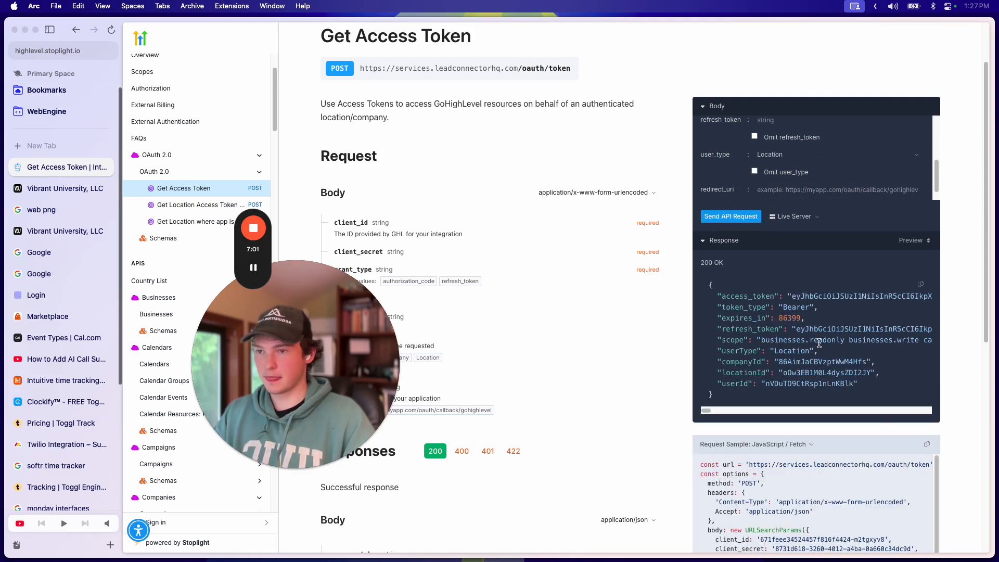
pyautogui.hscroll(1, 836, 359)
pyautogui.hscroll(-1, 833, 358)
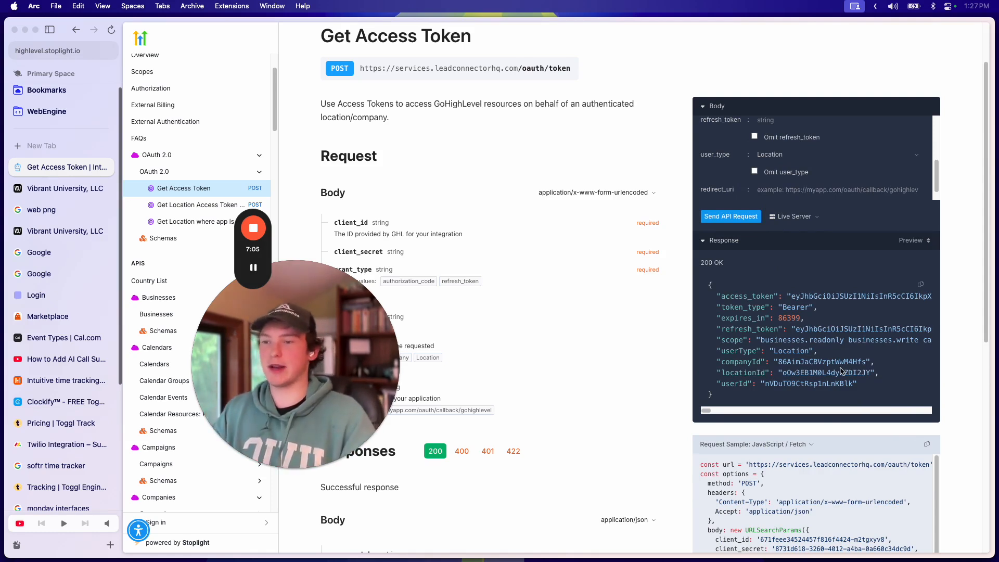
pyautogui.hscroll(5, 841, 359)
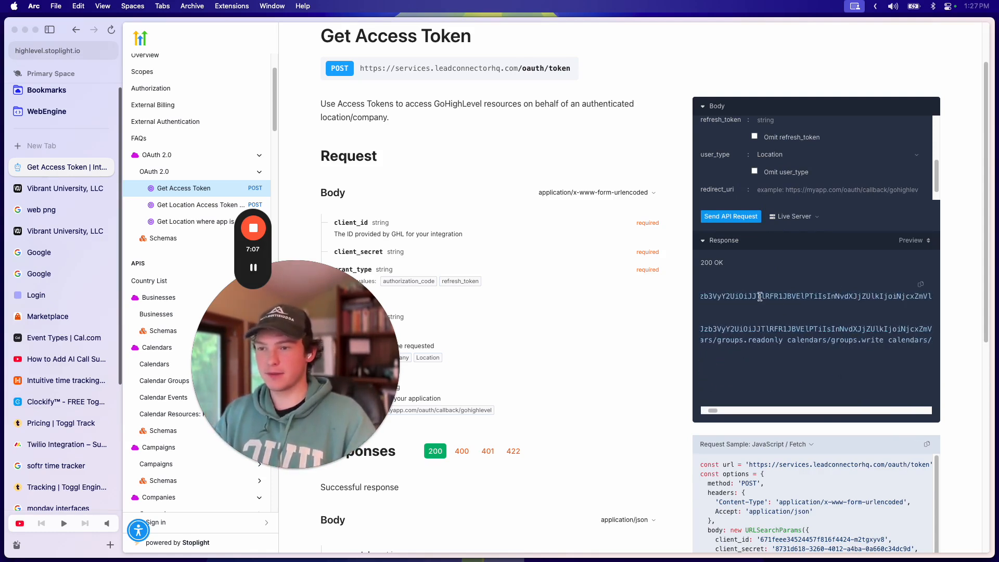
pyautogui.moveTo(761, 296); pyautogui.dragTo(877, 306)
pyautogui.hscroll(6, 823, 312)
pyautogui.hscroll(-12, 821, 312)
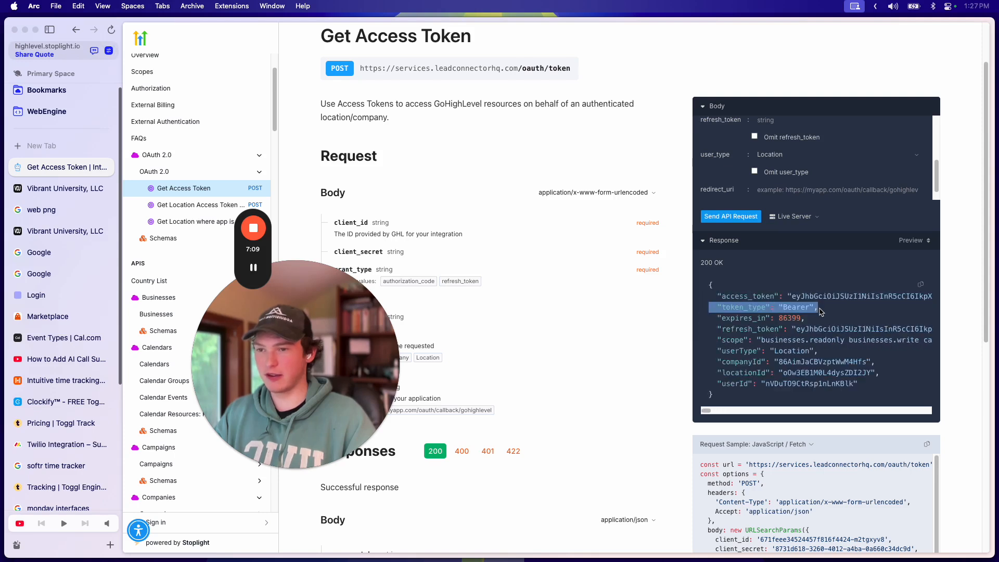
pyautogui.click(842, 297)
pyautogui.moveTo(793, 295); pyautogui.dragTo(844, 295)
pyautogui.click(868, 293)
pyautogui.click(814, 340)
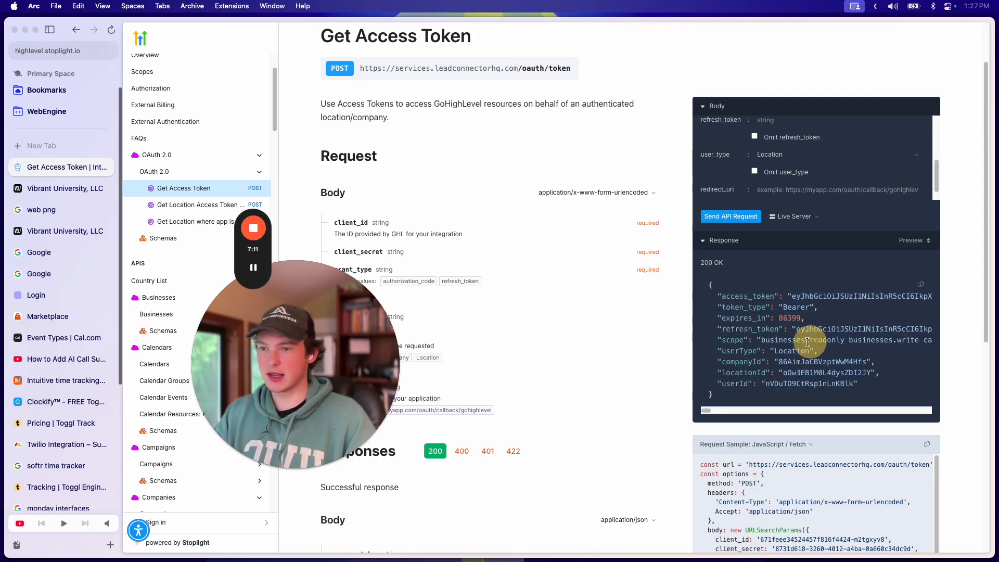
pyautogui.moveTo(800, 329)
pyautogui.mouseDown()
pyautogui.moveTo(916, 327)
pyautogui.moveTo(815, 336)
pyautogui.mouseUp()
pyautogui.hscroll(-4, 804, 334)
pyautogui.click(860, 331)
pyautogui.doubleClick(856, 331)
pyautogui.click(872, 330)
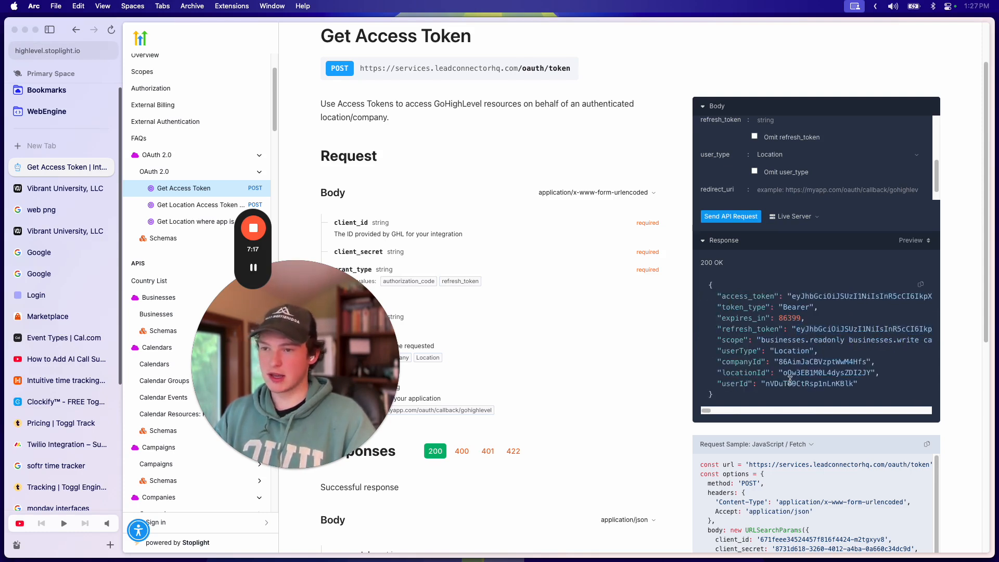
pyautogui.doubleClick(795, 360)
pyautogui.click(812, 376)
pyautogui.doubleClick(801, 385)
pyautogui.click(818, 371)
pyautogui.doubleClick(817, 371)
pyautogui.scroll(-4, 833, 398)
pyautogui.scroll(4, 833, 398)
pyautogui.click(839, 332)
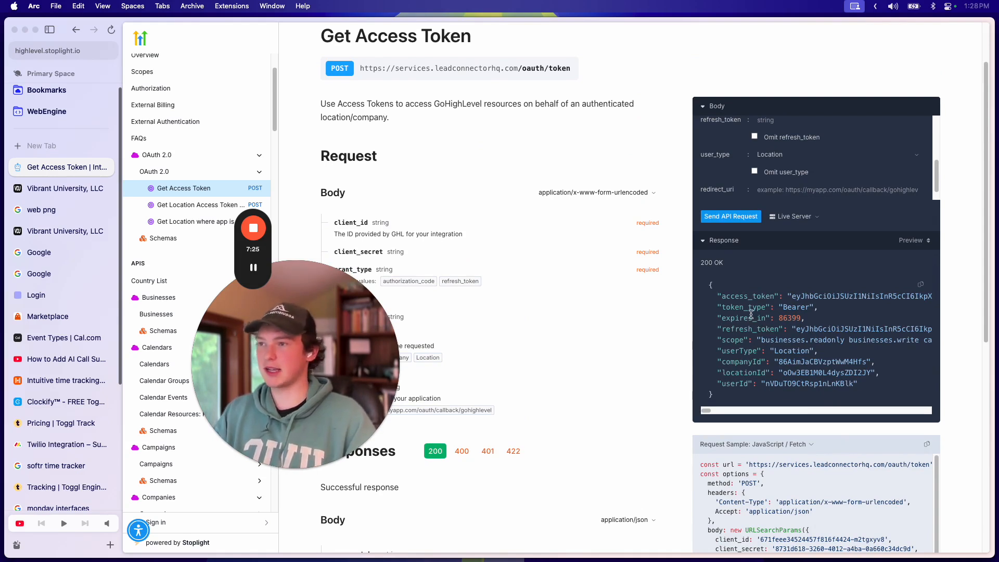
pyautogui.doubleClick(834, 294)
pyautogui.click(845, 300)
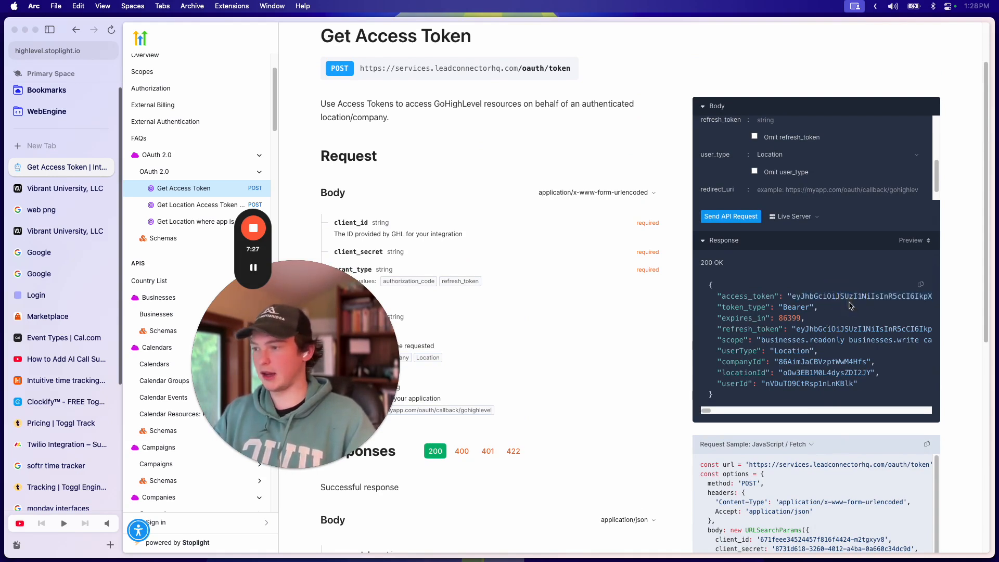
pyautogui.doubleClick(853, 299)
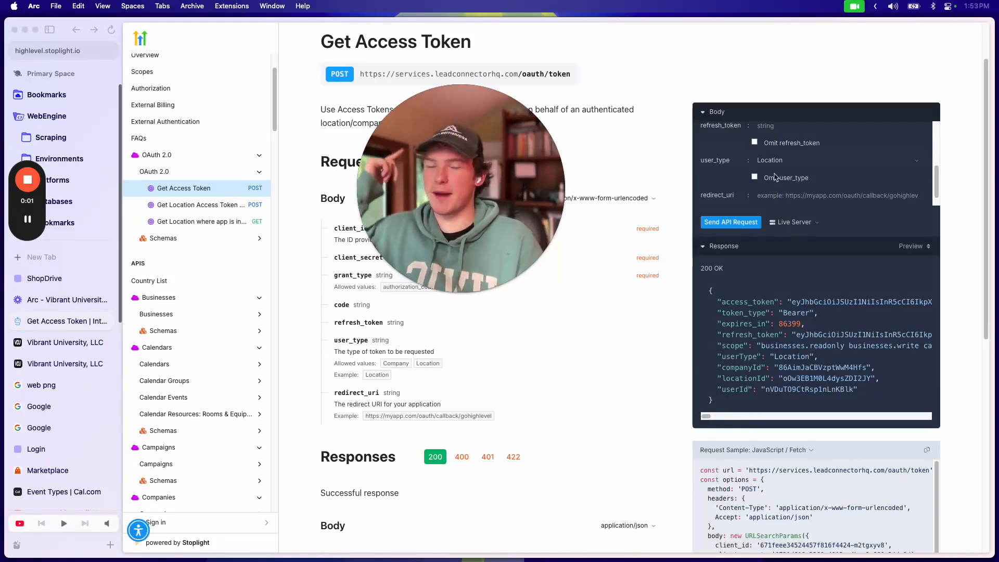
pyautogui.click(896, 285)
pyautogui.click(923, 291)
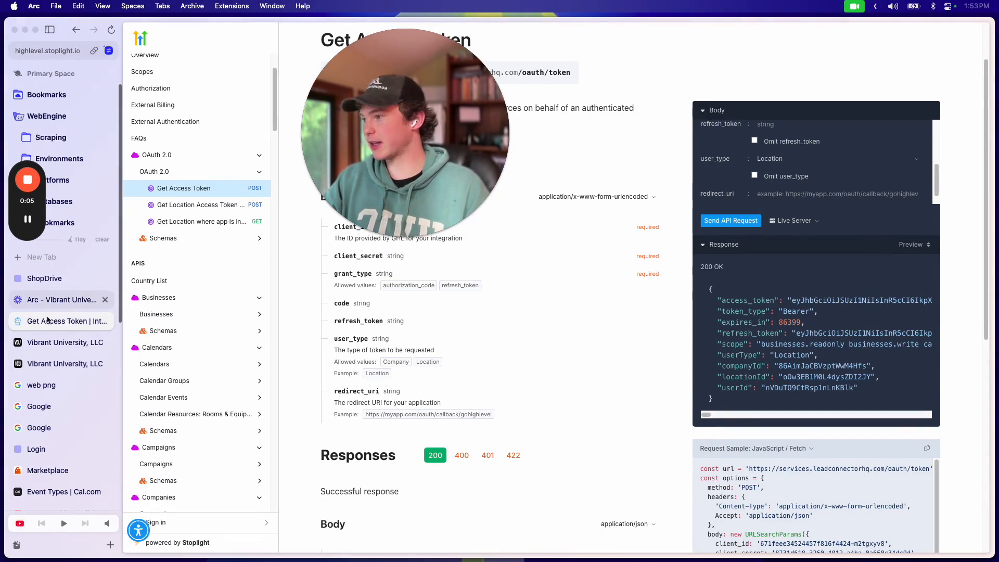
# Step: In the GoHighLevel account, go to Settings > Custom Values and open the Do Everything App folder
pyautogui.click(41, 346)
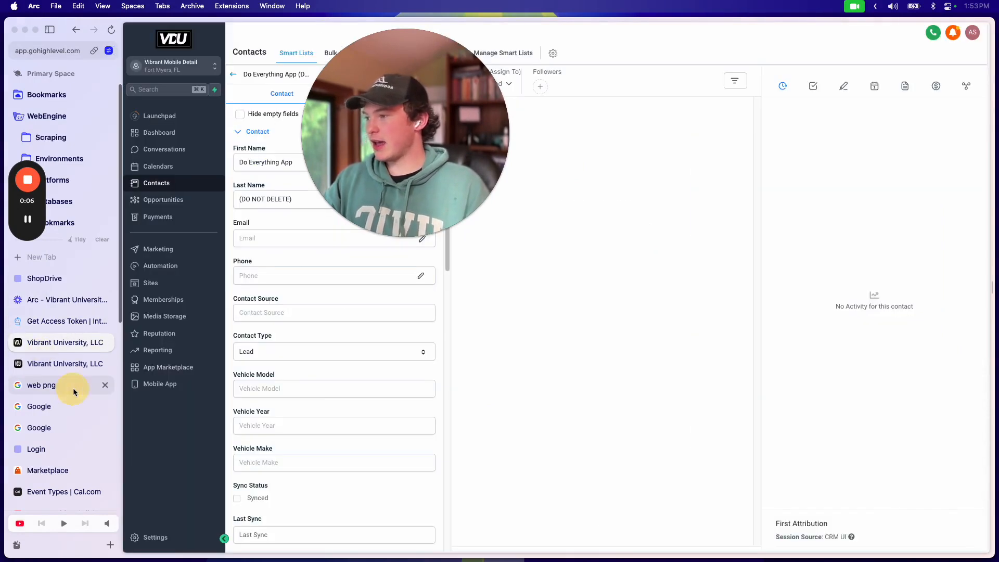
pyautogui.click(49, 363)
pyautogui.moveTo(386, 160); pyautogui.dragTo(869, 458)
pyautogui.click(431, 328)
pyautogui.click(562, 300)
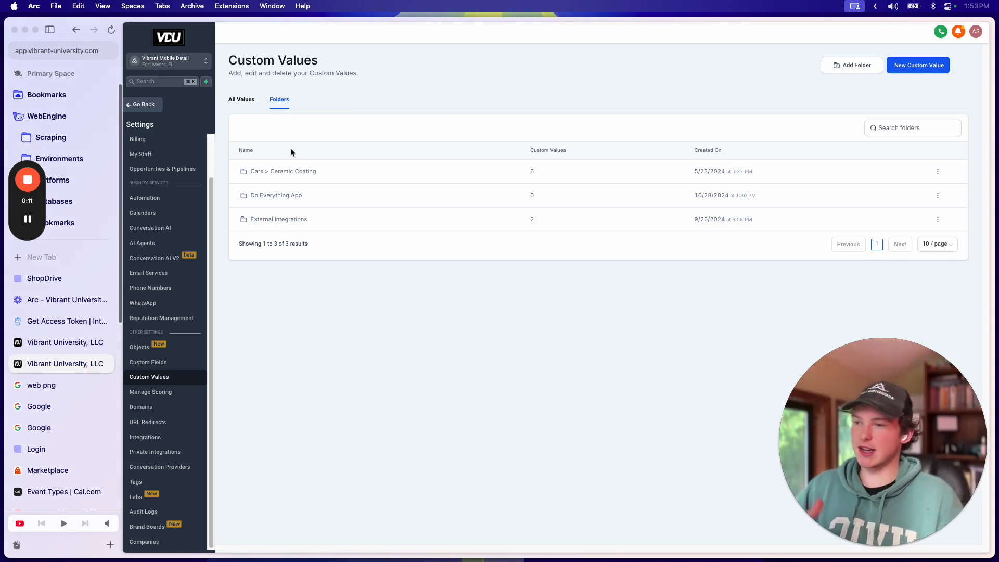
pyautogui.click(284, 197)
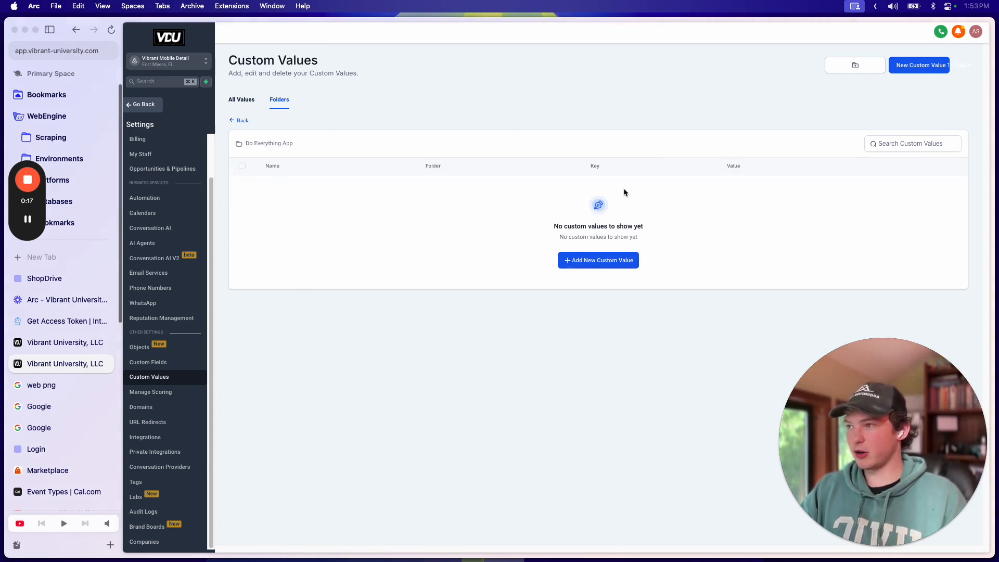
# Step: Start a new custom value named 'Access Token'
pyautogui.click(613, 261)
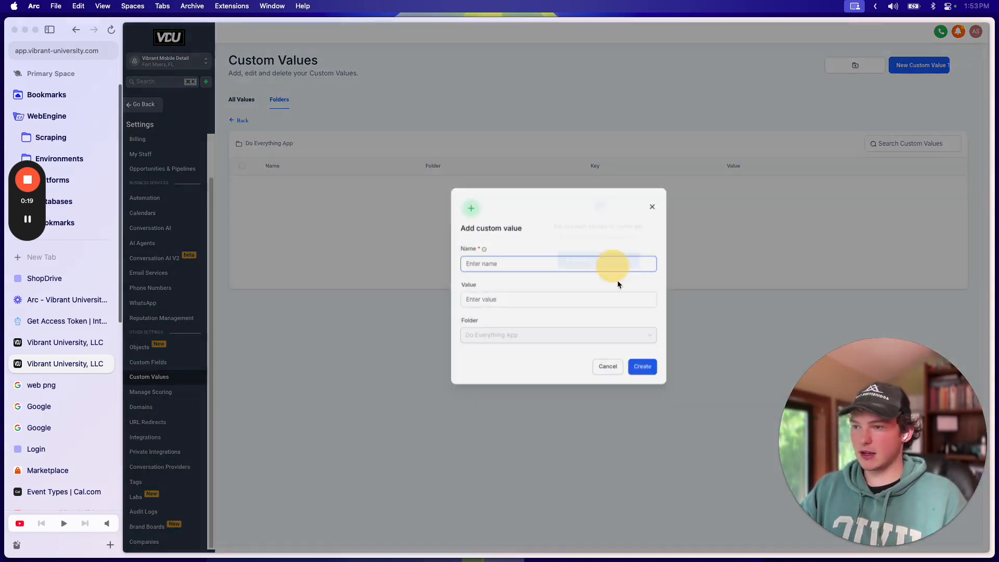
pyautogui.click(569, 272)
pyautogui.write('Acc')
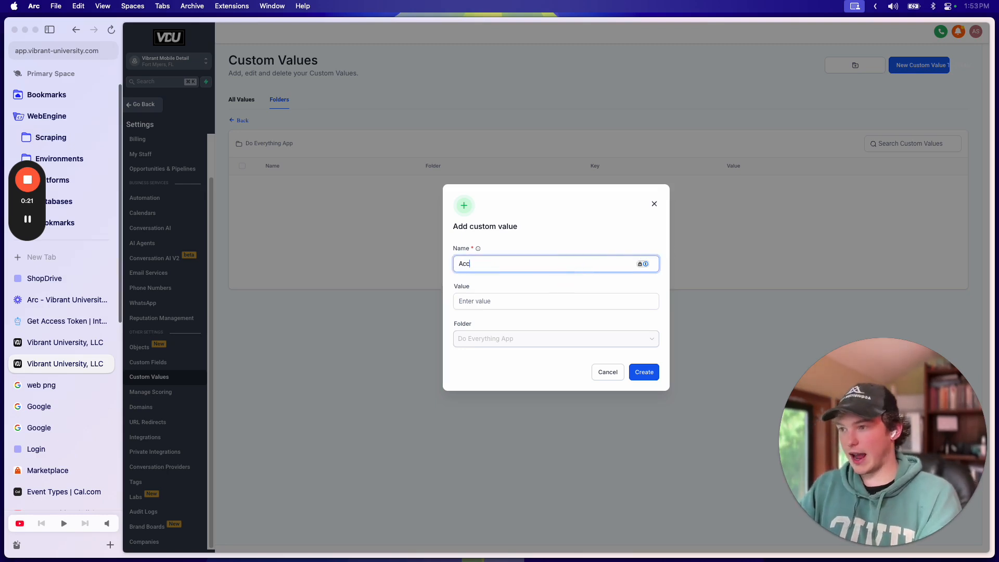
pyautogui.write('ess Token')
pyautogui.click(536, 301)
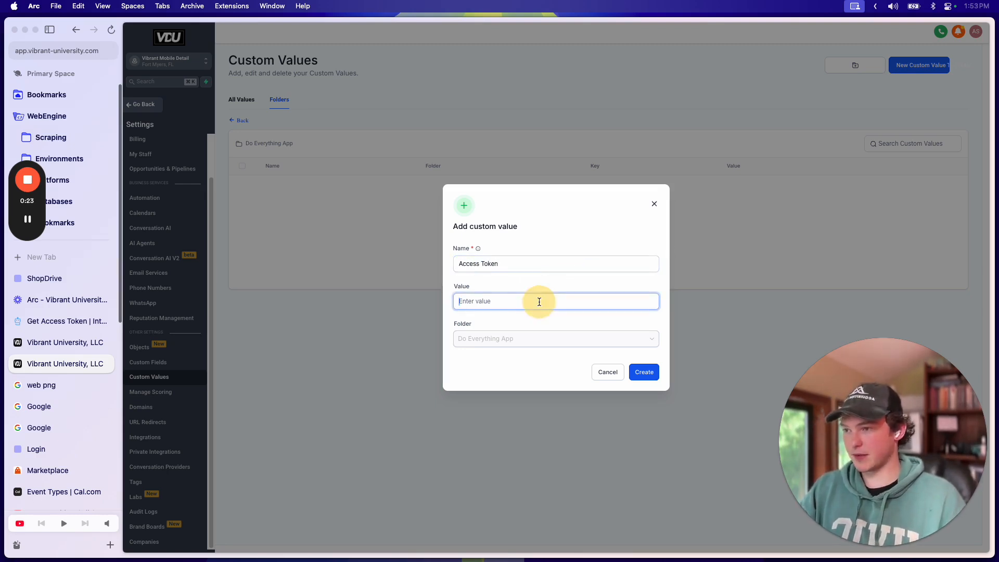
# Step: Copy the access_token string from clipboard history, paste it as the value, and create it
pyautogui.press('super+shift+v')
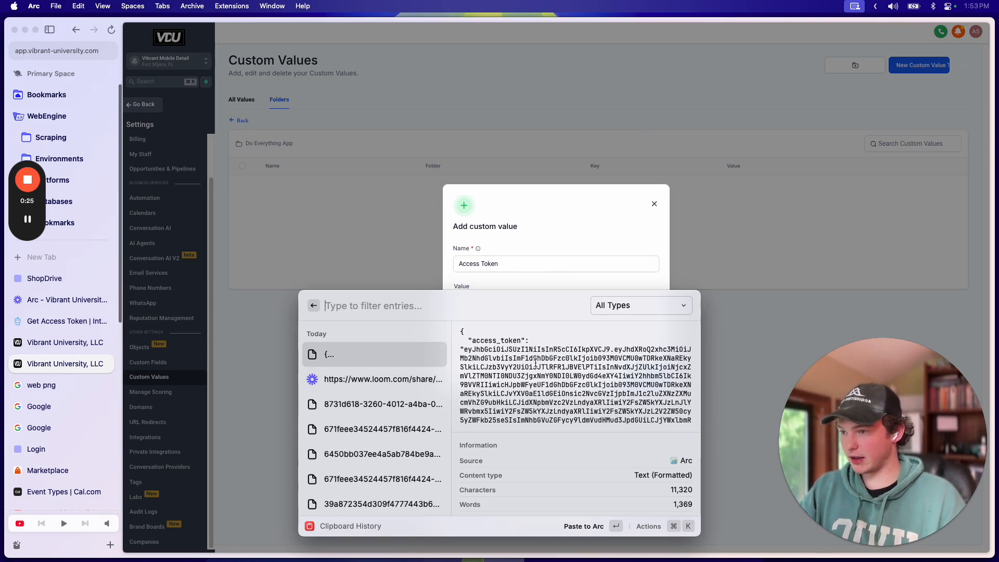
pyautogui.scroll(-1, 488, 348)
pyautogui.scroll(1, 489, 347)
pyautogui.moveTo(466, 349); pyautogui.dragTo(568, 354)
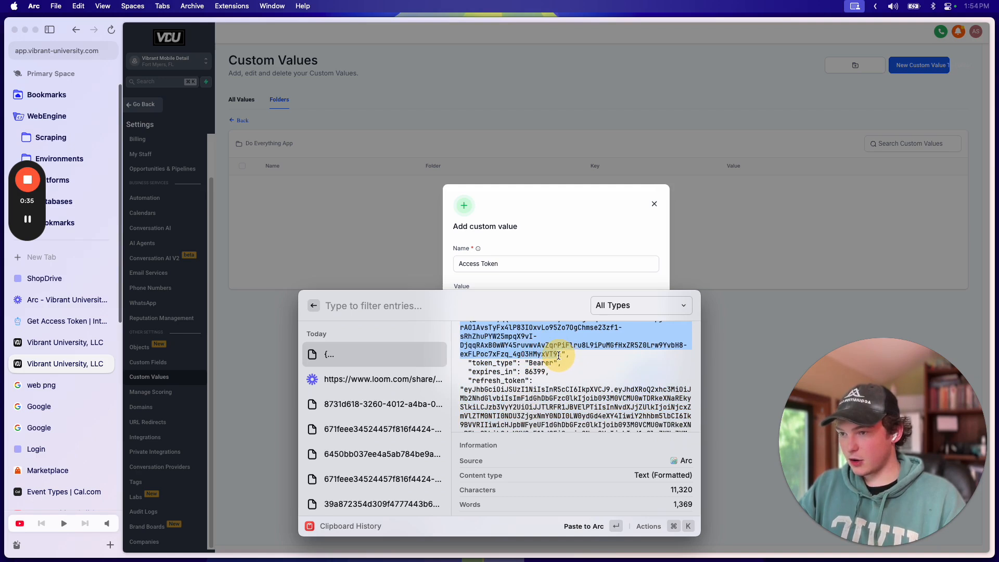
pyautogui.press('super+c')
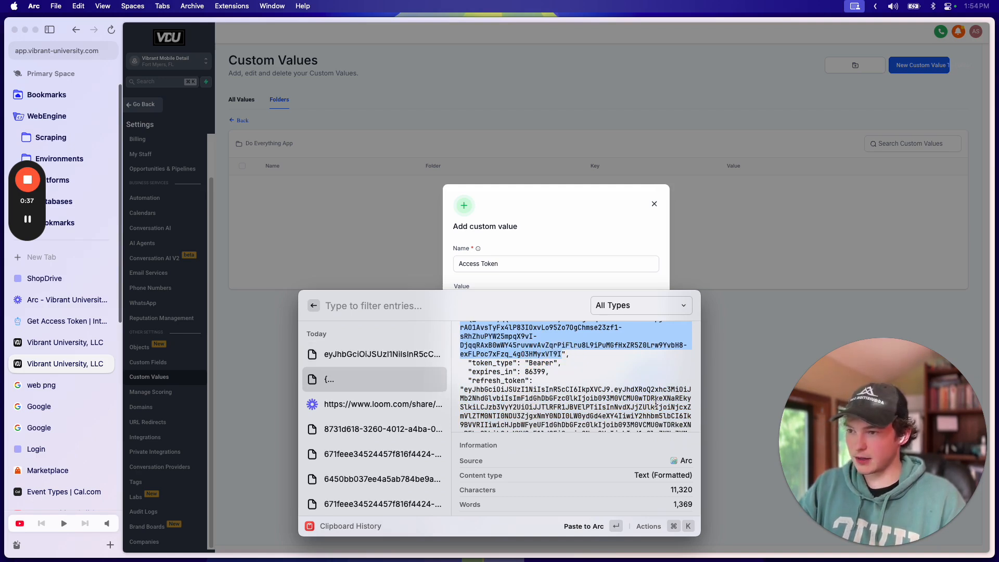
pyautogui.press('Escape')
pyautogui.click(486, 302)
pyautogui.press('super+v')
pyautogui.click(648, 375)
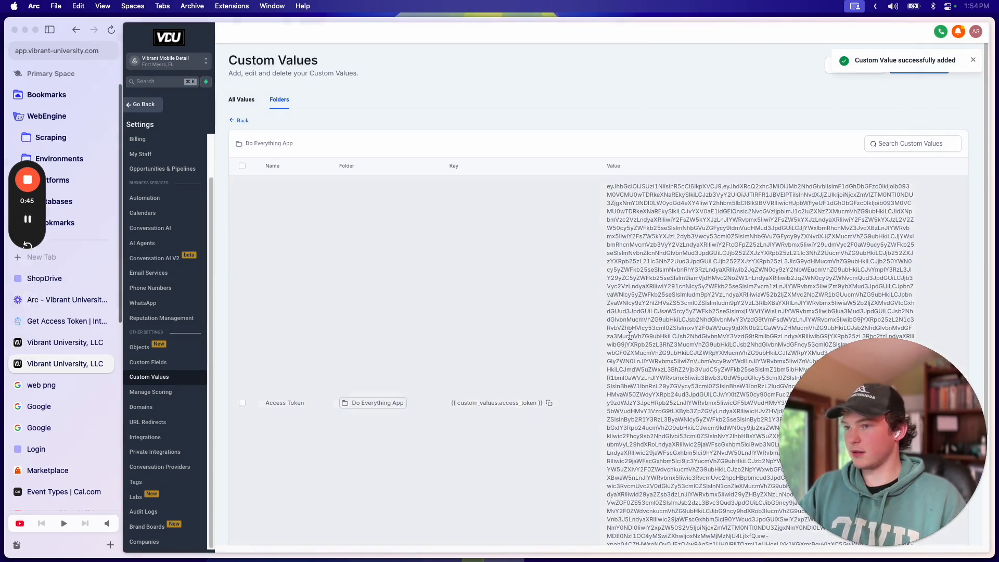
# Step: Start another blank custom value in the folder
pyautogui.scroll(-4, 625, 329)
pyautogui.scroll(3, 625, 329)
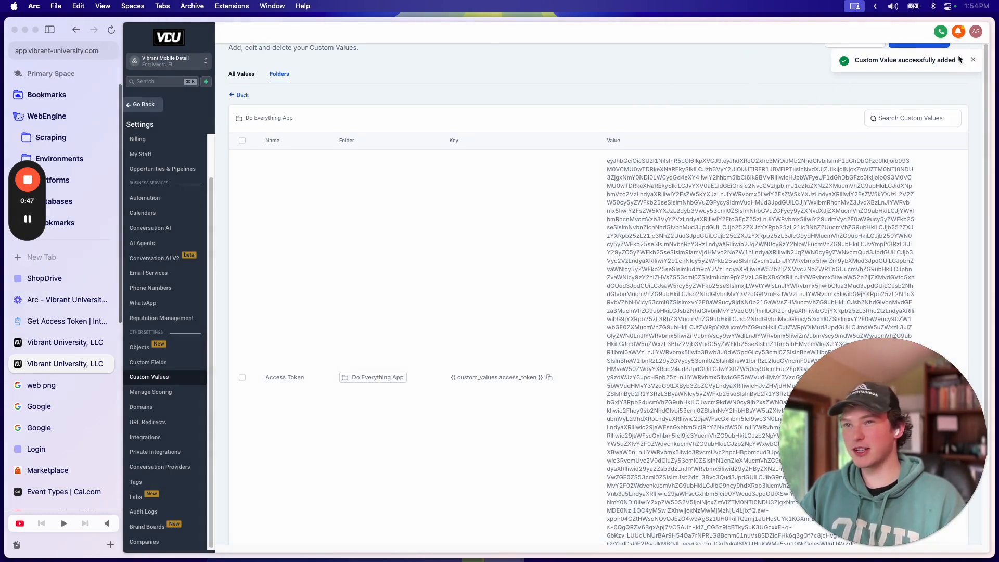
pyautogui.scroll(1, 708, 139)
pyautogui.click(920, 70)
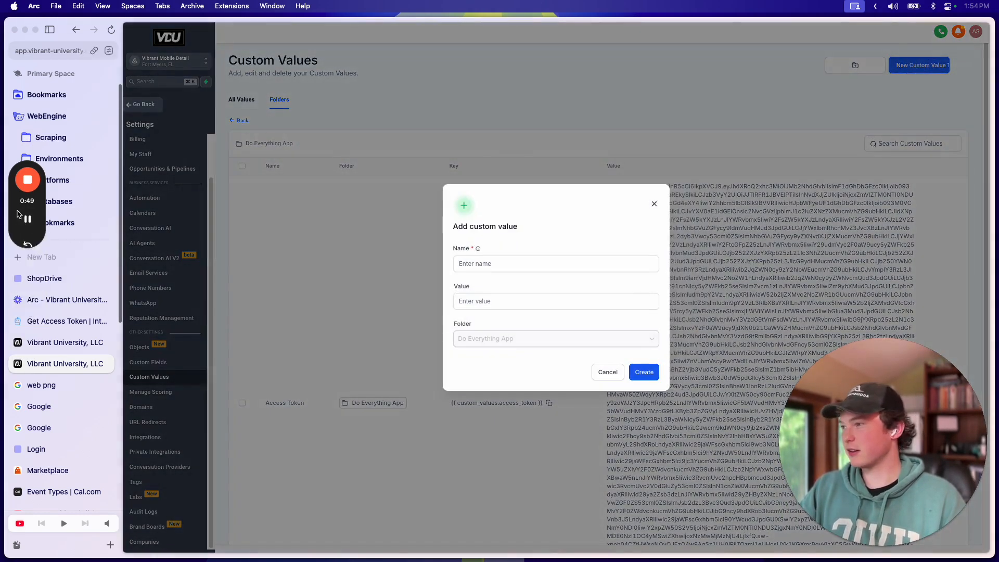
# Step: Add the Location ID and Refresh Token custom values and select the Location ID value
pyautogui.click(27, 219)
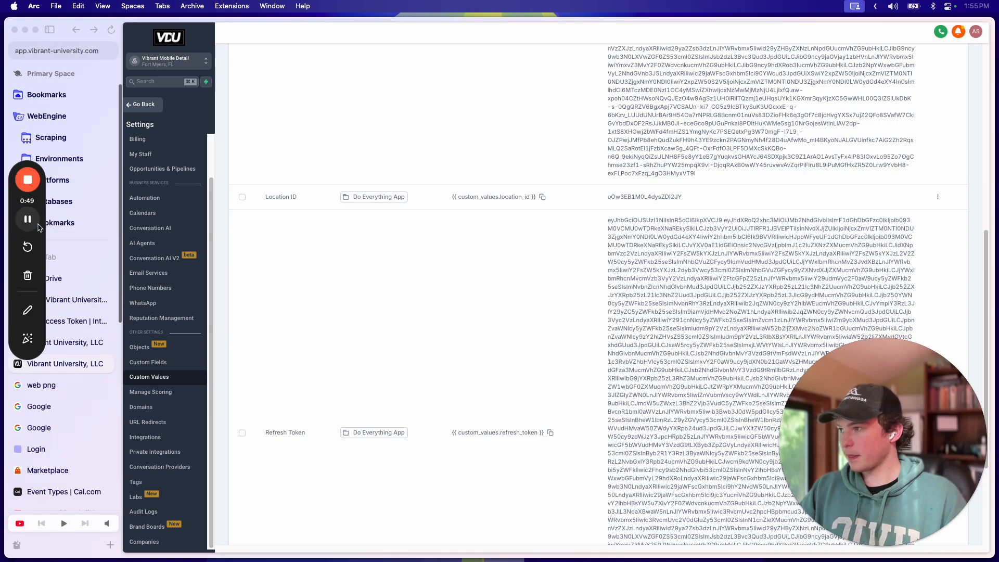
pyautogui.scroll(3, 419, 182)
pyautogui.scroll(3, 484, 288)
pyautogui.scroll(-4, 485, 289)
pyautogui.scroll(3, 345, 230)
pyautogui.scroll(-3, 410, 307)
pyautogui.scroll(-1, 271, 307)
pyautogui.click(223, 232)
pyautogui.doubleClick(628, 246)
pyautogui.click(680, 245)
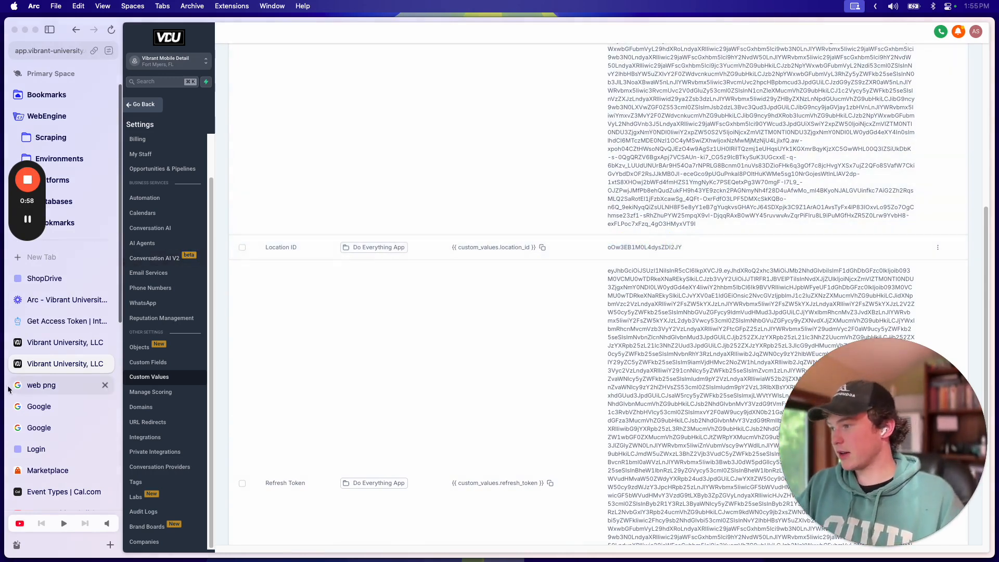
# Step: Switch to the Do Everything App contact record and select its First Name value
pyautogui.click(56, 343)
pyautogui.scroll(-1, 307, 218)
pyautogui.scroll(1, 312, 208)
pyautogui.tripleClick(315, 167)
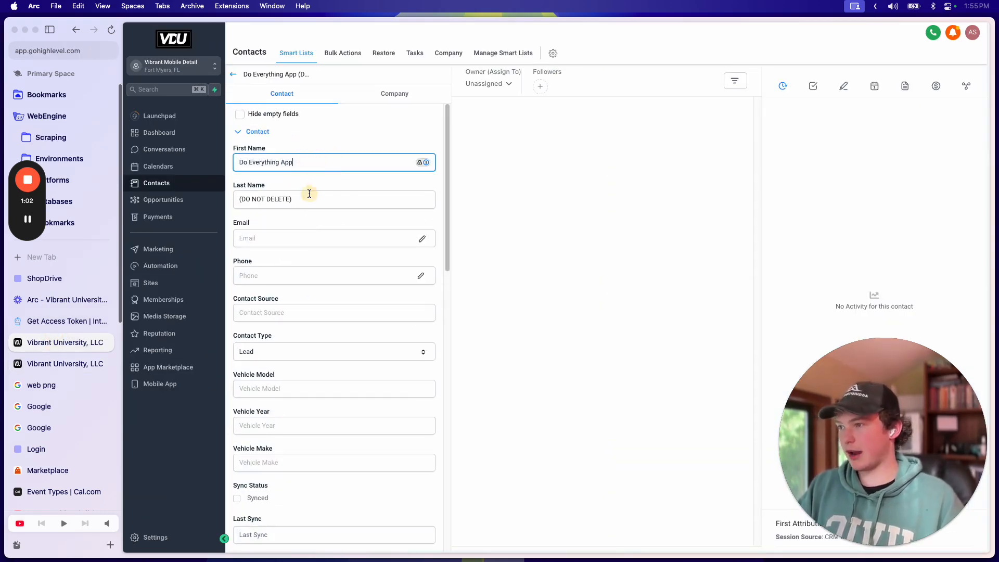
# Step: Add a note to the Do Everything App contact saying it refreshes the app's access token
pyautogui.click(322, 193)
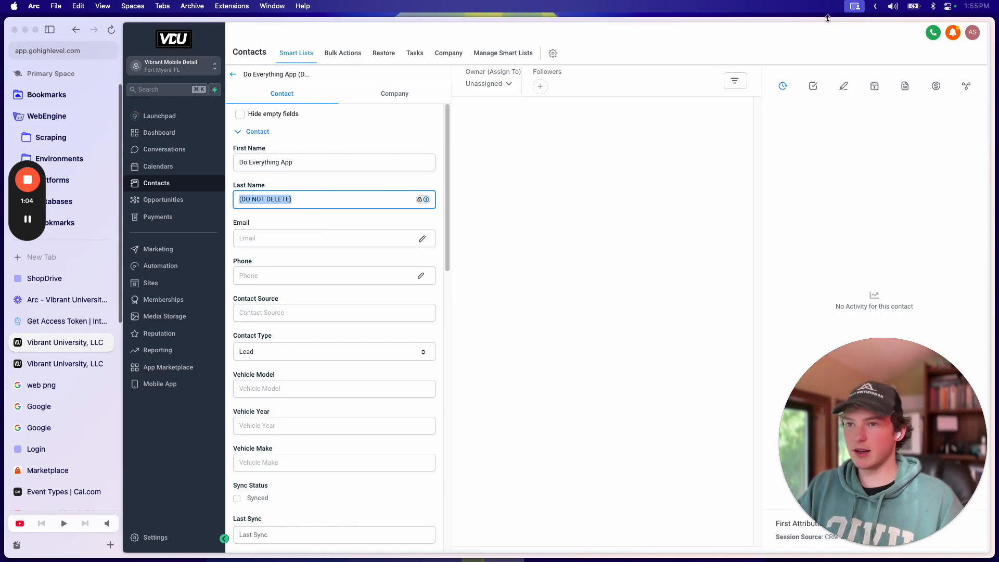
pyautogui.click(844, 79)
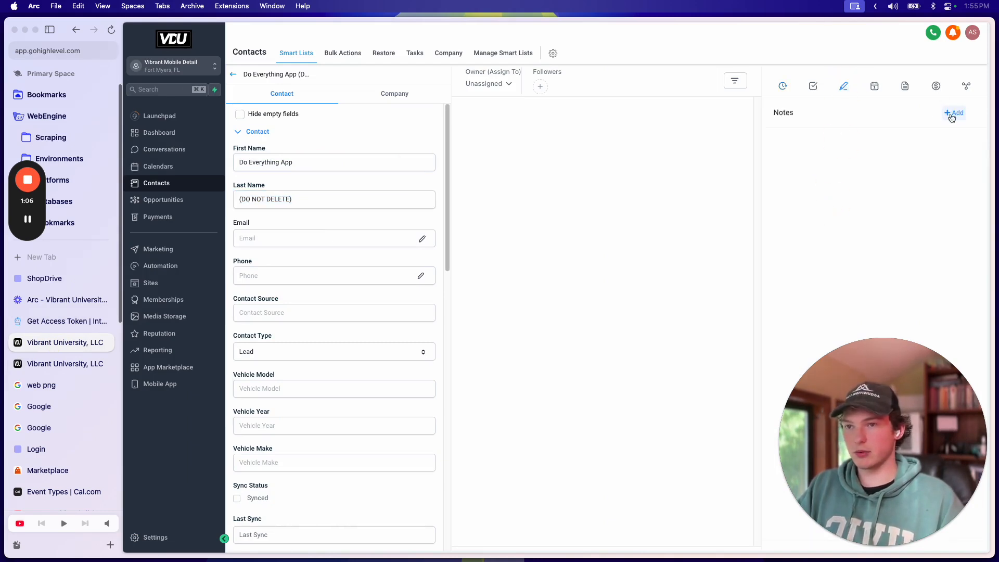
pyautogui.click(951, 114)
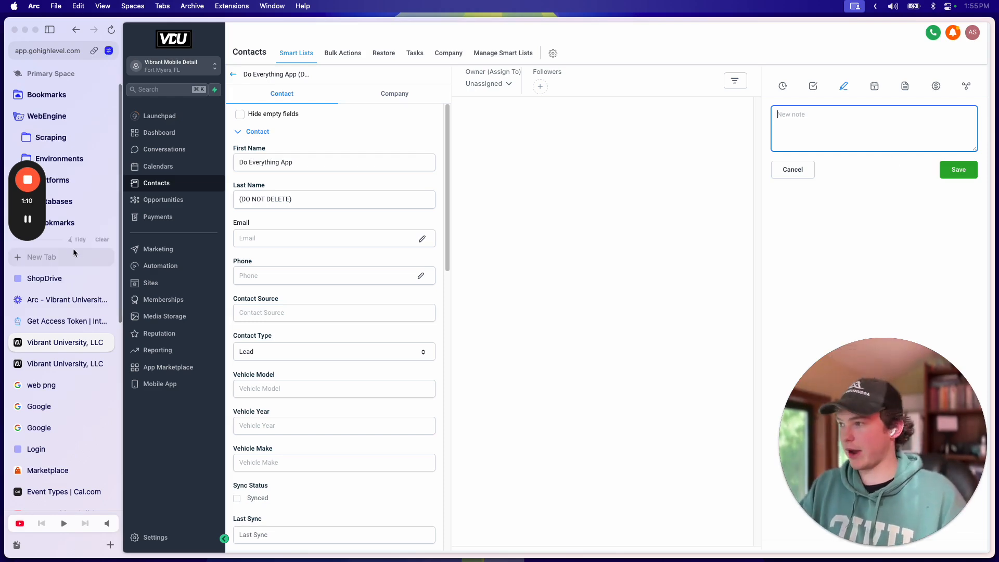
pyautogui.click(158, 266)
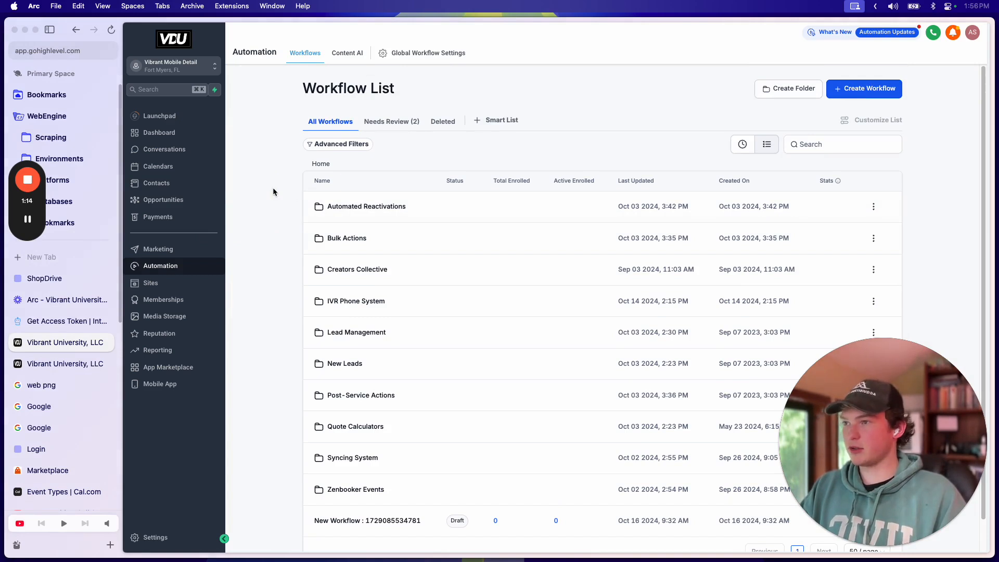
pyautogui.press('super+bracketleft')
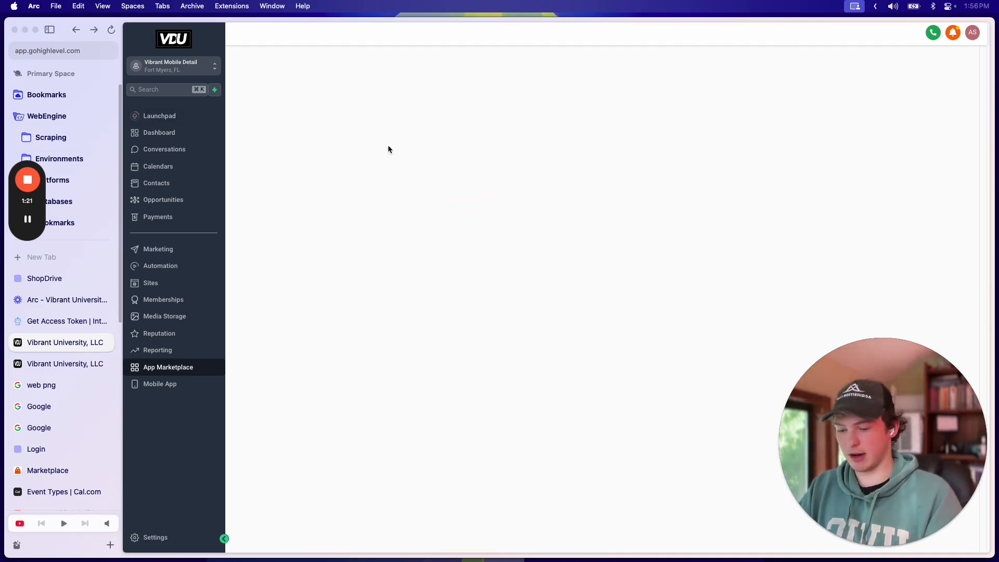
# Step: Reload the contact page, check the note, and go to the Automation Workflow List
pyautogui.press('super+l')
pyautogui.press('Return')
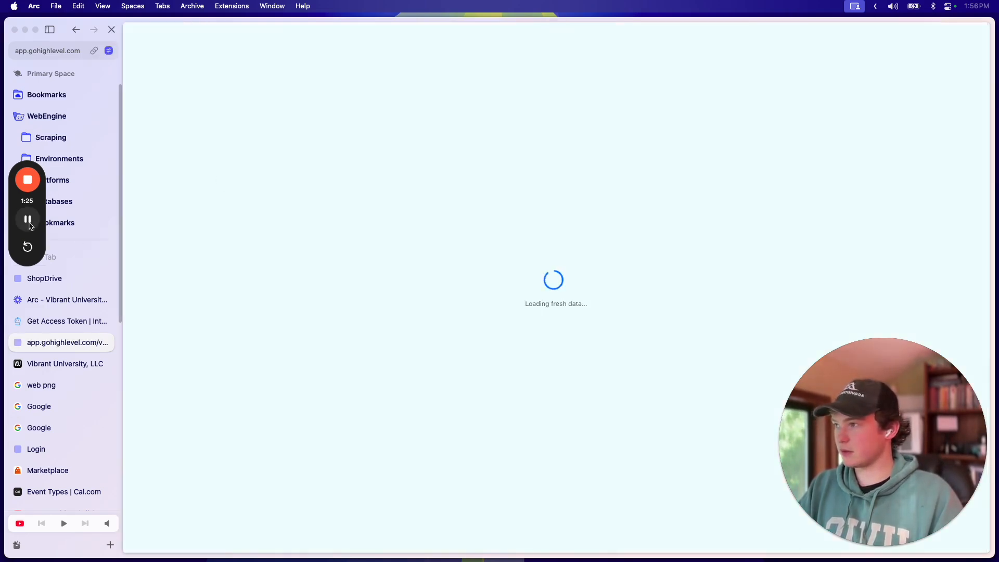
pyautogui.click(321, 202)
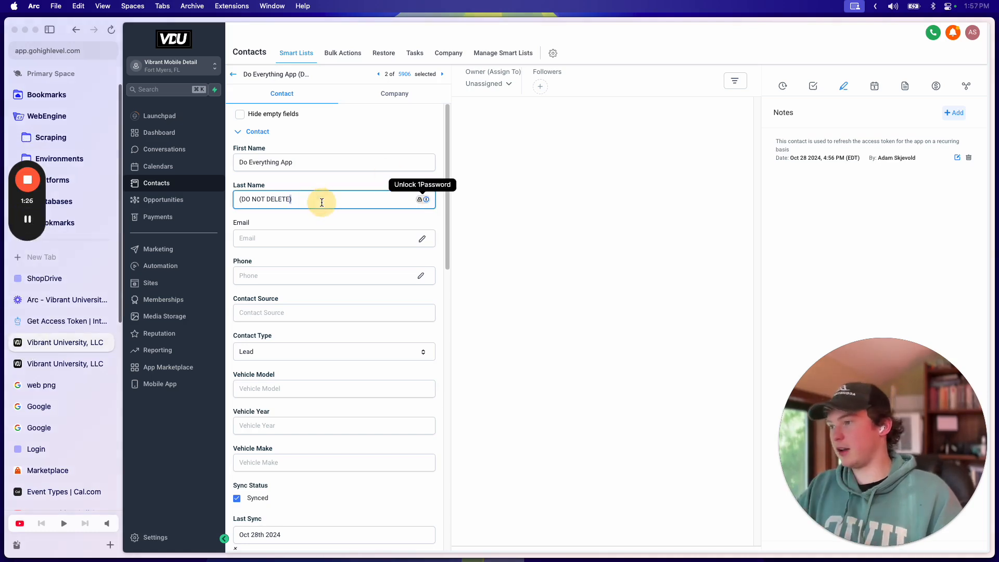
pyautogui.tripleClick(322, 202)
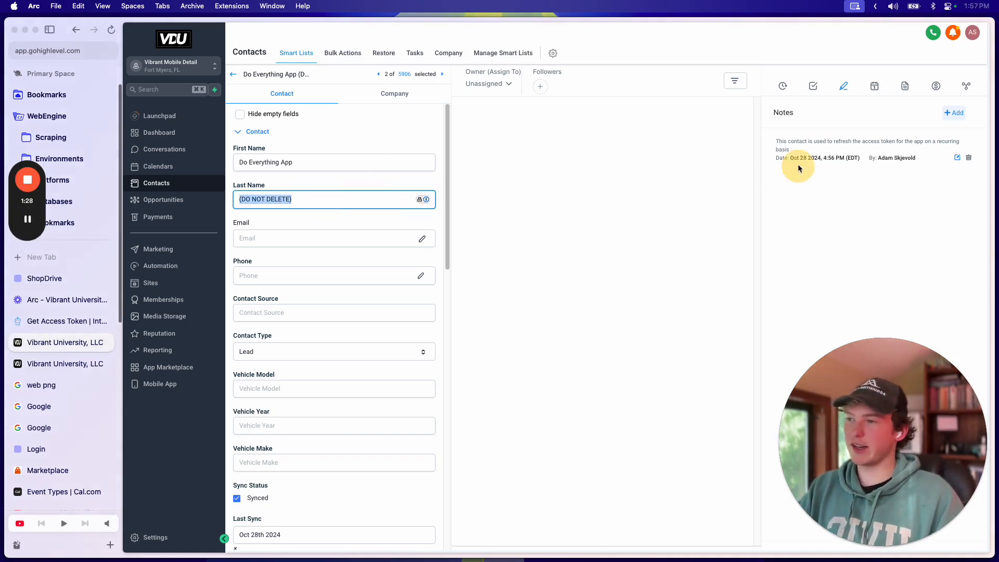
pyautogui.moveTo(810, 141); pyautogui.dragTo(773, 141)
pyautogui.click(152, 272)
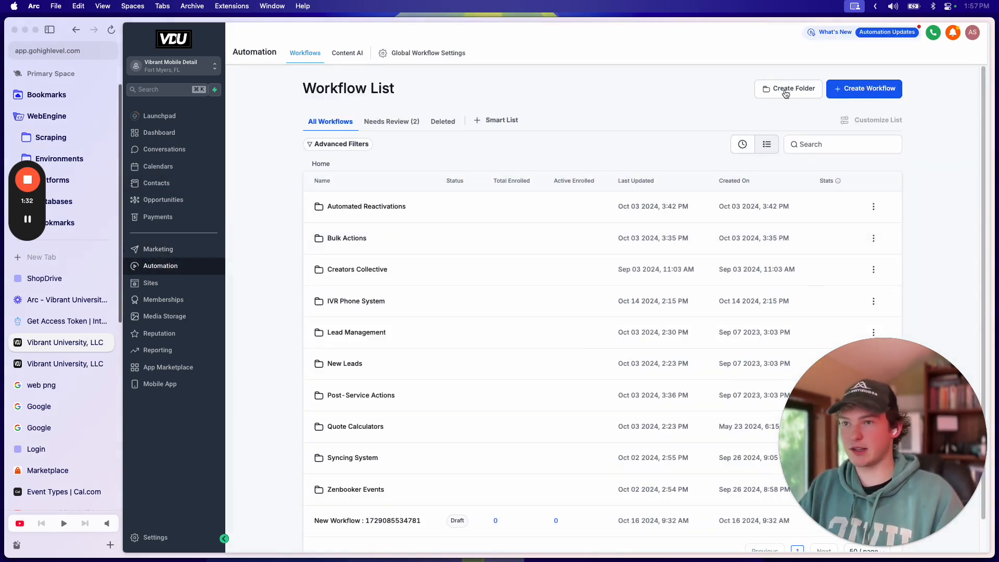
# Step: Create a new workflow folder named Do Everything App
pyautogui.click(786, 94)
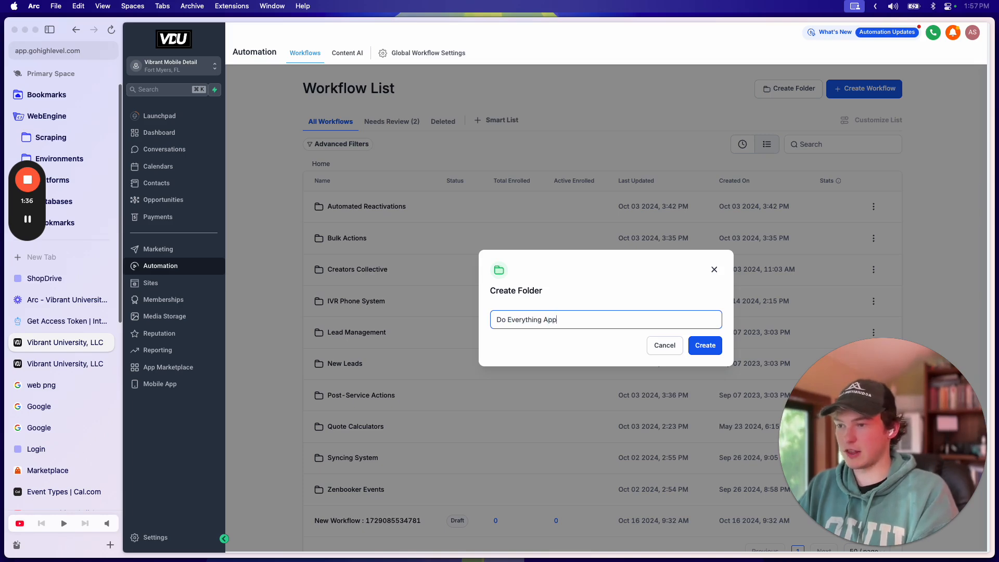
pyautogui.click(703, 345)
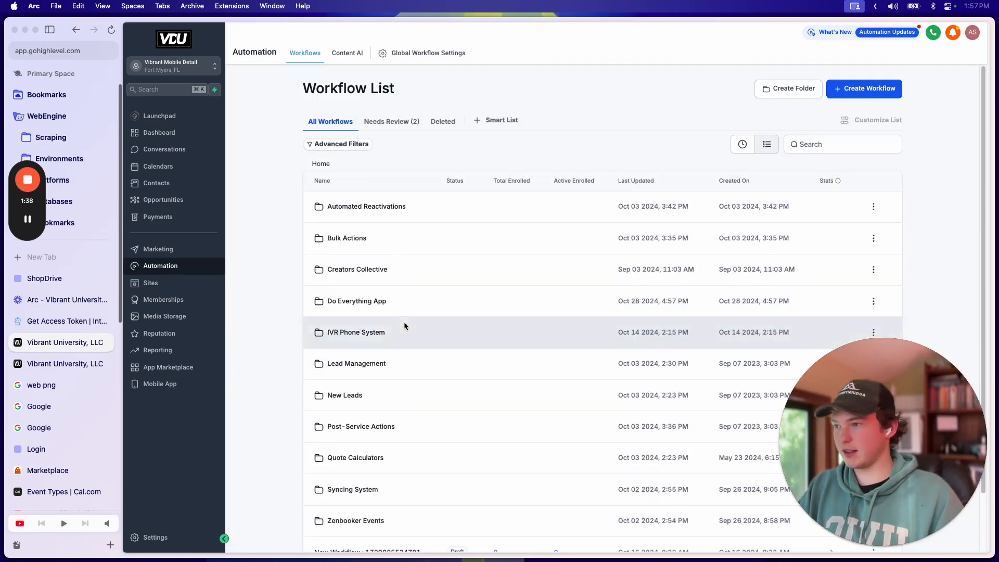
pyautogui.scroll(-2, 355, 335)
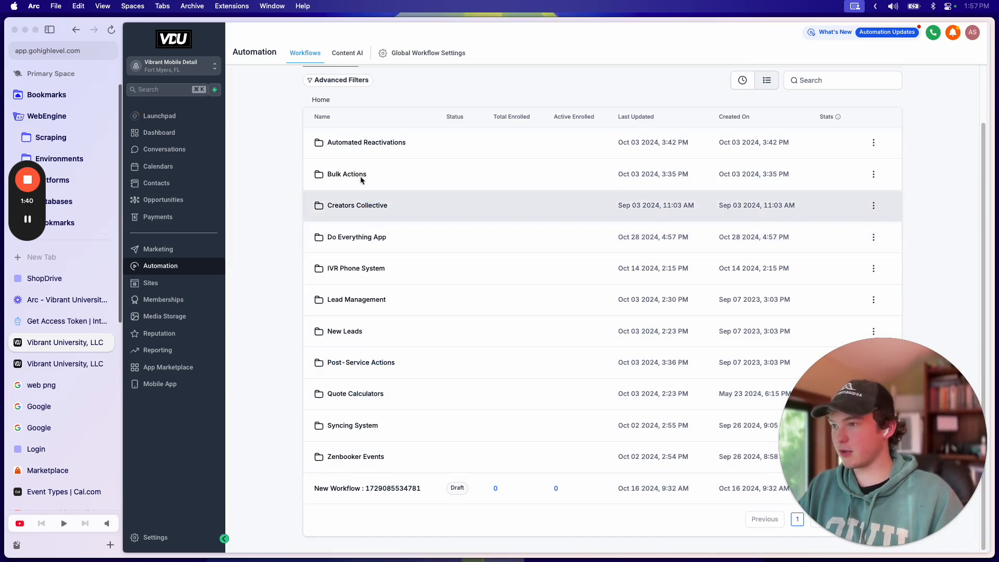
# Step: Inside the Do Everything App folder, start a new workflow from scratch
pyautogui.click(356, 235)
pyautogui.click(632, 297)
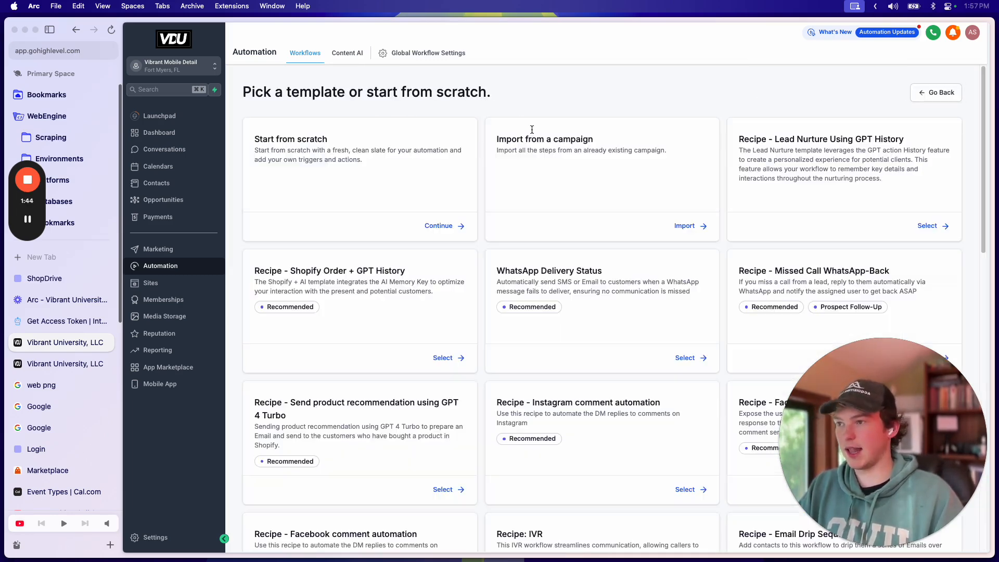
pyautogui.click(442, 225)
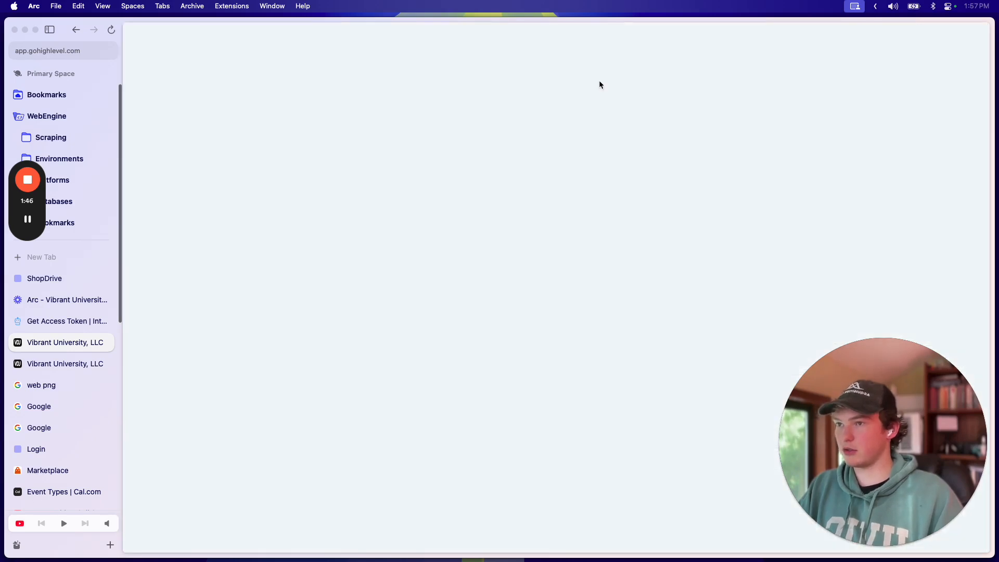
# Step: Name the new workflow 'Refresh Access Token' and save it
pyautogui.click(629, 35)
pyautogui.write('Ref')
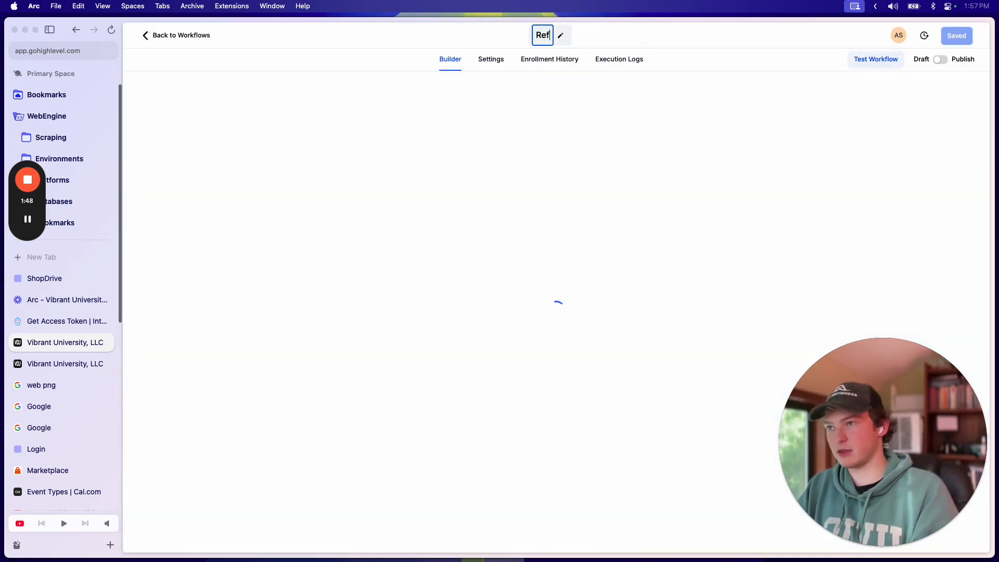
pyautogui.write('resh Access Token')
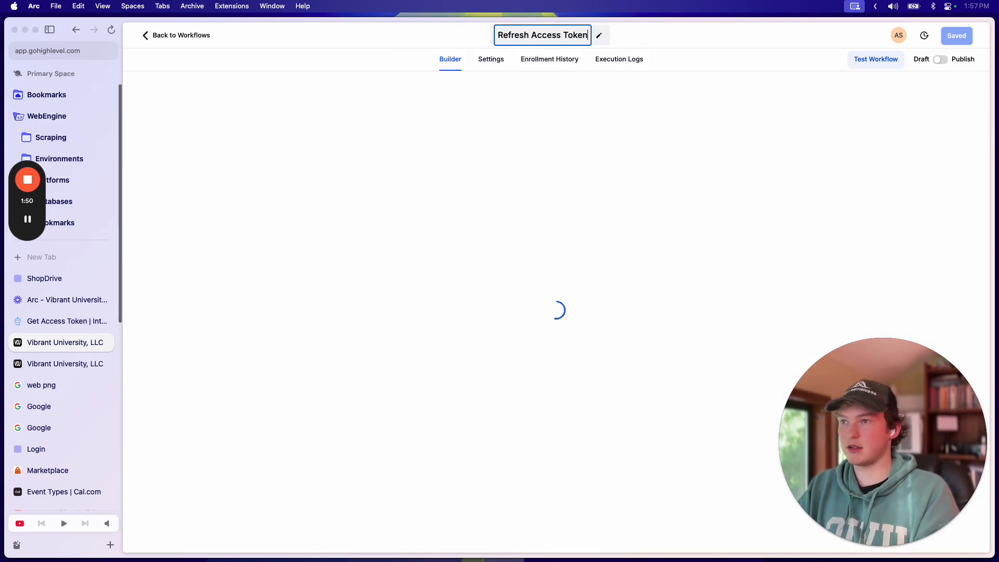
pyautogui.press('Return')
pyautogui.click(964, 41)
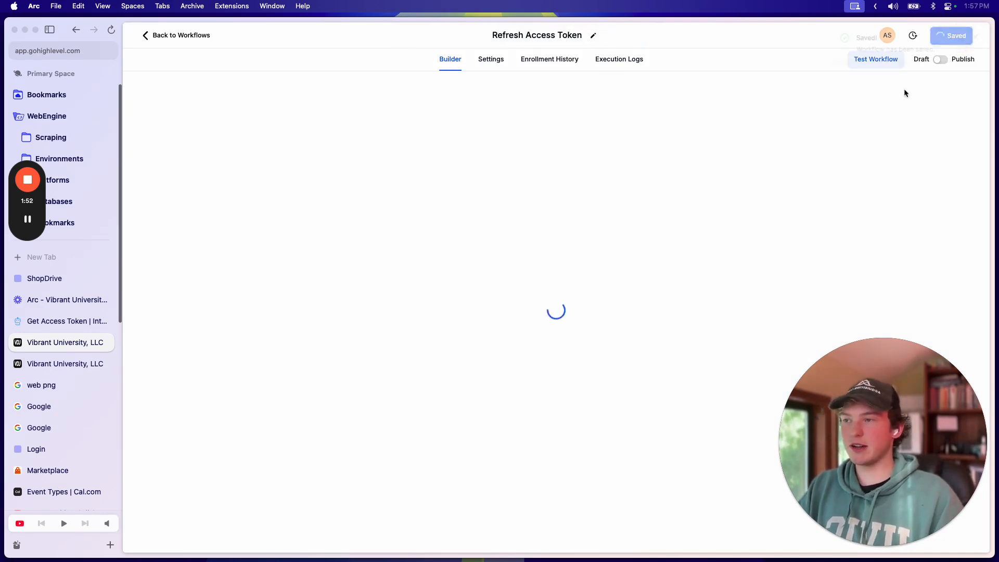
pyautogui.click(974, 37)
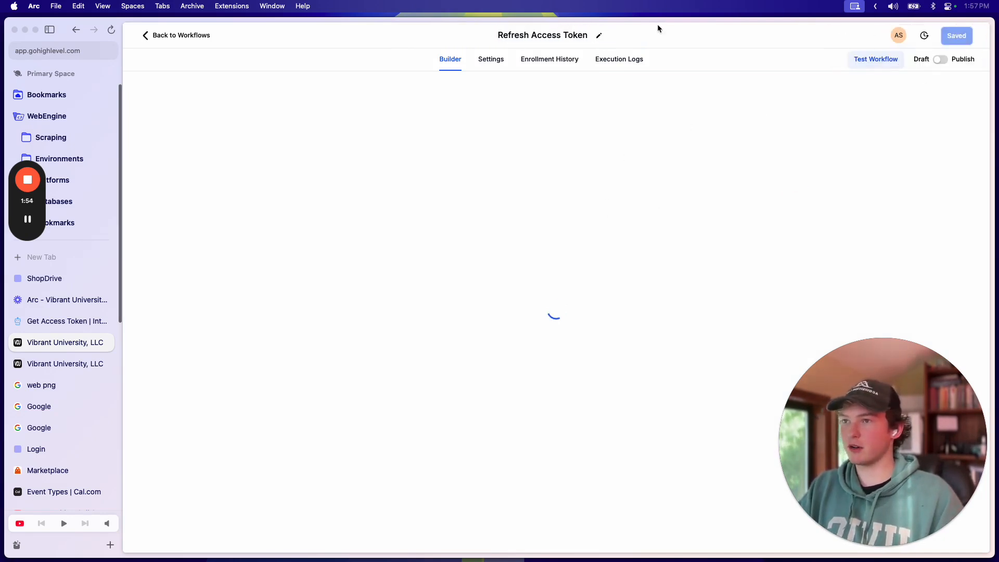
pyautogui.moveTo(659, 19); pyautogui.dragTo(659, 2)
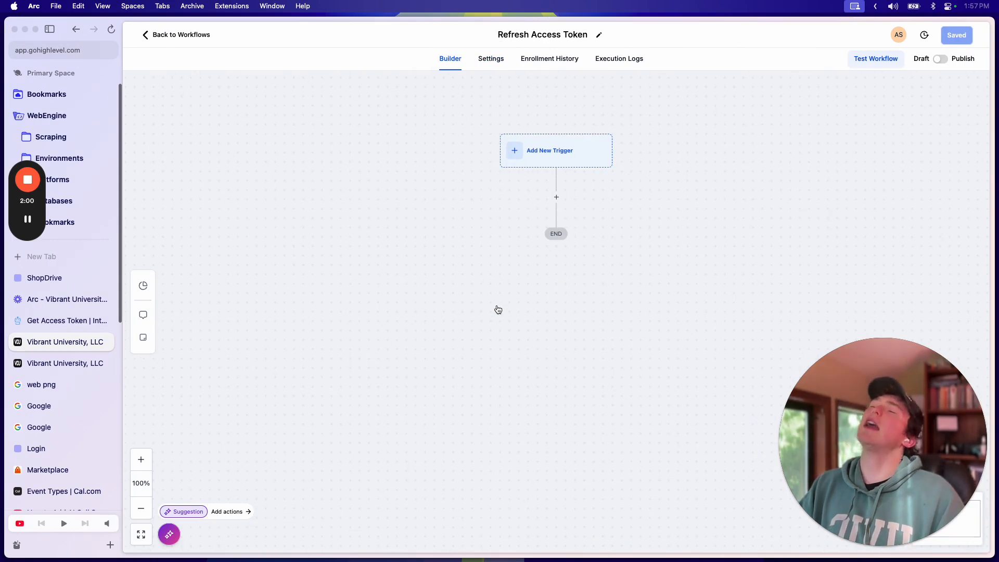
pyautogui.click(440, 142)
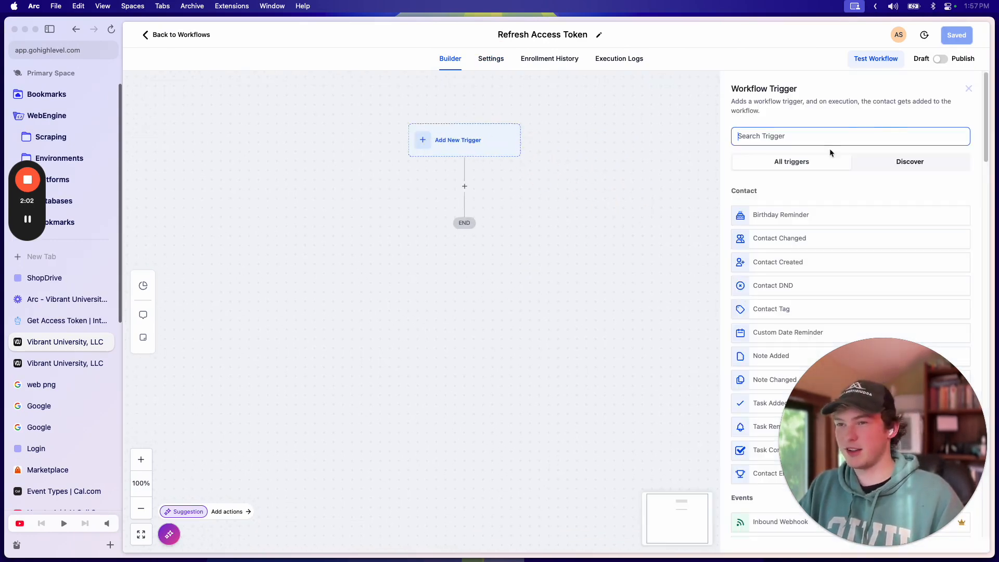
pyautogui.click(969, 88)
# Step: Add a Wait step named Wait 18 Hours set to 18 hours, and save it
pyautogui.click(465, 186)
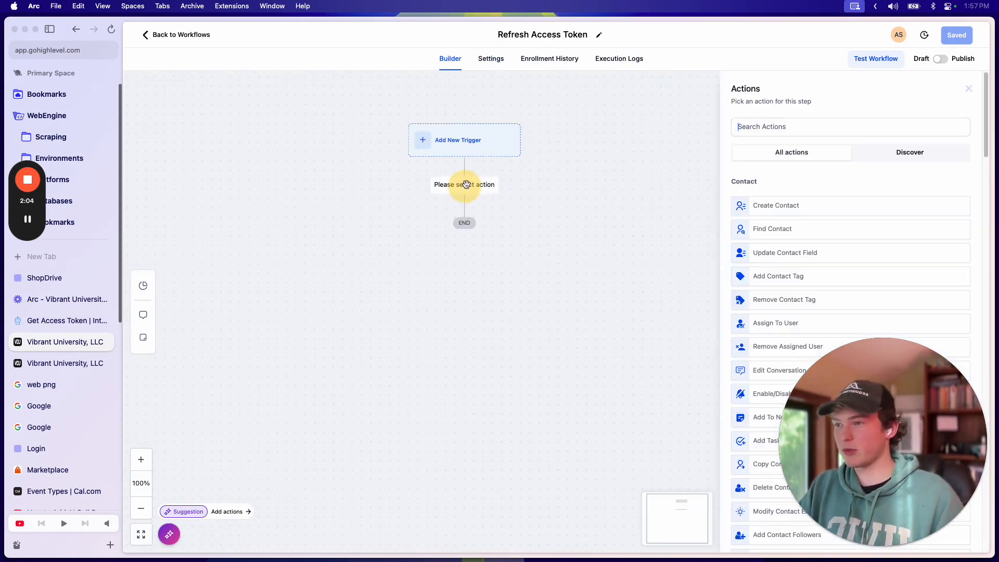
pyautogui.write('wait')
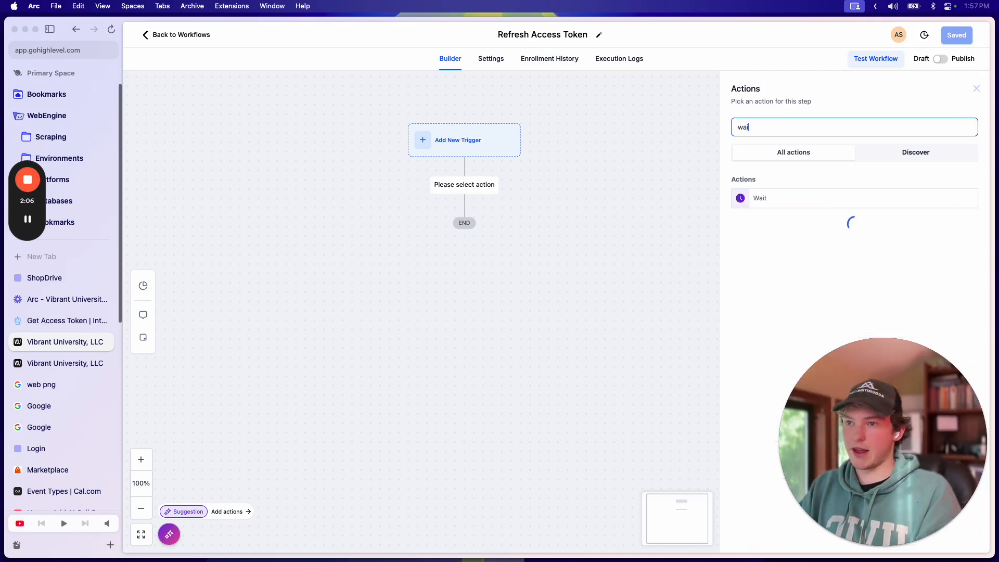
pyautogui.click(765, 201)
pyautogui.click(640, 154)
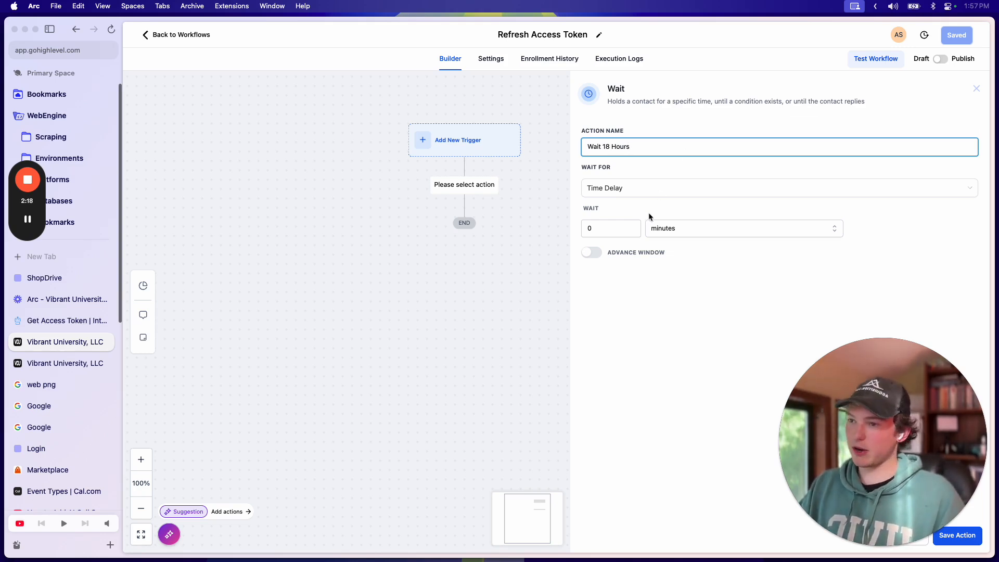
pyautogui.click(674, 228)
pyautogui.click(674, 267)
pyautogui.click(595, 229)
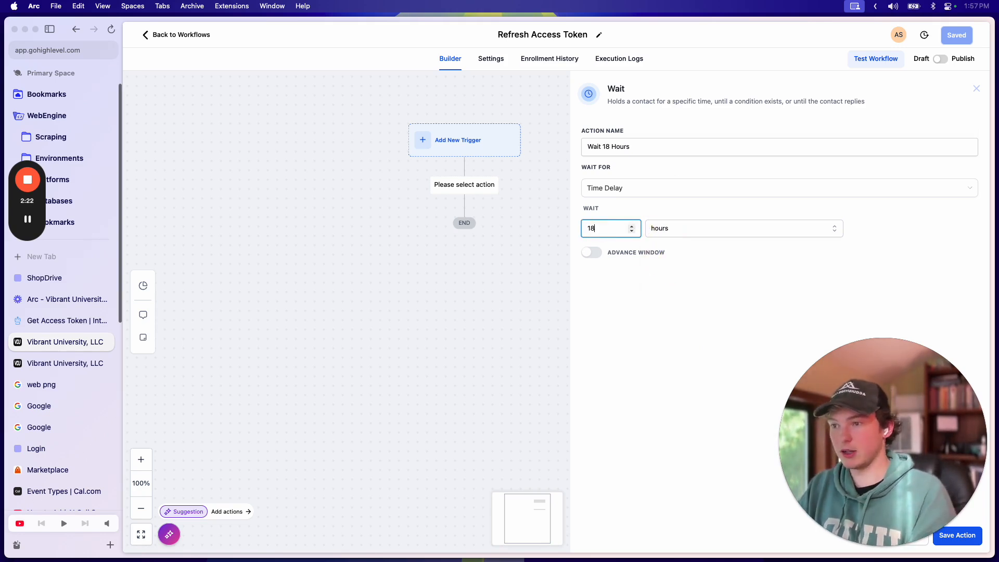
pyautogui.click(604, 338)
pyautogui.moveTo(892, 425); pyautogui.dragTo(904, 121)
pyautogui.click(957, 535)
pyautogui.click(956, 35)
pyautogui.click(465, 264)
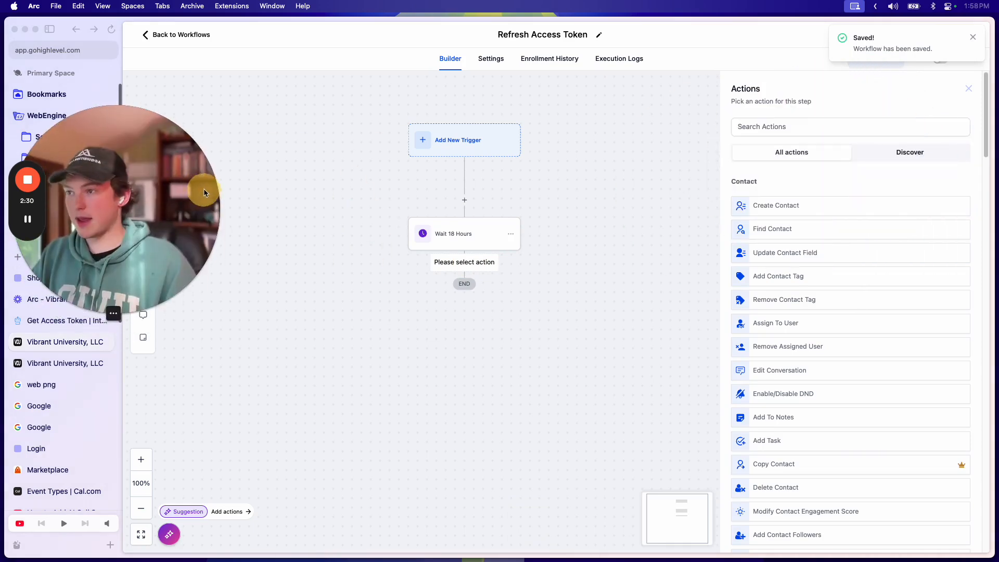
# Step: Add a Custom Webhook action after the Wait 18 Hours step
pyautogui.click(786, 127)
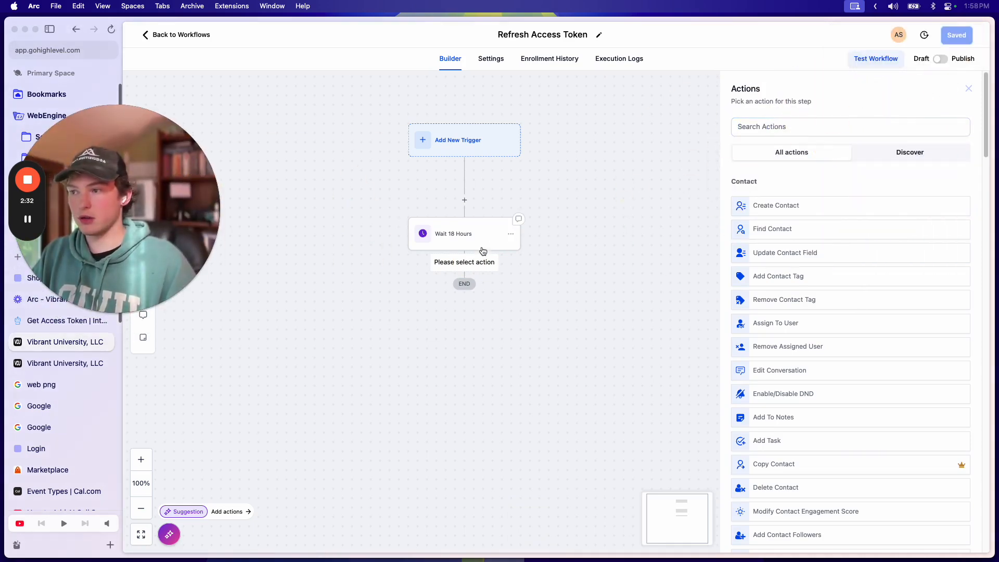
pyautogui.write('webuh')
pyautogui.press('BackSpace')
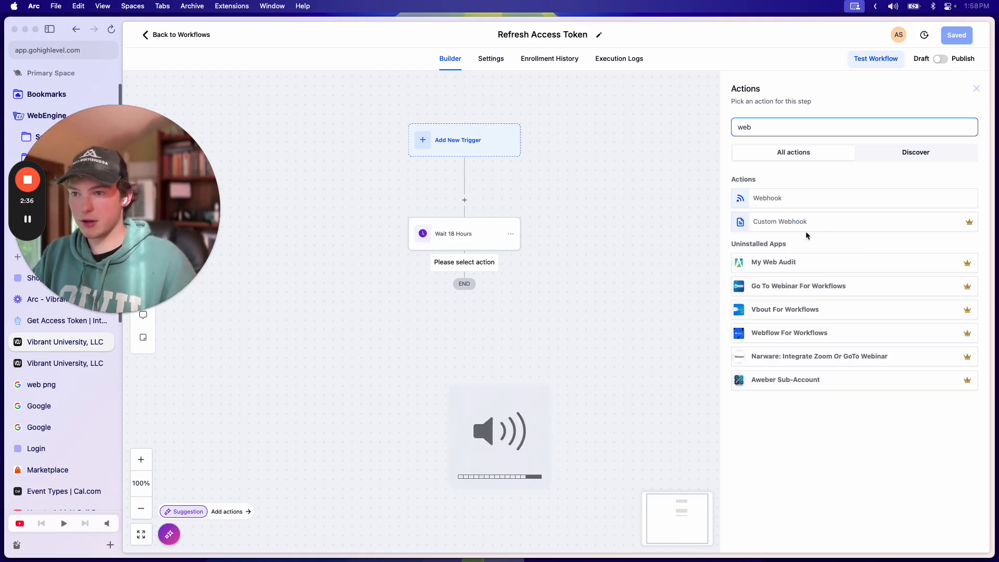
pyautogui.click(781, 223)
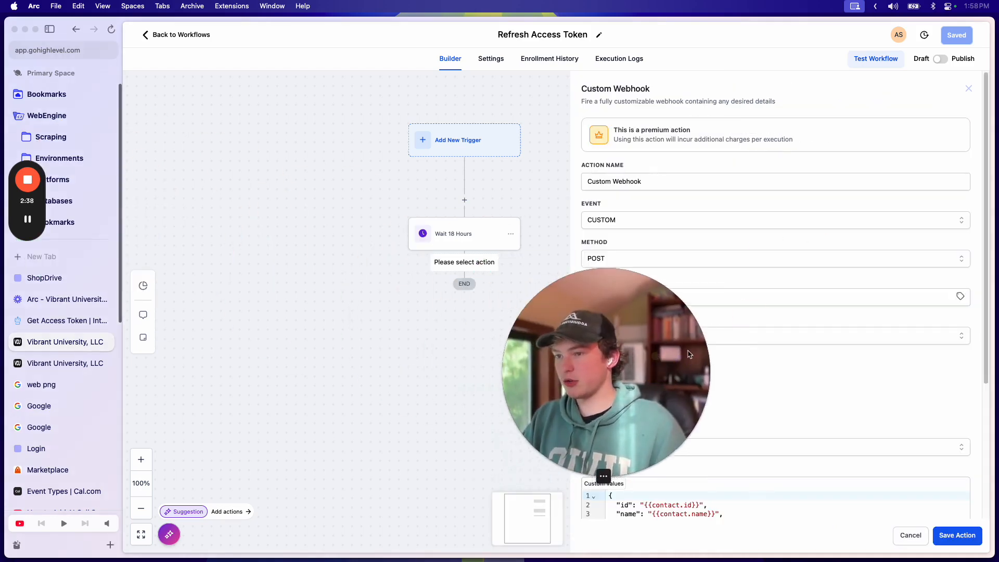
# Step: In the Get Access Token API docs, set grant_type to refresh_token
pyautogui.click(46, 321)
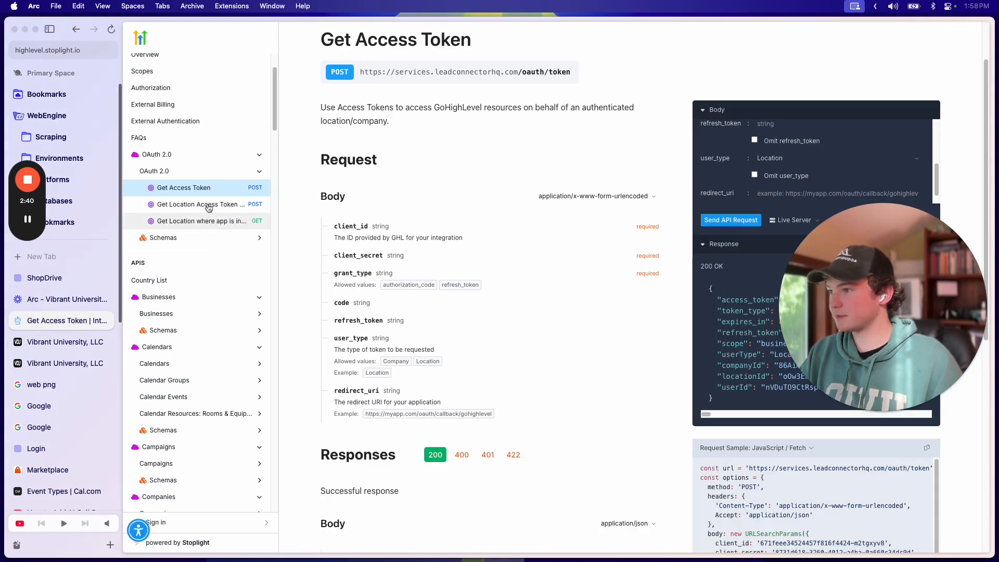
pyautogui.click(190, 187)
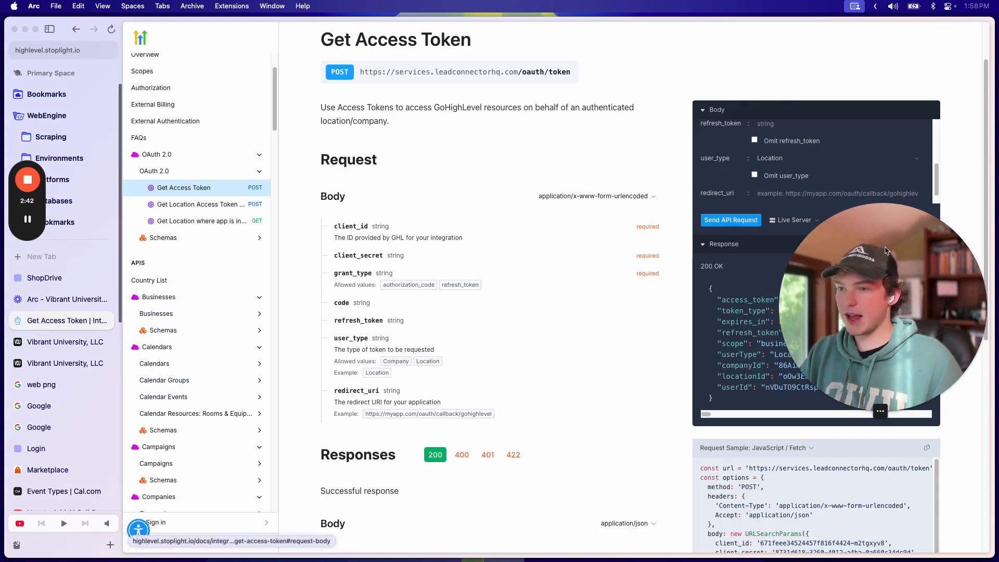
pyautogui.scroll(2, 752, 223)
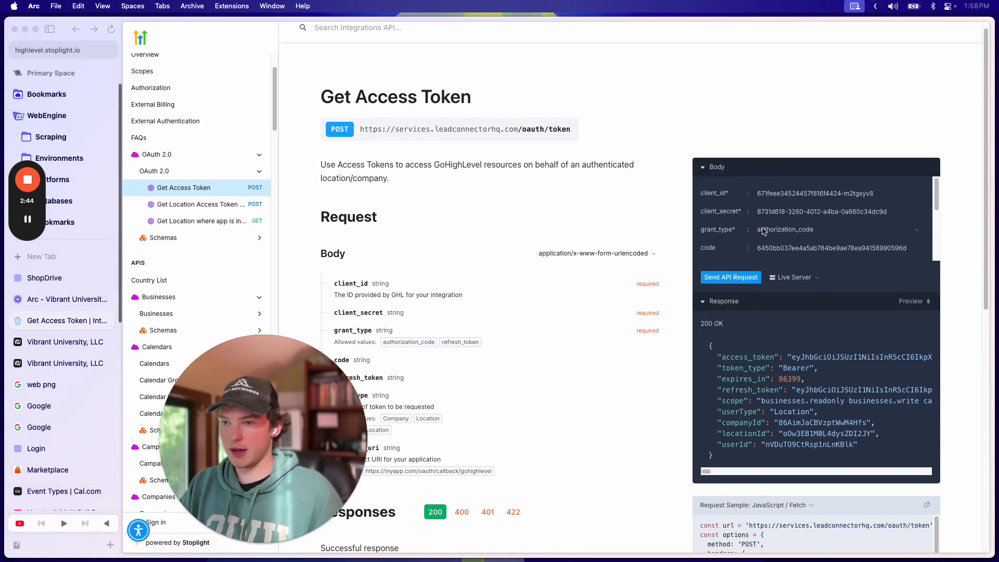
pyautogui.scroll(1, 792, 333)
pyautogui.scroll(-1, 632, 263)
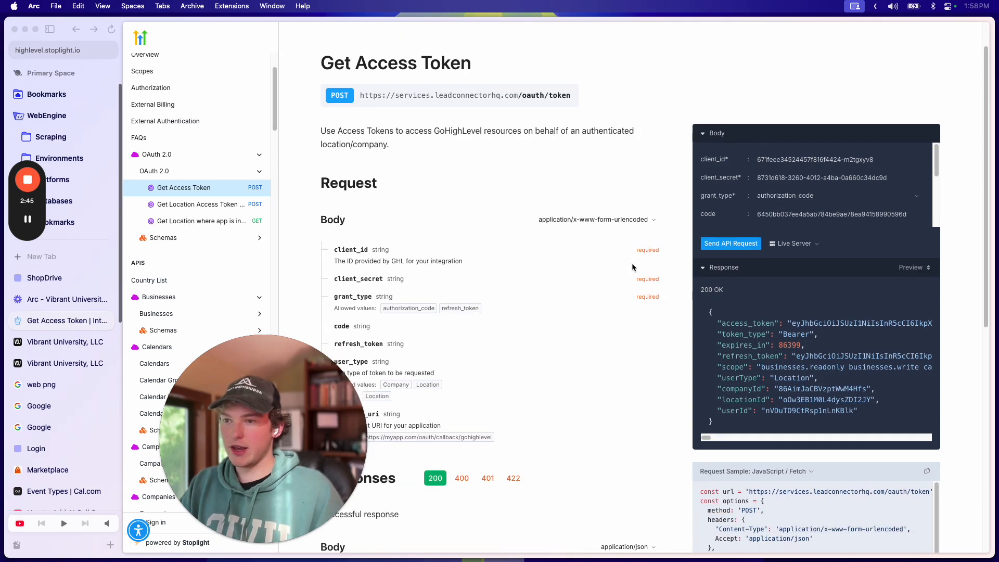
pyautogui.click(804, 192)
pyautogui.click(787, 206)
# Step: Select the OAuth token endpoint URL in the docs request sample
pyautogui.scroll(-3, 780, 200)
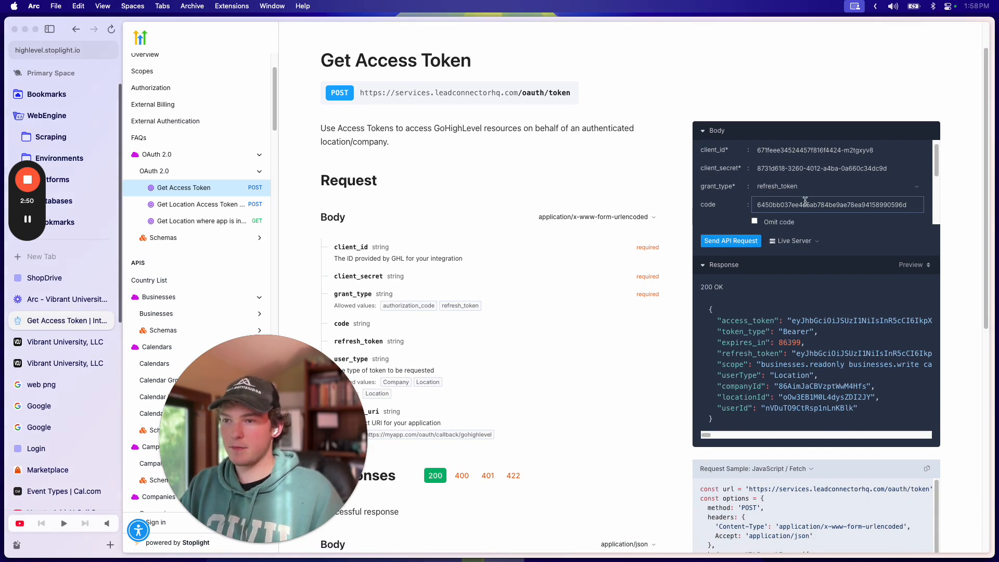
pyautogui.scroll(-8, 800, 207)
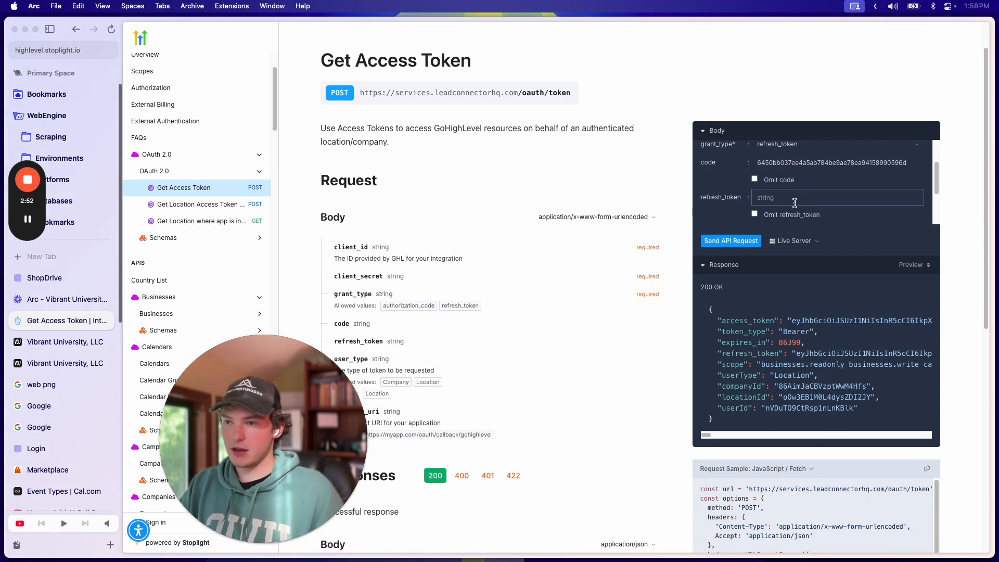
pyautogui.scroll(-2, 792, 200)
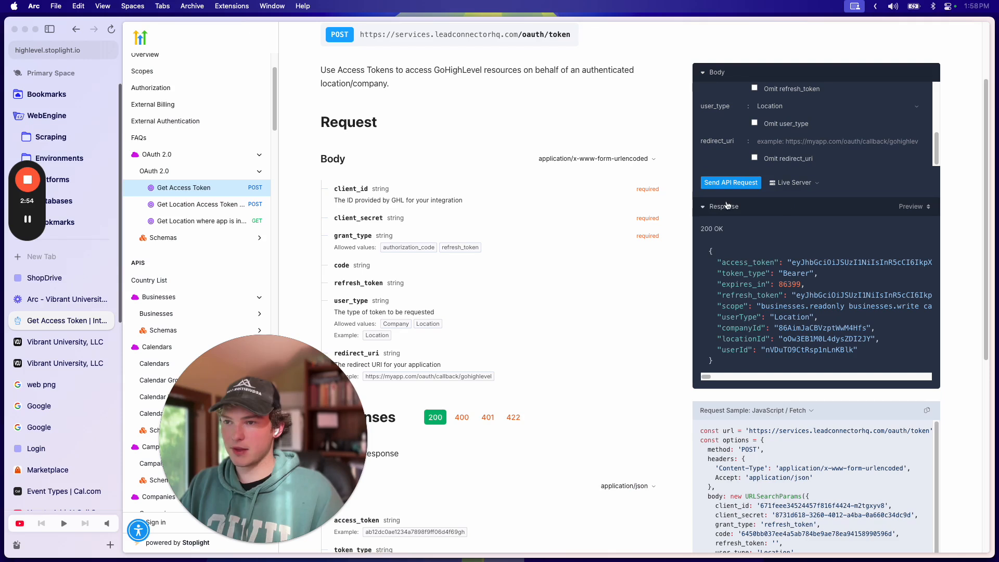
pyautogui.moveTo(744, 274); pyautogui.dragTo(805, 321)
pyautogui.click(782, 264)
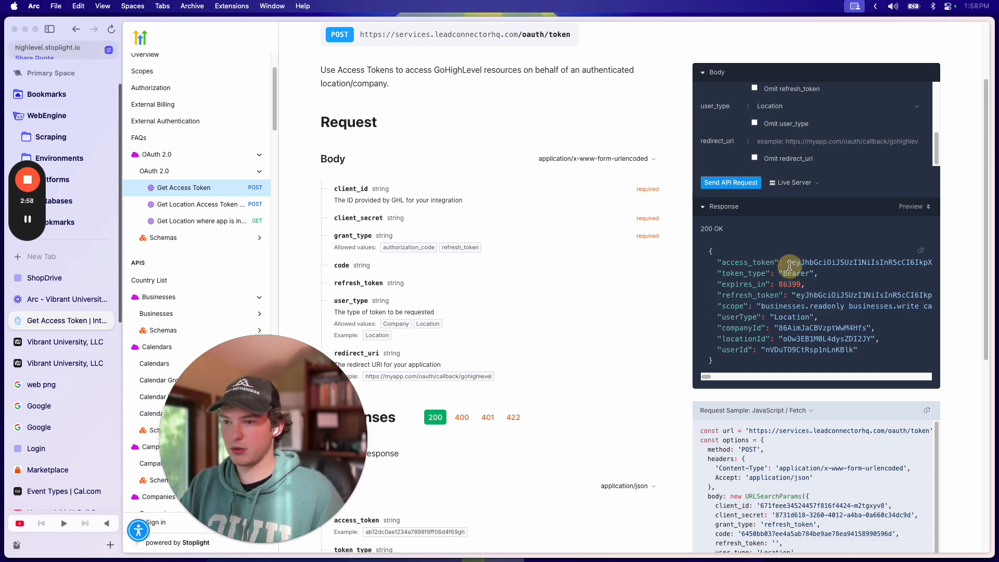
pyautogui.click(852, 263)
pyautogui.click(798, 261)
pyautogui.moveTo(789, 262); pyautogui.dragTo(871, 267)
pyautogui.click(754, 286)
pyautogui.scroll(4, 742, 302)
pyautogui.scroll(-2, 730, 322)
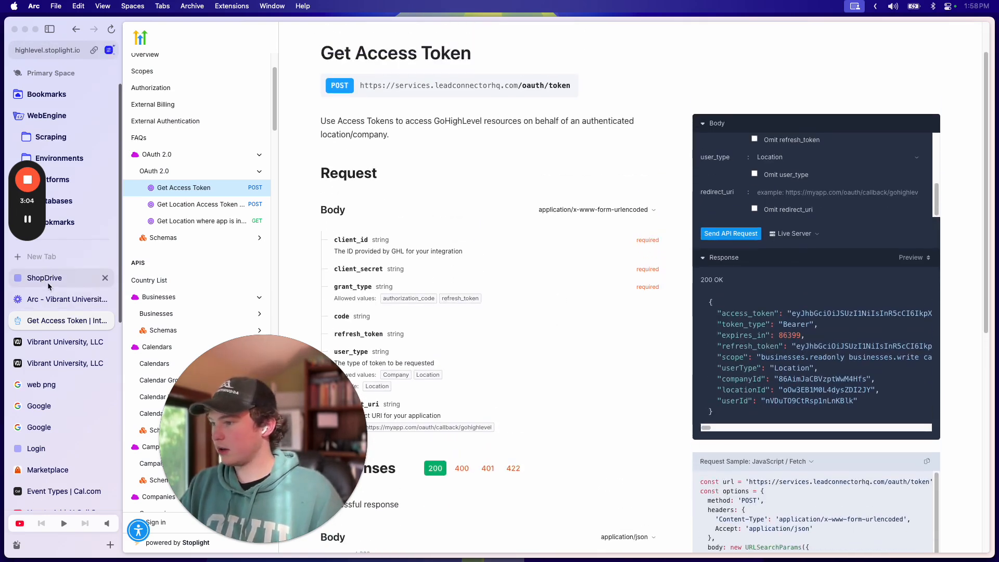
pyautogui.scroll(5, 841, 234)
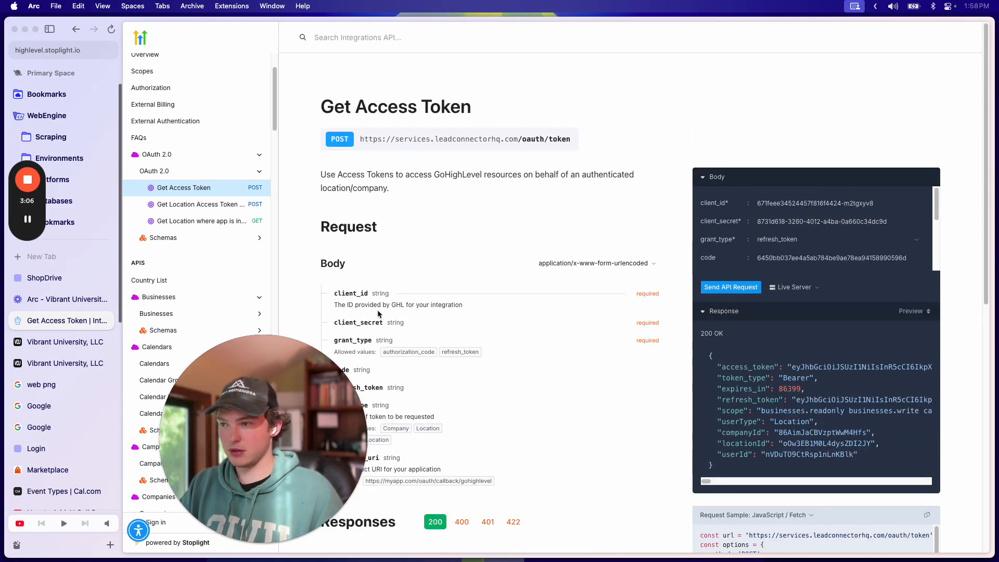
pyautogui.scroll(-10, 407, 311)
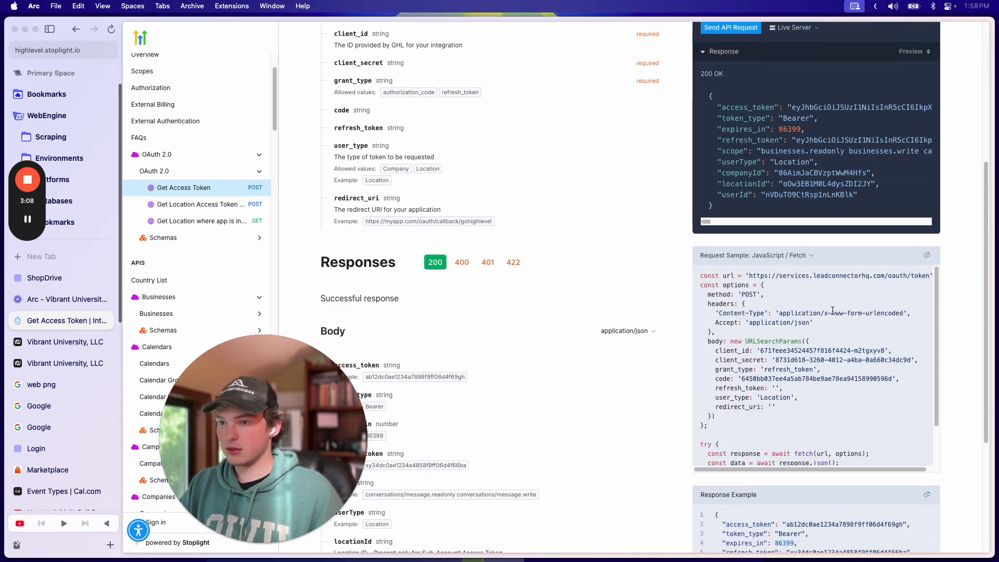
pyautogui.scroll(8, 842, 320)
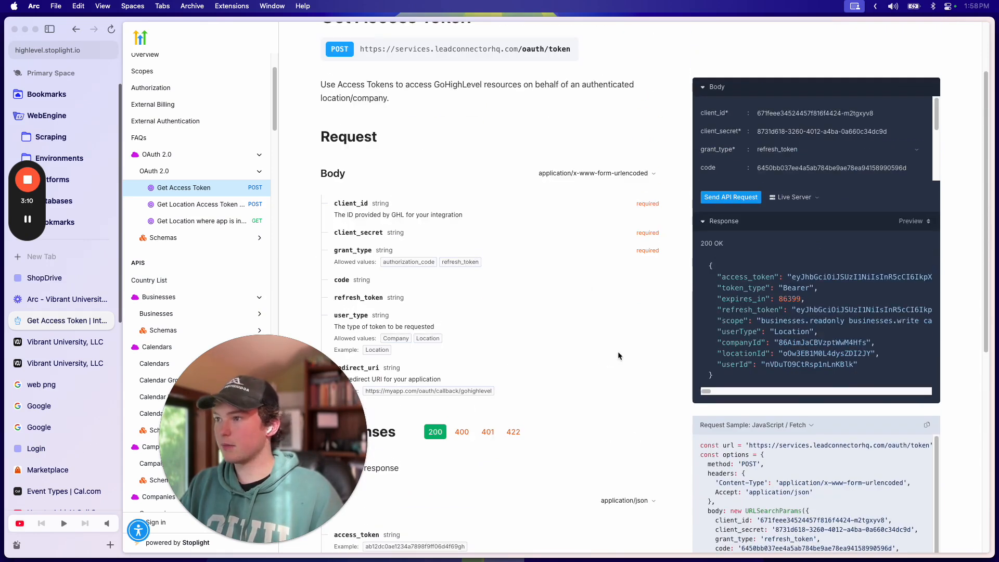
pyautogui.scroll(-8, 611, 364)
pyautogui.hscroll(1, 773, 236)
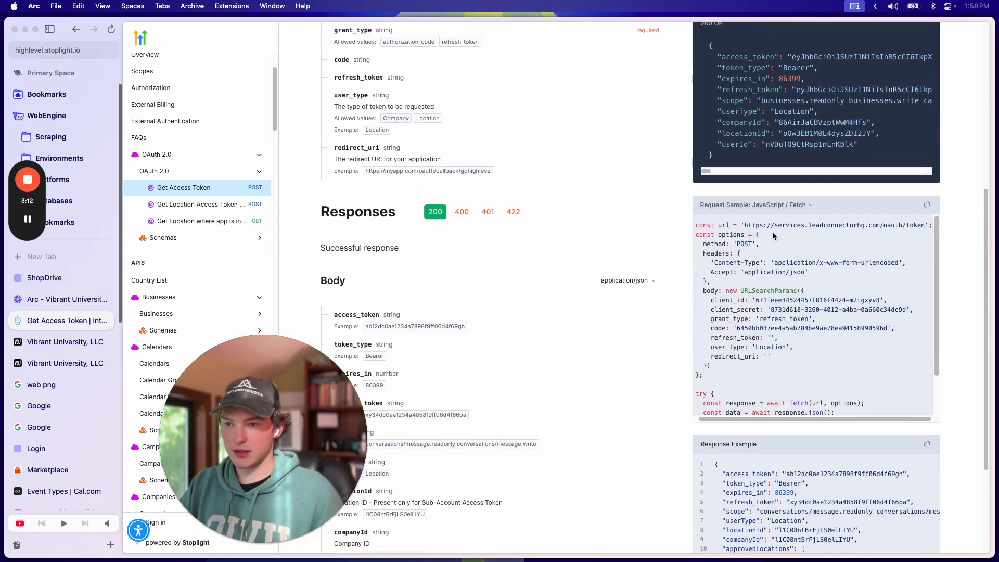
pyautogui.moveTo(769, 224); pyautogui.dragTo(918, 223)
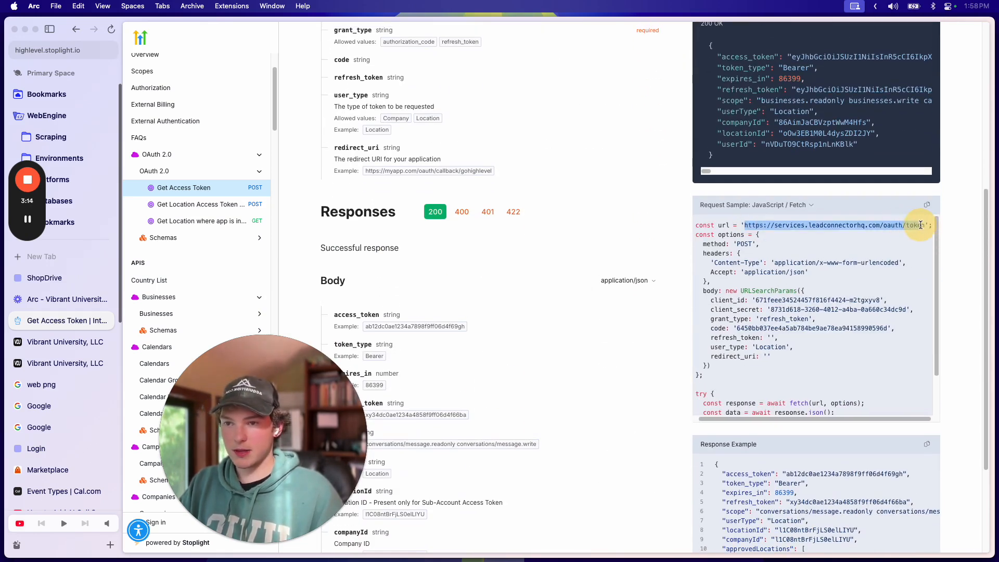
pyautogui.click(51, 285)
pyautogui.click(45, 321)
pyautogui.click(52, 344)
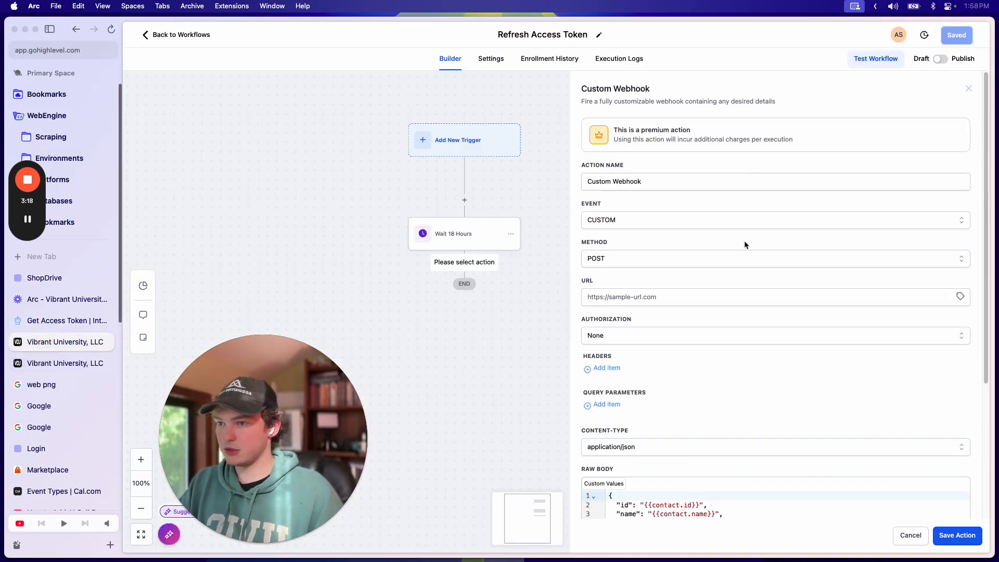
pyautogui.click(36, 320)
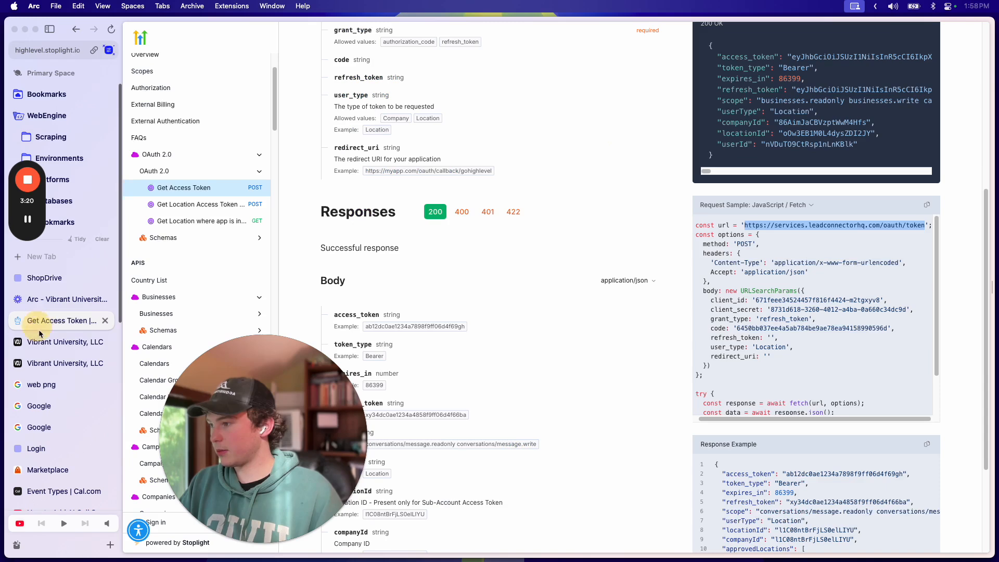
pyautogui.click(41, 343)
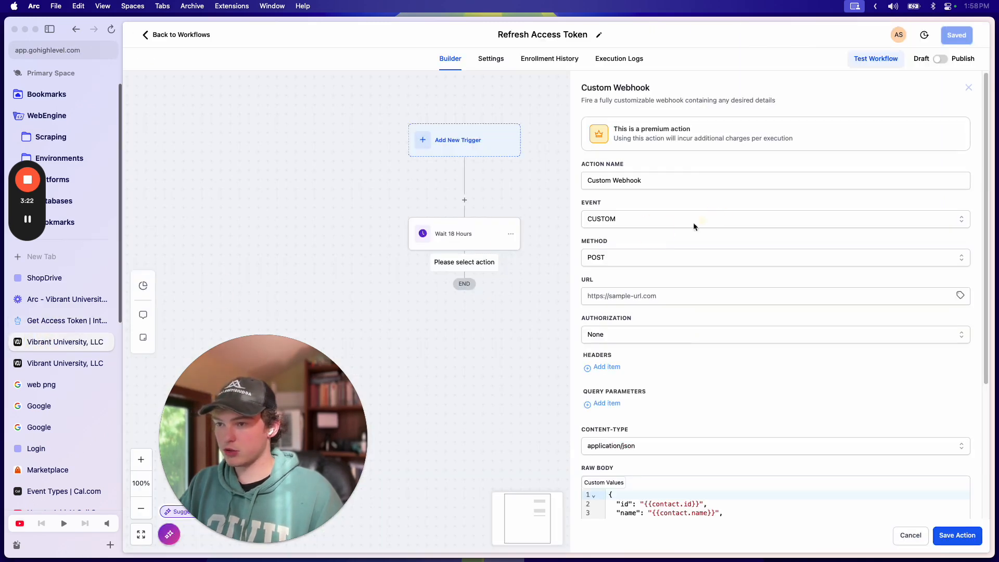
pyautogui.click(649, 294)
pyautogui.press('super+v')
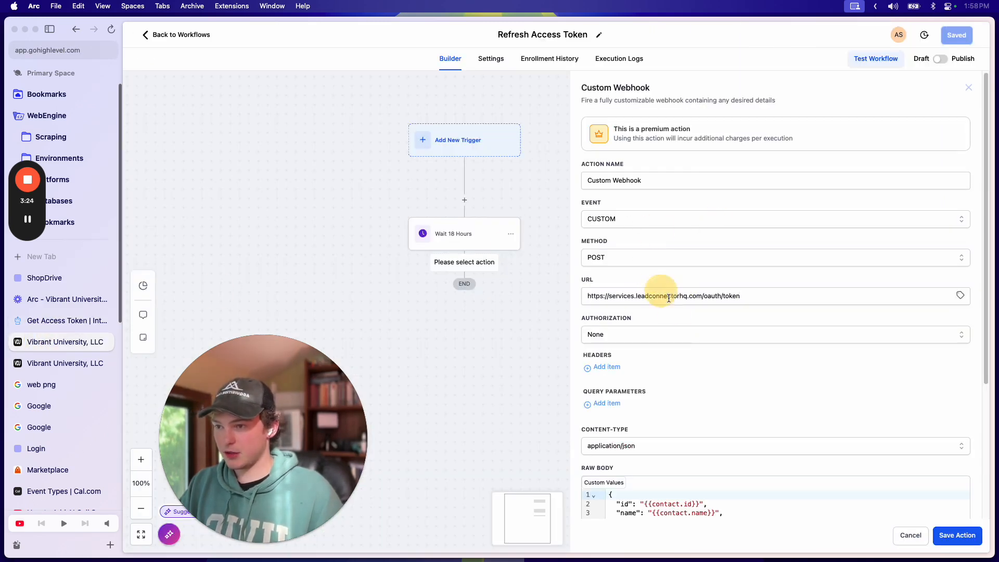
pyautogui.scroll(-3, 640, 250)
pyautogui.click(626, 197)
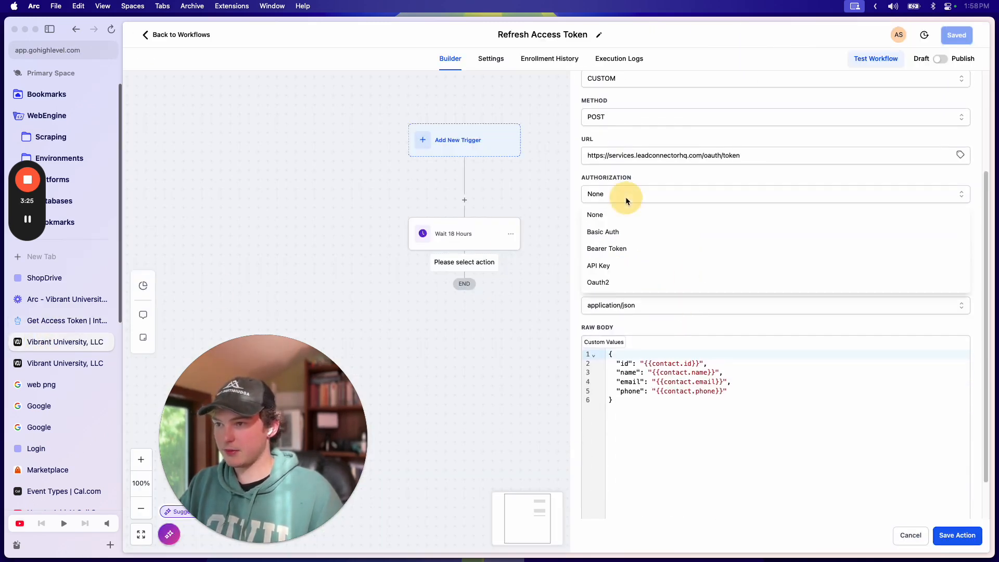
pyautogui.click(625, 249)
# Step: Set the bearer token to the Do Everything App Access Token custom value {{custom_values.access_token}}
pyautogui.click(608, 232)
pyautogui.click(31, 319)
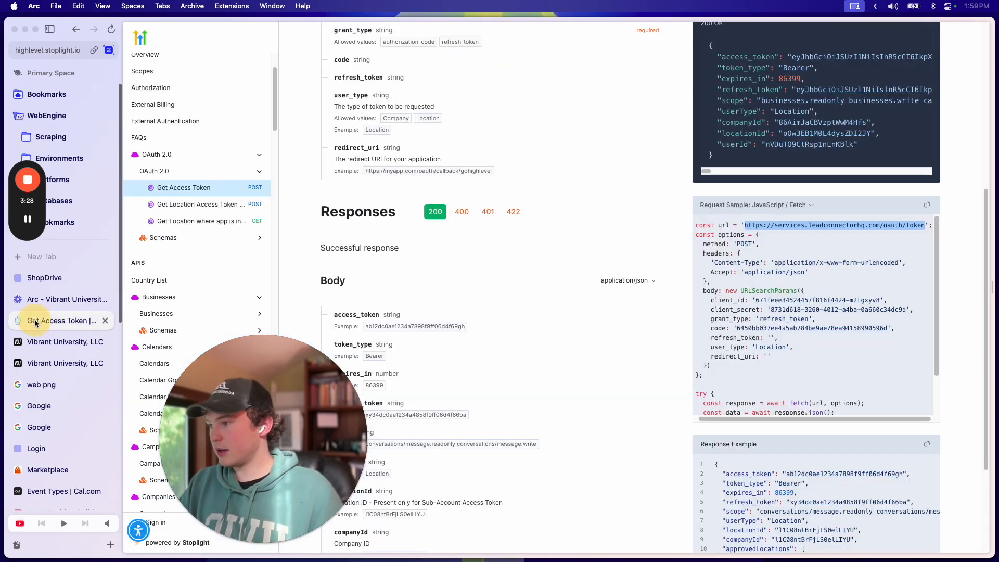
pyautogui.click(31, 343)
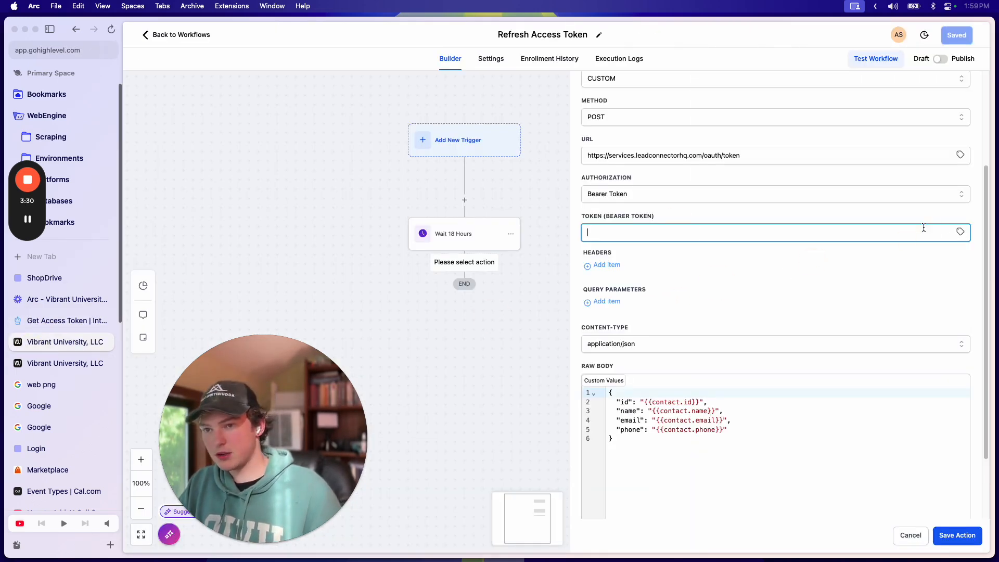
pyautogui.click(958, 234)
pyautogui.scroll(-3, 921, 323)
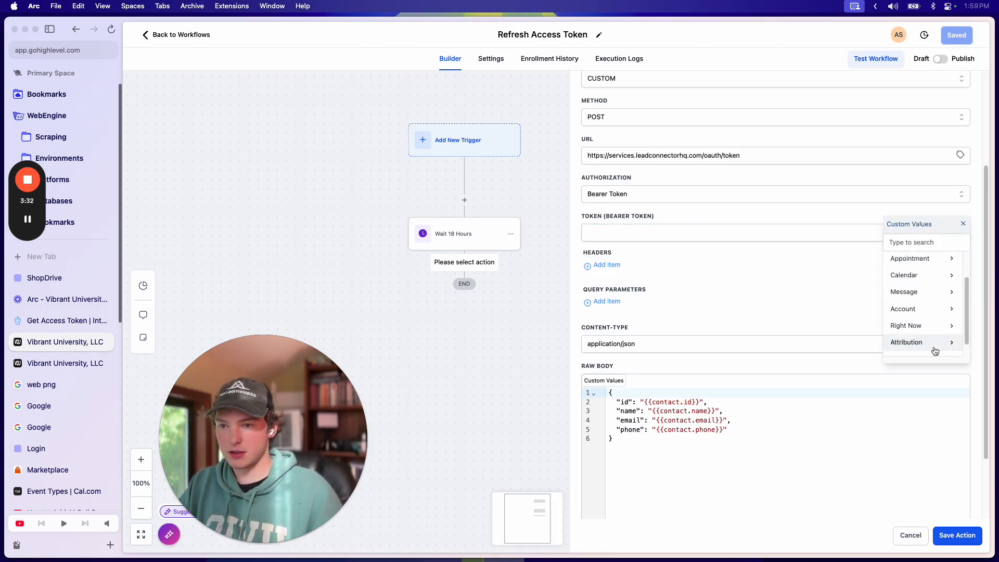
pyautogui.click(921, 347)
pyautogui.scroll(-3, 918, 291)
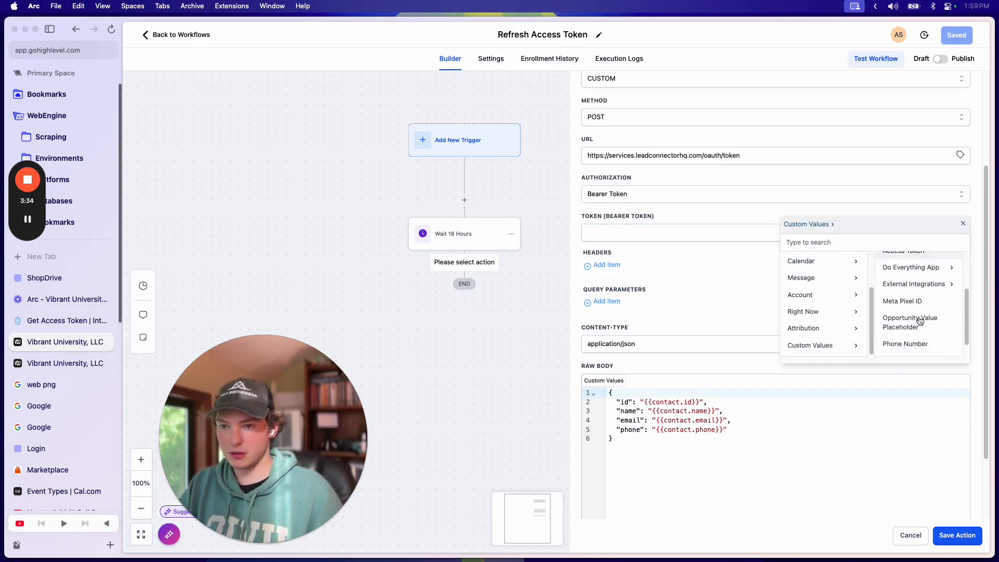
pyautogui.scroll(2, 918, 289)
pyautogui.click(912, 262)
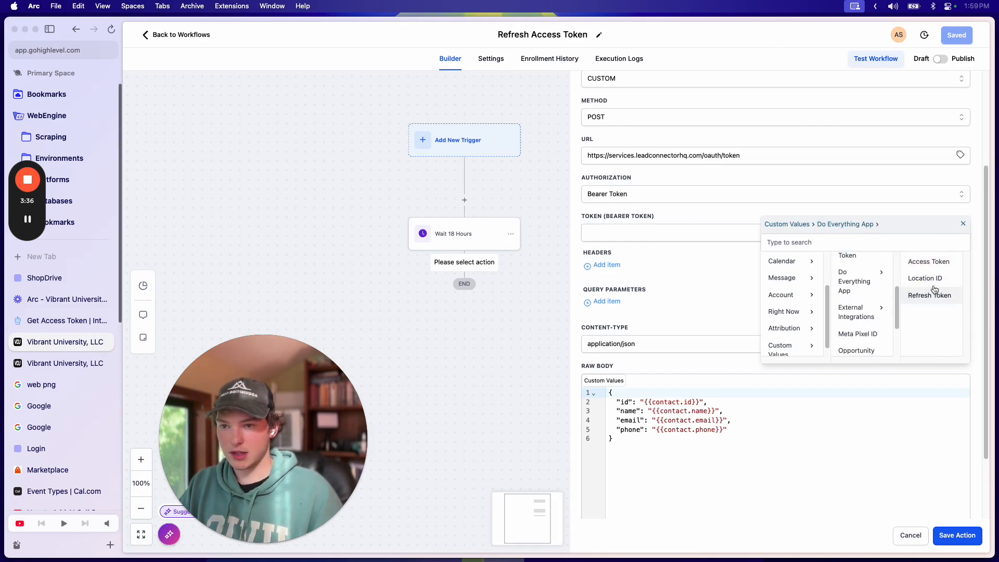
pyautogui.click(930, 264)
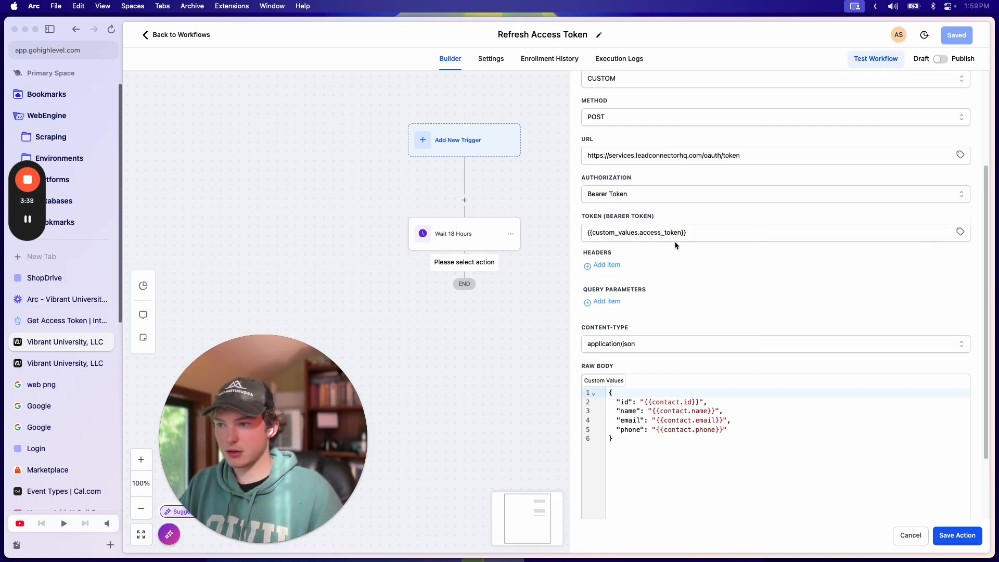
# Step: Check the Get Access Token docs and the saved Custom Values page
pyautogui.click(77, 320)
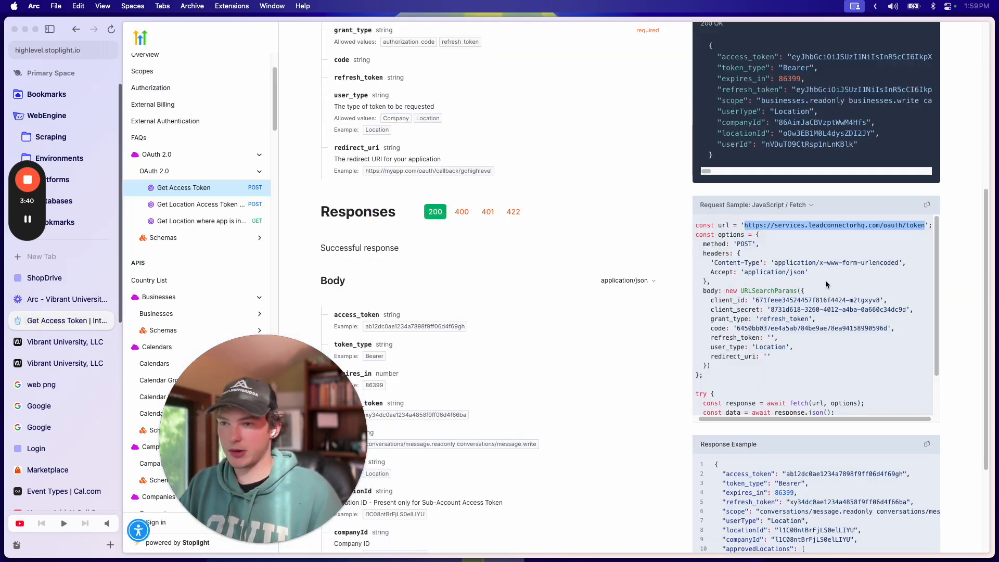
pyautogui.scroll(1, 827, 284)
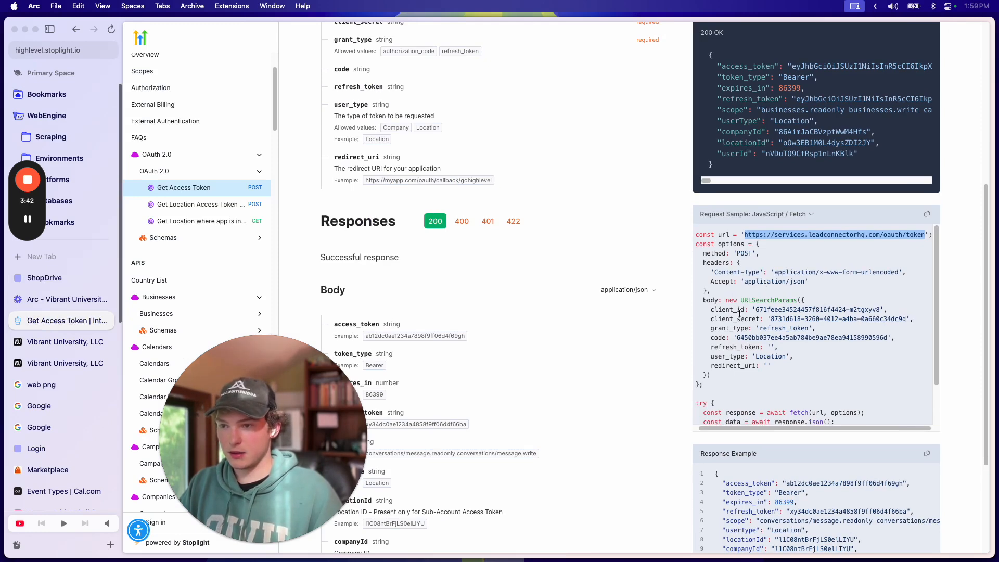
pyautogui.click(51, 362)
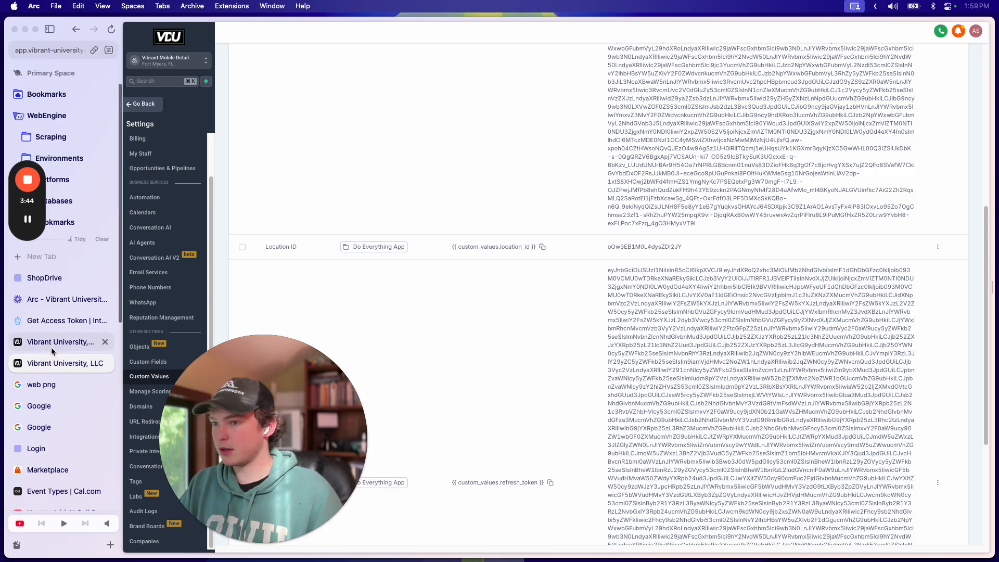
pyautogui.click(50, 337)
# Step: Add a Content-Type header with value application/x-www-form-urlencoded, copied from the docs sample
pyautogui.click(50, 322)
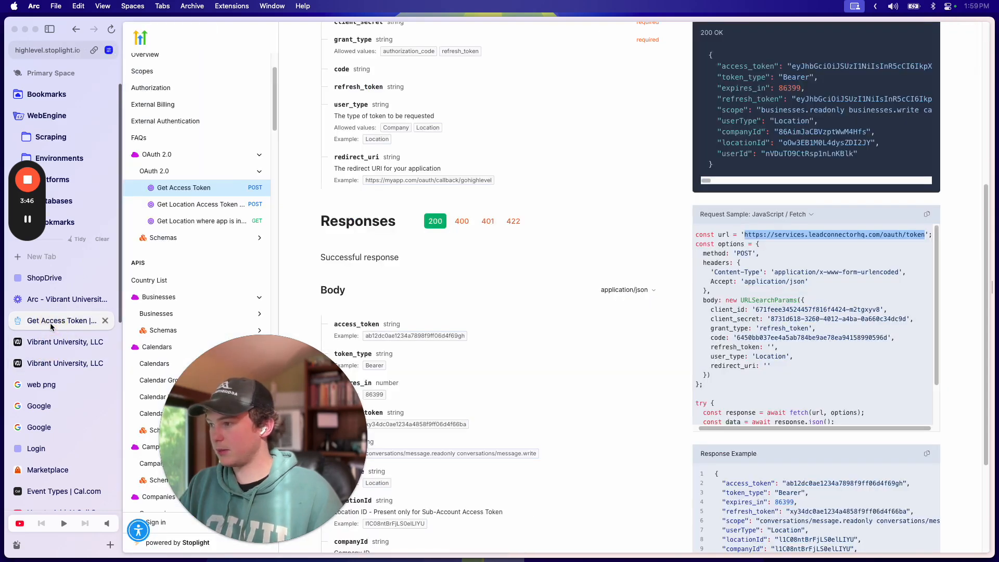
pyautogui.scroll(-1, 819, 293)
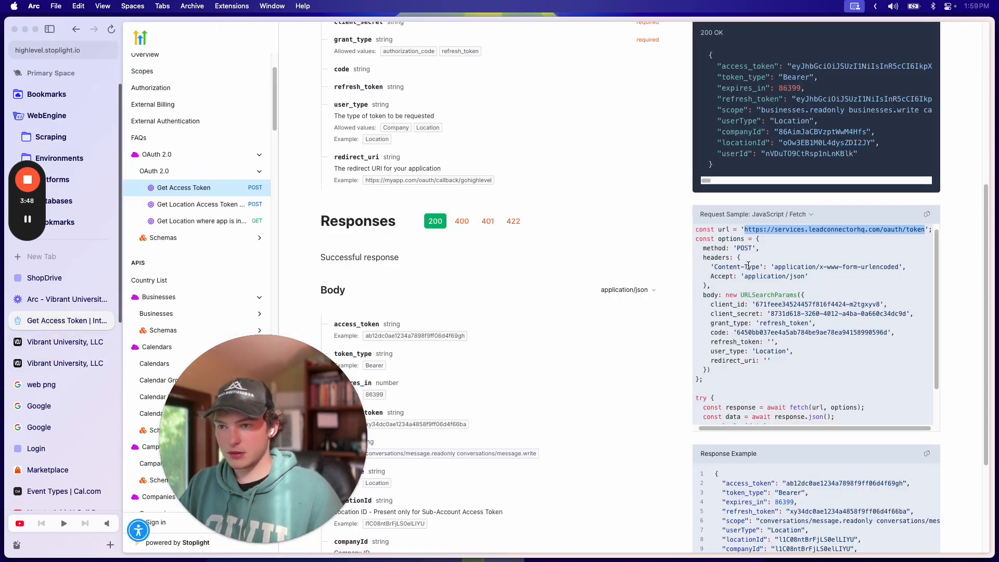
pyautogui.moveTo(714, 265); pyautogui.dragTo(764, 267)
pyautogui.press('super+c')
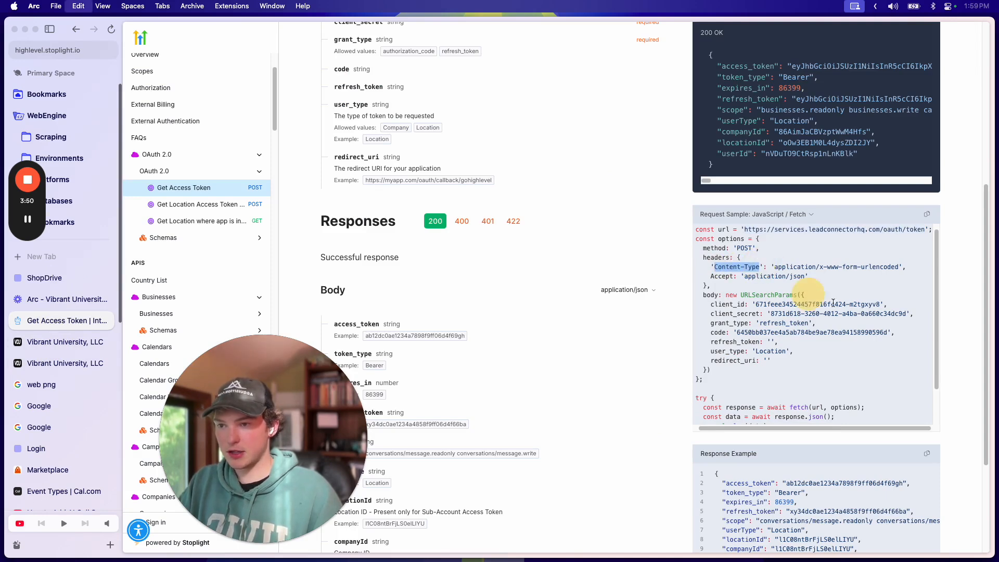
pyautogui.click(62, 342)
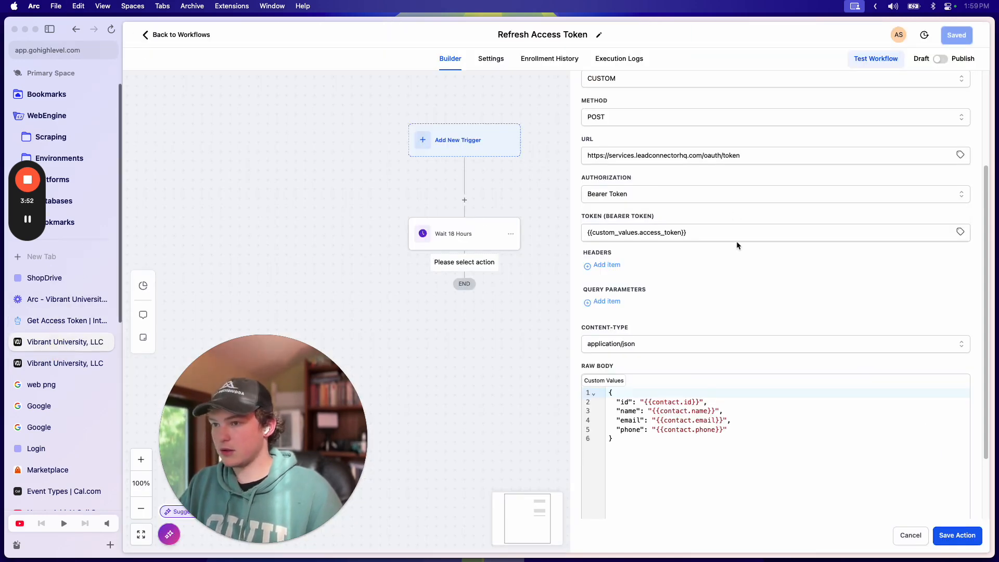
pyautogui.click(607, 265)
pyautogui.click(613, 269)
pyautogui.press('super+v')
pyautogui.click(714, 269)
pyautogui.click(33, 326)
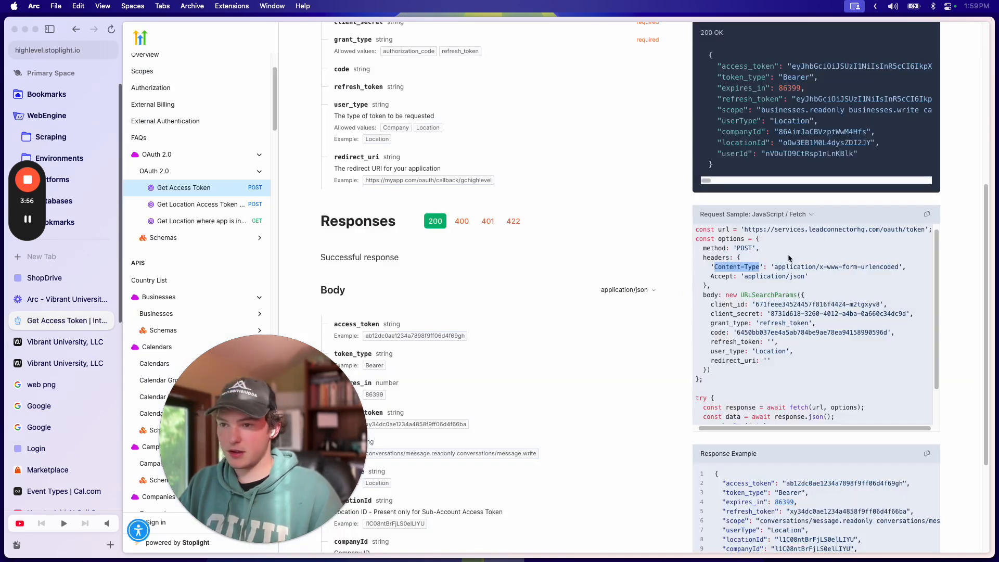
pyautogui.press('super+c')
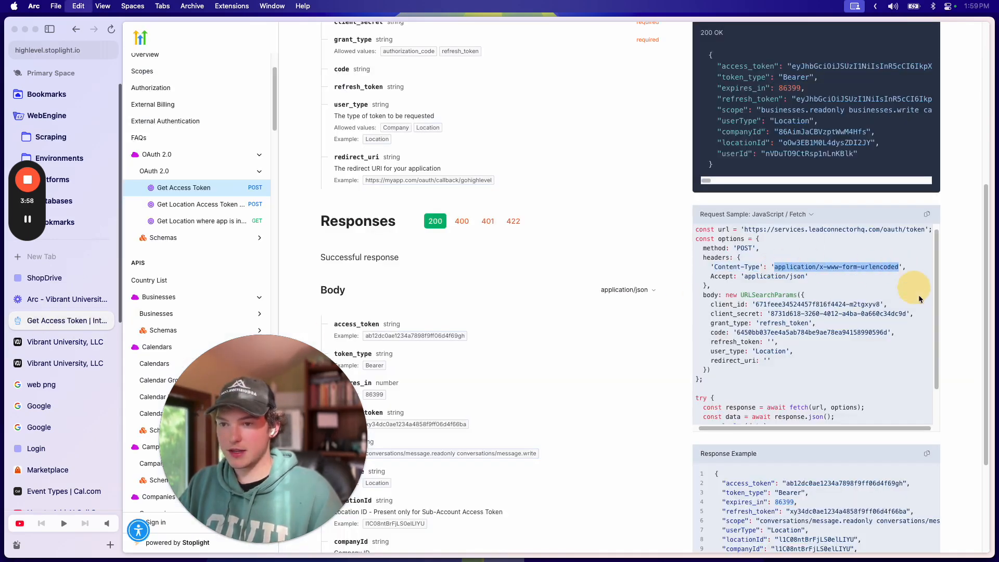
pyautogui.click(37, 342)
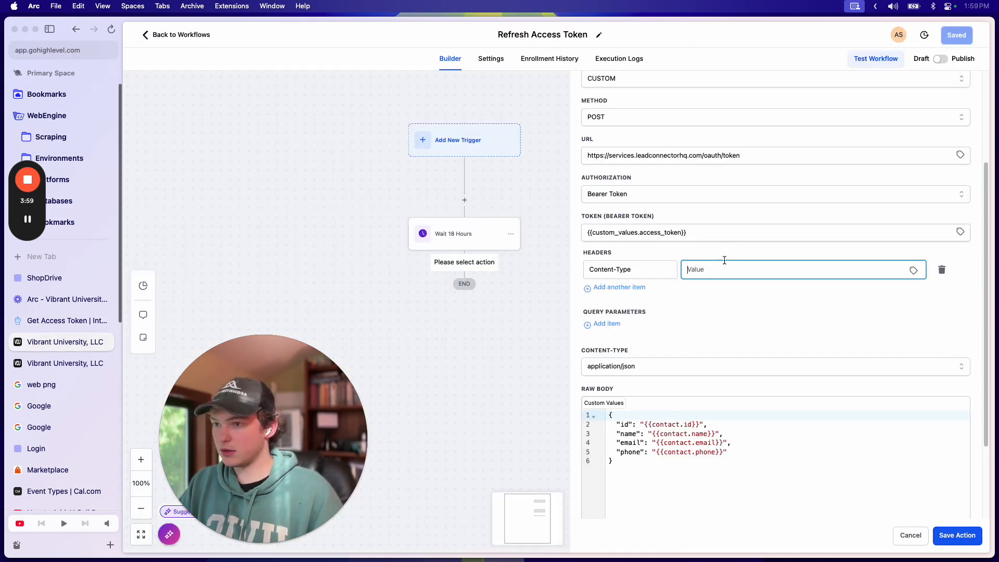
# Step: Add a second header, Accept, with value application/json
pyautogui.click(622, 287)
pyautogui.click(62, 321)
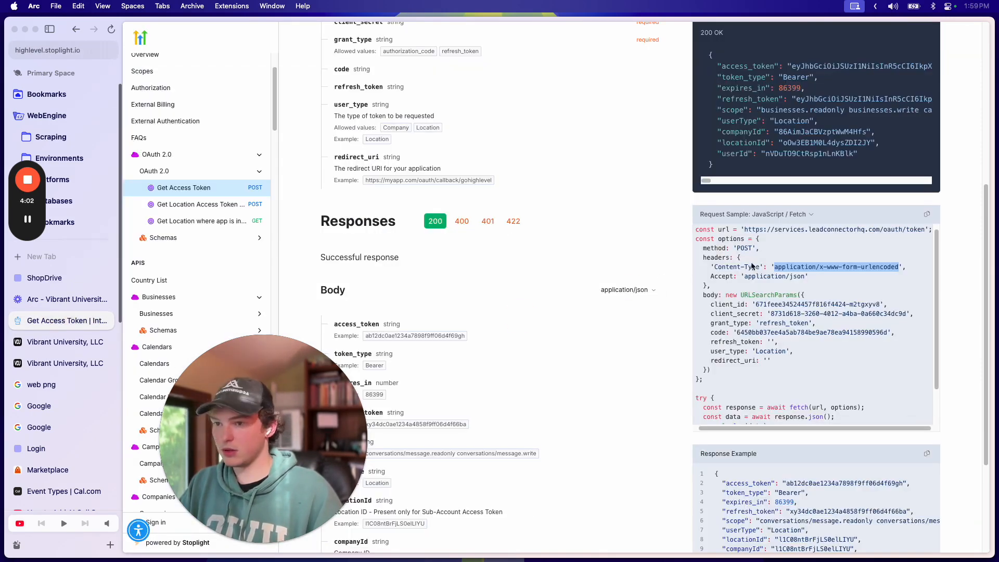
pyautogui.click(52, 342)
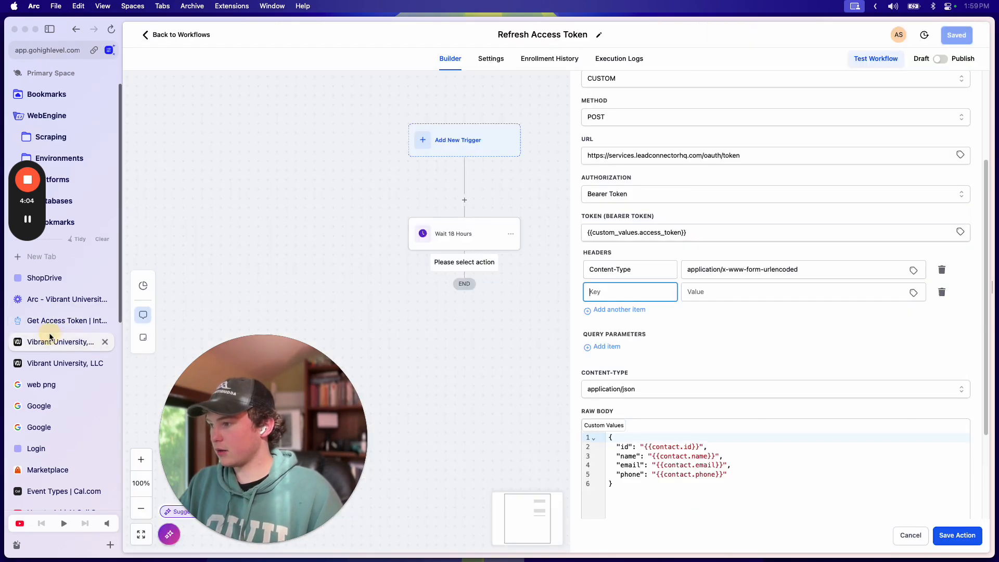
pyautogui.press('super+v')
pyautogui.click(63, 321)
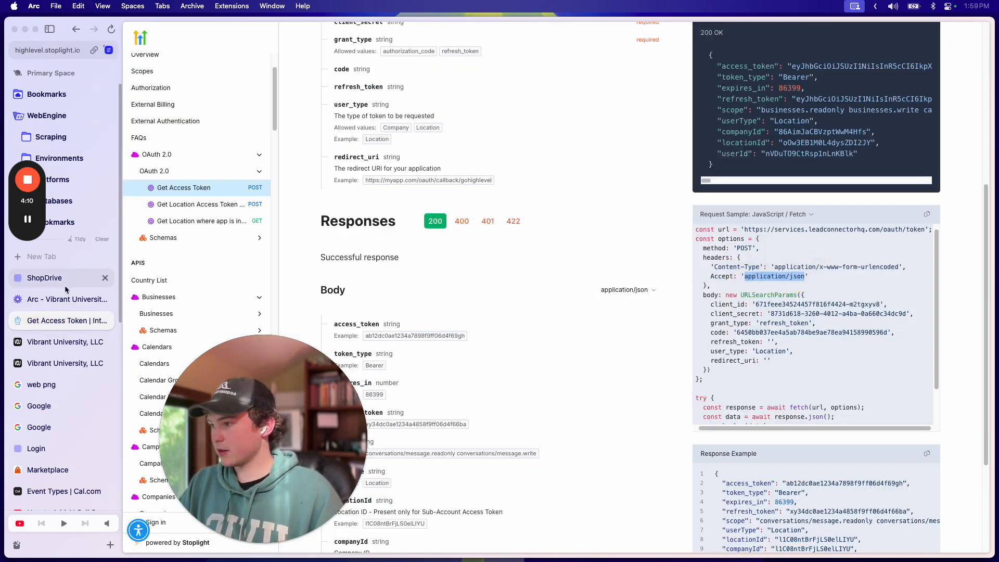
pyautogui.click(52, 342)
pyautogui.click(763, 292)
pyautogui.press('super+v')
# Step: Review the rest of the docs sample and add a query parameter row
pyautogui.scroll(-2, 715, 326)
pyautogui.click(43, 325)
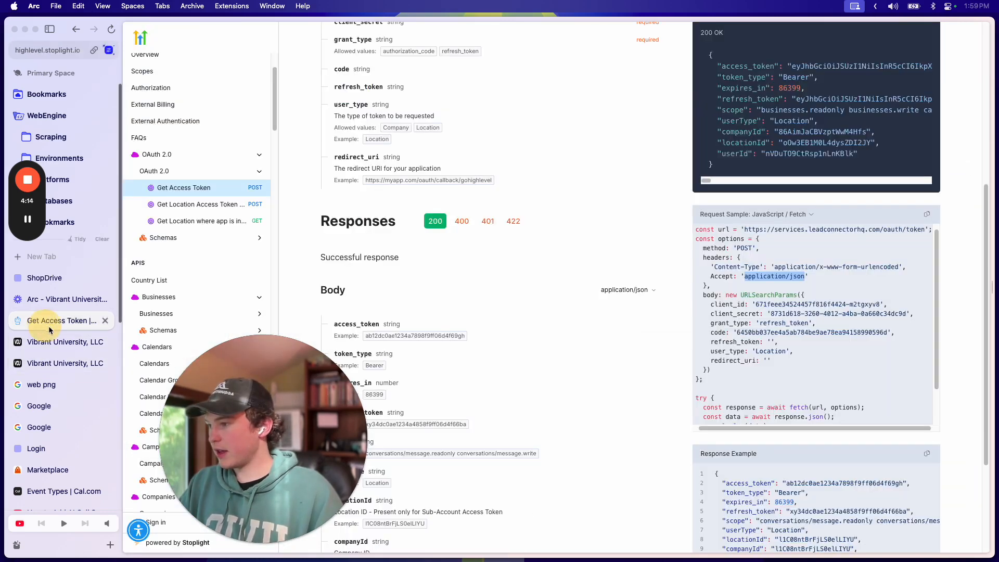
pyautogui.scroll(-1, 786, 380)
pyautogui.click(755, 327)
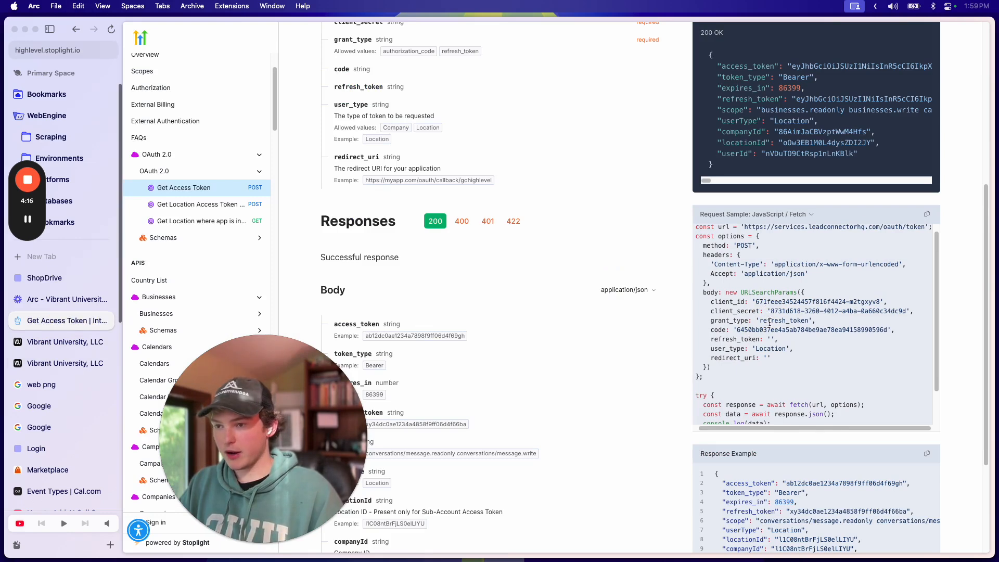
pyautogui.scroll(-1, 770, 323)
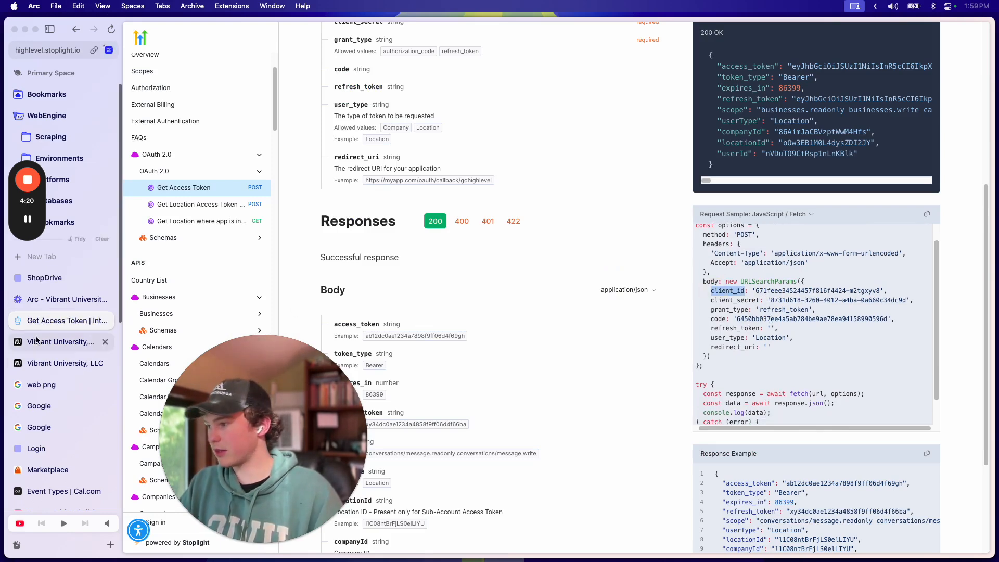
pyautogui.click(62, 342)
pyautogui.scroll(-3, 659, 313)
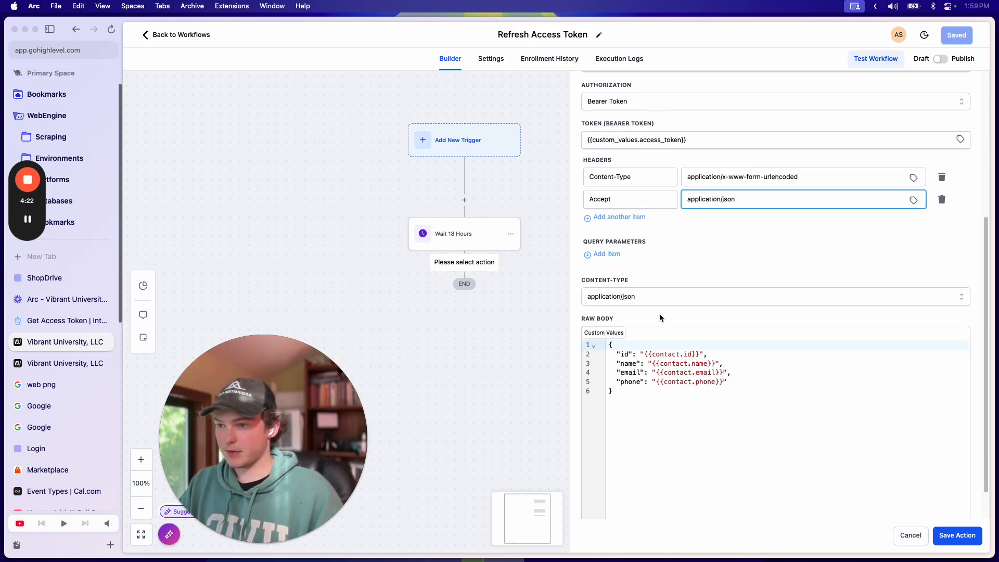
pyautogui.click(603, 248)
# Step: Enter client_id as the query parameter key and locate client_id in the docs request sample
pyautogui.click(646, 252)
pyautogui.press('super+v')
pyautogui.click(727, 252)
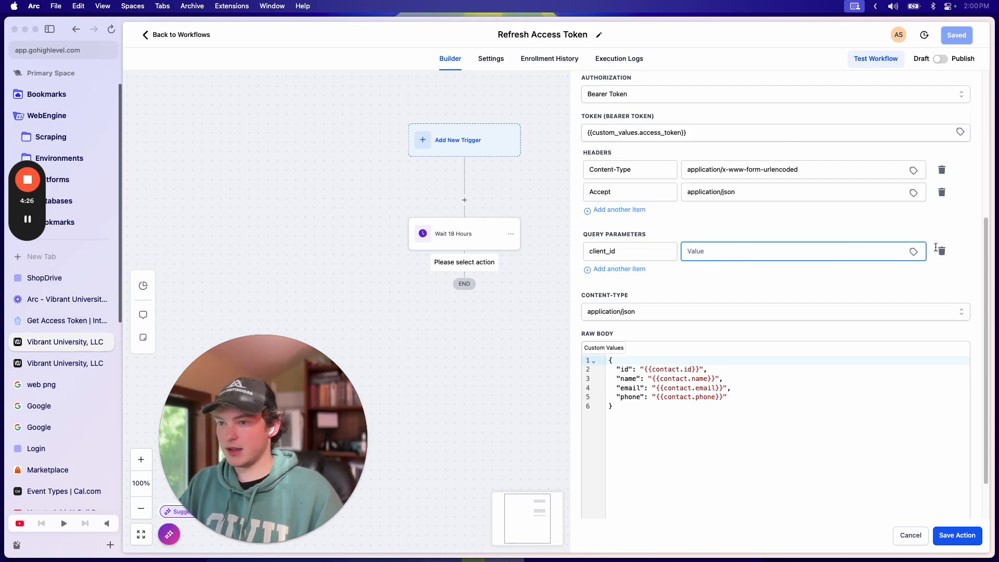
pyautogui.doubleClick(648, 255)
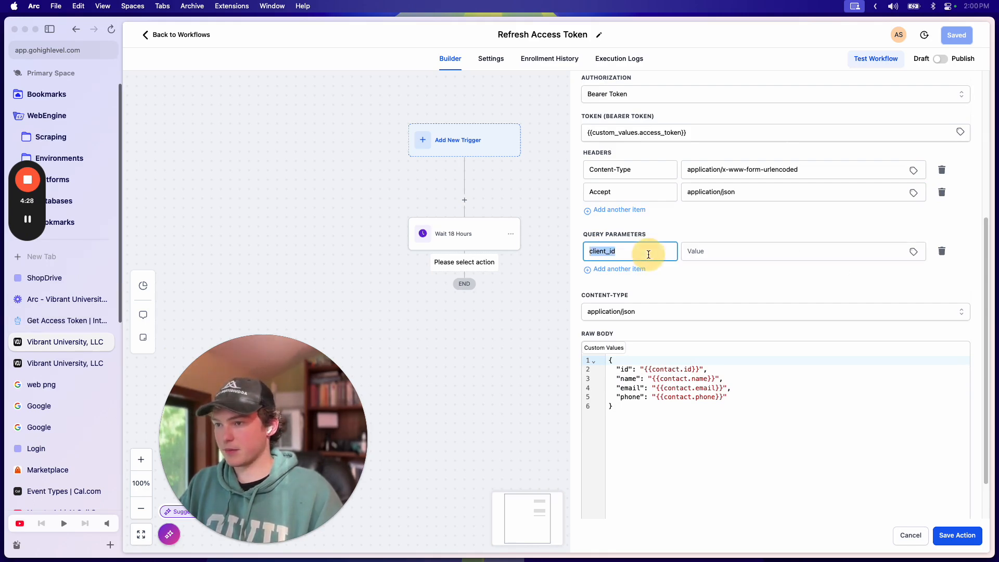
pyautogui.click(69, 320)
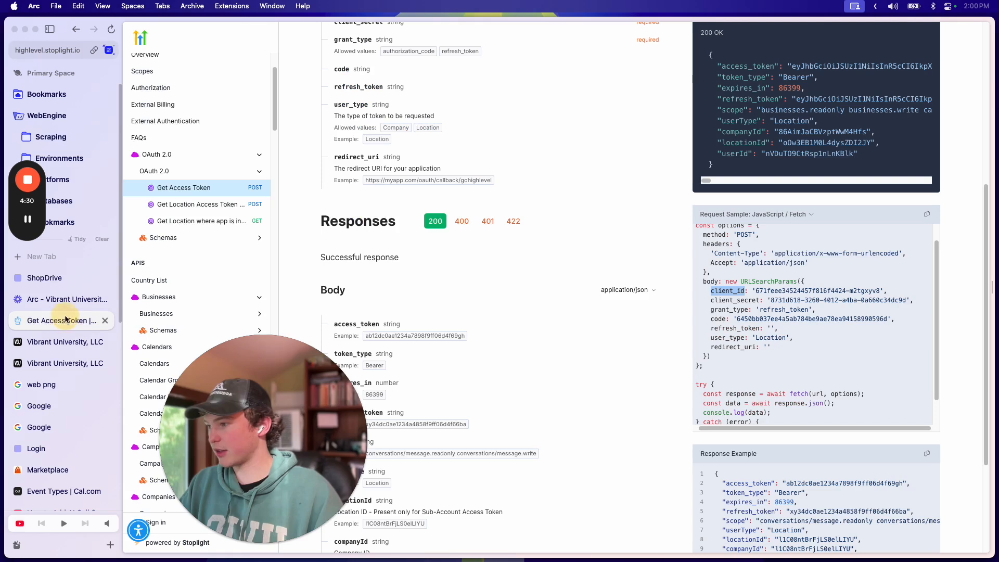
pyautogui.scroll(1, 807, 304)
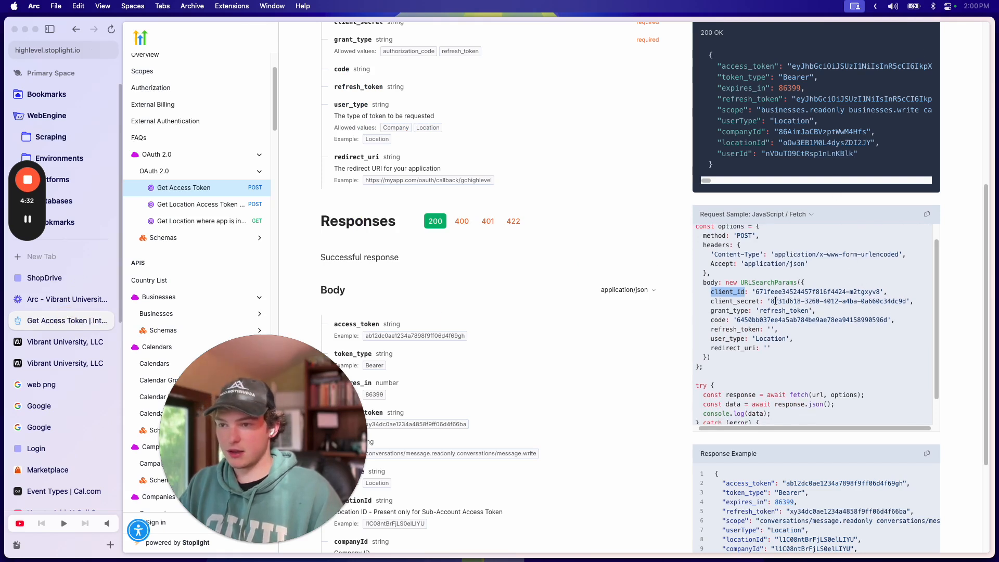
pyautogui.moveTo(882, 288); pyautogui.dragTo(772, 285)
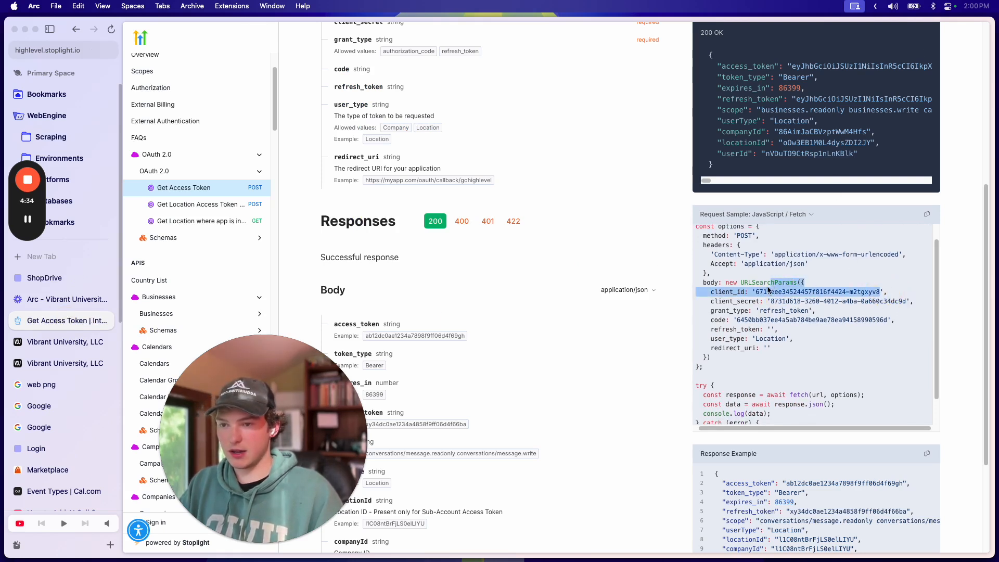
pyautogui.click(773, 308)
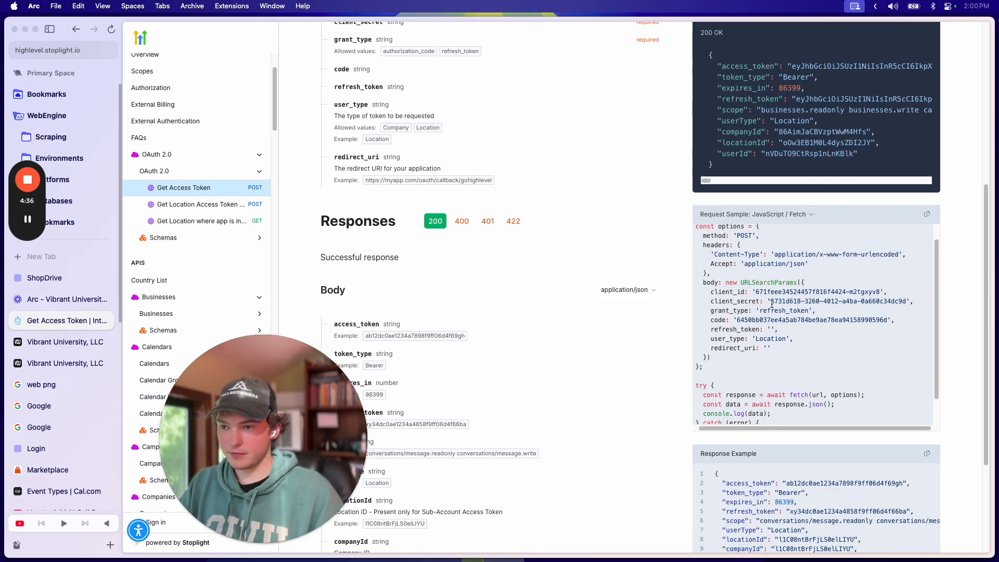
pyautogui.press('super+Tab')
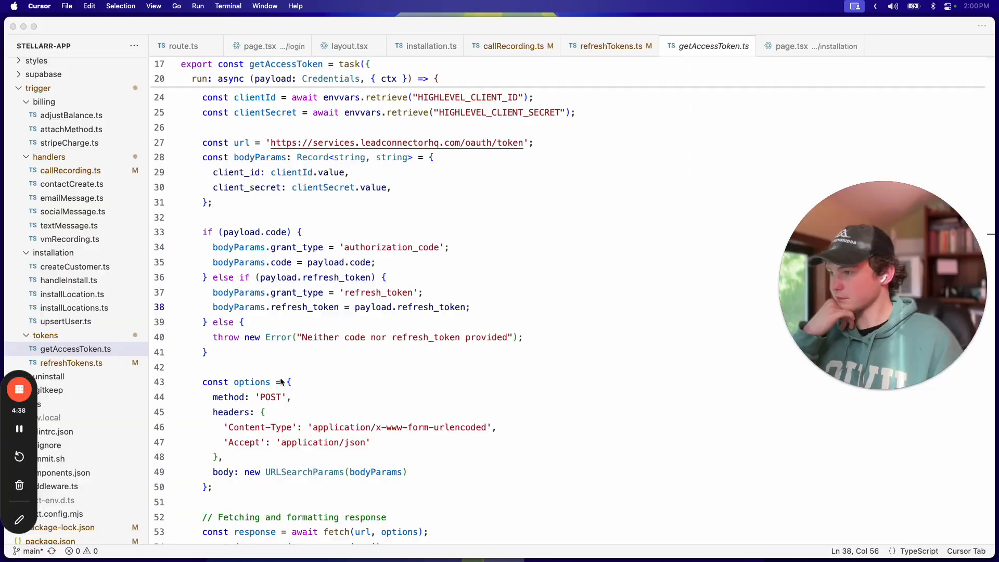
pyautogui.click(492, 303)
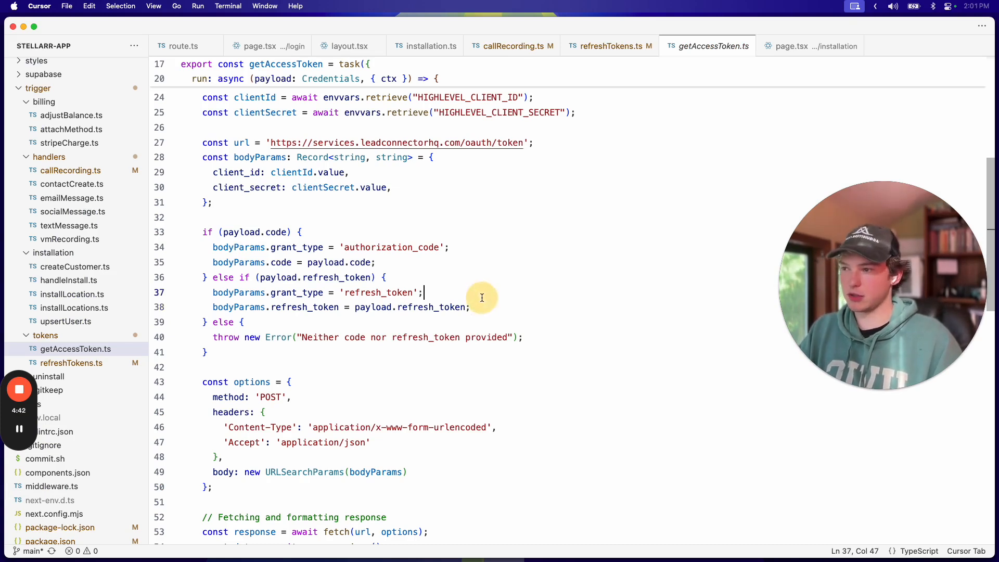
pyautogui.moveTo(425, 293); pyautogui.dragTo(218, 292)
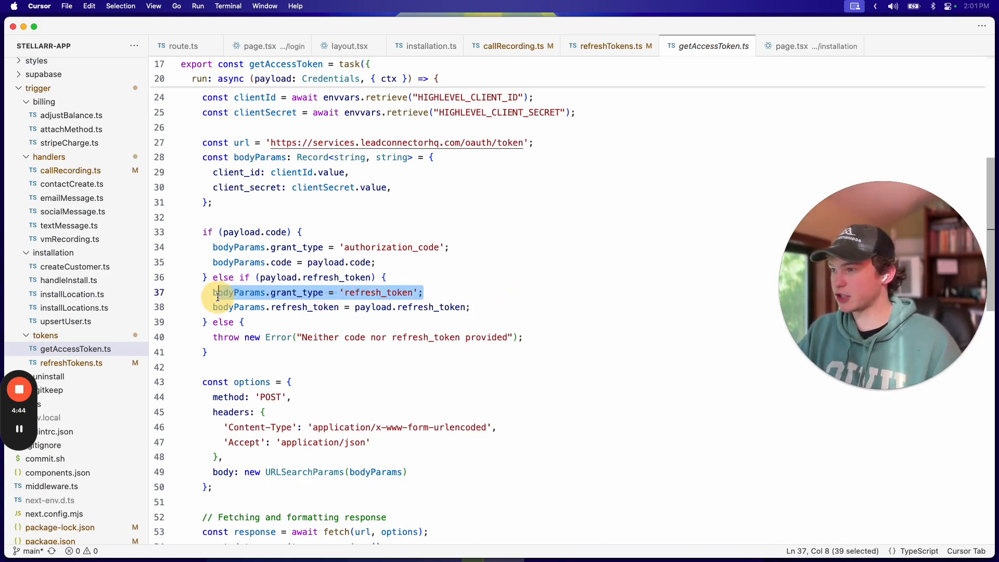
pyautogui.moveTo(291, 173); pyautogui.dragTo(406, 185)
pyautogui.click(260, 205)
pyautogui.click(246, 254)
pyautogui.moveTo(297, 307); pyautogui.dragTo(426, 294)
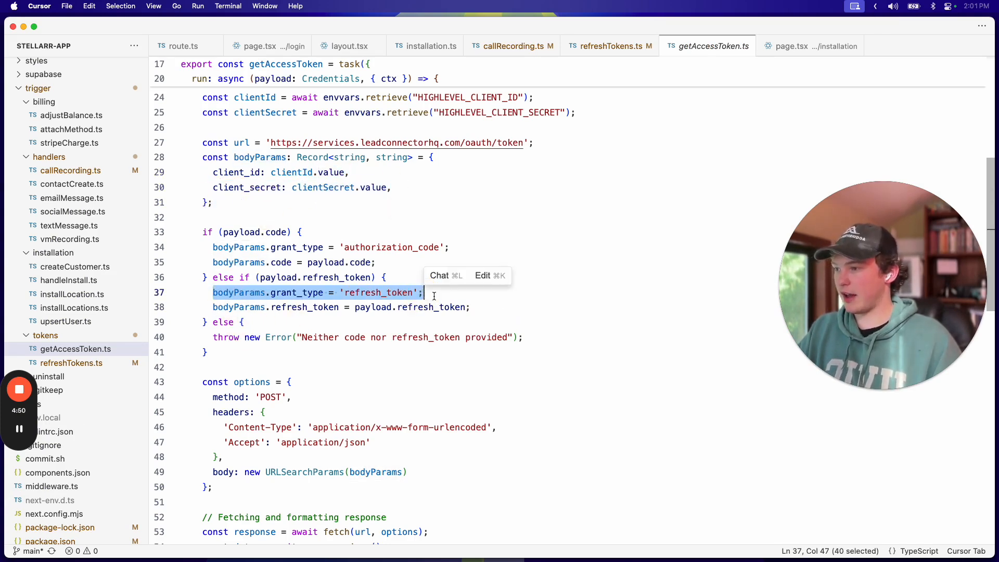
pyautogui.tripleClick(351, 310)
pyautogui.click(324, 322)
pyautogui.moveTo(246, 307); pyautogui.dragTo(476, 308)
pyautogui.click(484, 308)
pyautogui.click(226, 516)
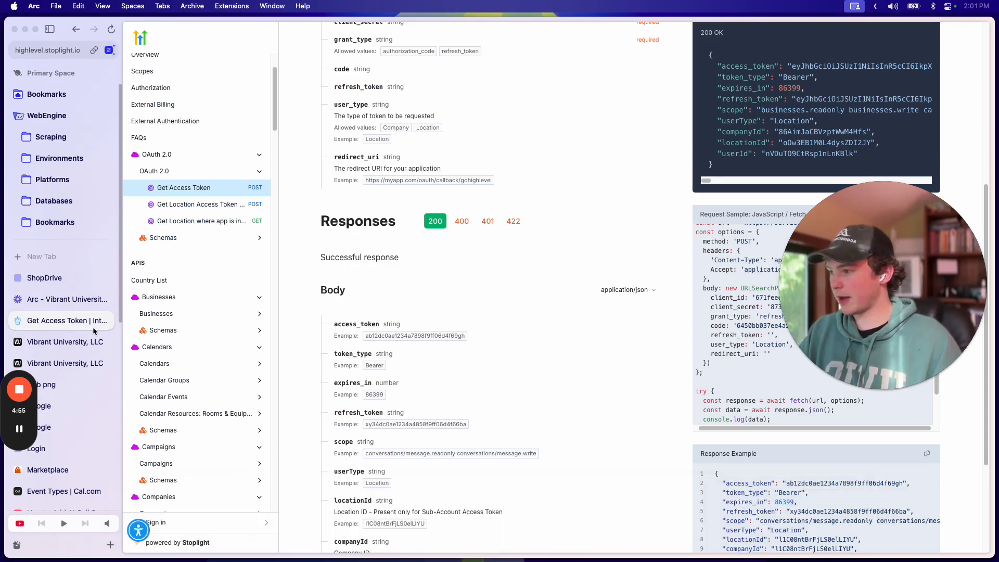
# Step: Create a 'Client ID' custom value holding the client_id copied from the API docs
pyautogui.click(54, 359)
pyautogui.scroll(8, 388, 178)
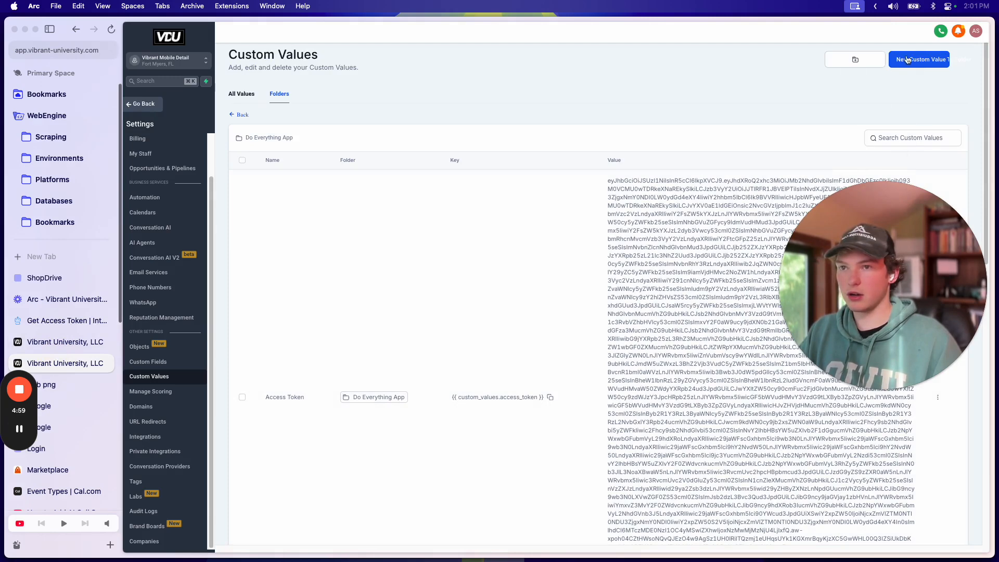
pyautogui.click(907, 59)
pyautogui.click(482, 262)
pyautogui.write('Client ID')
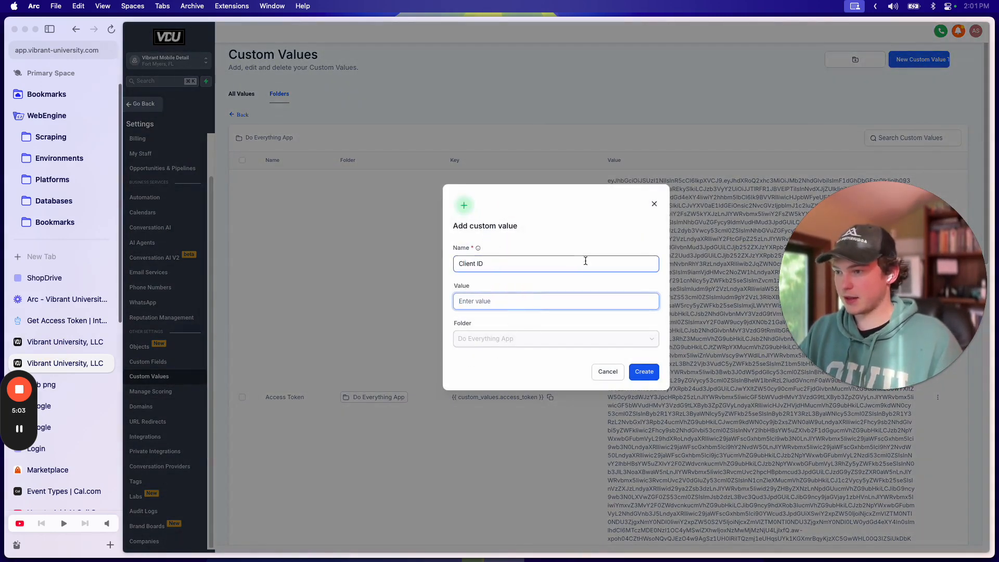
pyautogui.click(66, 321)
pyautogui.scroll(4, 860, 170)
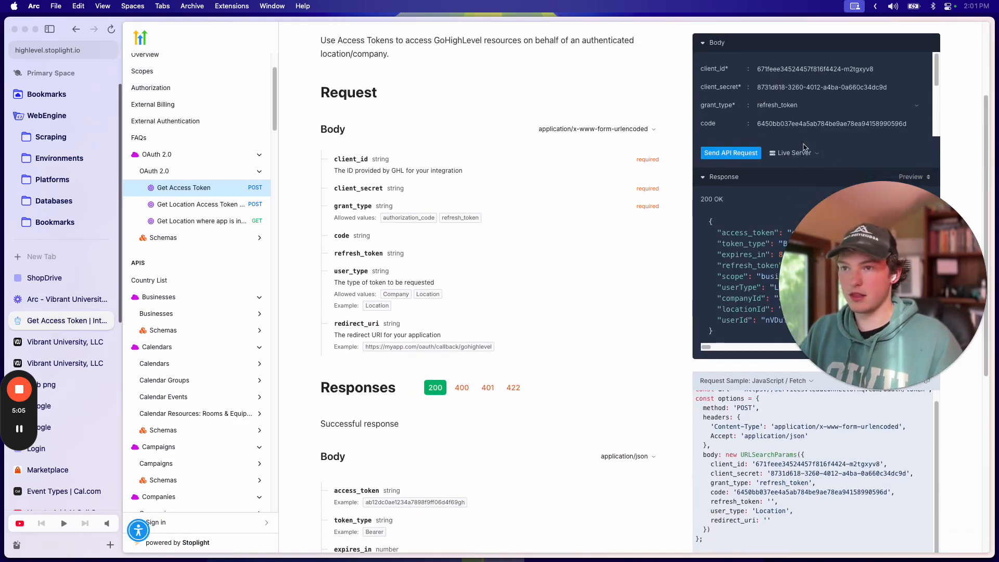
pyautogui.tripleClick(783, 68)
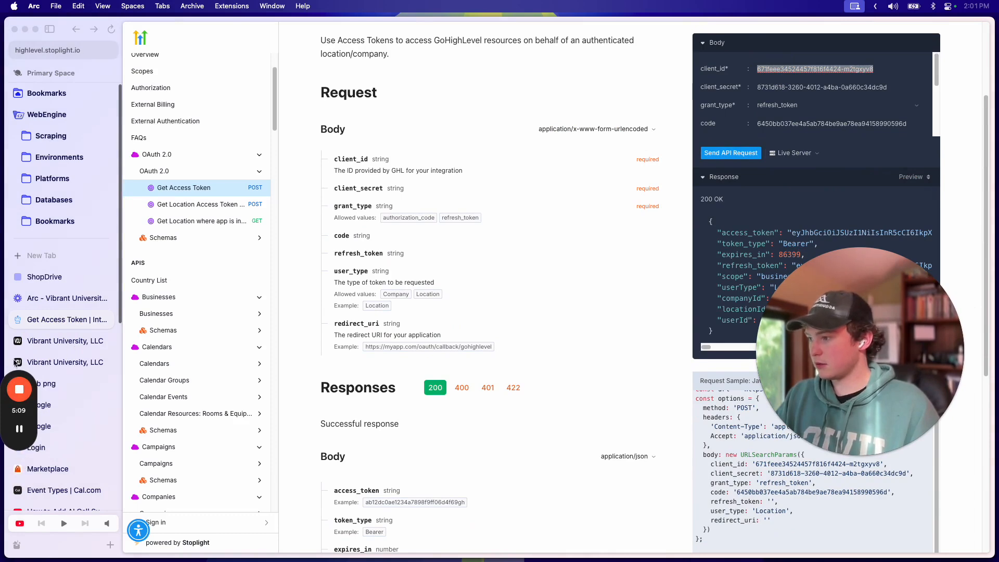
pyautogui.click(59, 361)
pyautogui.press('super+v')
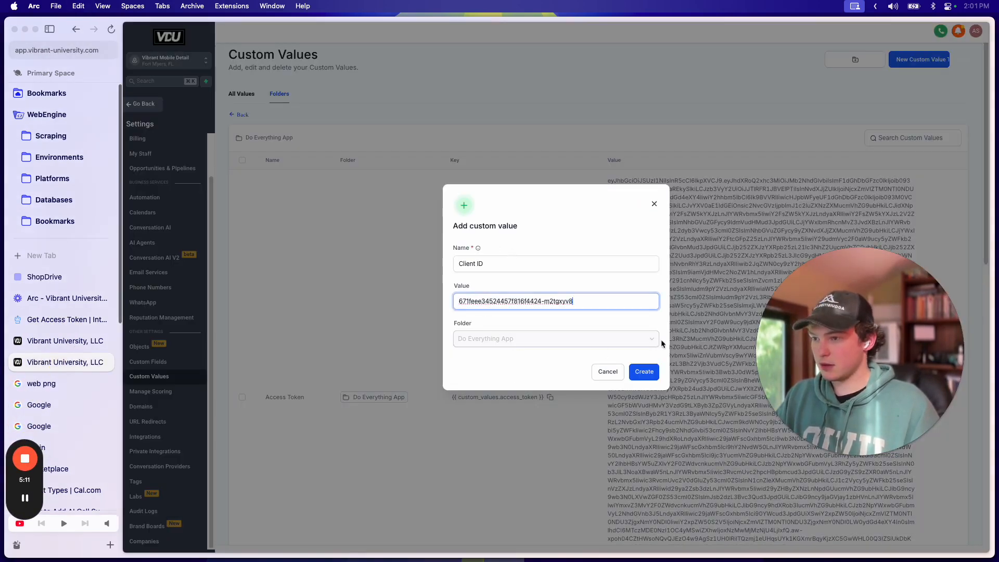
pyautogui.click(653, 372)
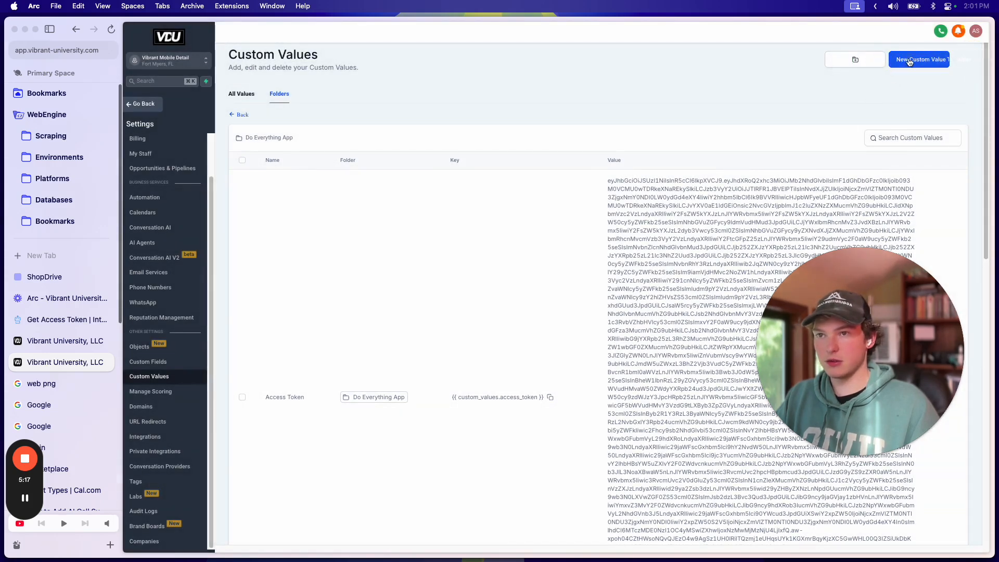
# Step: Create a 'Client Secret' custom value holding the client_secret copied from the API docs
pyautogui.click(910, 59)
pyautogui.click(521, 265)
pyautogui.write('Client Secr')
pyautogui.click(482, 301)
pyautogui.click(58, 319)
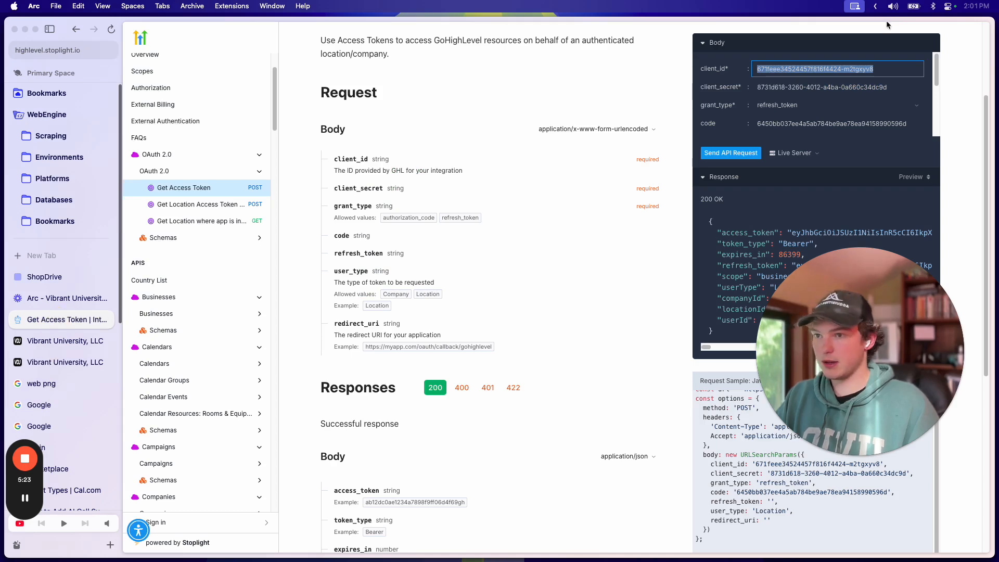
pyautogui.tripleClick(814, 86)
pyautogui.press('super+c')
pyautogui.click(56, 342)
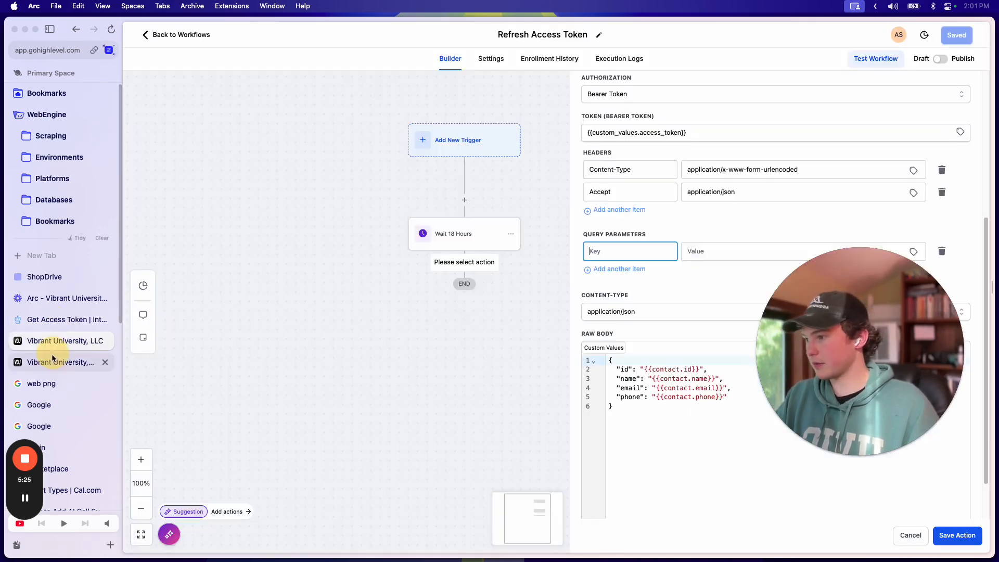
pyautogui.click(54, 360)
pyautogui.press('super+v')
pyautogui.click(643, 371)
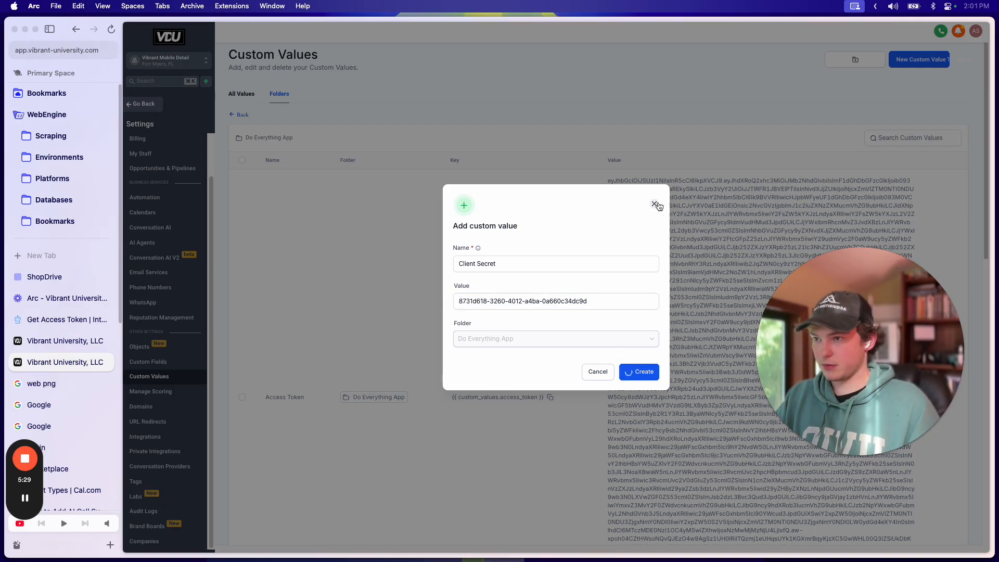
# Step: Return to the Refresh Access Token workflow's Custom Webhook form
pyautogui.scroll(-12, 548, 333)
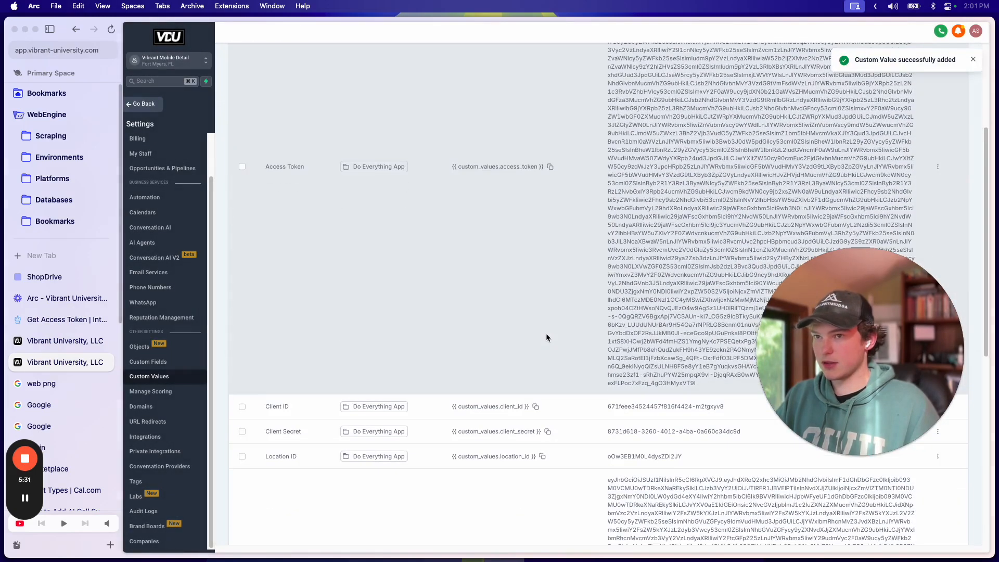
pyautogui.scroll(9, 548, 333)
pyautogui.scroll(5, 544, 334)
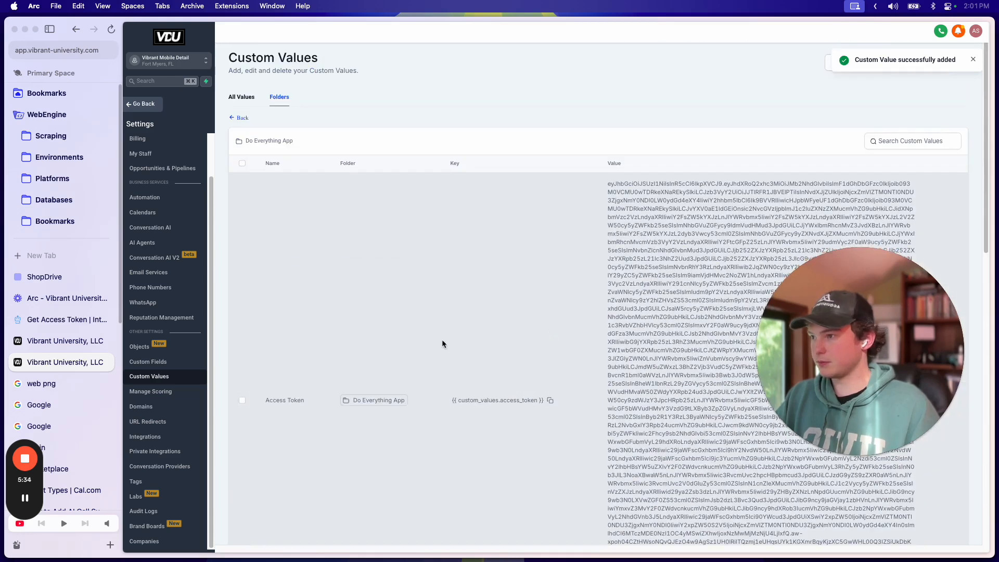
pyautogui.click(43, 340)
pyautogui.moveTo(907, 363); pyautogui.dragTo(291, 414)
# Step: Enter client_id as the first query parameter key, checking the name in the API docs
pyautogui.click(636, 249)
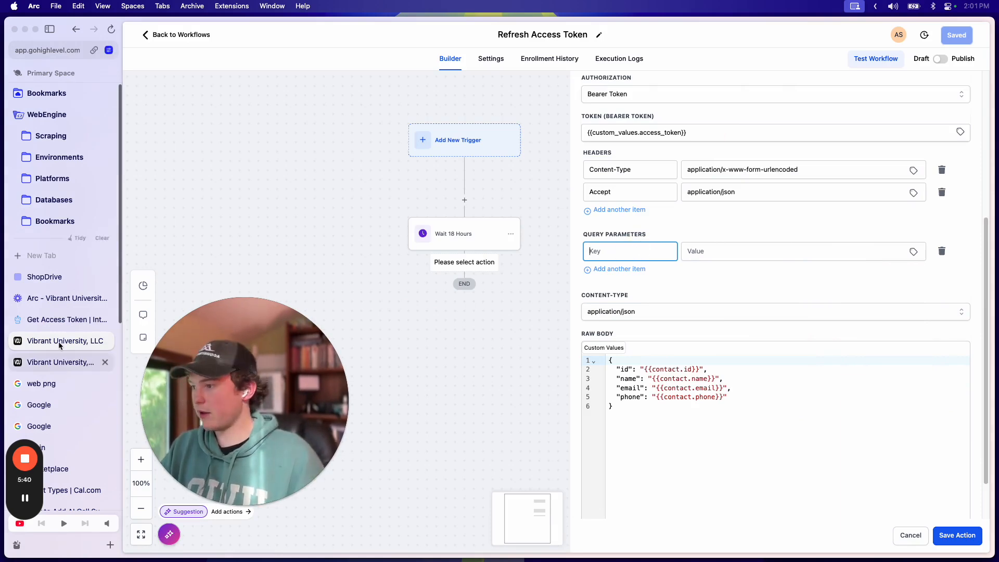
pyautogui.click(63, 320)
pyautogui.scroll(3, 781, 156)
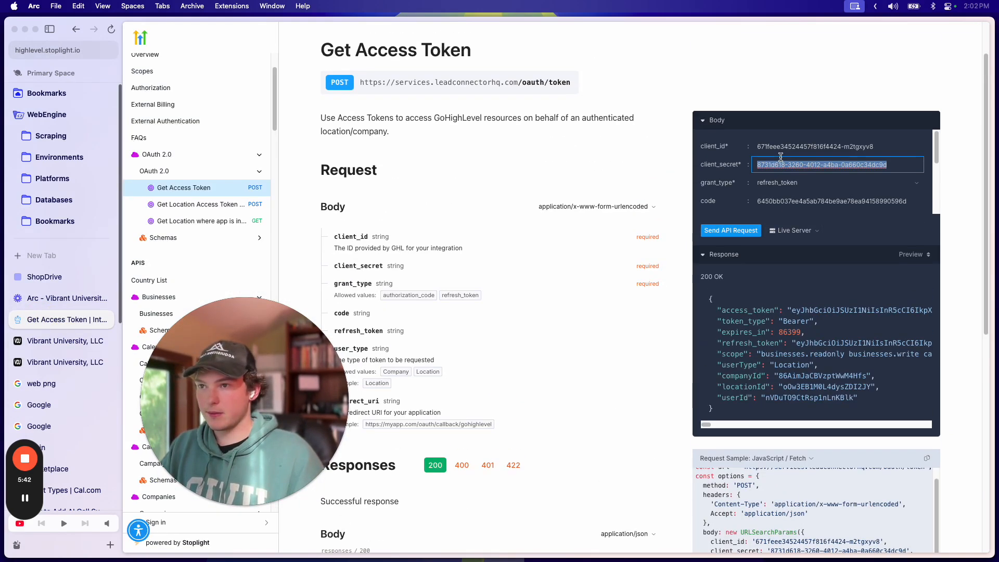
pyautogui.scroll(-10, 591, 328)
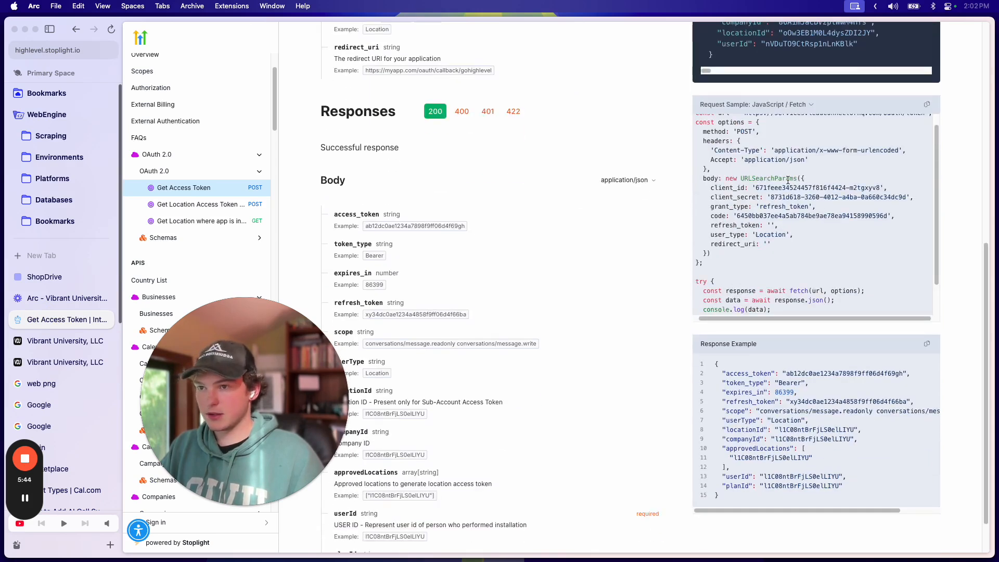
pyautogui.scroll(1, 745, 190)
pyautogui.doubleClick(716, 190)
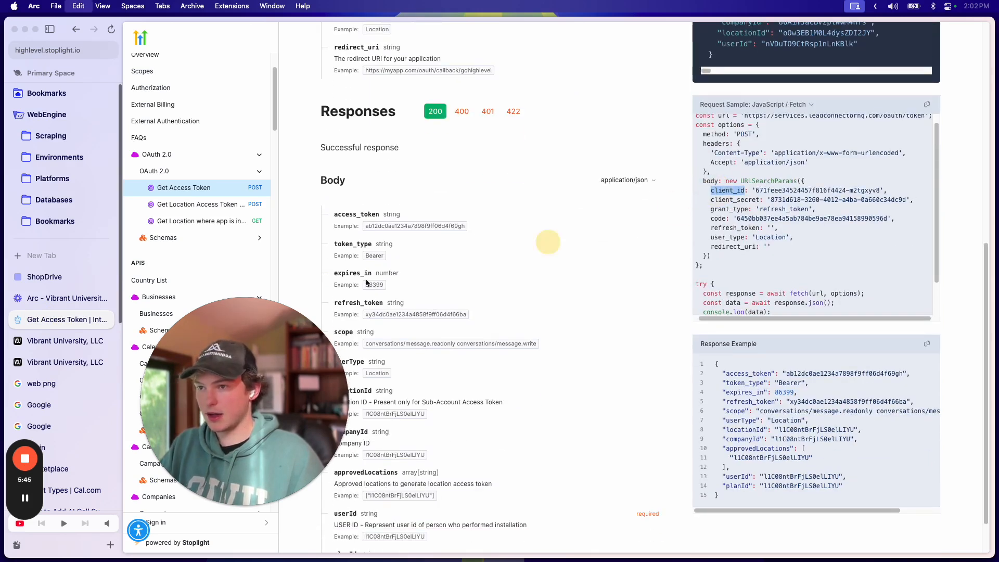
pyautogui.click(39, 278)
pyautogui.click(46, 342)
pyautogui.click(46, 362)
pyautogui.click(47, 345)
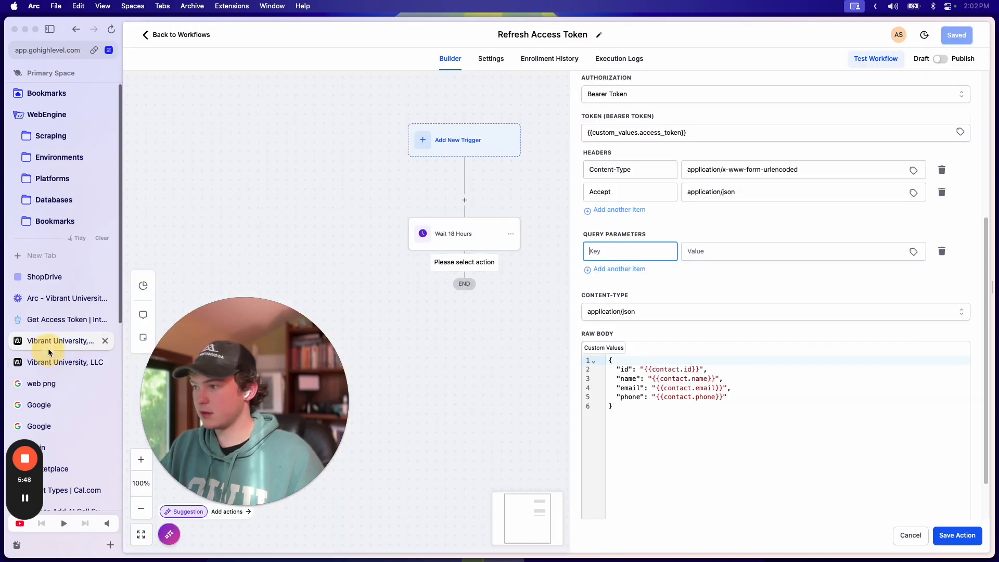
# Step: Add a second, empty query-parameter row below client_id
pyautogui.click(744, 253)
pyautogui.click(818, 300)
pyautogui.click(870, 252)
pyautogui.click(912, 254)
pyautogui.click(846, 257)
pyautogui.click(912, 254)
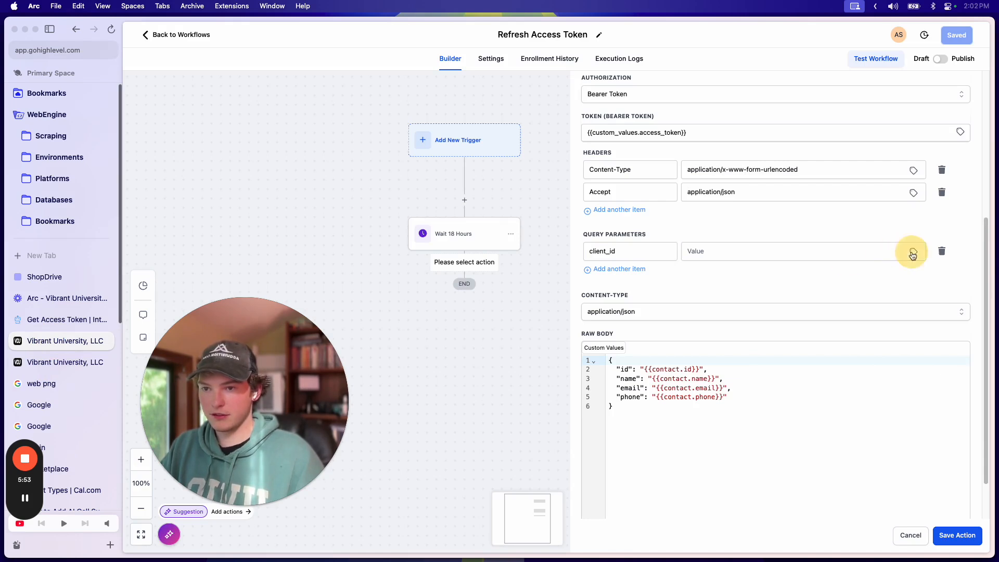
pyautogui.click(798, 244)
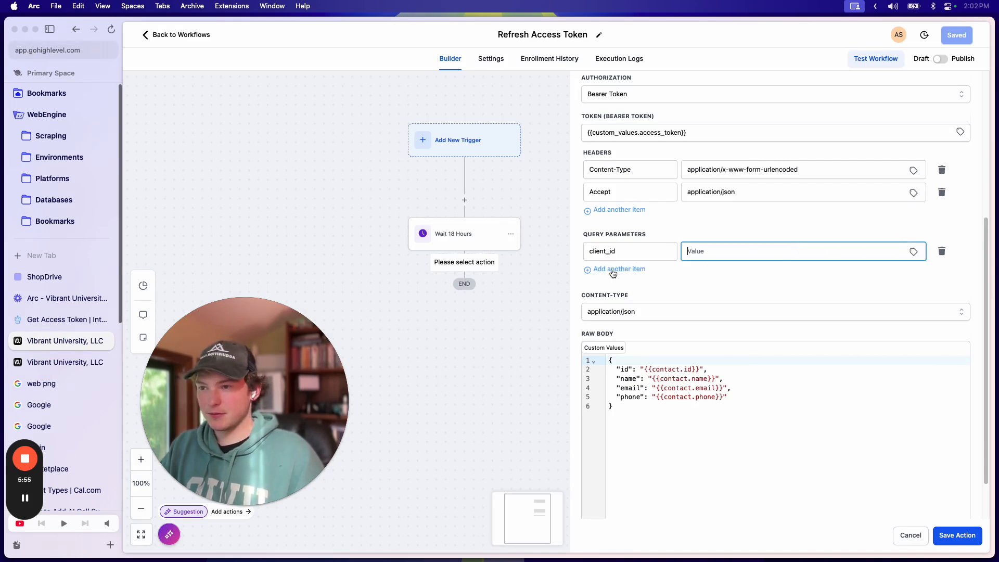
pyautogui.click(606, 269)
pyautogui.click(916, 276)
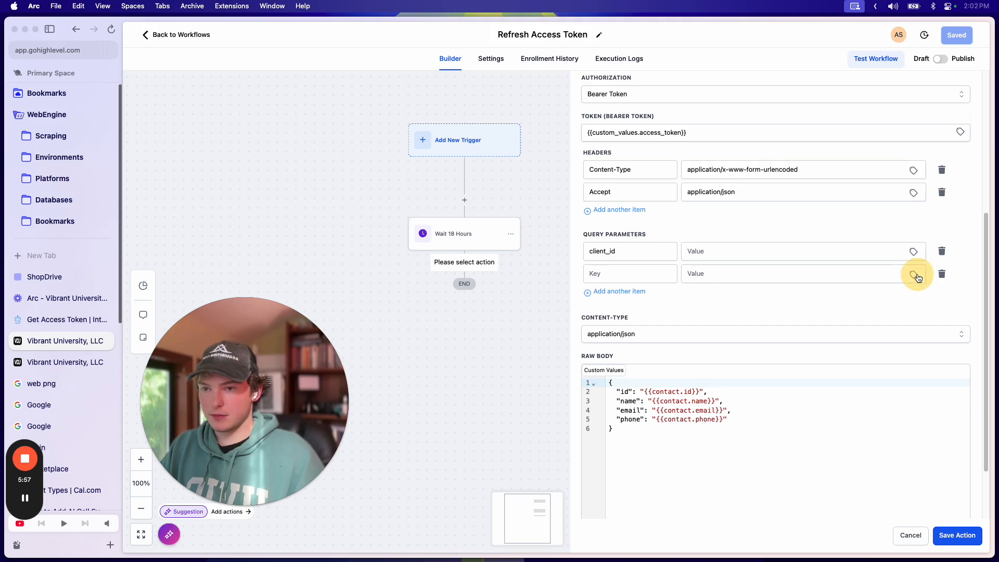
pyautogui.click(889, 275)
pyautogui.click(915, 276)
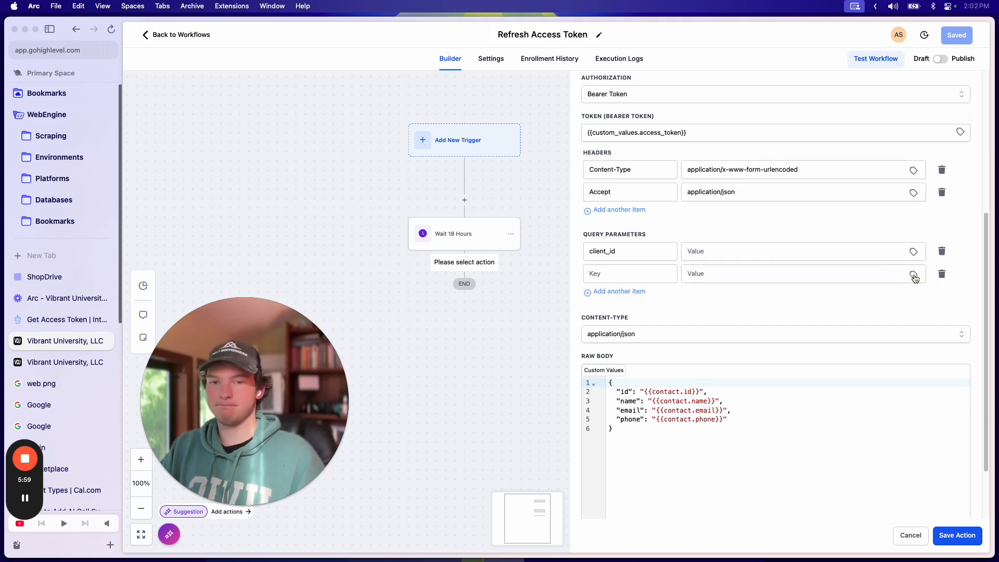
pyautogui.click(709, 252)
# Step: Set content type to application/x-www-form-urlencoded, remove the empty body row, and try saving
pyautogui.scroll(-3, 712, 351)
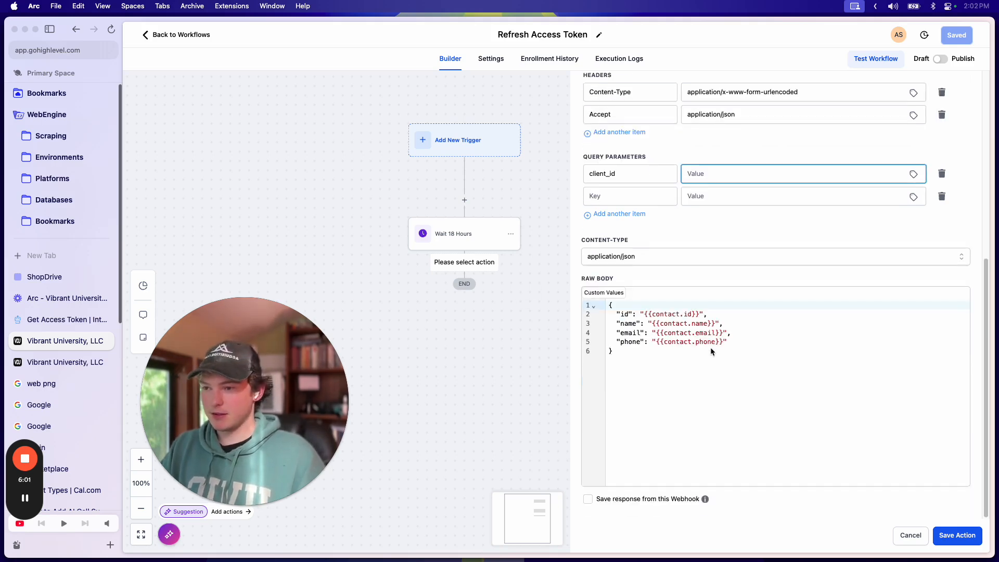
pyautogui.click(609, 256)
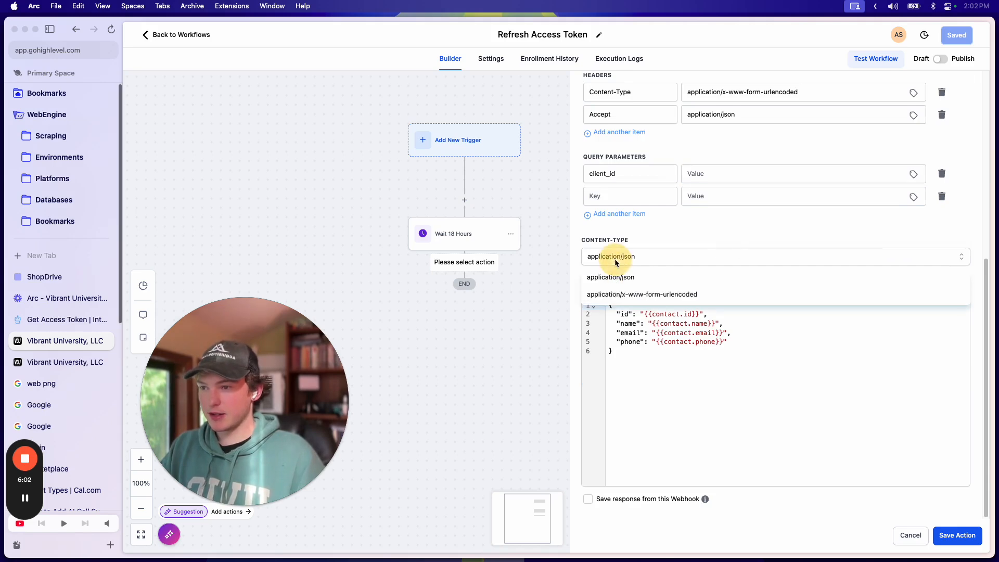
pyautogui.click(651, 291)
pyautogui.click(641, 462)
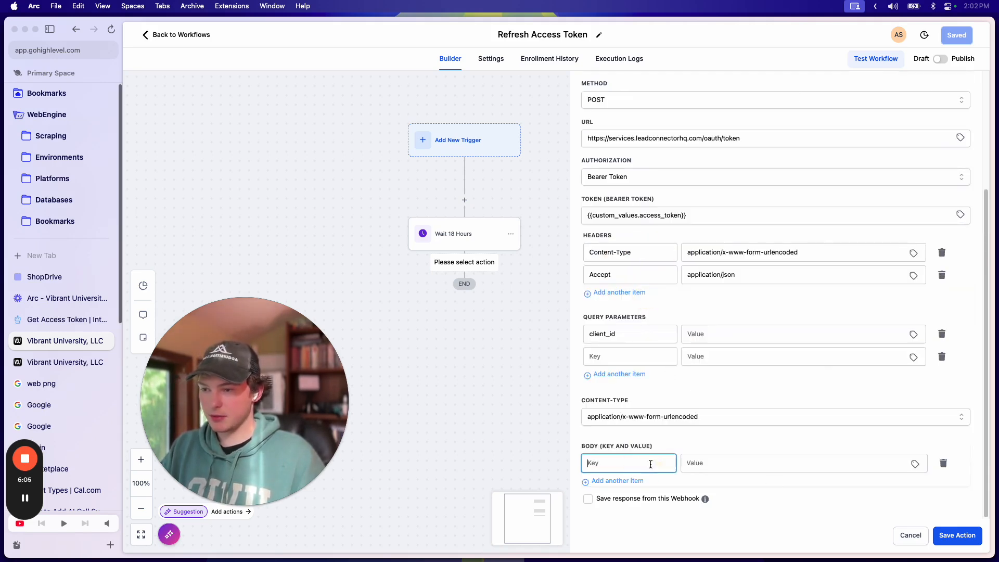
pyautogui.click(950, 469)
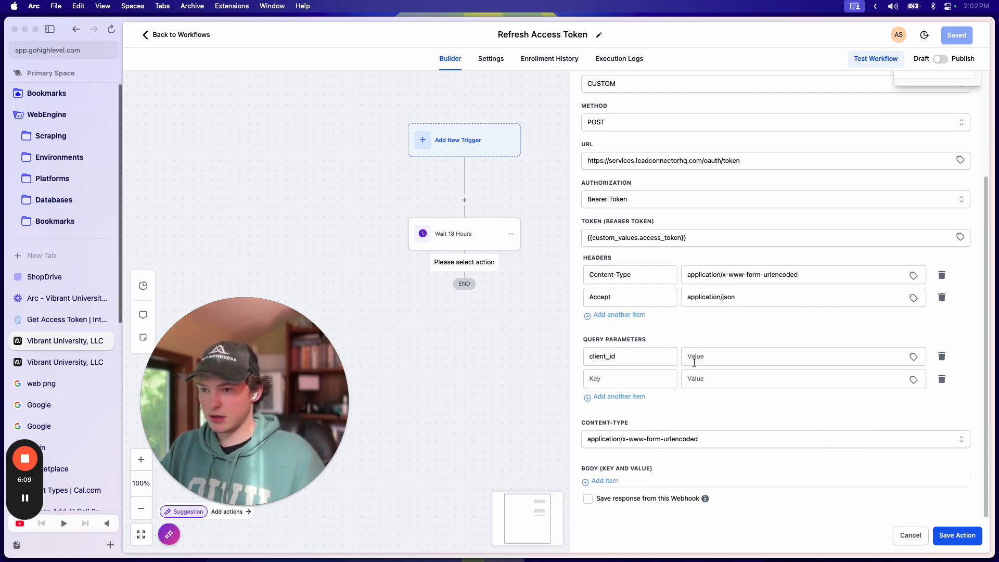
pyautogui.click(955, 535)
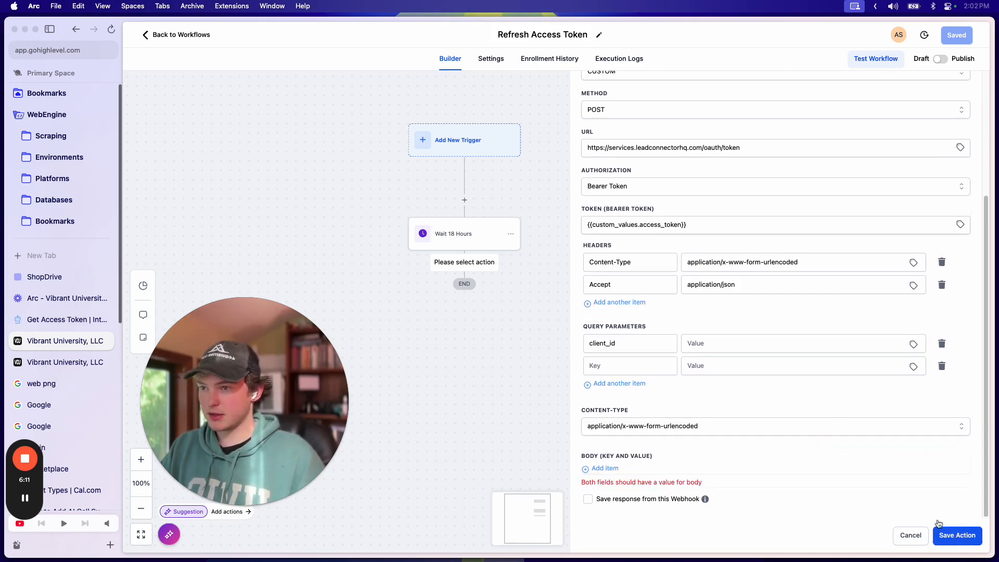
# Step: Insert the Do Everything App Location ID custom value as the client_id value
pyautogui.click(974, 85)
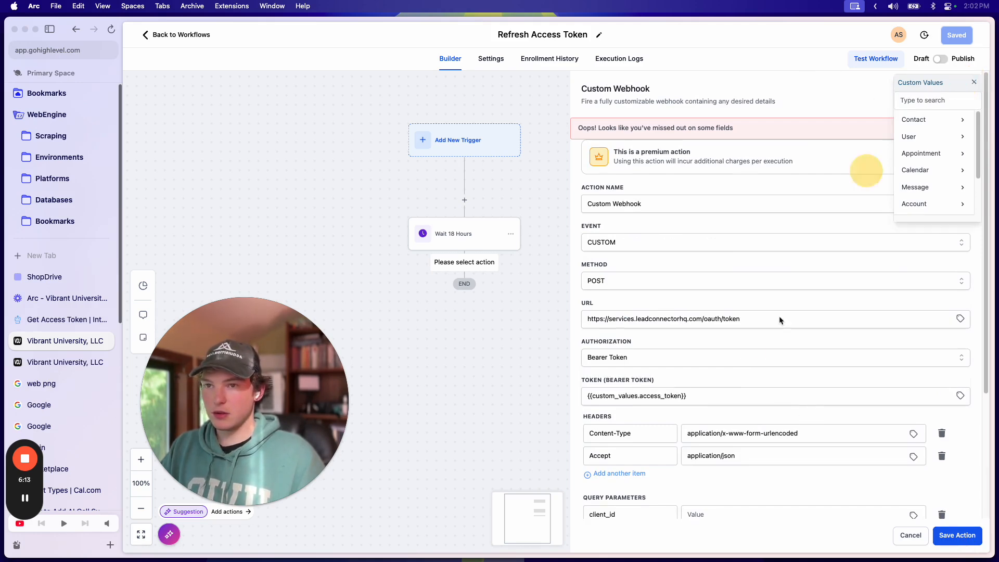
pyautogui.scroll(-5, 762, 352)
pyautogui.click(905, 321)
pyautogui.scroll(5, 905, 322)
pyautogui.scroll(-5, 932, 400)
pyautogui.click(916, 345)
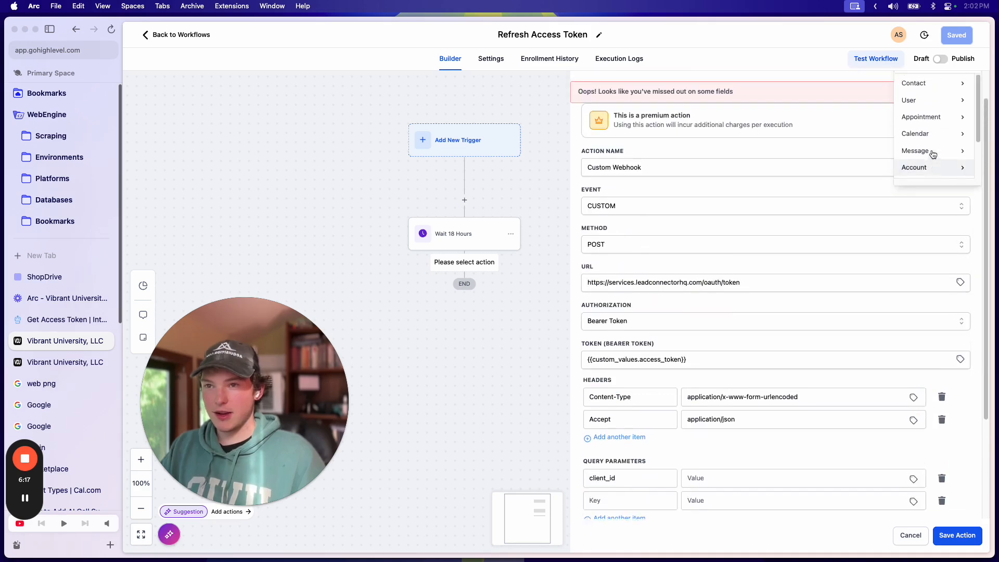
pyautogui.scroll(-3, 929, 156)
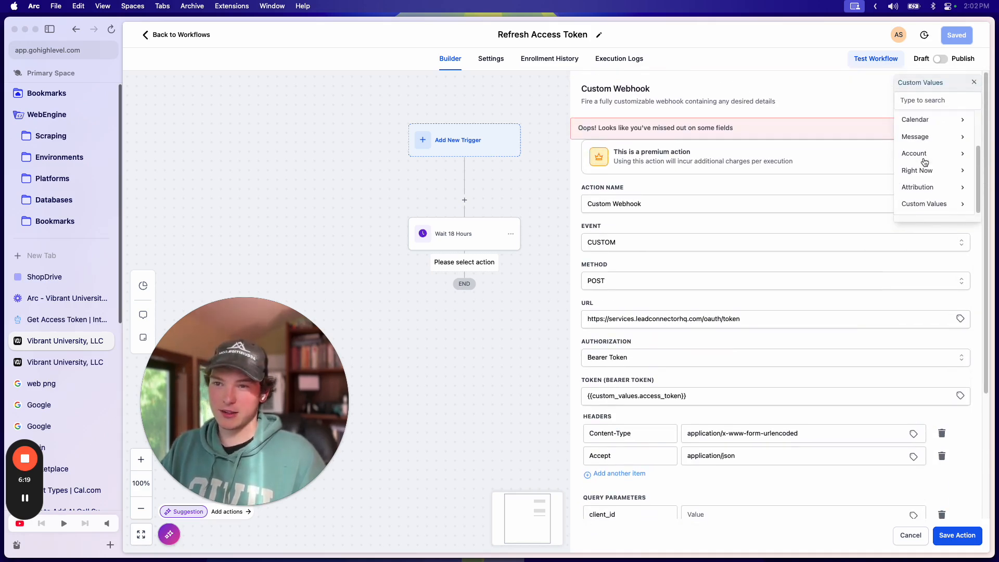
pyautogui.click(936, 203)
pyautogui.scroll(-3, 929, 151)
pyautogui.scroll(2, 930, 156)
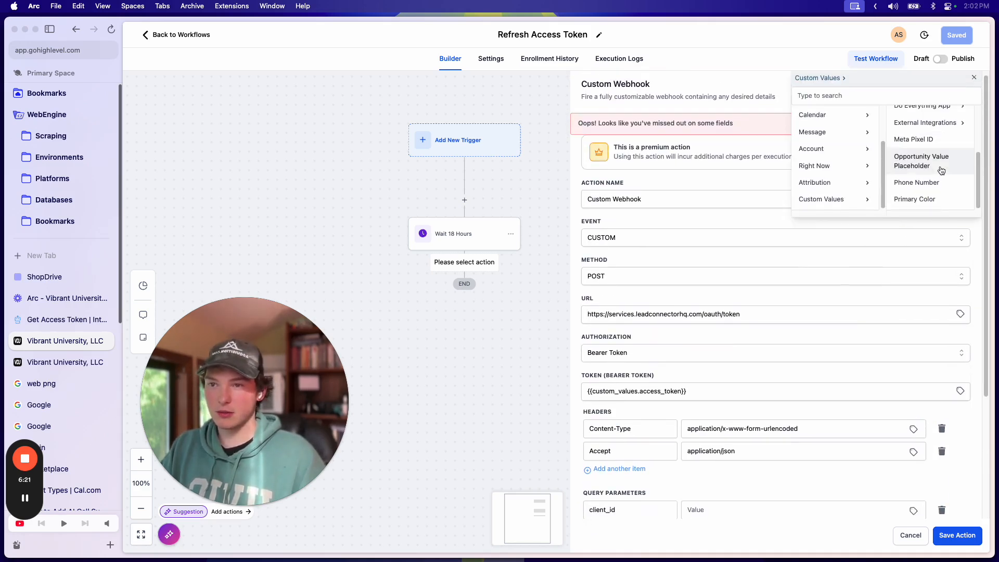
pyautogui.click(937, 166)
pyautogui.click(943, 133)
# Step: Start the second query parameter's key and bring up the Get Access Token docs
pyautogui.tripleClick(766, 343)
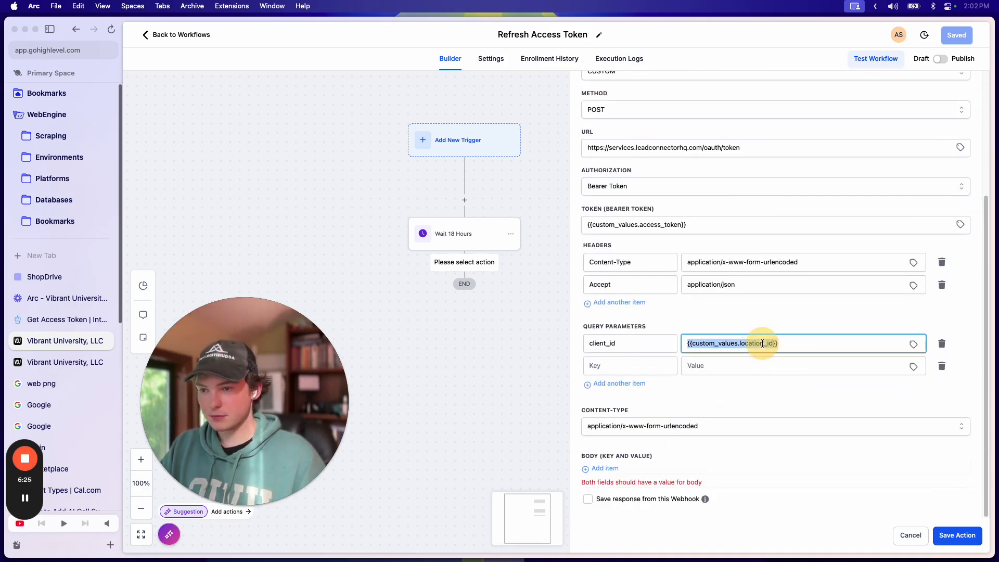
pyautogui.click(622, 362)
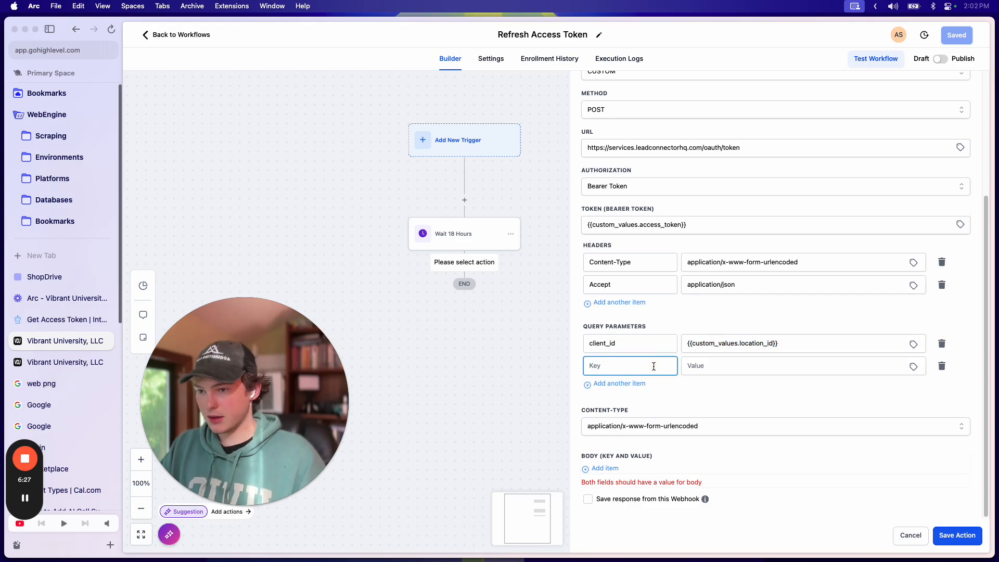
pyautogui.click(46, 319)
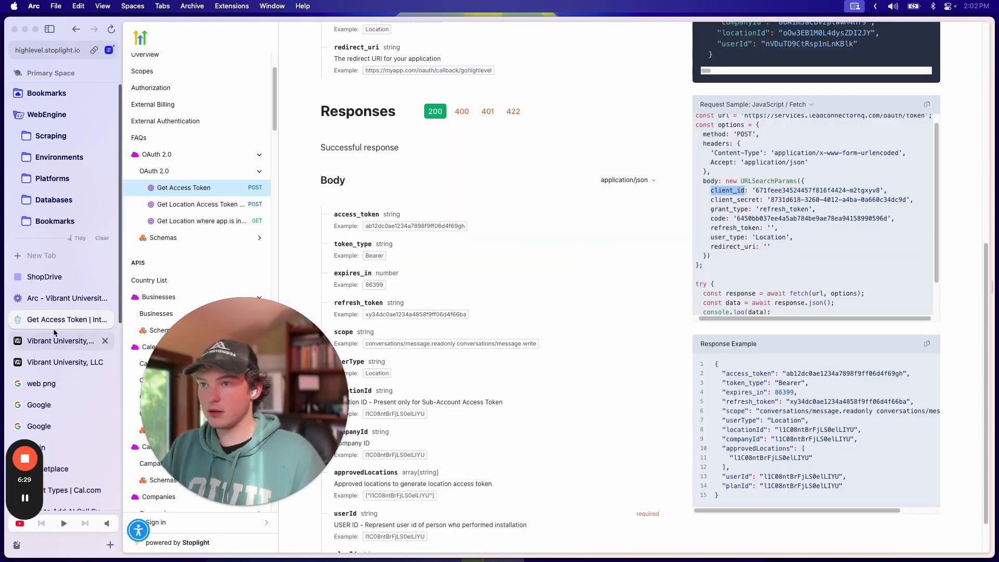
# Step: Check the grant_type parameter in the Get Access Token request sample
pyautogui.scroll(5, 685, 189)
pyautogui.scroll(-3, 654, 323)
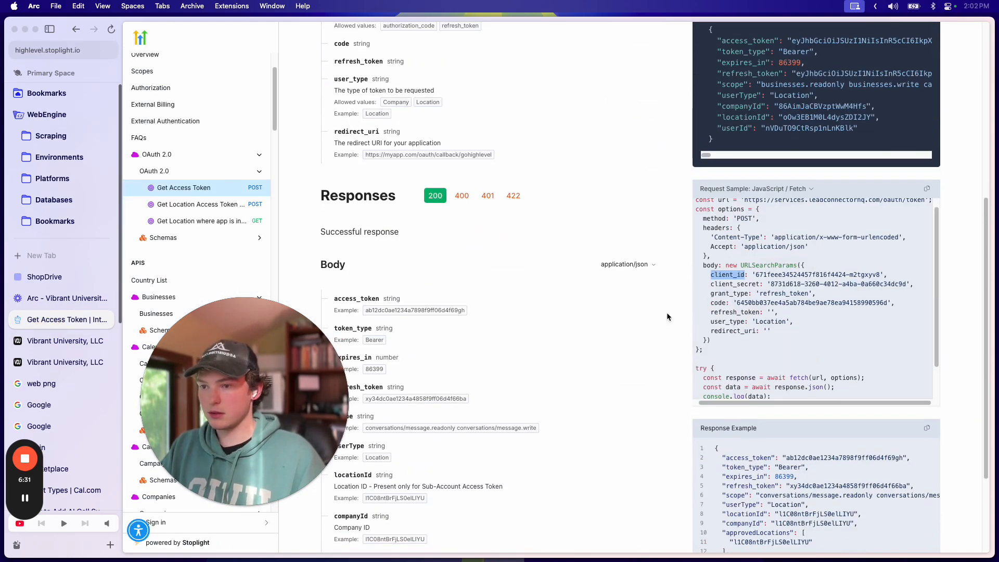
pyautogui.doubleClick(726, 294)
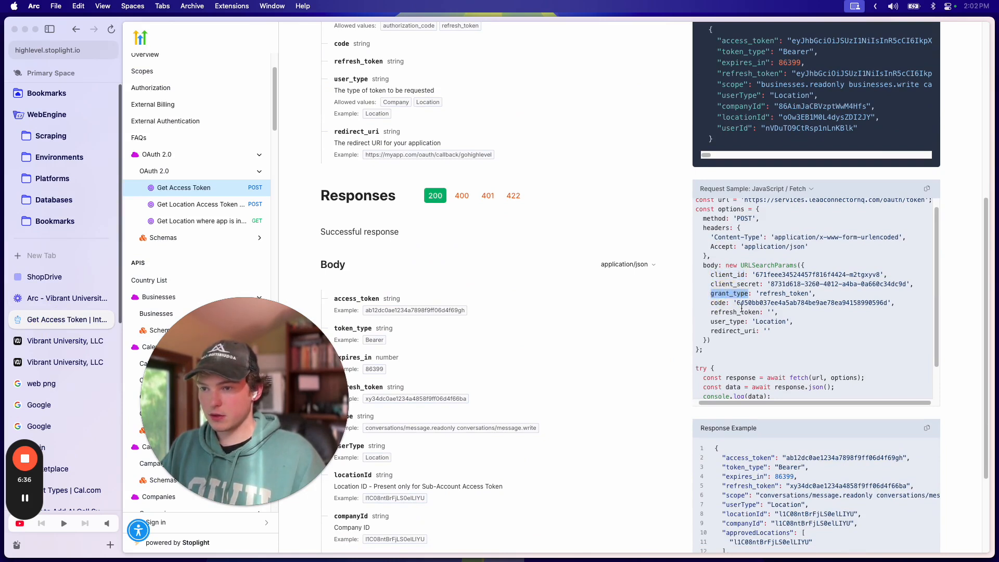
pyautogui.click(49, 279)
pyautogui.click(51, 325)
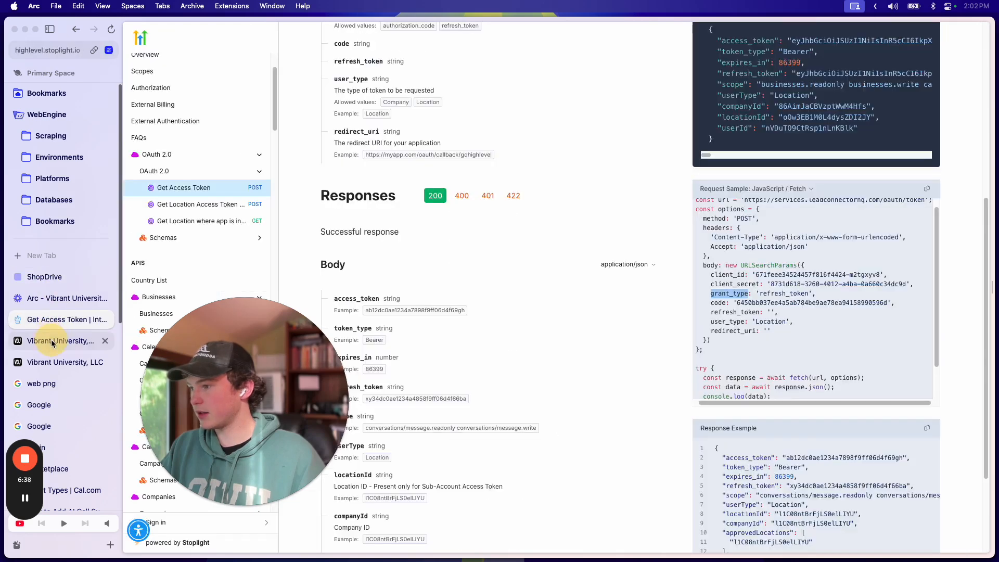
pyautogui.click(51, 341)
# Step: Set grant_type to refresh_token and remove location_id from the client_id value
pyautogui.click(689, 371)
pyautogui.write('refvr')
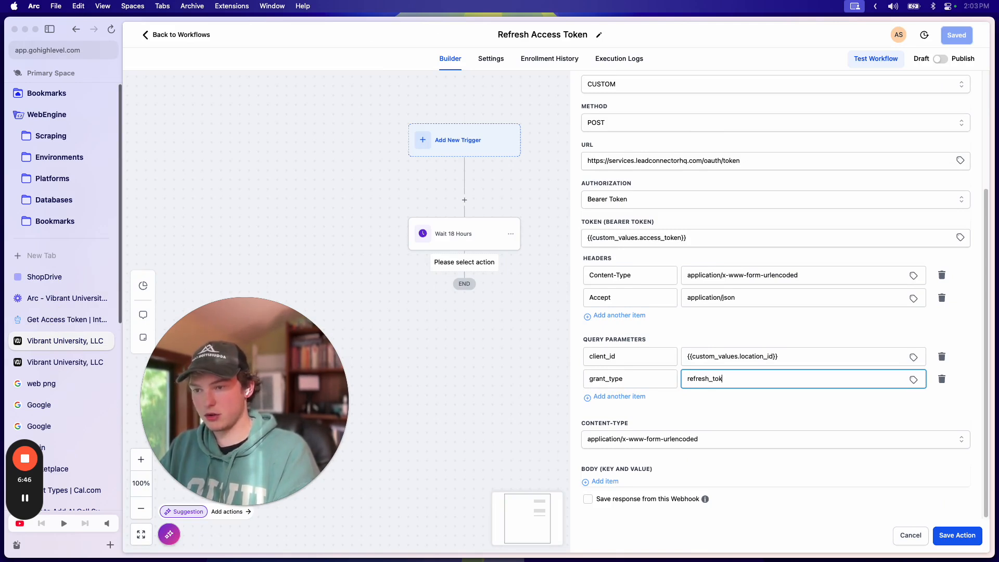
pyautogui.moveTo(774, 356); pyautogui.dragTo(739, 356)
pyautogui.press('BackSpace')
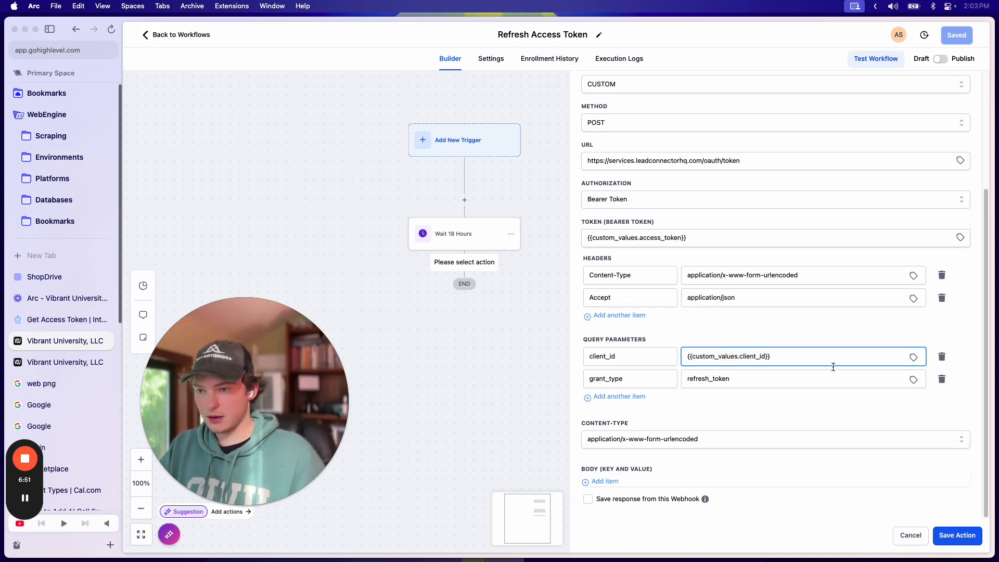
# Step: Add a client_secret query parameter mapped to a Do Everything App custom value
pyautogui.click(604, 397)
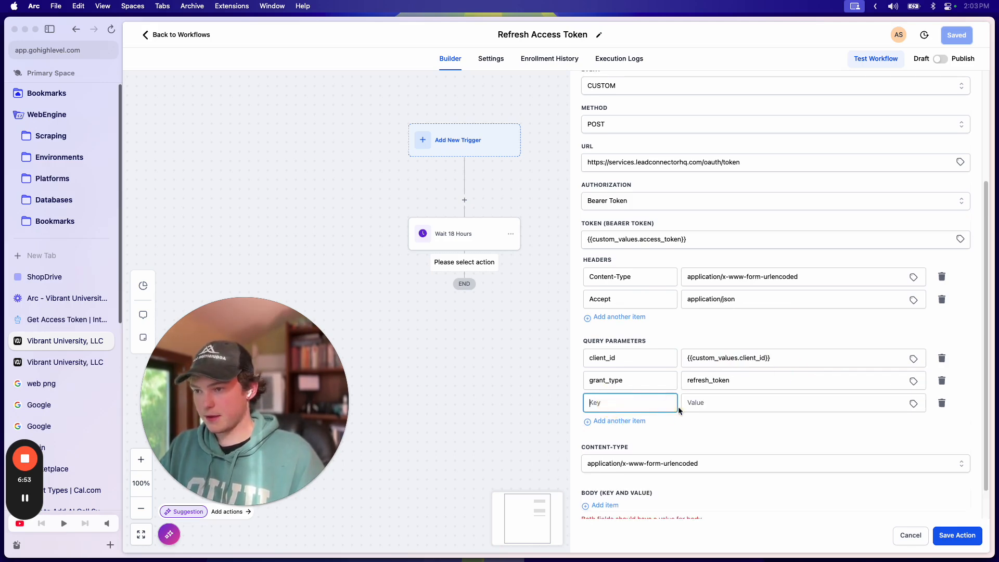
pyautogui.write('client_secret')
pyautogui.click(907, 401)
pyautogui.click(913, 404)
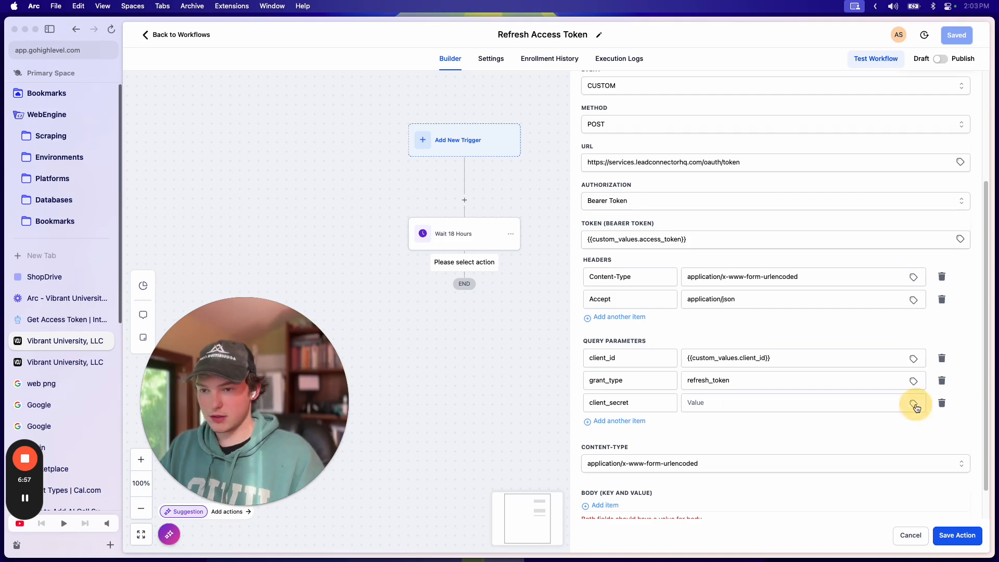
pyautogui.scroll(-3, 957, 78)
pyautogui.click(932, 141)
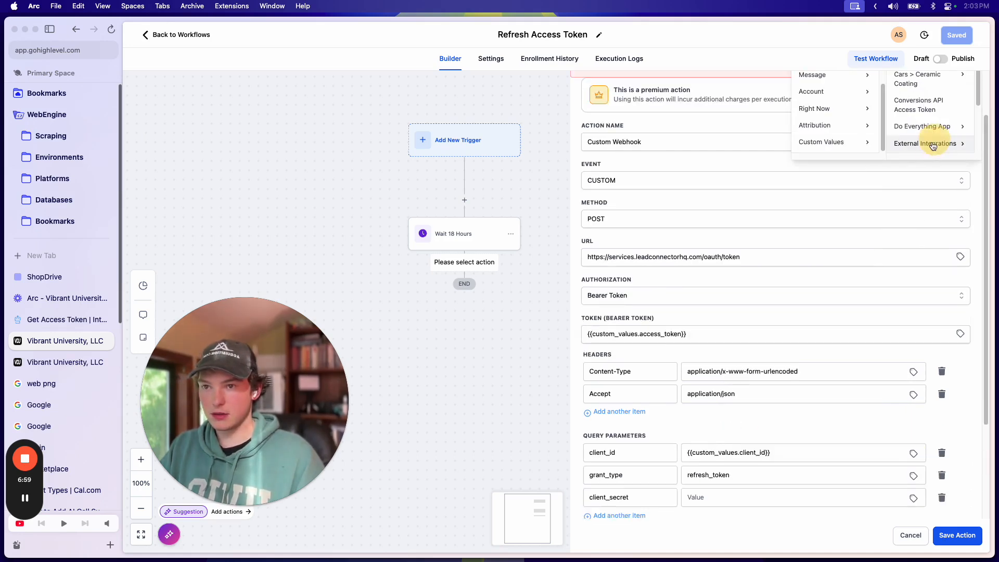
pyautogui.click(932, 127)
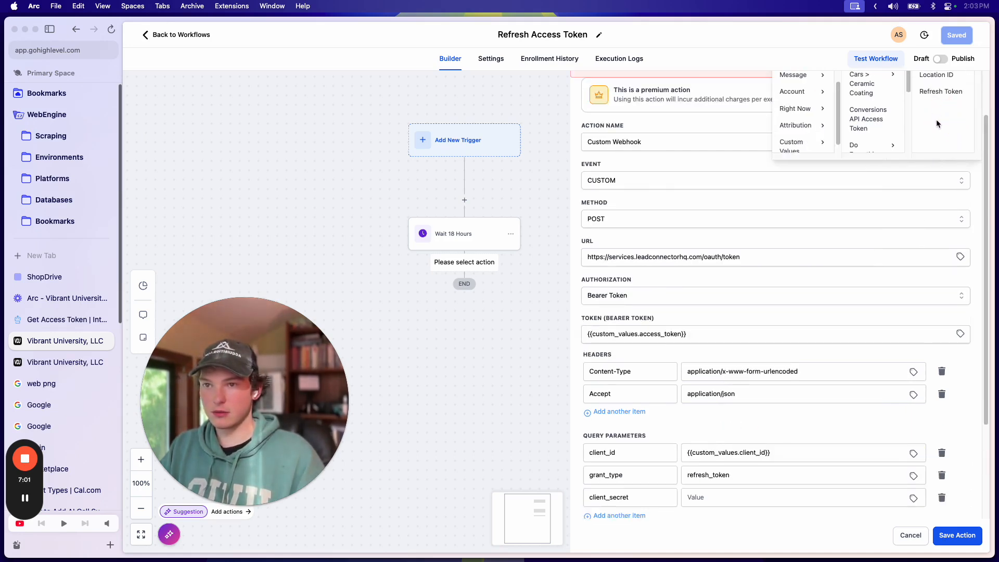
pyautogui.scroll(-2, 950, 128)
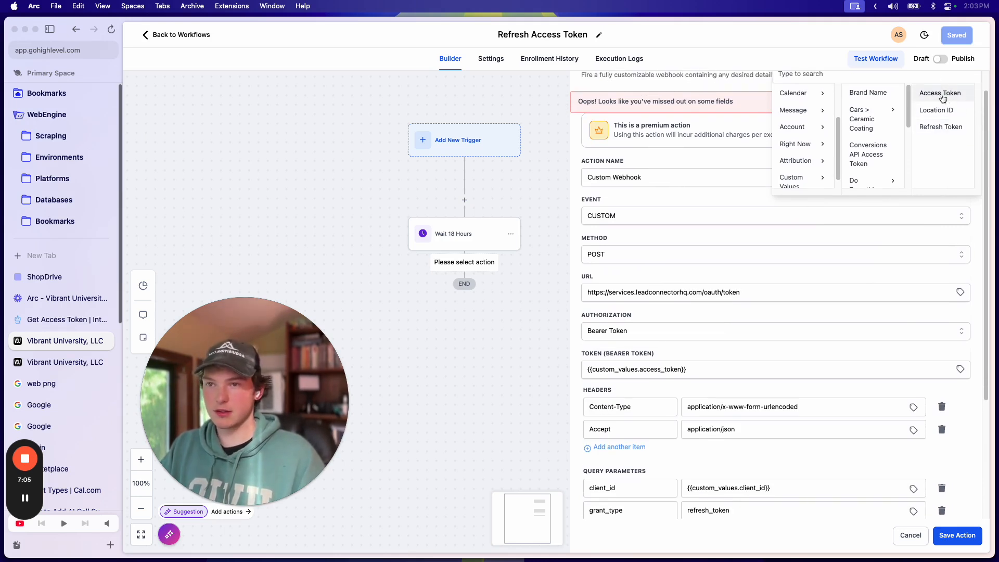
pyautogui.click(940, 93)
pyautogui.scroll(-5, 753, 361)
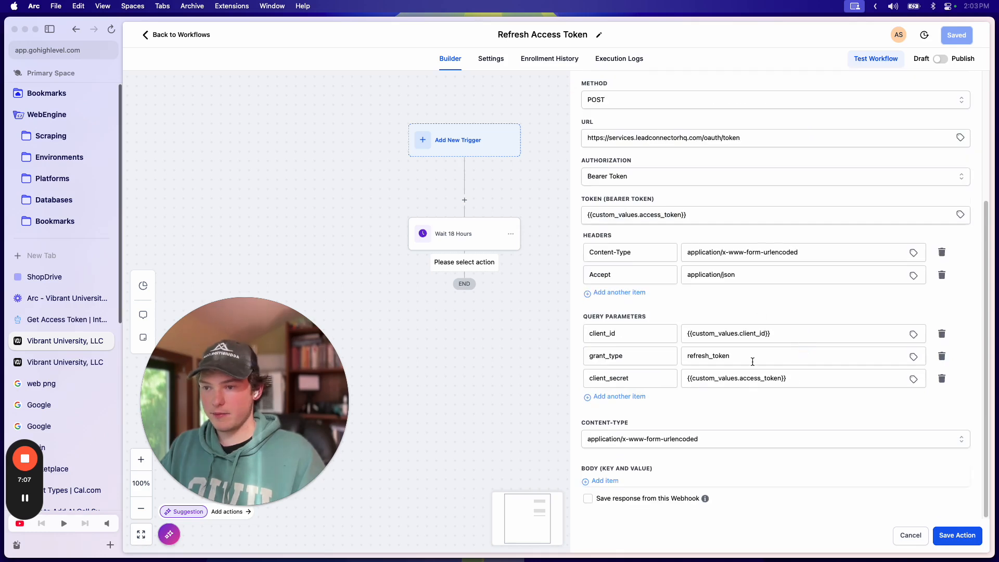
# Step: Add a refresh_token parameter from the copied tag and correct both custom-value names
pyautogui.click(619, 396)
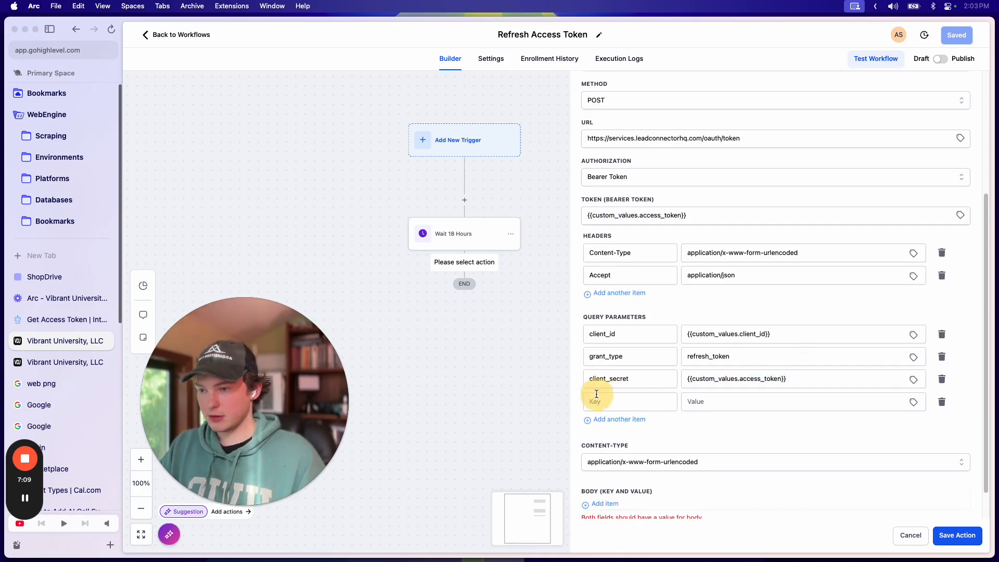
pyautogui.click(637, 402)
pyautogui.write('refresh_token')
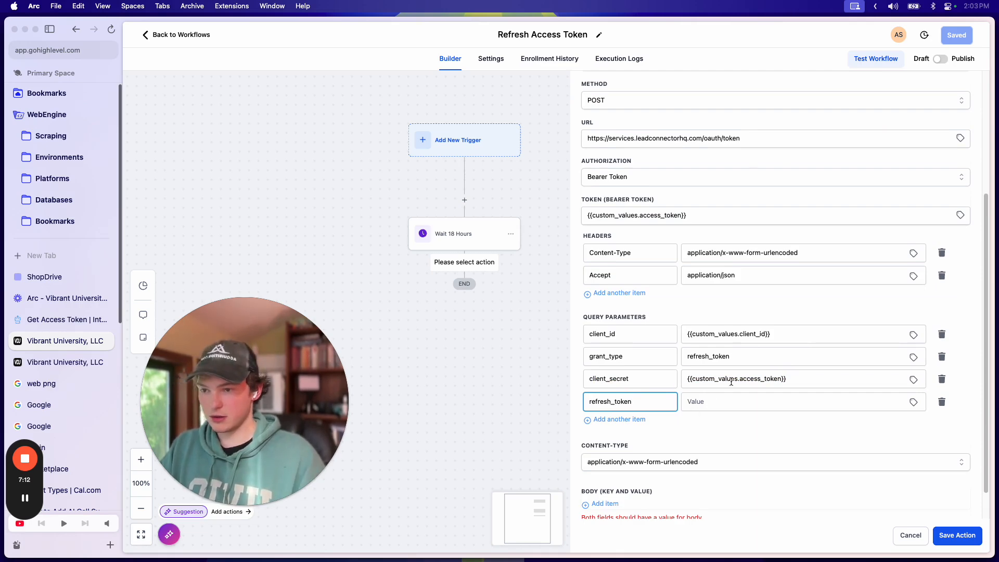
pyautogui.tripleClick(732, 383)
pyautogui.press('super+c')
pyautogui.click(747, 401)
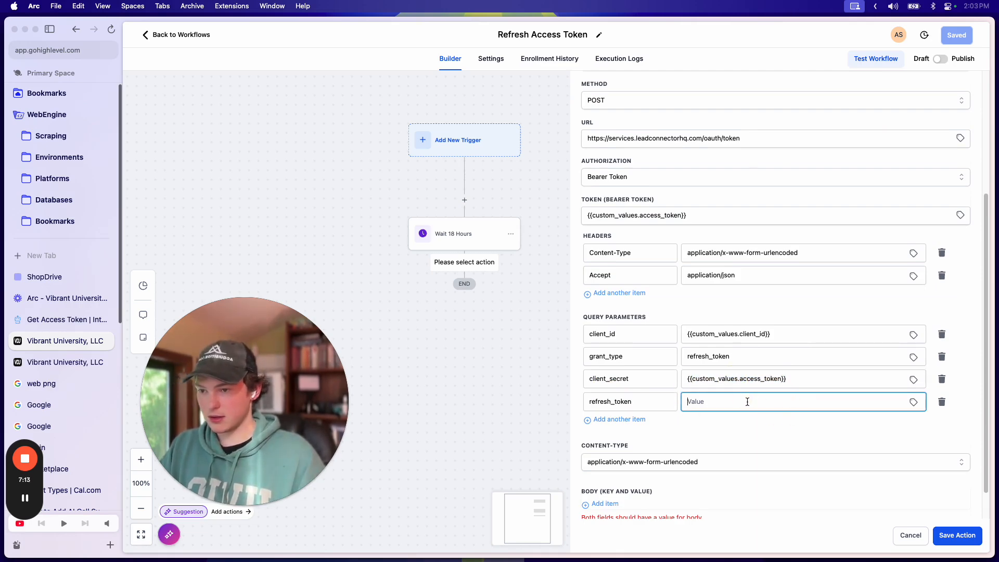
pyautogui.press('super+v')
pyautogui.doubleClick(759, 401)
pyautogui.write('refre')
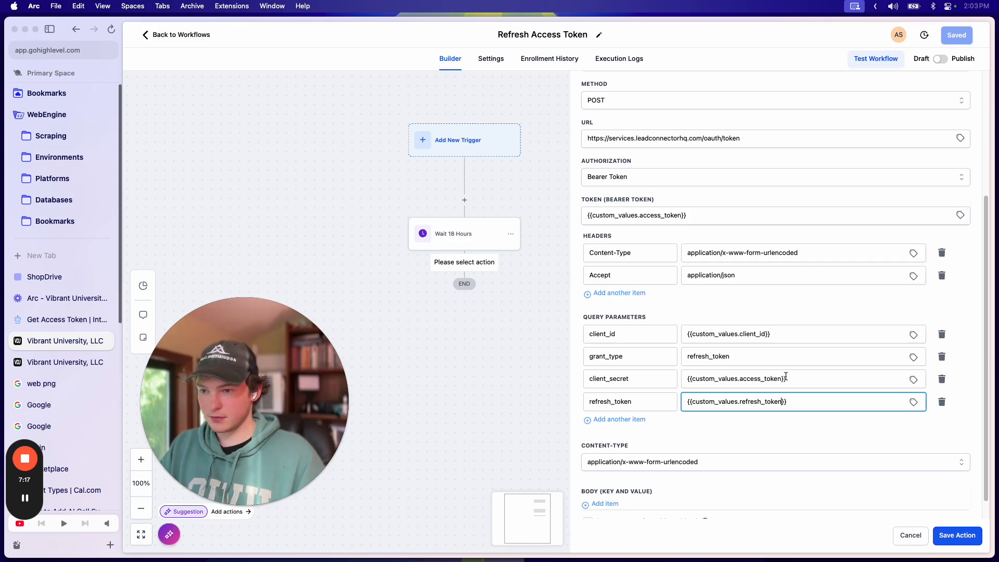
pyautogui.doubleClick(748, 380)
pyautogui.write('a')
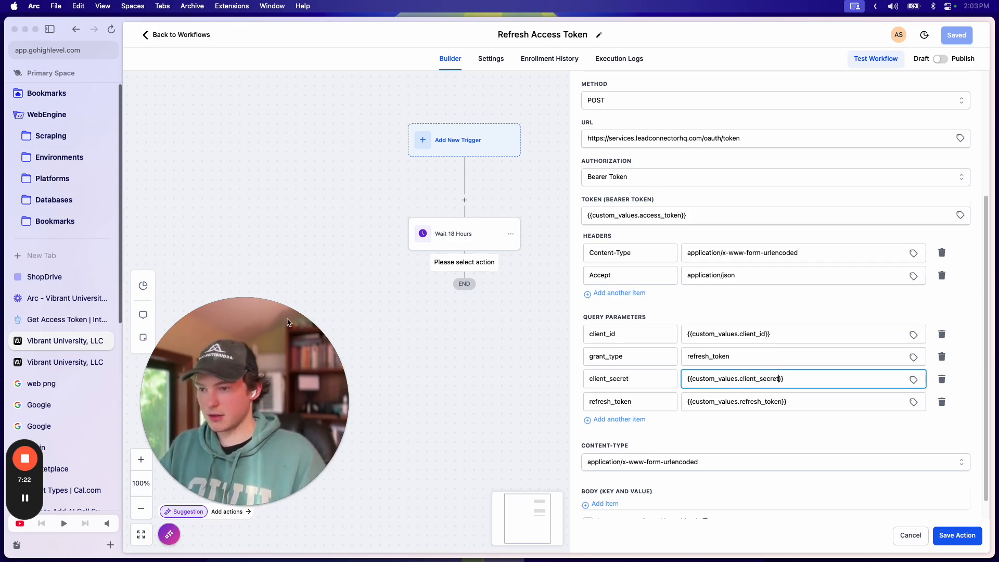
# Step: Verify the refresh_token and user_type parameter names against the API docs and custom values
pyautogui.click(67, 319)
pyautogui.click(740, 298)
pyautogui.doubleClick(731, 306)
pyautogui.doubleClick(740, 314)
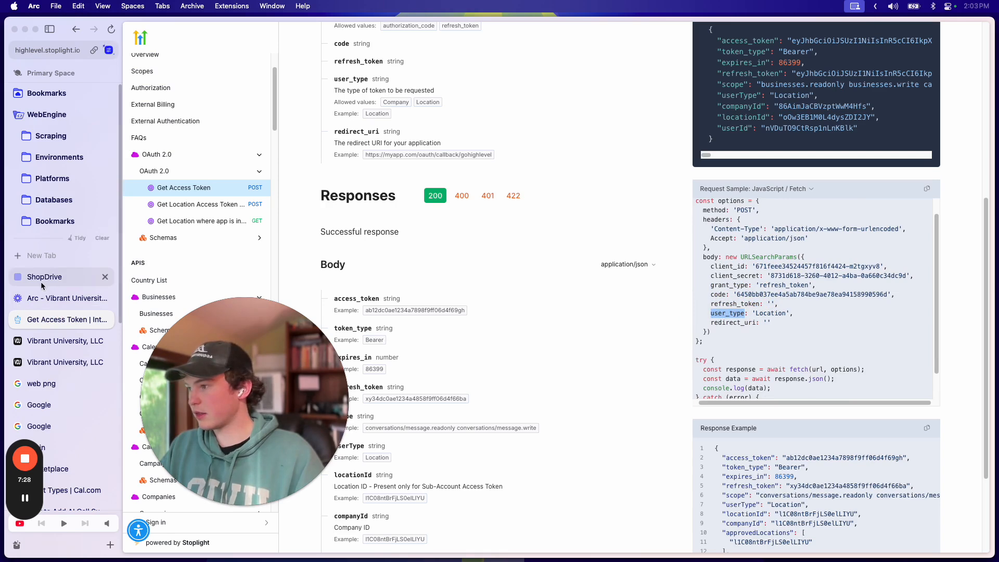
pyautogui.scroll(5, 875, 286)
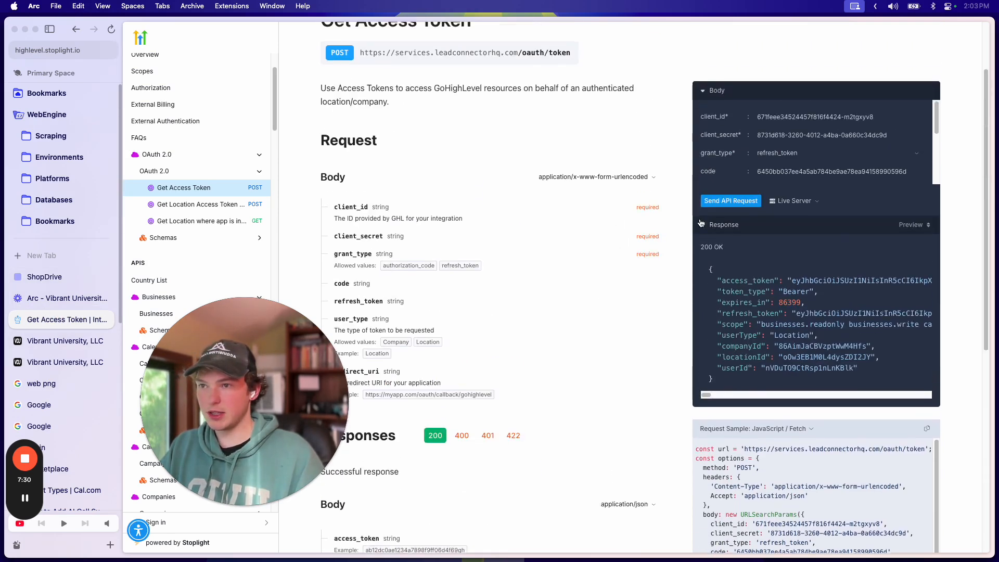
pyautogui.scroll(-1, 796, 182)
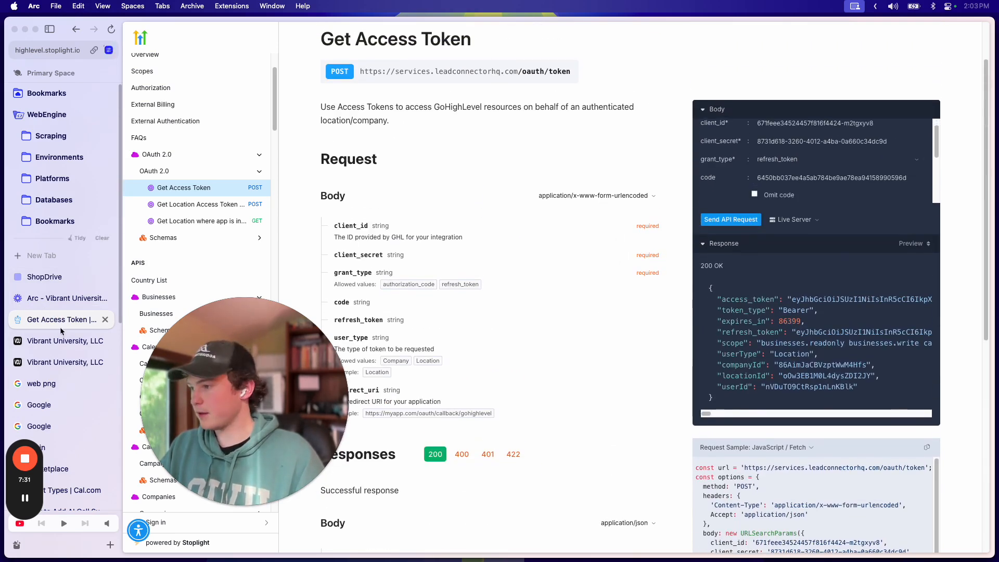
pyautogui.click(58, 361)
pyautogui.click(58, 348)
pyautogui.scroll(-1, 810, 395)
# Step: Save the Custom Webhook action and the whole workflow, then reload the page
pyautogui.click(773, 415)
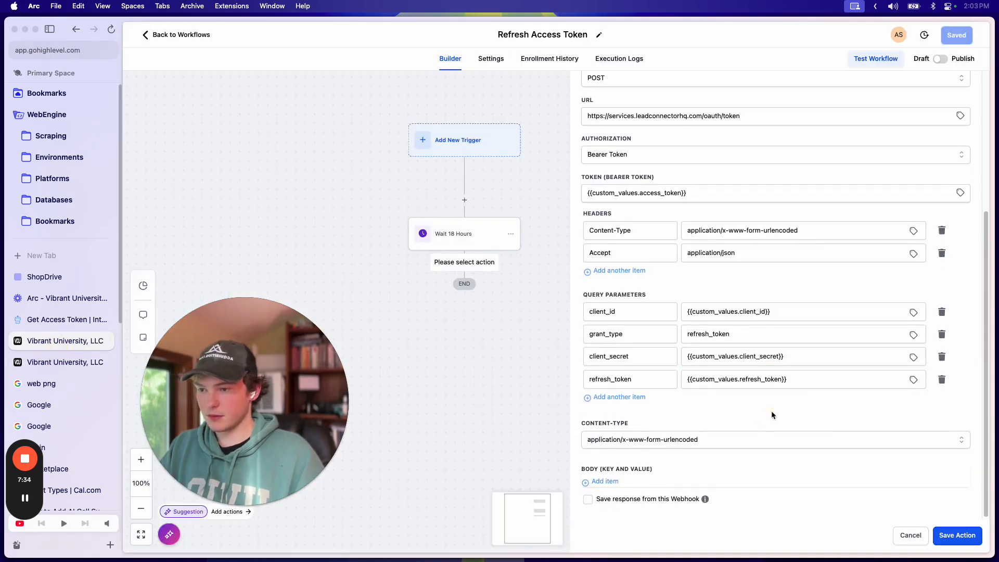
pyautogui.scroll(3, 821, 405)
pyautogui.scroll(-3, 852, 448)
pyautogui.click(976, 543)
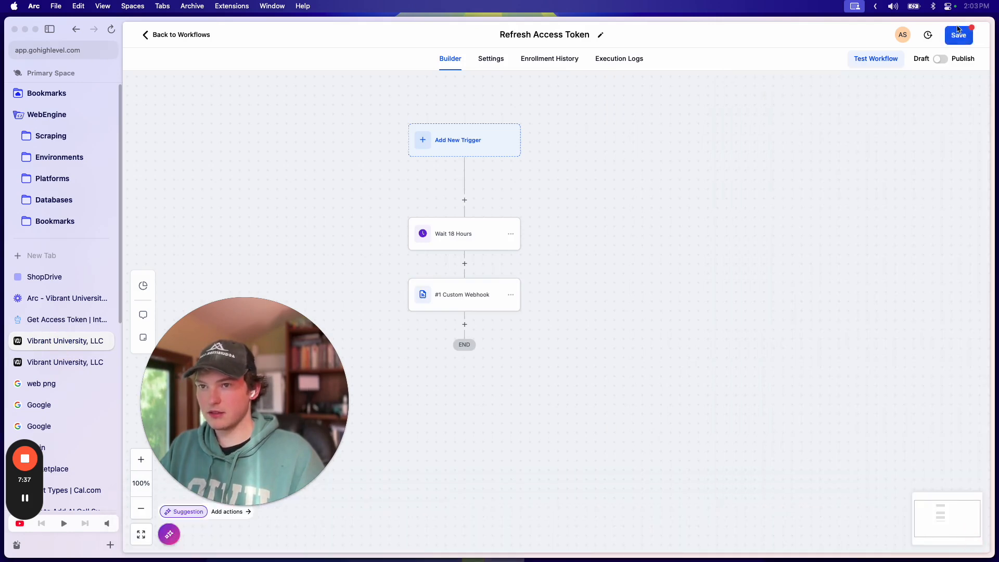
pyautogui.click(961, 36)
pyautogui.click(978, 39)
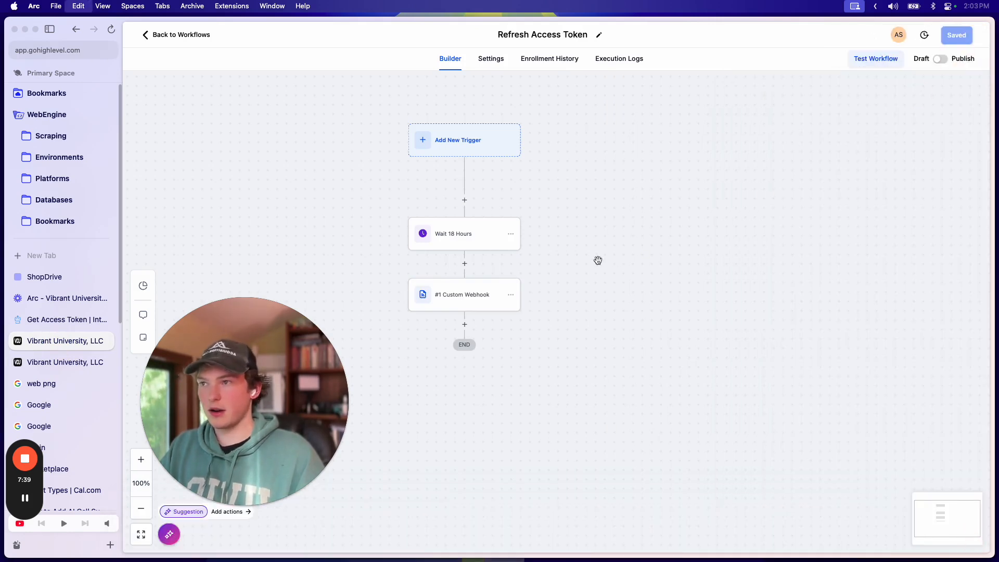
pyautogui.press('super+f')
pyautogui.press('super+r')
pyautogui.click(964, 46)
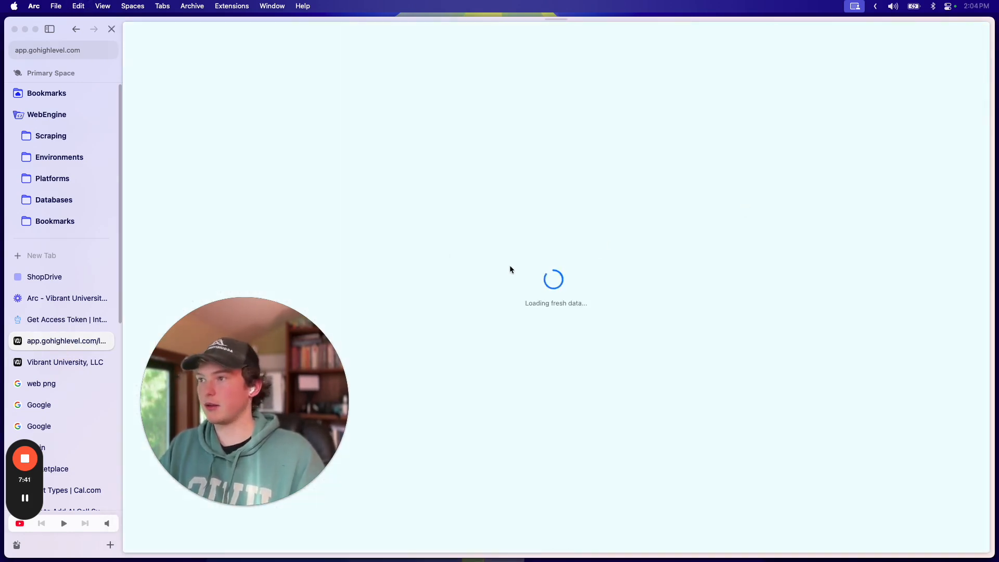
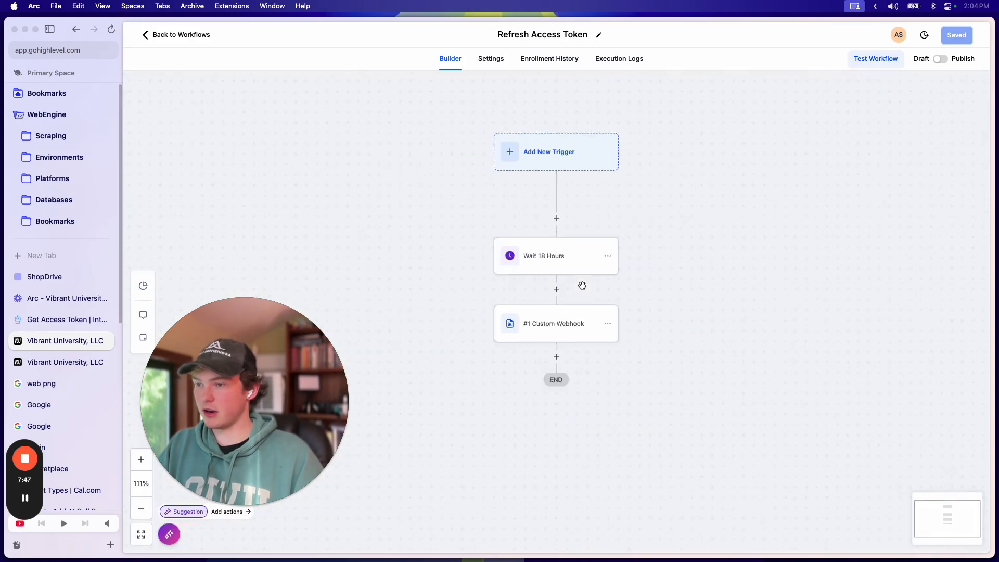
# Step: Turn on 'Save response from this Webhook' in the Custom Webhook action
pyautogui.click(558, 266)
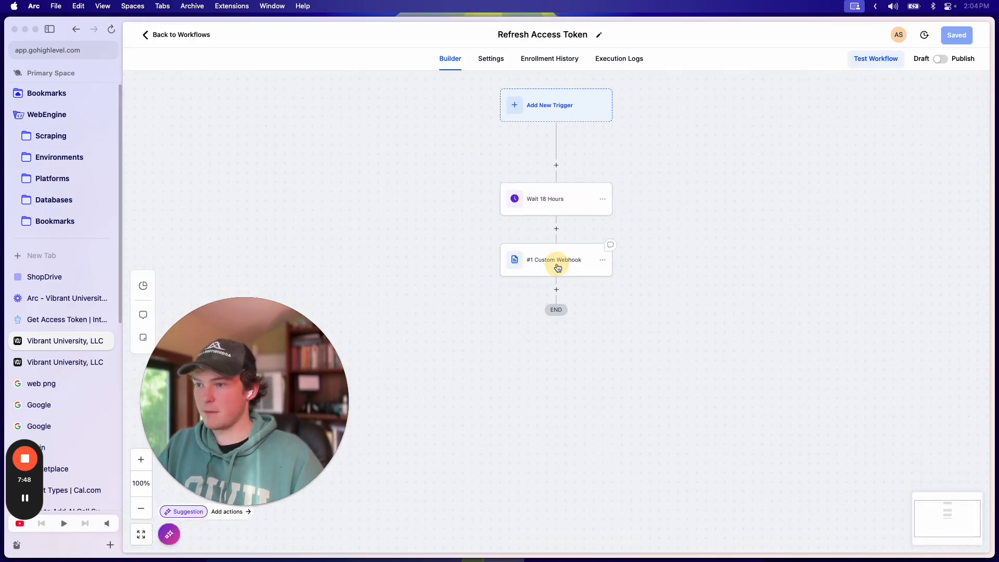
pyautogui.click(584, 272)
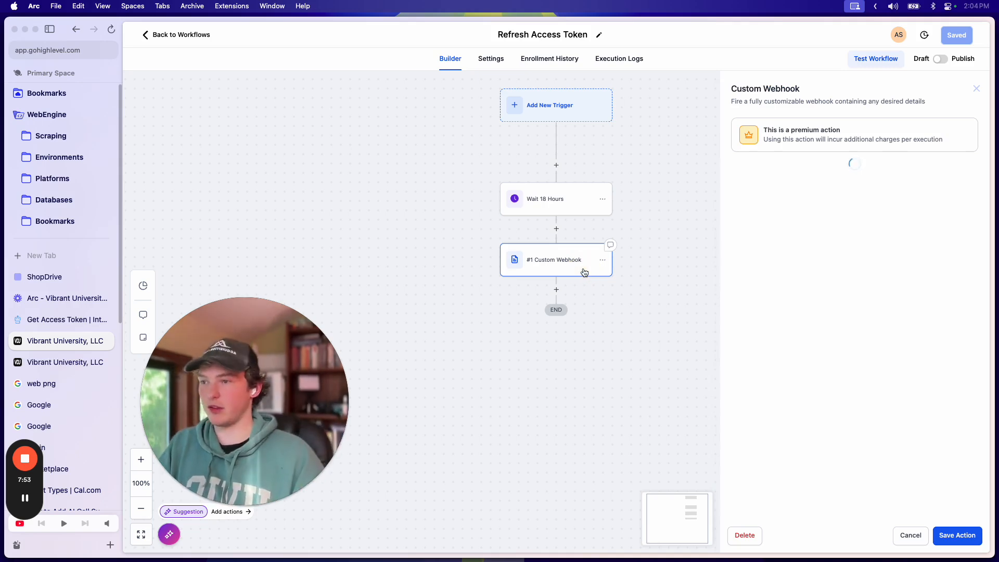
pyautogui.scroll(-4, 805, 321)
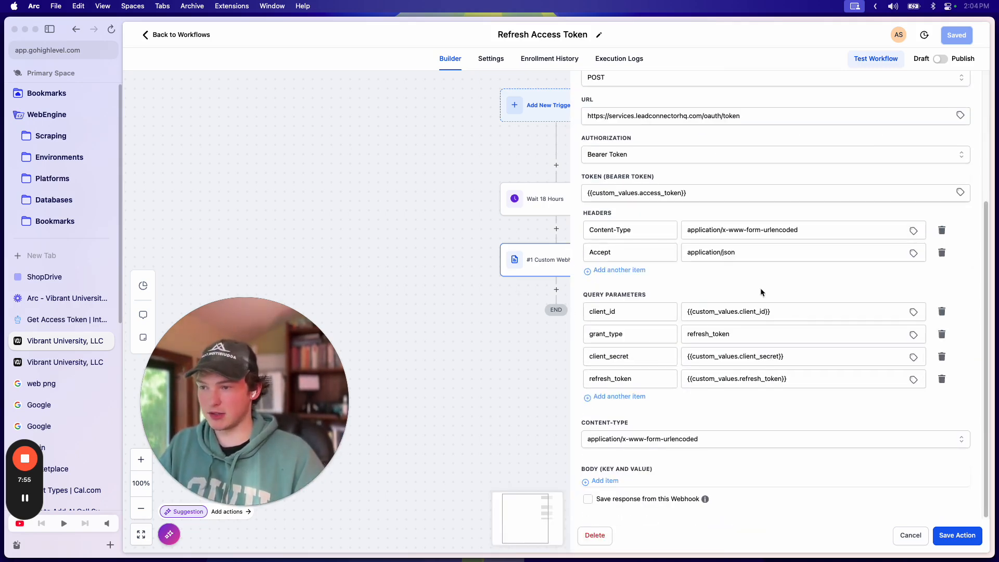
pyautogui.click(768, 335)
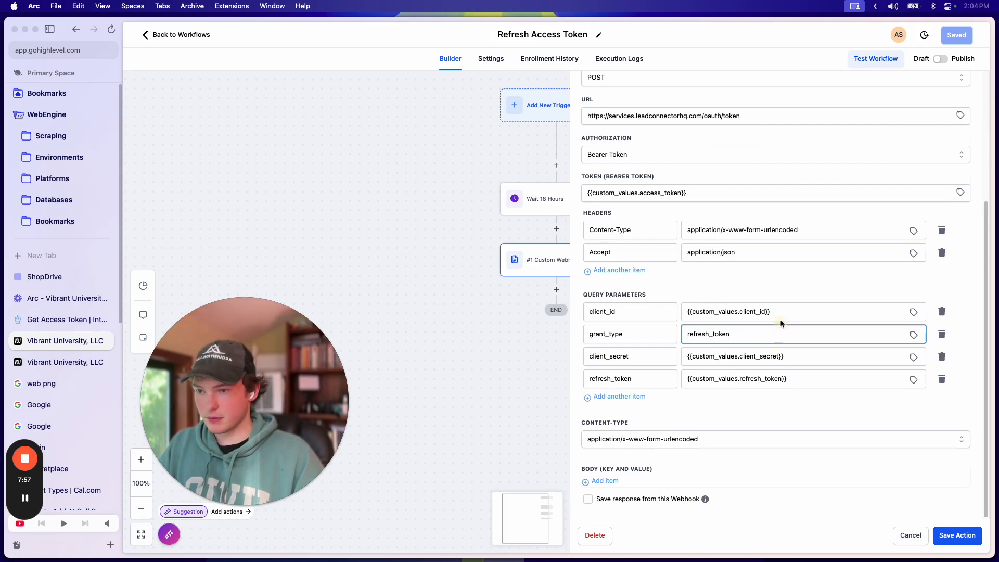
pyautogui.click(759, 279)
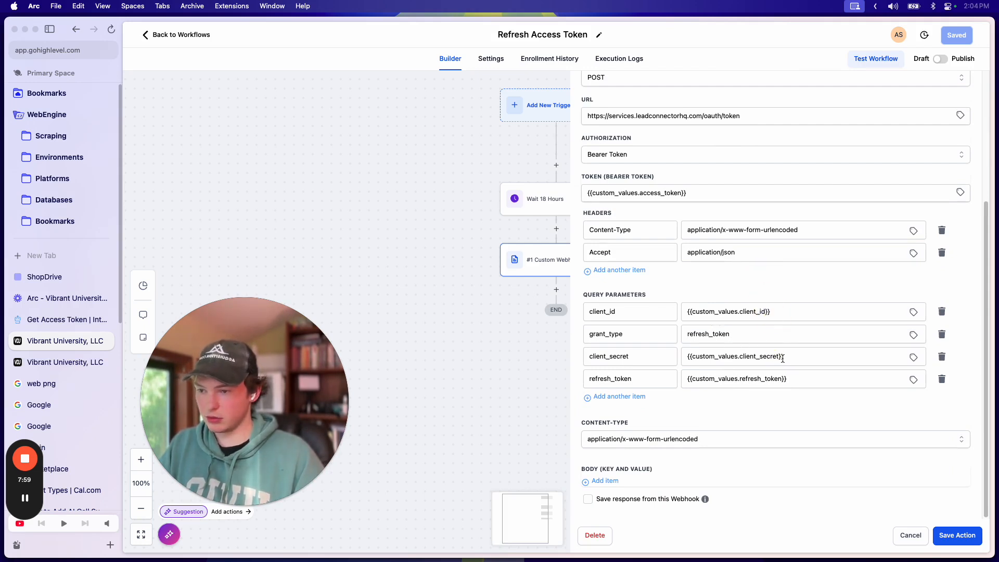
pyautogui.click(630, 503)
pyautogui.scroll(-2, 671, 465)
# Step: Send a test request with the Do Everything App test contact; it fails with status 422
pyautogui.click(747, 484)
pyautogui.write('do everything')
pyautogui.click(664, 511)
pyautogui.click(603, 496)
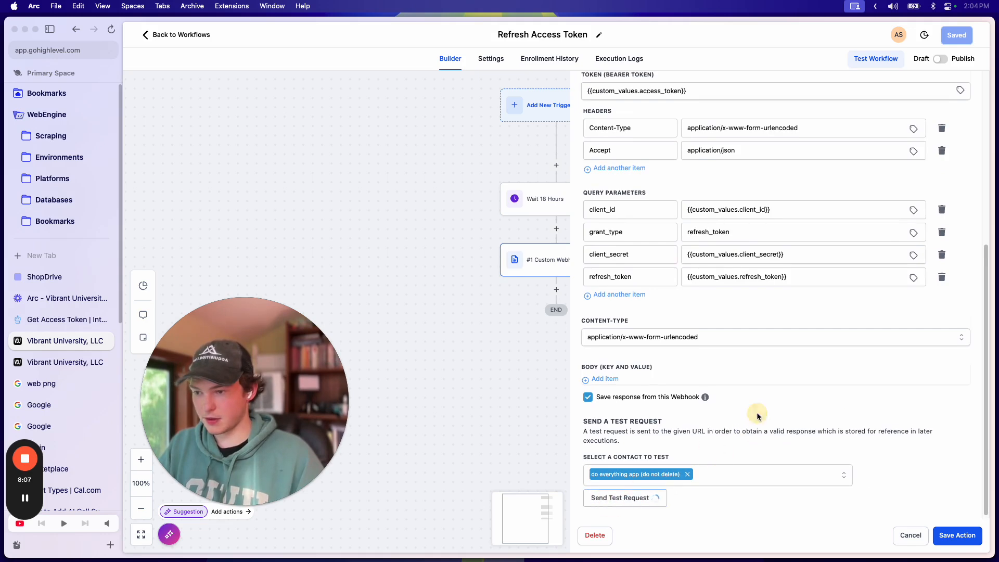
pyautogui.scroll(-5, 750, 430)
pyautogui.scroll(-5, 736, 354)
pyautogui.scroll(-2, 767, 408)
pyautogui.scroll(8, 799, 348)
pyautogui.scroll(3, 838, 366)
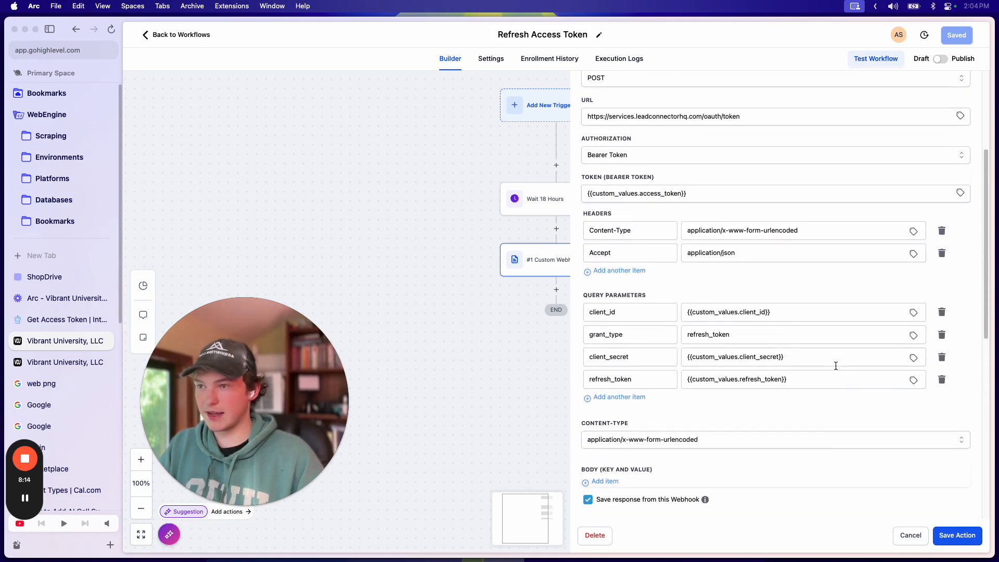
pyautogui.scroll(-5, 782, 358)
pyautogui.scroll(-1, 783, 357)
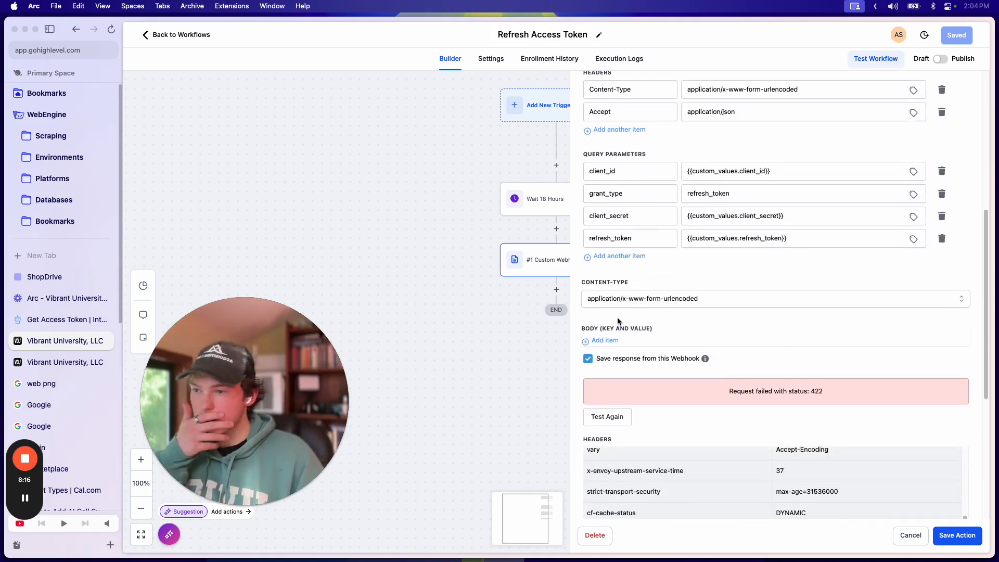
# Step: Add a body key/value row and paste client_id as its key
pyautogui.click(681, 303)
pyautogui.click(675, 280)
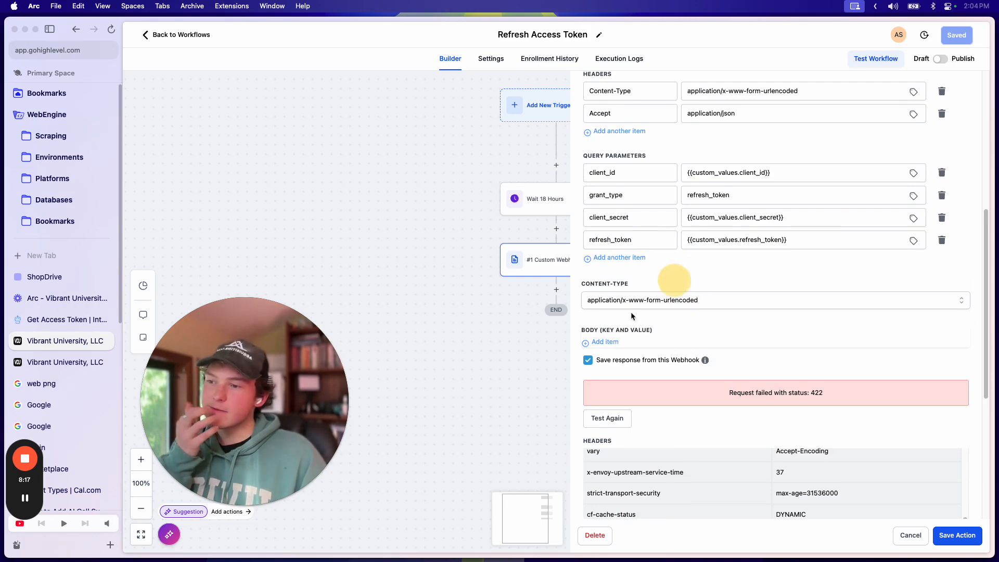
pyautogui.click(603, 342)
pyautogui.doubleClick(606, 172)
pyautogui.press('cmd+c')
pyautogui.click(627, 346)
pyautogui.press('cmd+v')
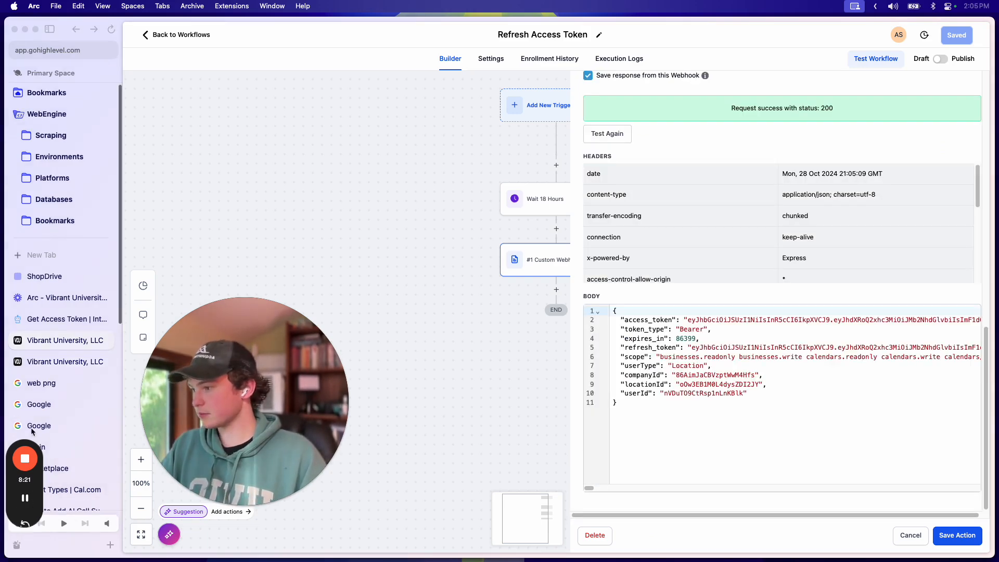
pyautogui.scroll(5, 766, 318)
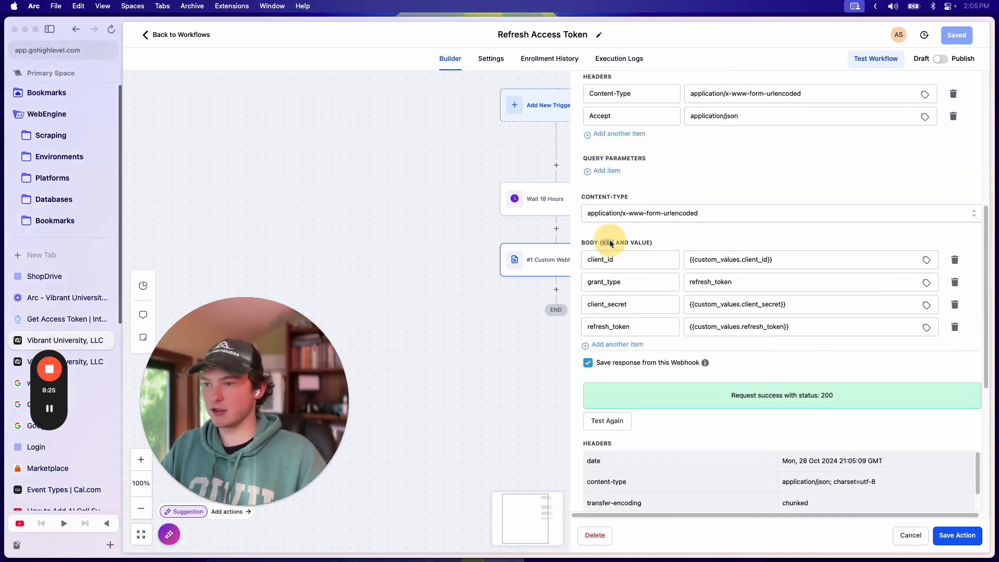
pyautogui.scroll(6, 608, 235)
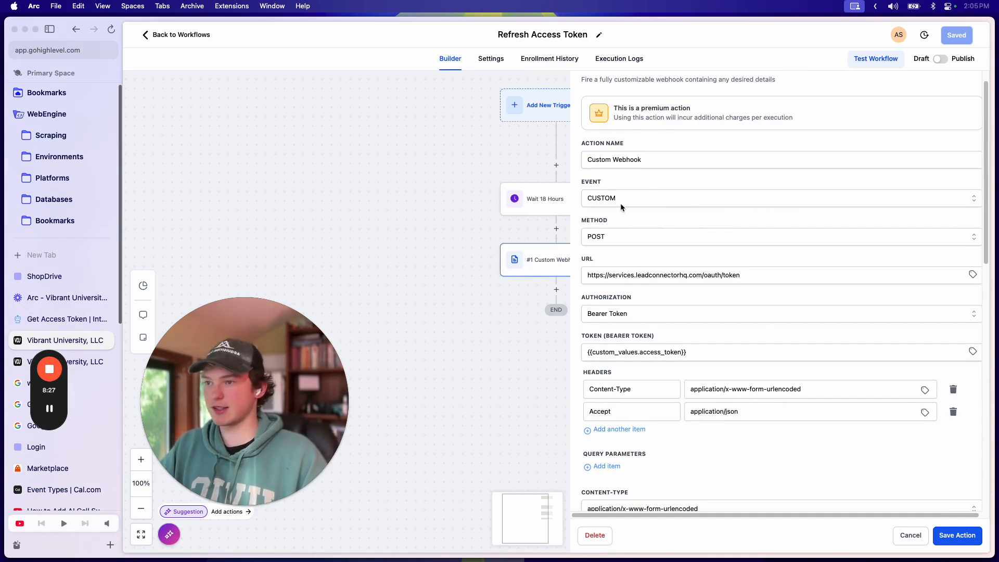
pyautogui.scroll(-2, 632, 204)
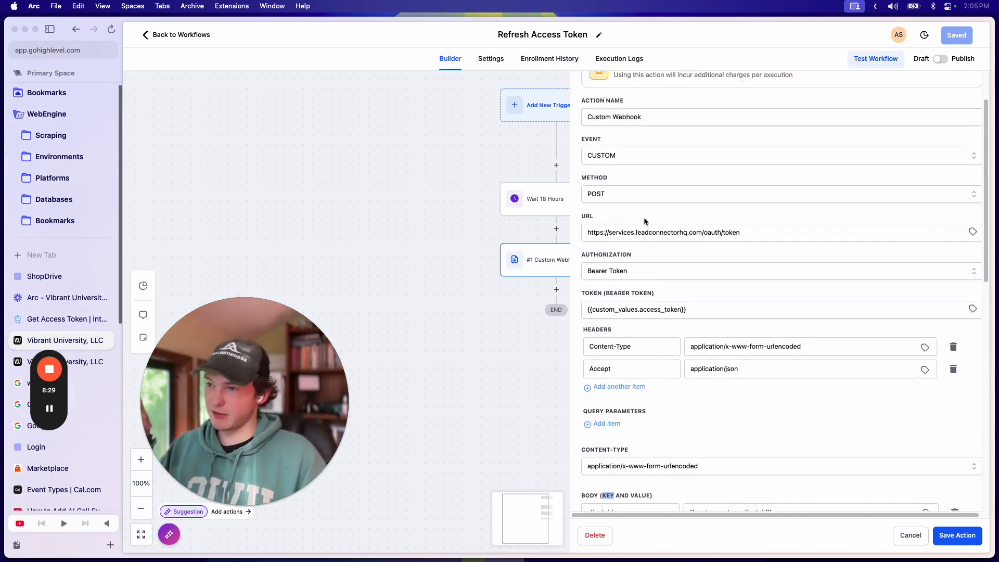
pyautogui.tripleClick(754, 217)
pyautogui.scroll(-1, 730, 262)
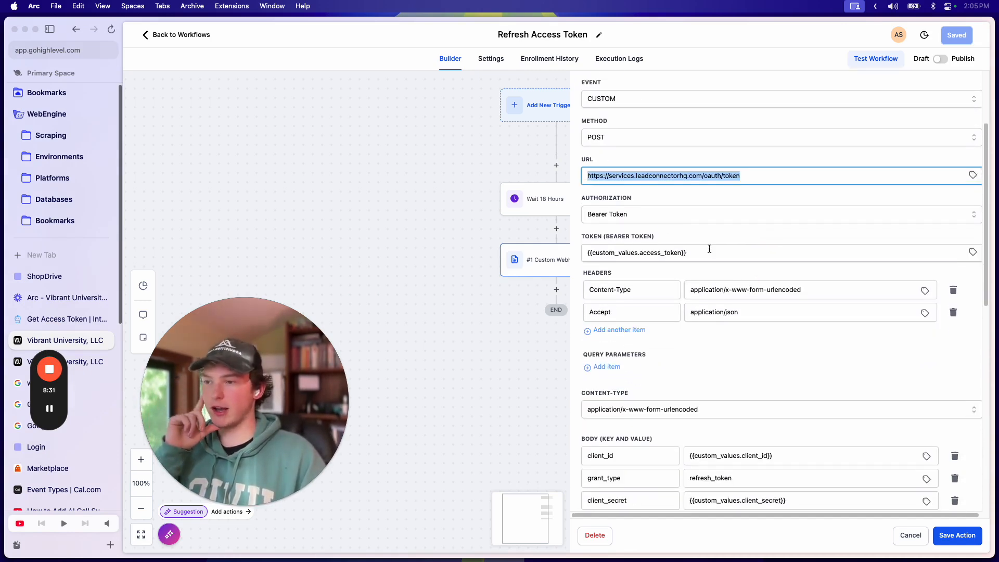
# Step: Set the webhook's Authorization type to None
pyautogui.click(604, 216)
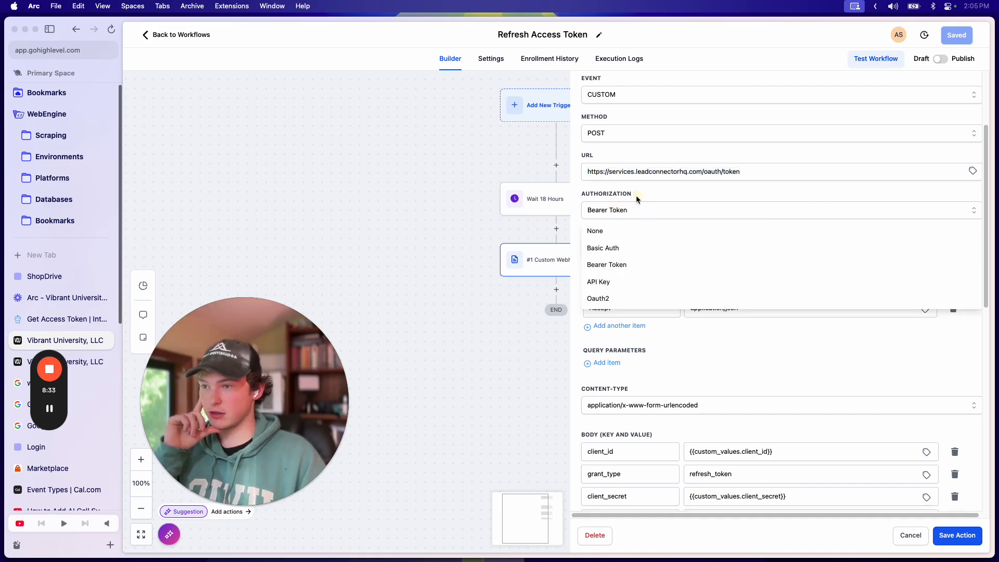
pyautogui.click(639, 212)
pyautogui.click(644, 214)
pyautogui.click(647, 229)
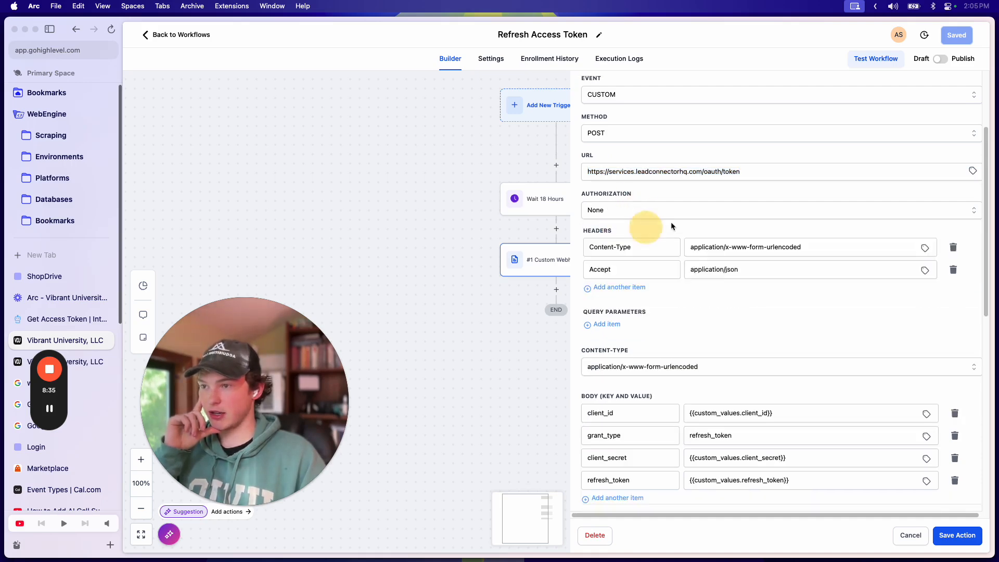
pyautogui.scroll(-5, 651, 318)
pyautogui.scroll(4, 679, 340)
pyautogui.scroll(-2, 687, 341)
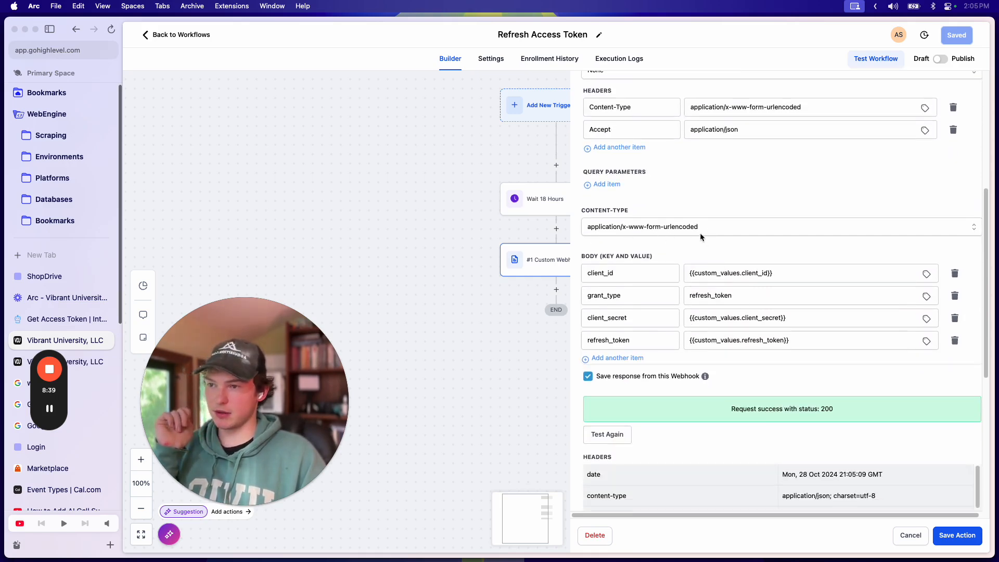
pyautogui.scroll(-2, 594, 153)
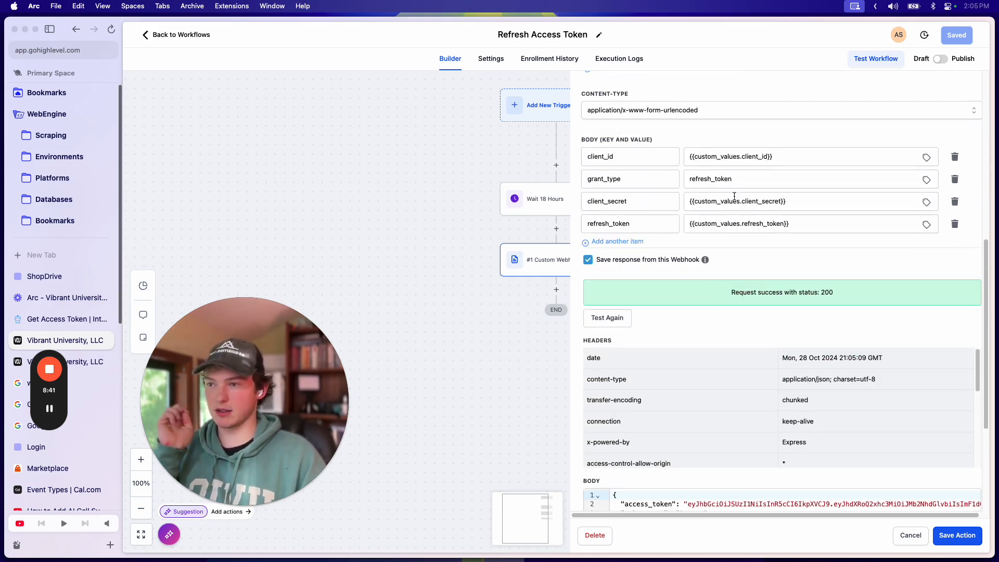
pyautogui.scroll(-8, 695, 217)
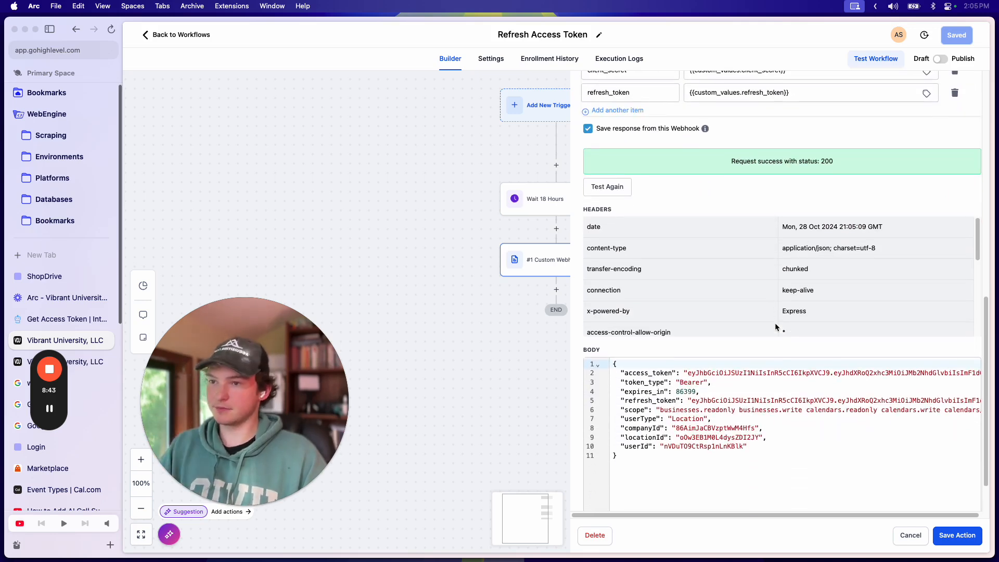
# Step: Retest with the Do Everything App contact, get status 200 with new tokens, and save the action
pyautogui.click(607, 191)
pyautogui.click(646, 473)
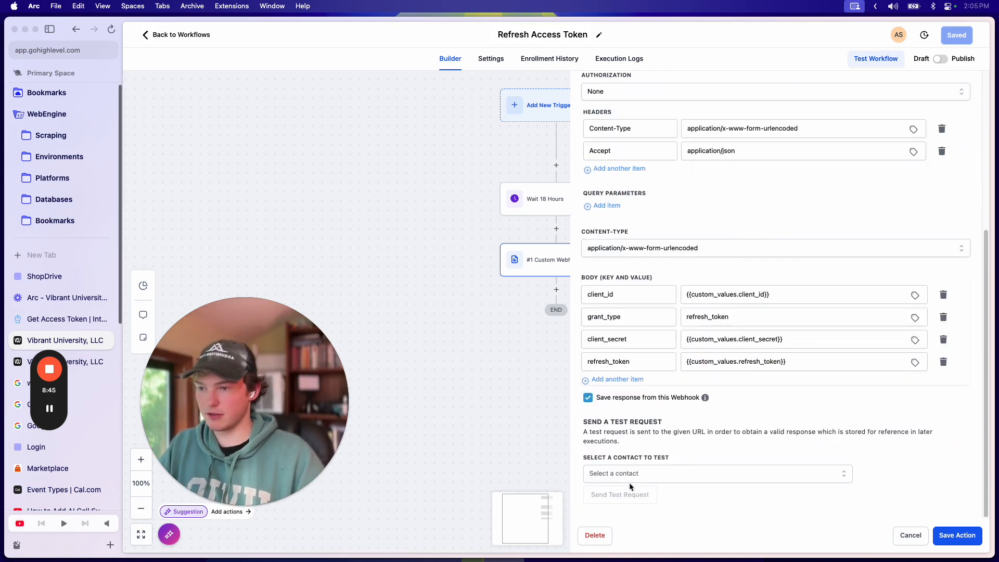
pyautogui.write('do')
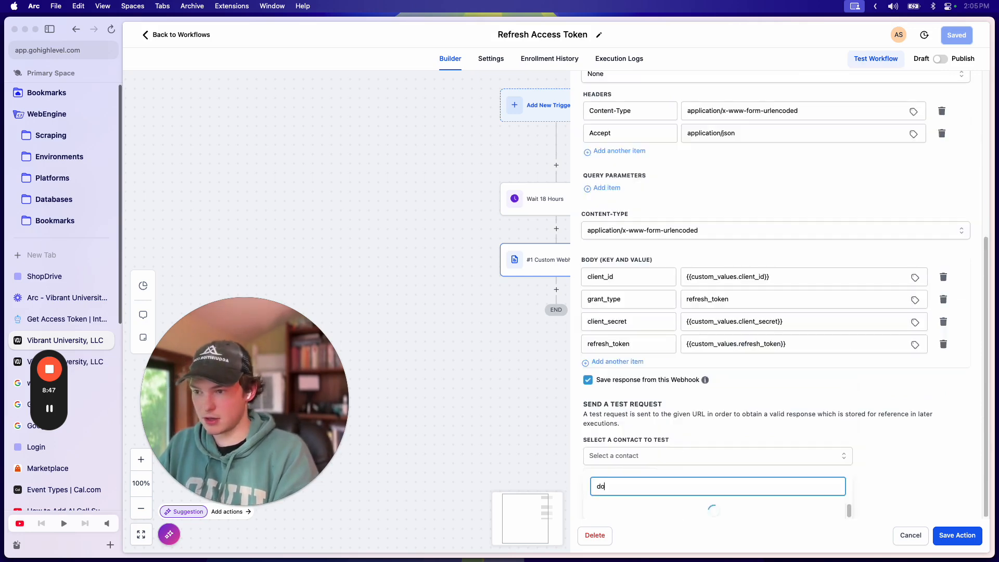
pyautogui.write(' everything app')
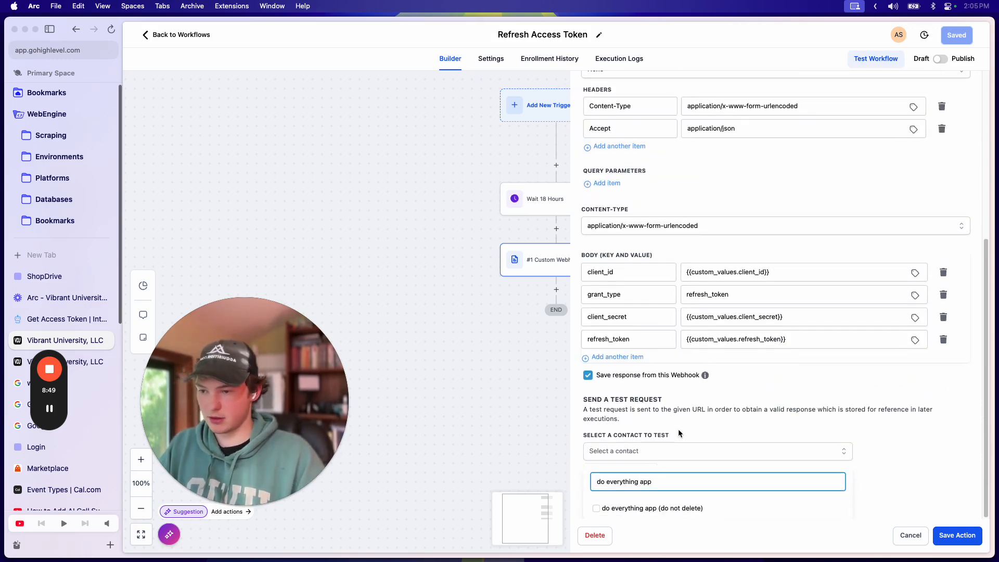
pyautogui.click(657, 508)
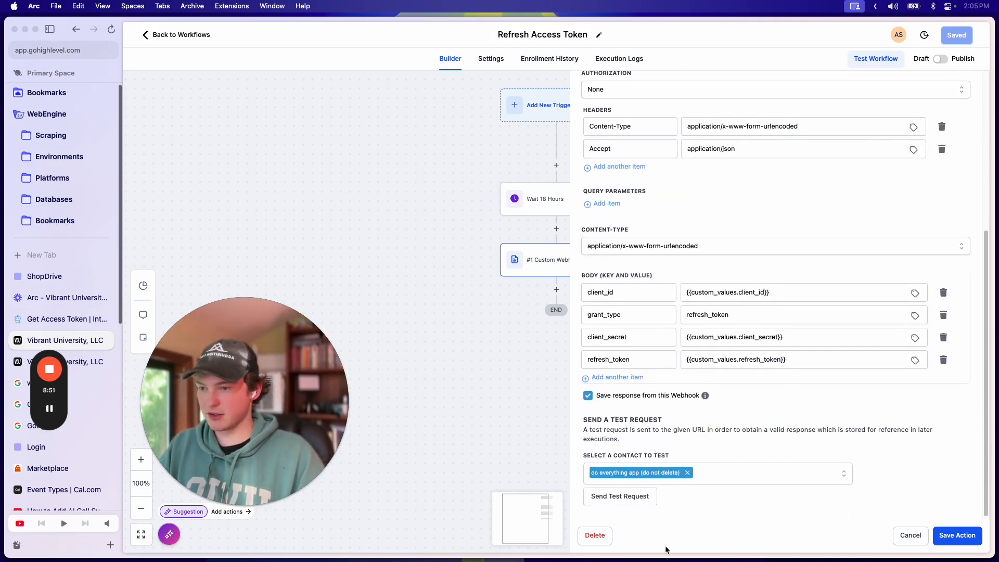
pyautogui.click(634, 496)
pyautogui.scroll(-5, 673, 395)
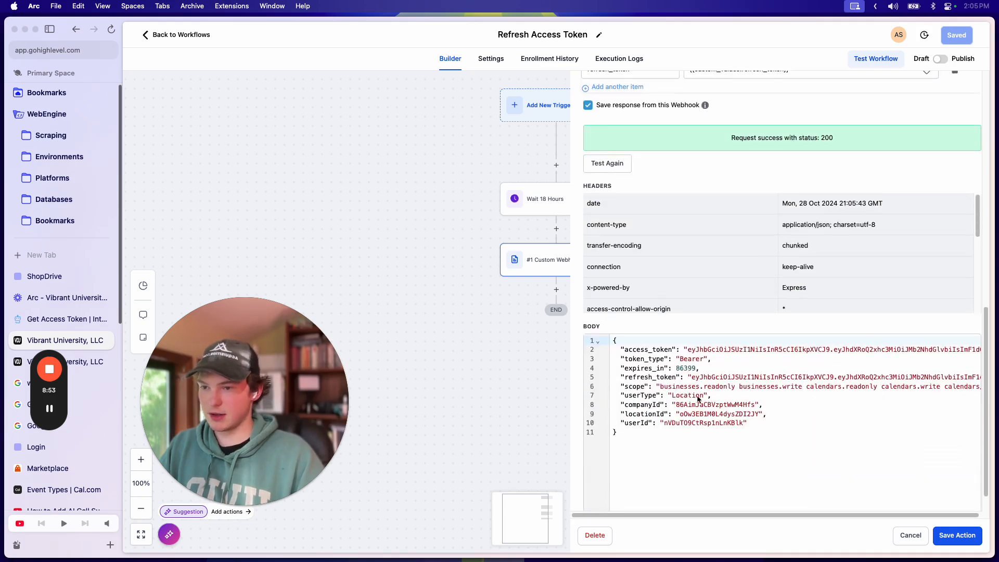
pyautogui.hscroll(5, 704, 393)
pyautogui.hscroll(-5, 705, 395)
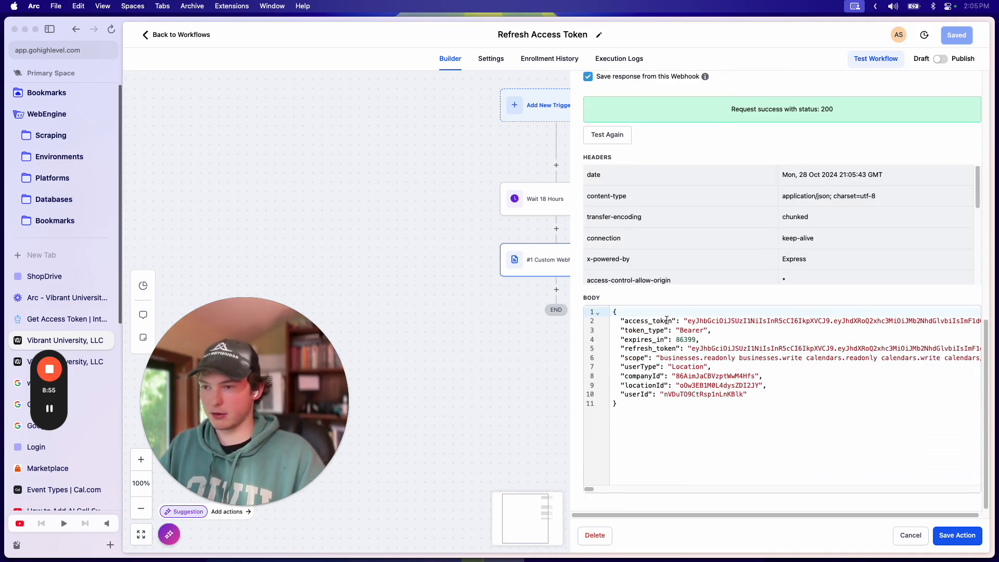
pyautogui.moveTo(690, 320); pyautogui.dragTo(795, 326)
pyautogui.hscroll(10, 794, 325)
pyautogui.hscroll(-10, 795, 325)
pyautogui.click(796, 332)
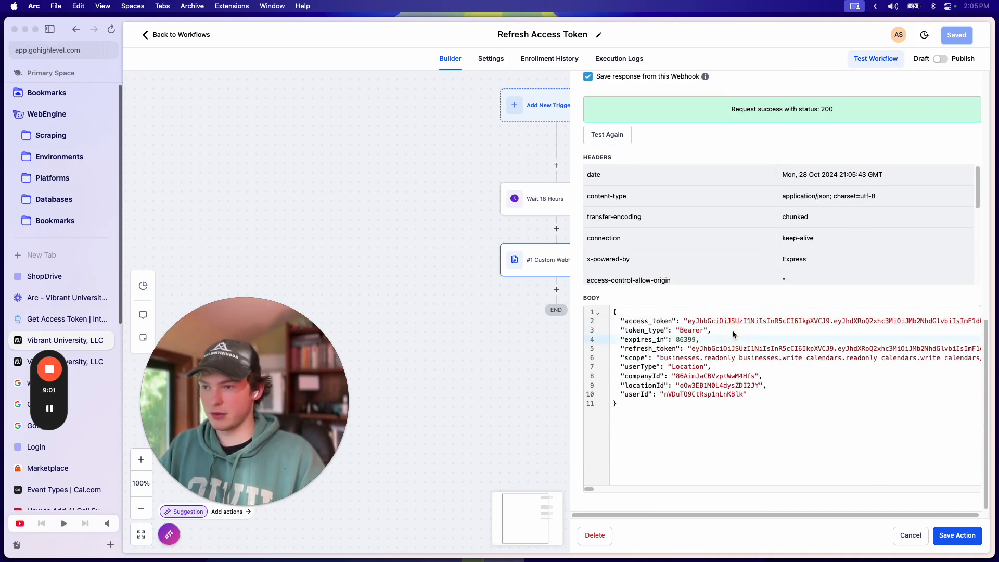
pyautogui.click(959, 547)
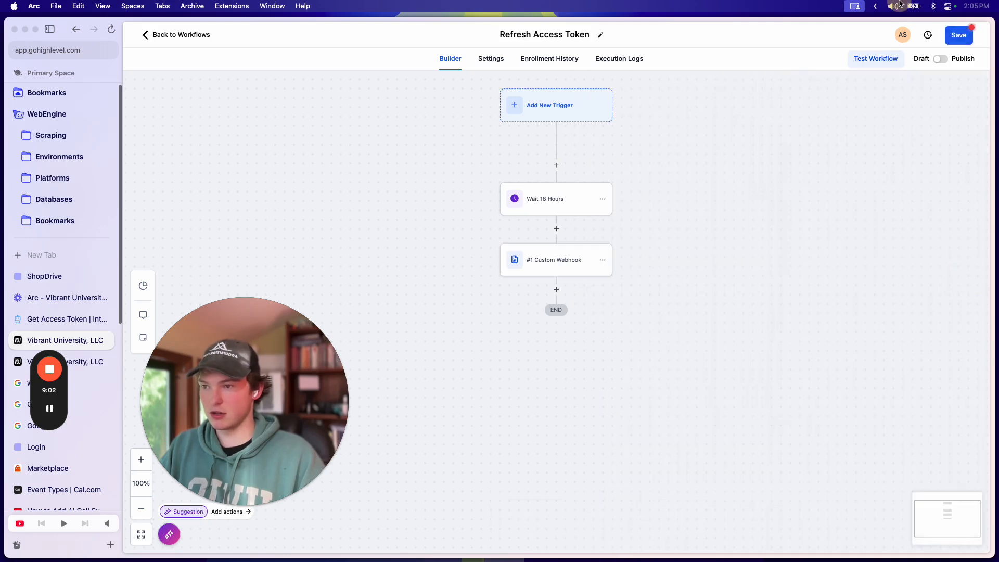
# Step: Save and publish the workflow, then rename the webhook step 'Redeem Refresh Token' and save it
pyautogui.click(953, 37)
pyautogui.click(941, 59)
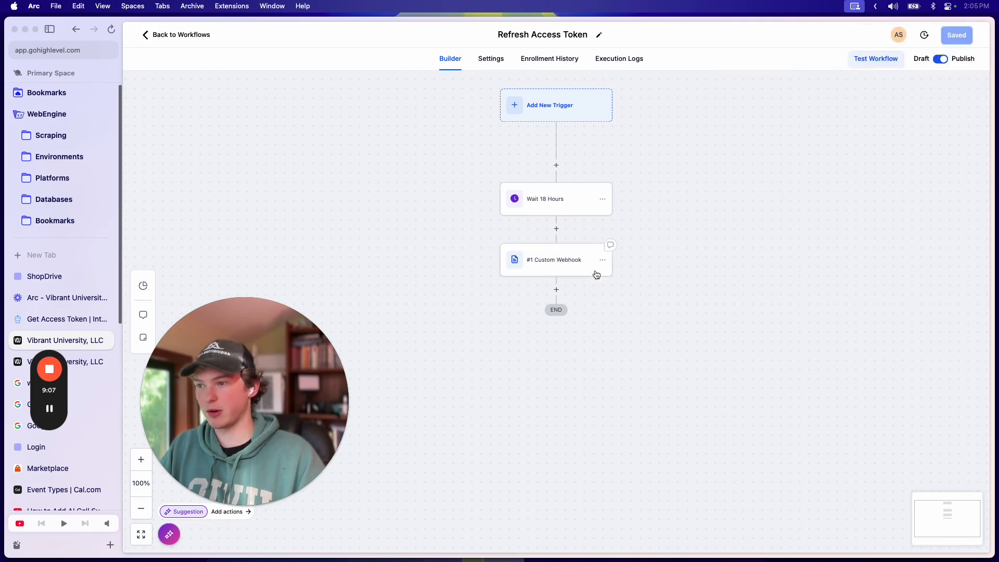
pyautogui.click(558, 291)
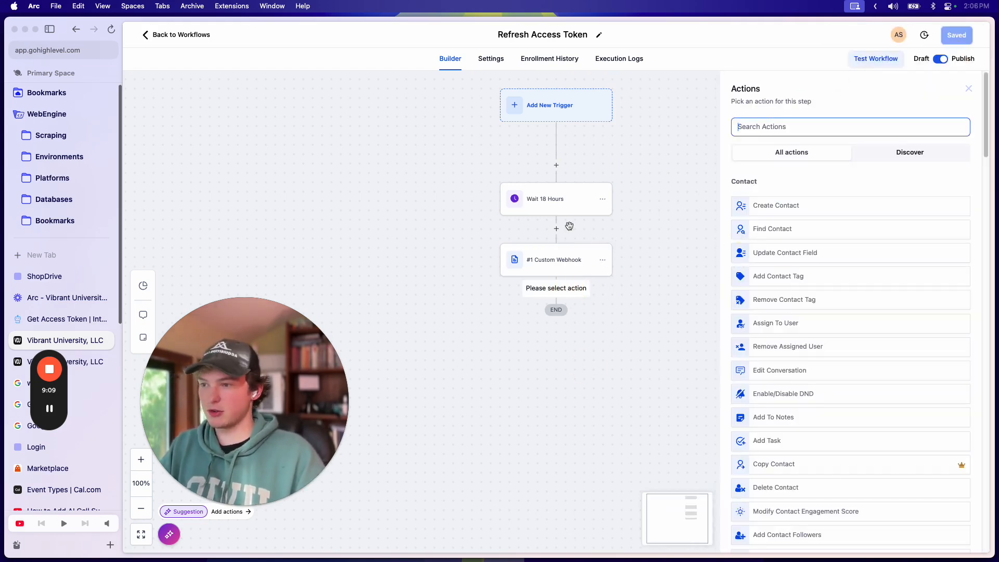
pyautogui.click(552, 271)
pyautogui.tripleClick(676, 179)
pyautogui.write('Rre')
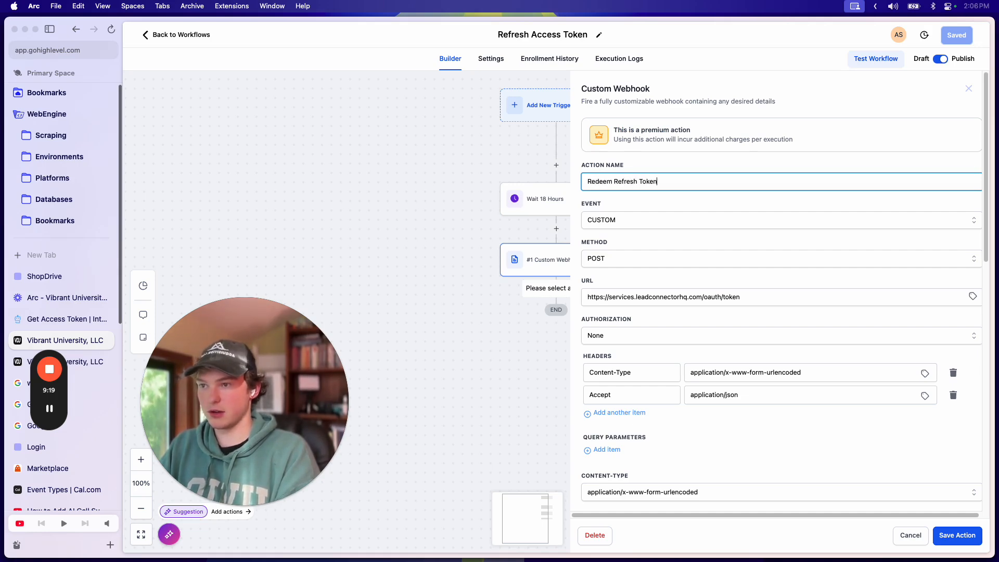
pyautogui.click(958, 535)
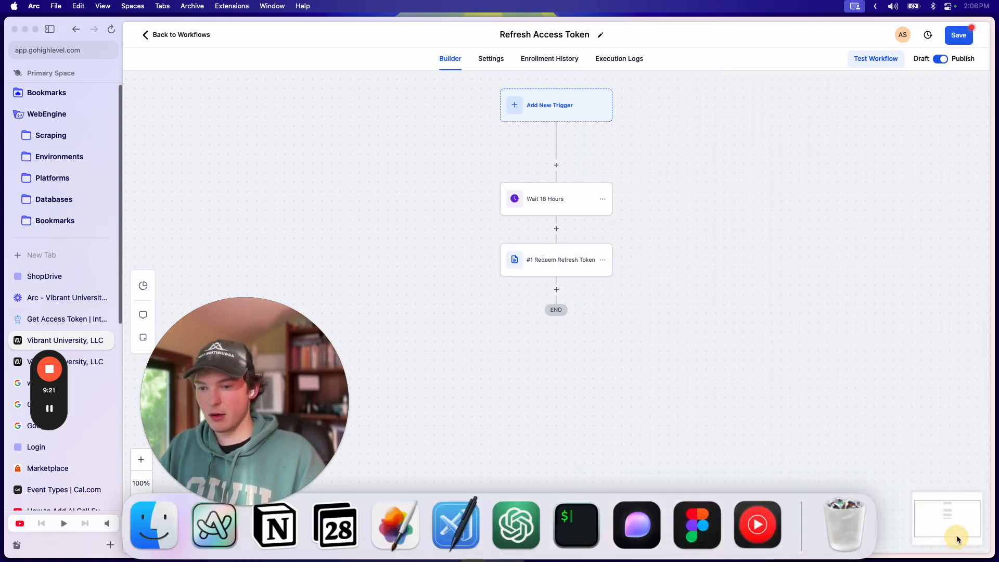
# Step: Add an Update Custom Value step after the webhook targeting Do Everything App.Access Token
pyautogui.scroll(-2, 744, 263)
pyautogui.click(563, 192)
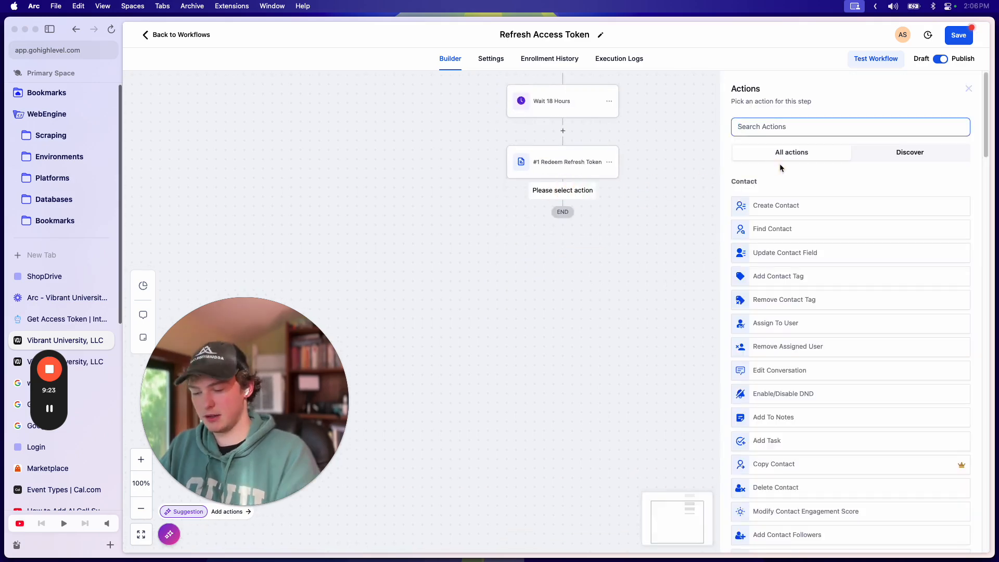
pyautogui.write('update')
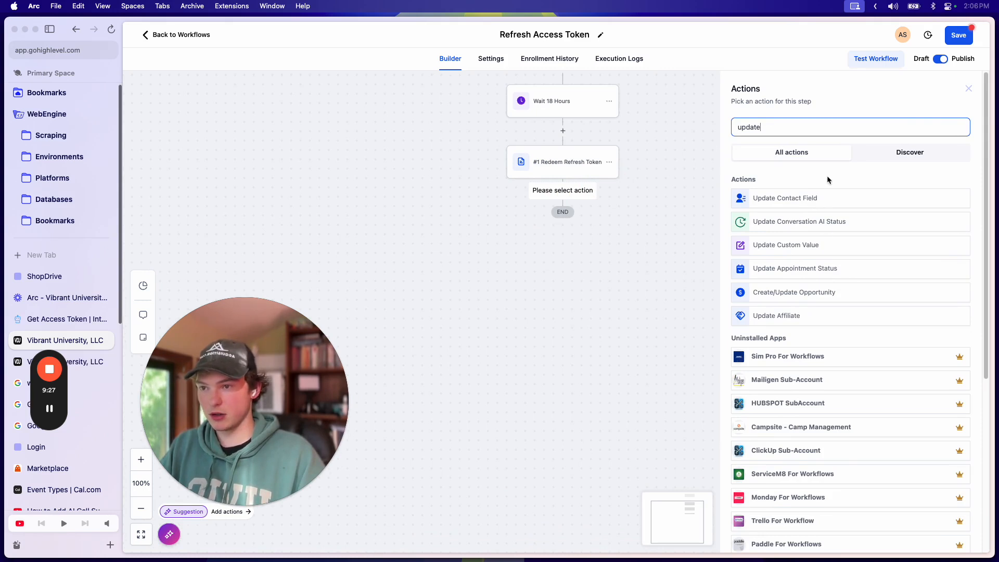
pyautogui.click(796, 246)
pyautogui.click(778, 191)
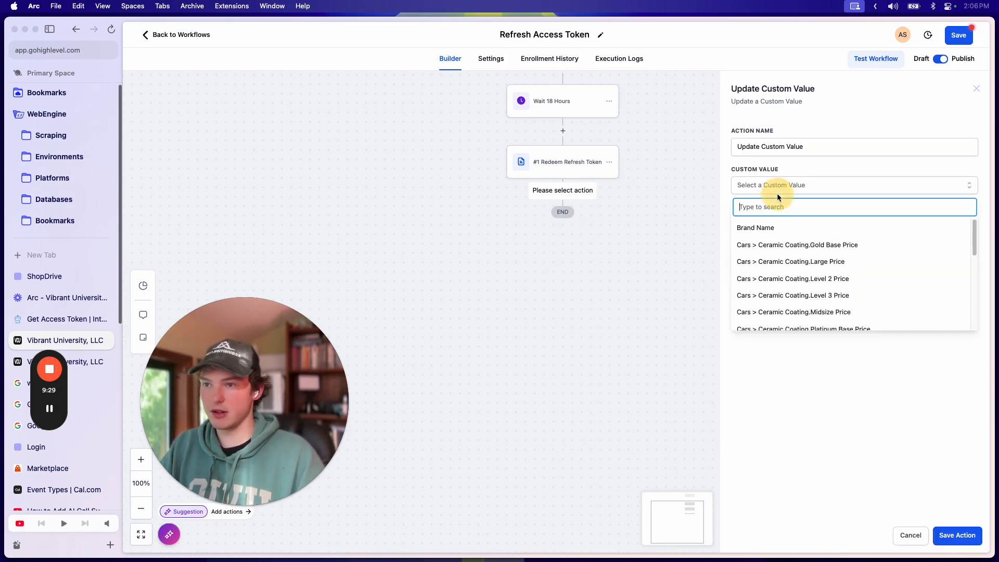
pyautogui.scroll(-10, 796, 275)
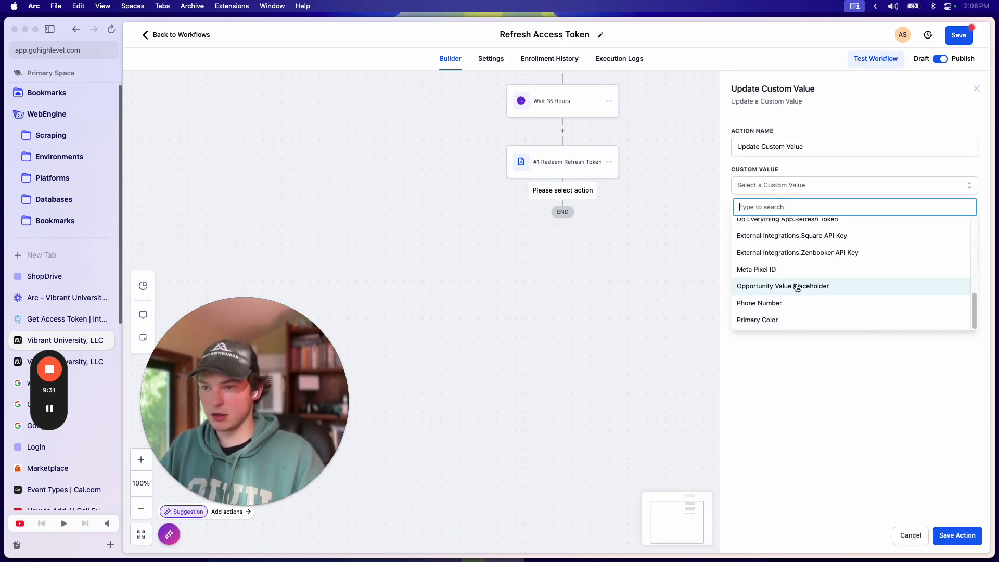
pyautogui.scroll(5, 793, 304)
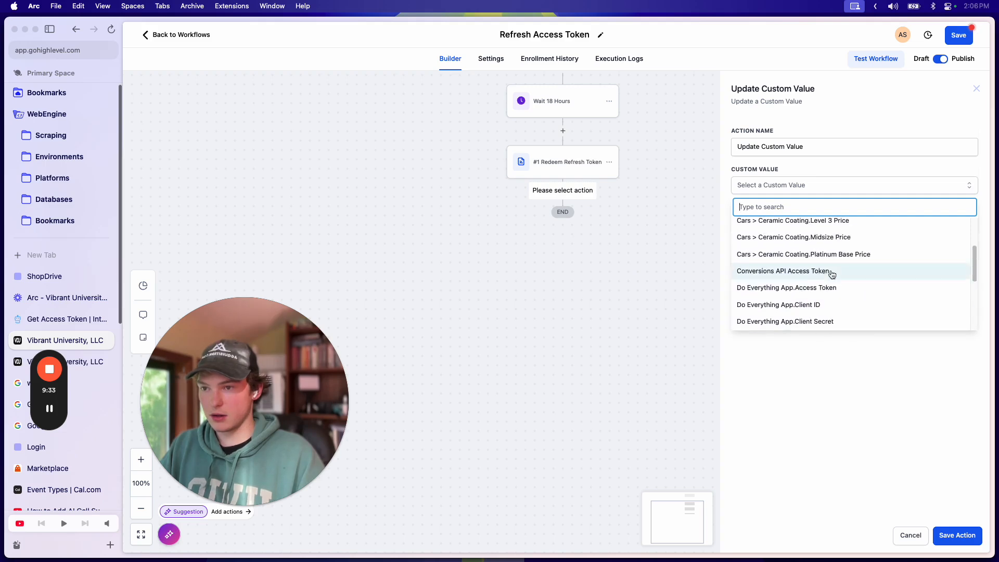
pyautogui.scroll(-1, 833, 295)
pyautogui.click(831, 289)
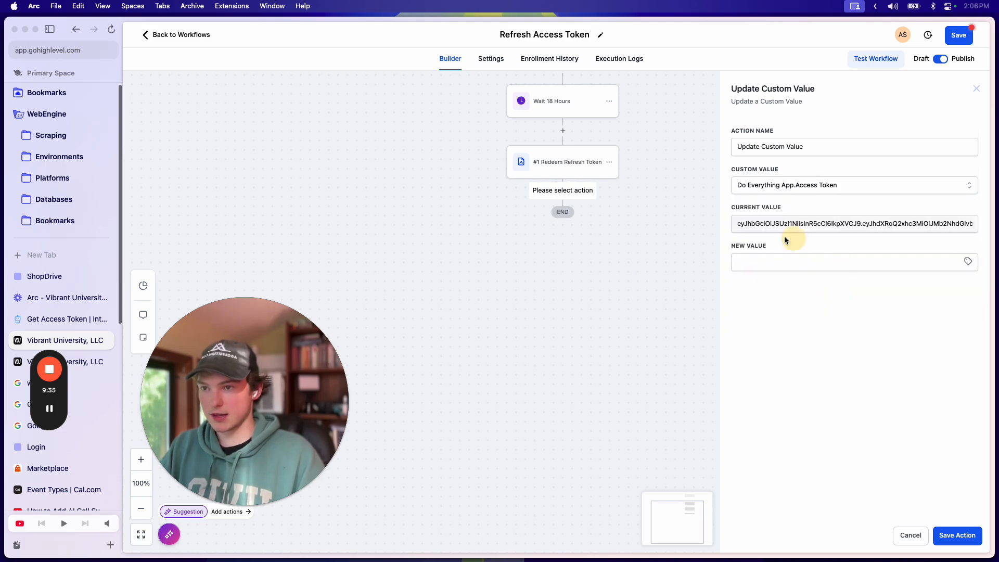
# Step: Set its new value to the Redeem Refresh Token response's access_token and save the step
pyautogui.doubleClick(812, 226)
pyautogui.click(893, 270)
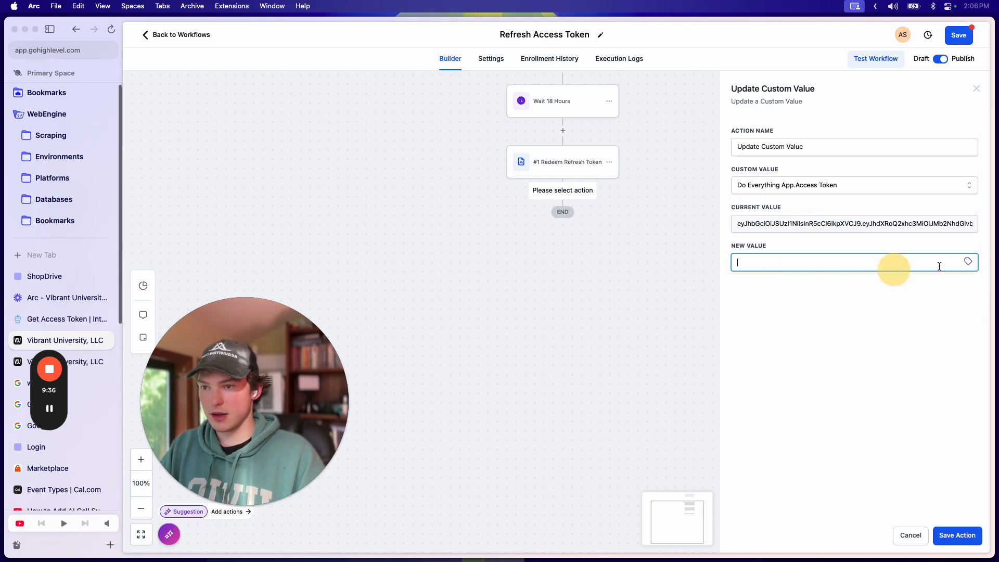
pyautogui.click(968, 262)
pyautogui.scroll(-3, 931, 372)
pyautogui.click(934, 358)
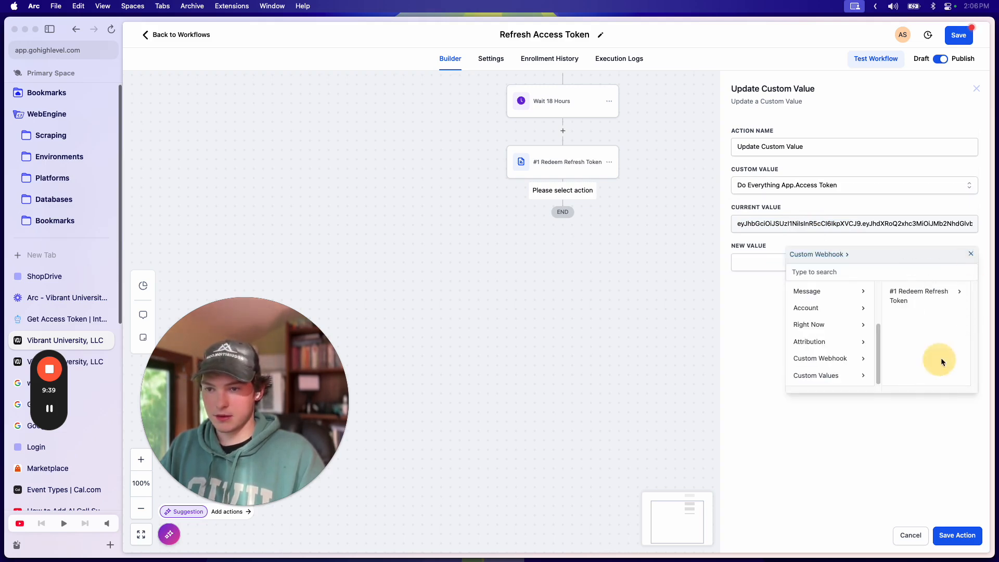
pyautogui.click(912, 292)
pyautogui.click(960, 294)
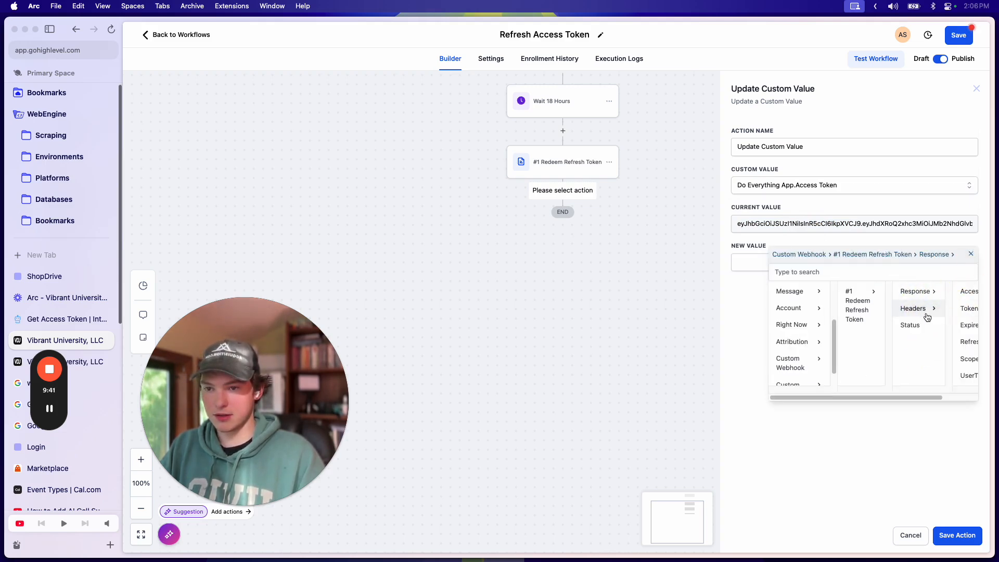
pyautogui.click(946, 293)
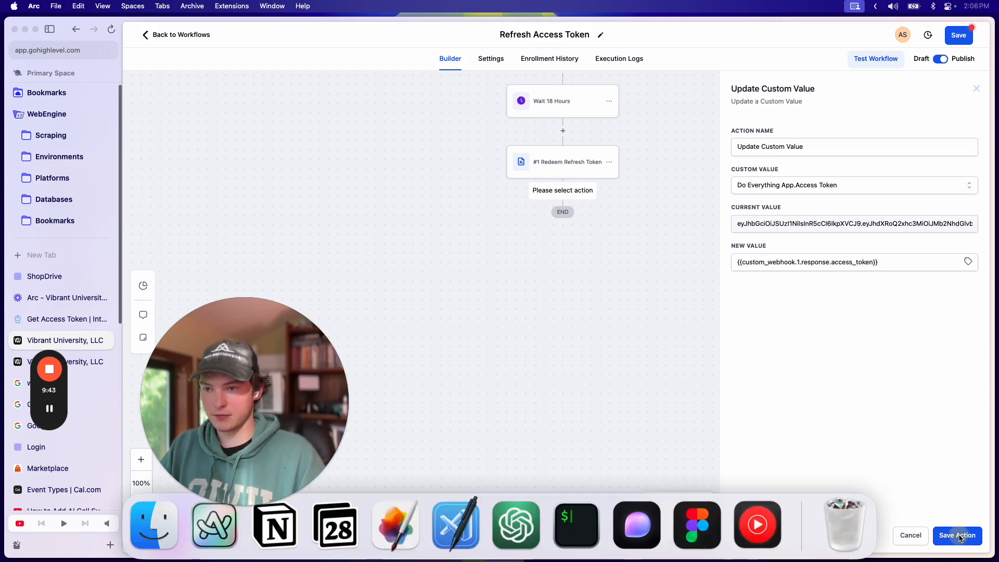
pyautogui.click(960, 536)
# Step: Rename the step 'Update Access Token' and save it
pyautogui.click(574, 233)
pyautogui.doubleClick(822, 145)
pyautogui.press('cmd+a')
pyautogui.write('Update A')
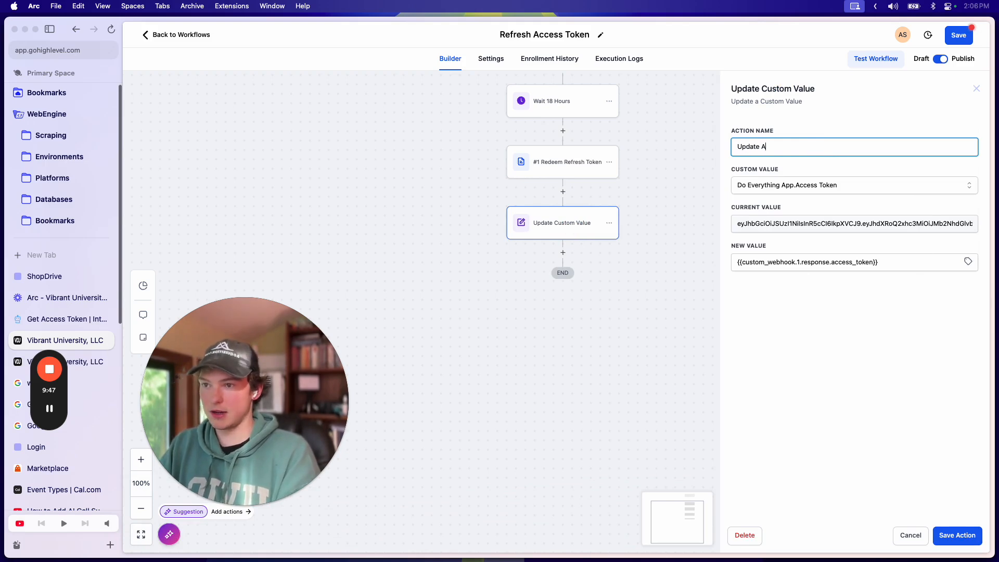
pyautogui.write('ccess Token')
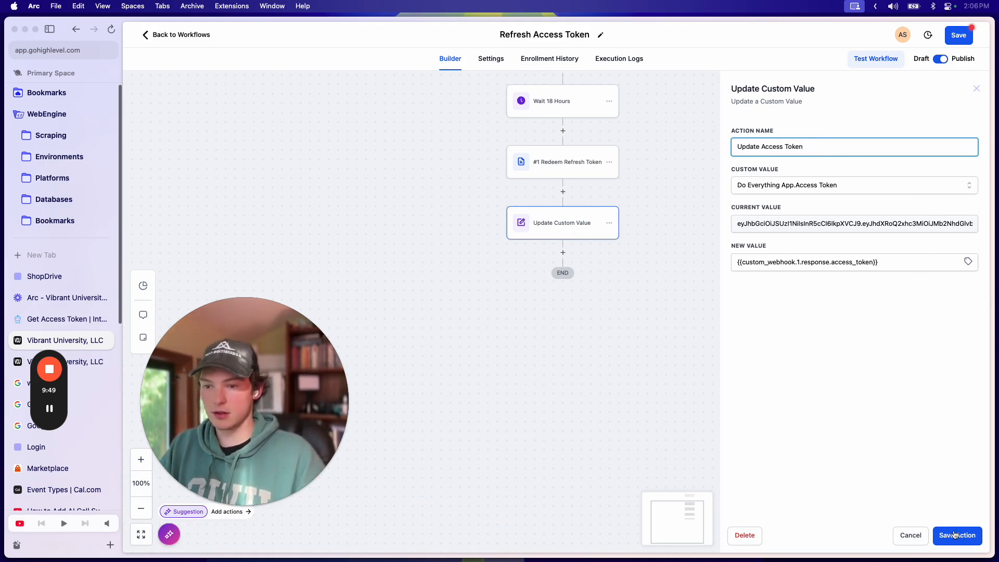
pyautogui.click(956, 536)
pyautogui.click(609, 224)
pyautogui.click(642, 262)
# Step: Copy the Update Access Token step below itself and point it at Do Everything App.Refresh Token
pyautogui.click(700, 244)
pyautogui.click(558, 252)
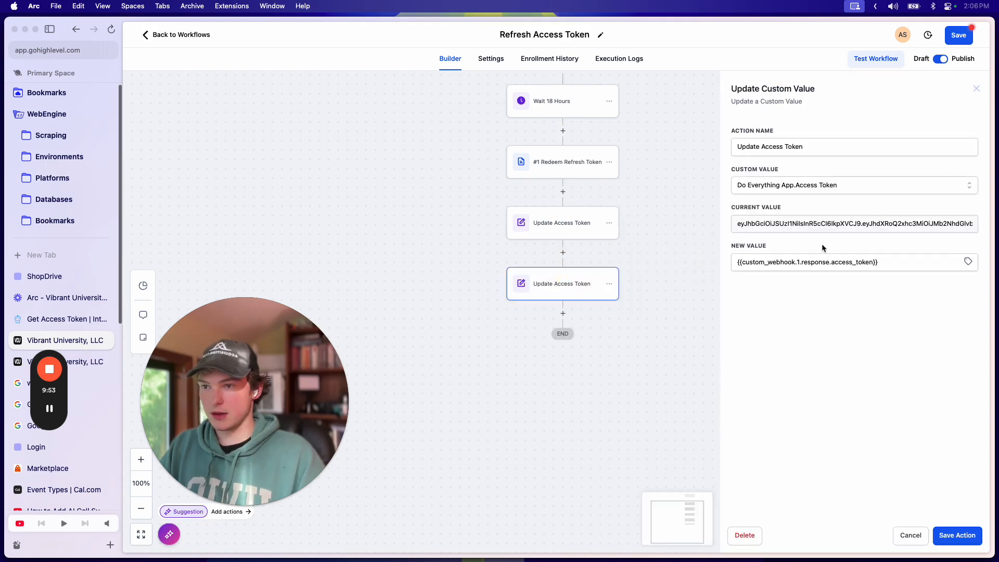
pyautogui.click(810, 190)
pyautogui.scroll(-5, 832, 283)
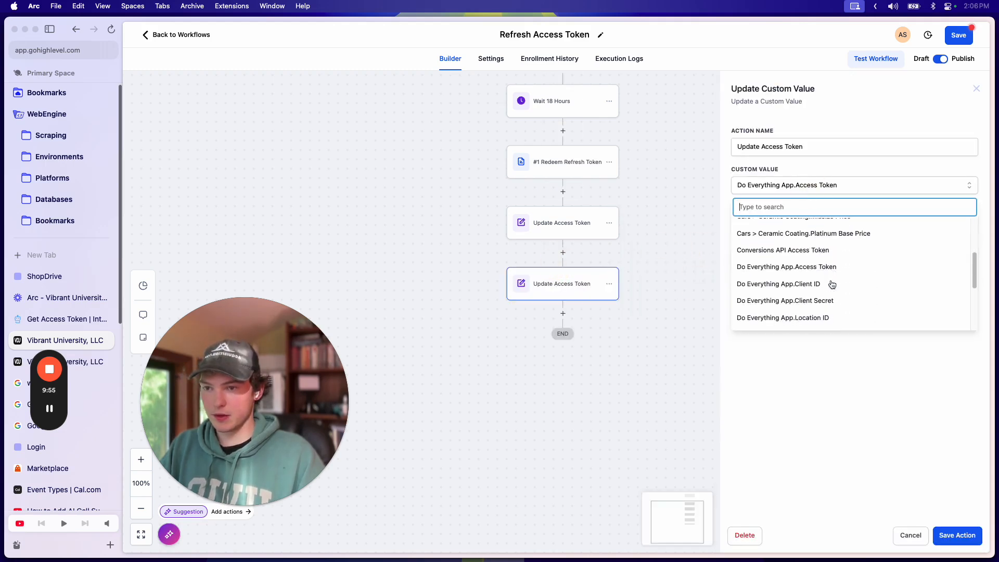
pyautogui.scroll(-2, 835, 276)
pyautogui.scroll(3, 839, 283)
pyautogui.scroll(2, 833, 276)
pyautogui.scroll(-1, 839, 307)
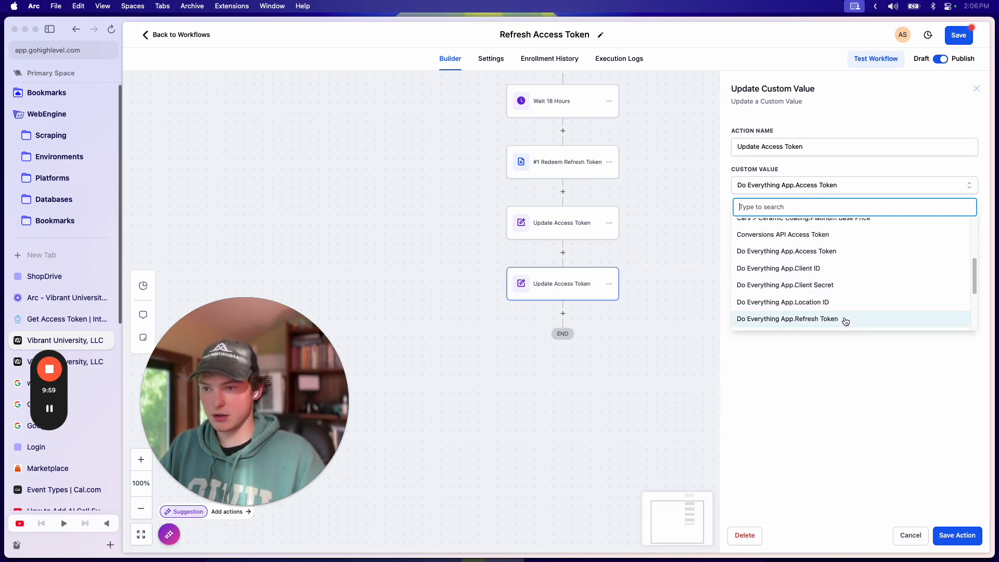
pyautogui.click(843, 319)
# Step: Insert the webhook response's refresh_token as the new value, then save the step and workflow
pyautogui.click(792, 259)
pyautogui.click(967, 261)
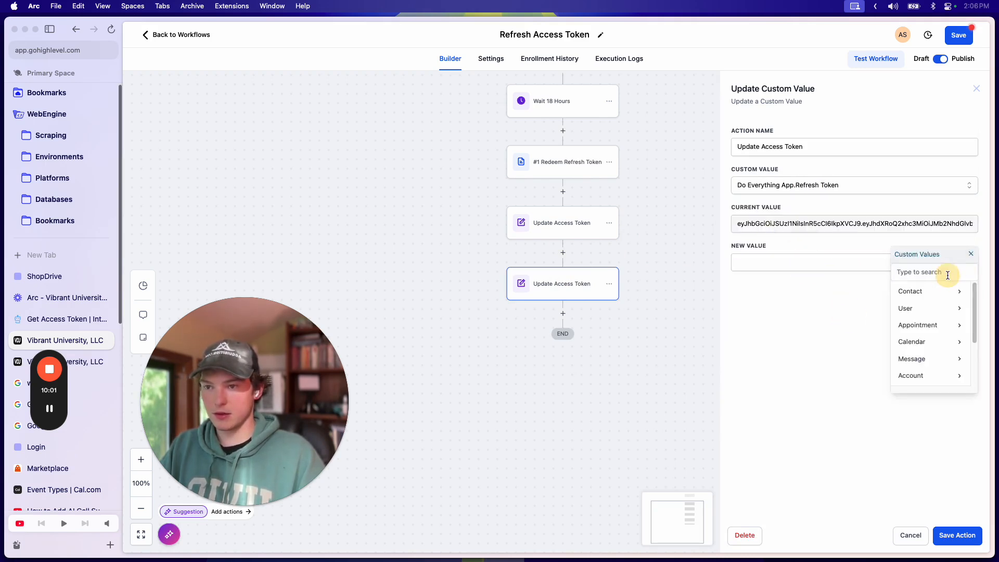
pyautogui.scroll(-3, 932, 320)
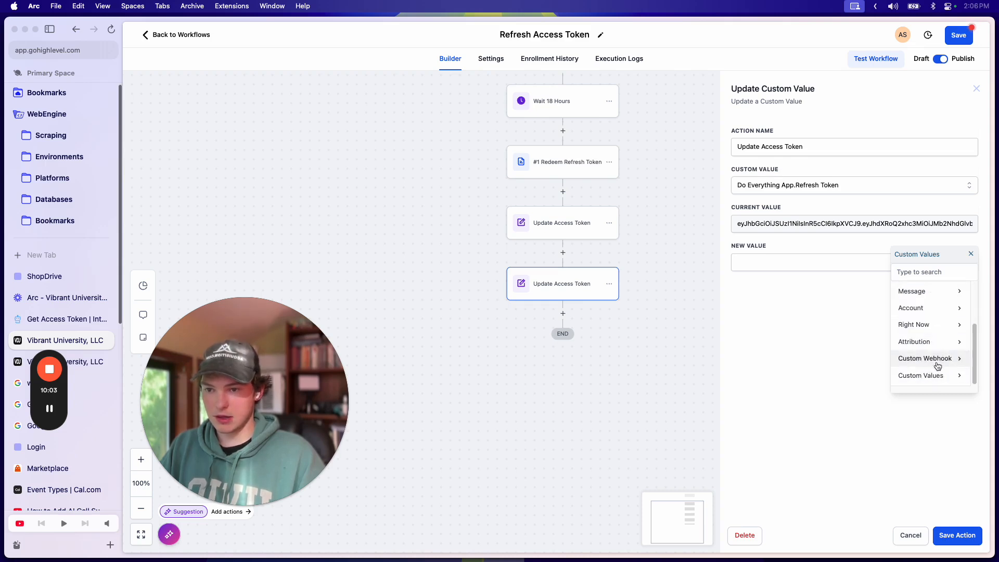
pyautogui.click(930, 359)
pyautogui.click(915, 291)
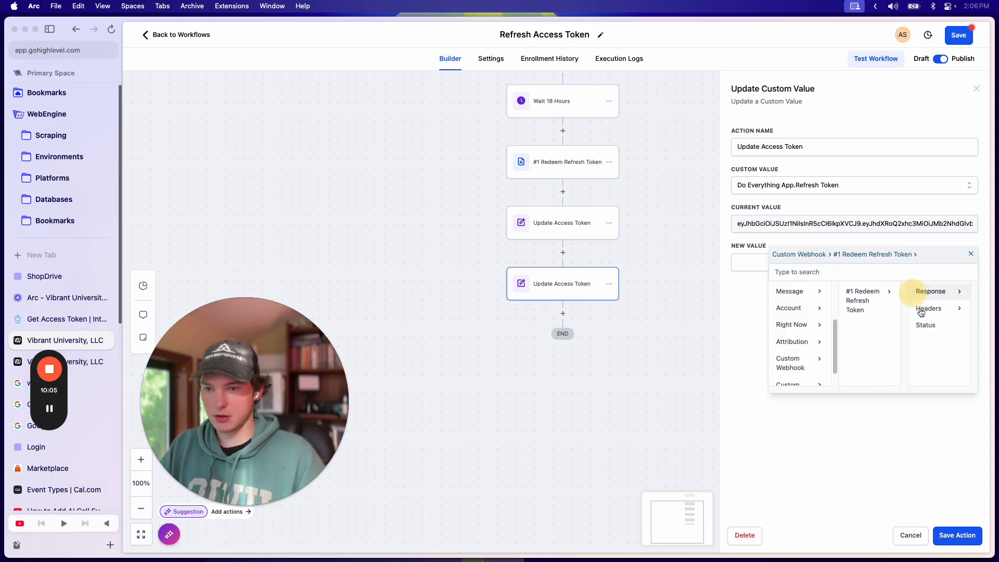
pyautogui.click(935, 291)
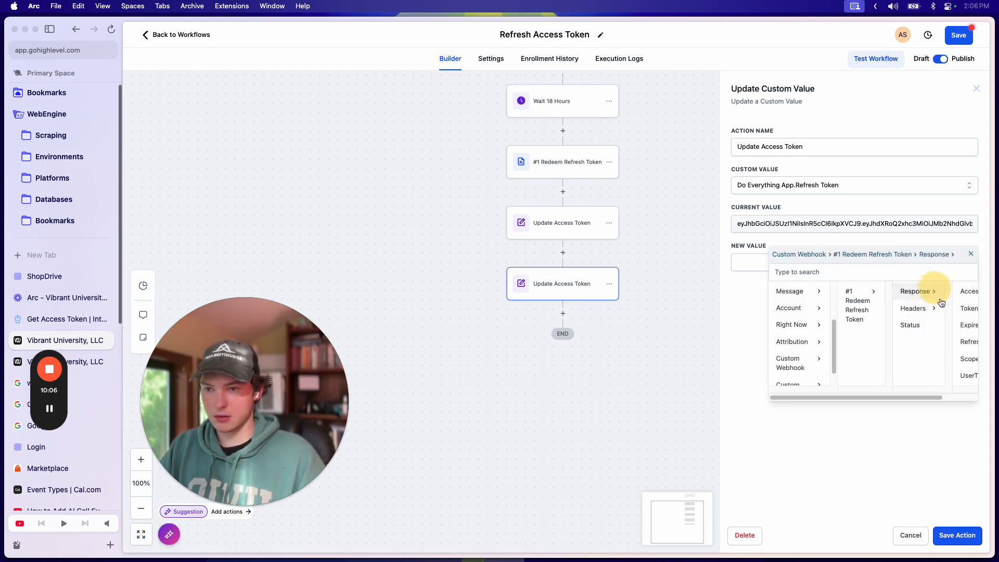
pyautogui.hscroll(2, 924, 338)
pyautogui.click(921, 342)
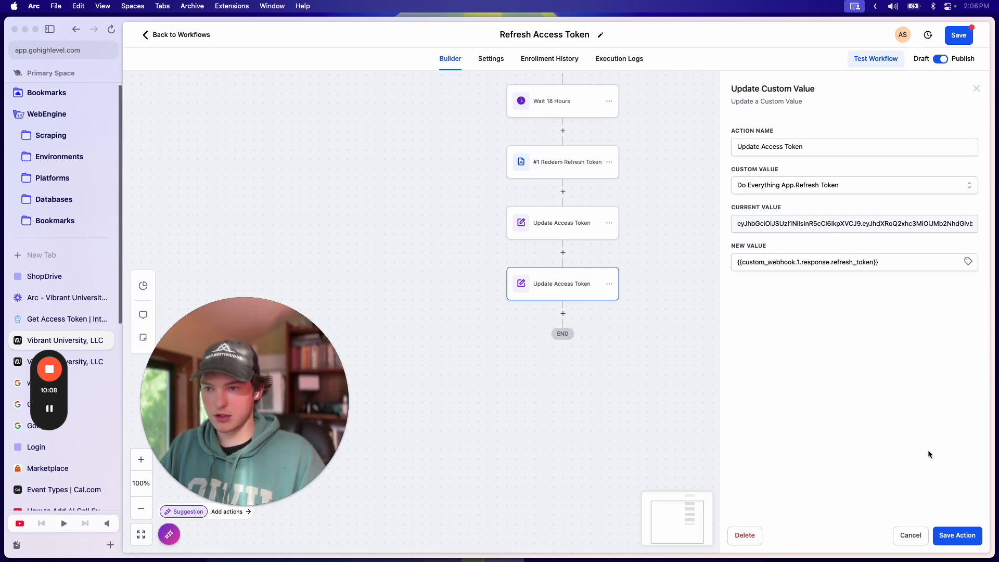
pyautogui.click(957, 535)
pyautogui.click(958, 35)
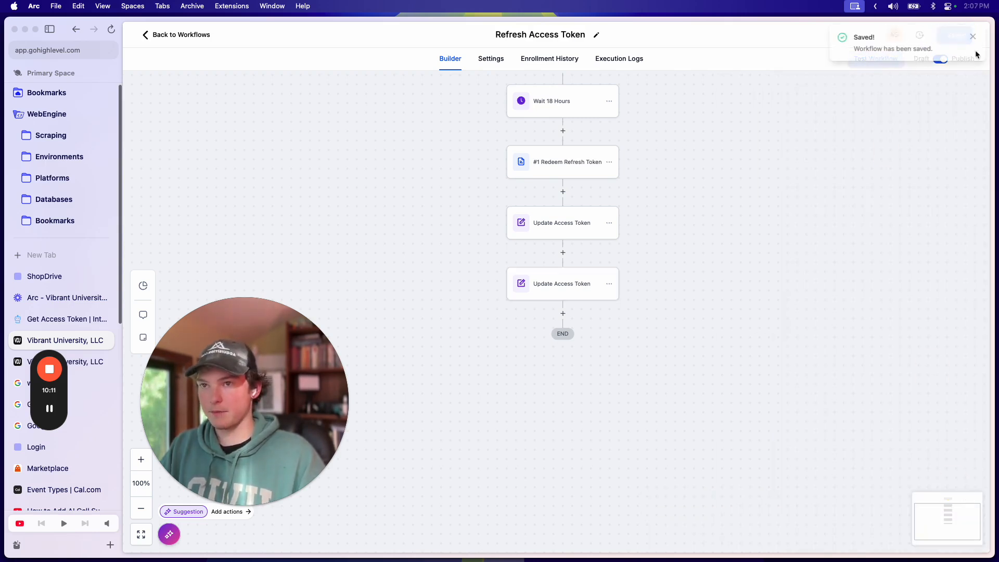
# Step: Add an If/Else condition step after the webhook, with a first branch named Yes
pyautogui.click(583, 260)
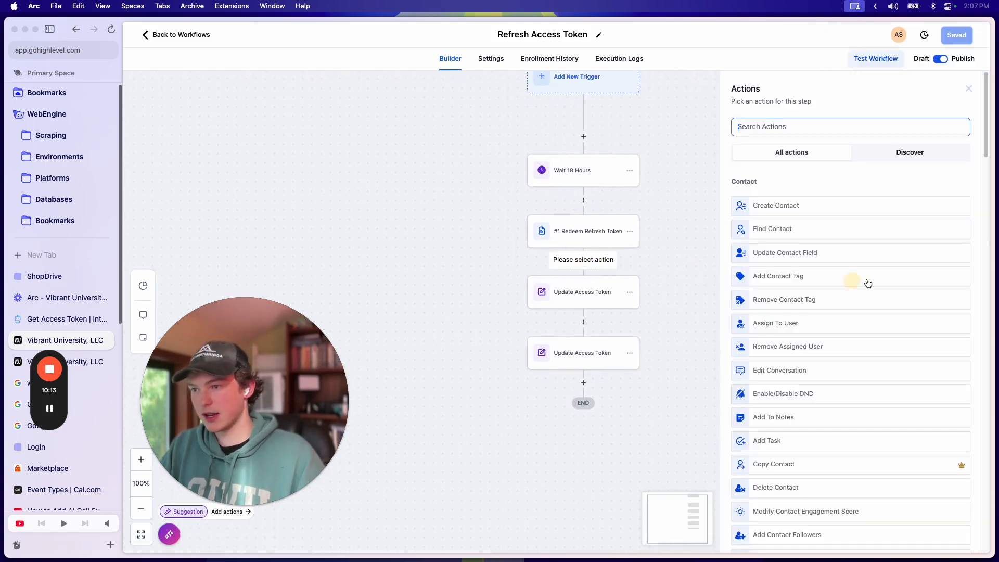
pyautogui.write('if')
pyautogui.click(785, 196)
pyautogui.click(653, 151)
pyautogui.doubleClick(657, 151)
pyautogui.write('Success?')
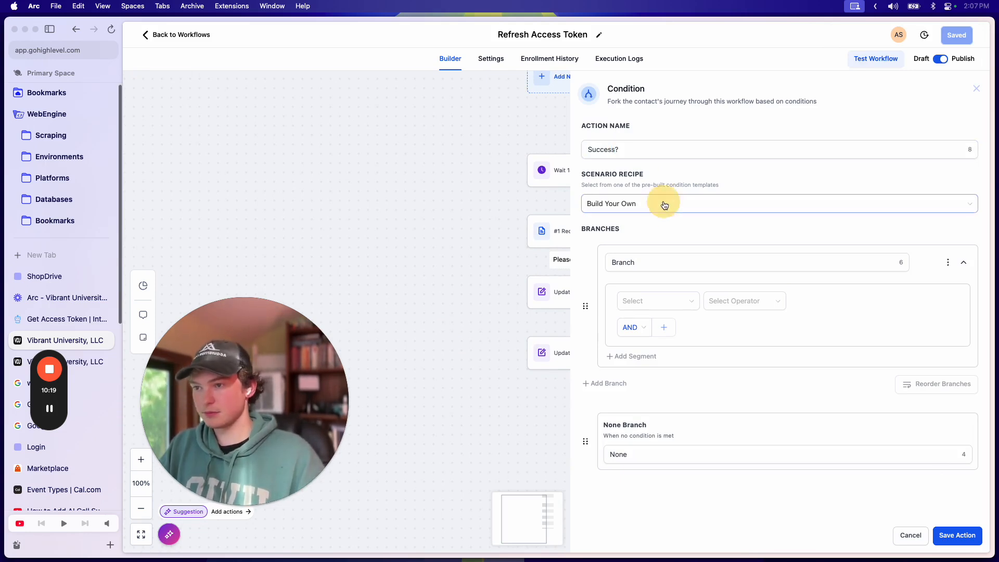
pyautogui.doubleClick(653, 262)
pyautogui.write('Yes')
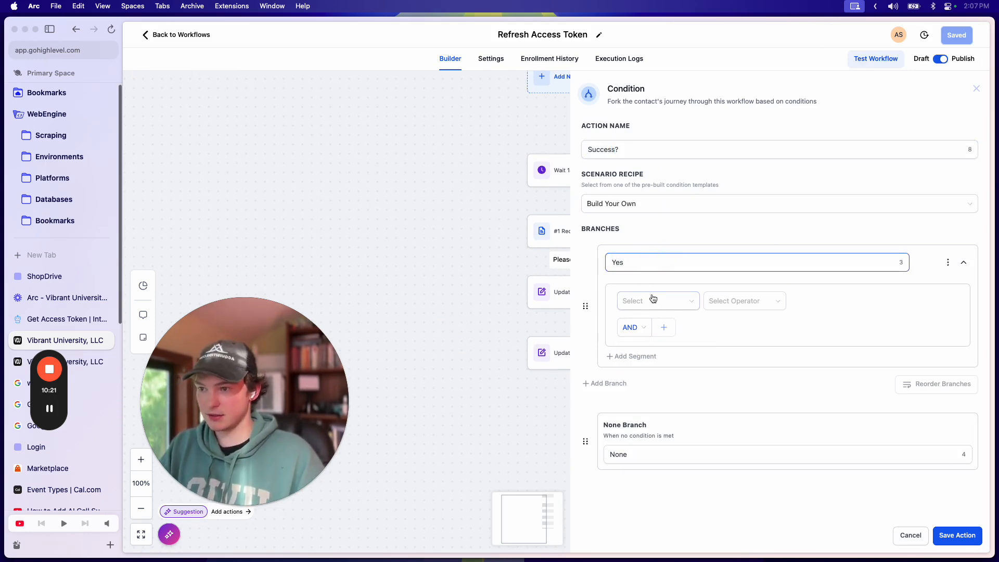
# Step: Make the branch test whether the Redeem Refresh Token webhook's status equals 200
pyautogui.click(655, 301)
pyautogui.scroll(-3, 661, 371)
pyautogui.scroll(5, 714, 413)
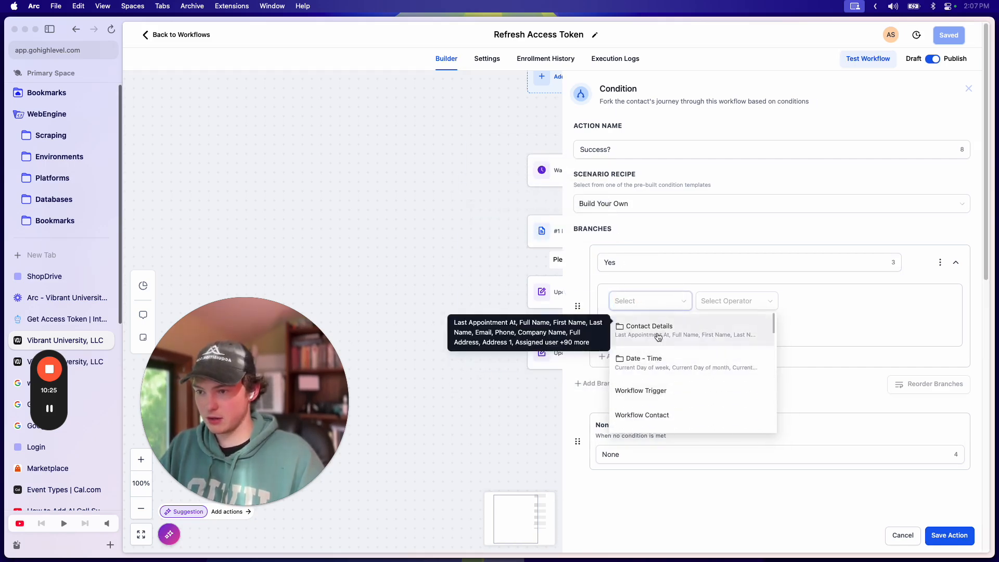
pyautogui.scroll(-4, 666, 359)
pyautogui.scroll(1, 669, 354)
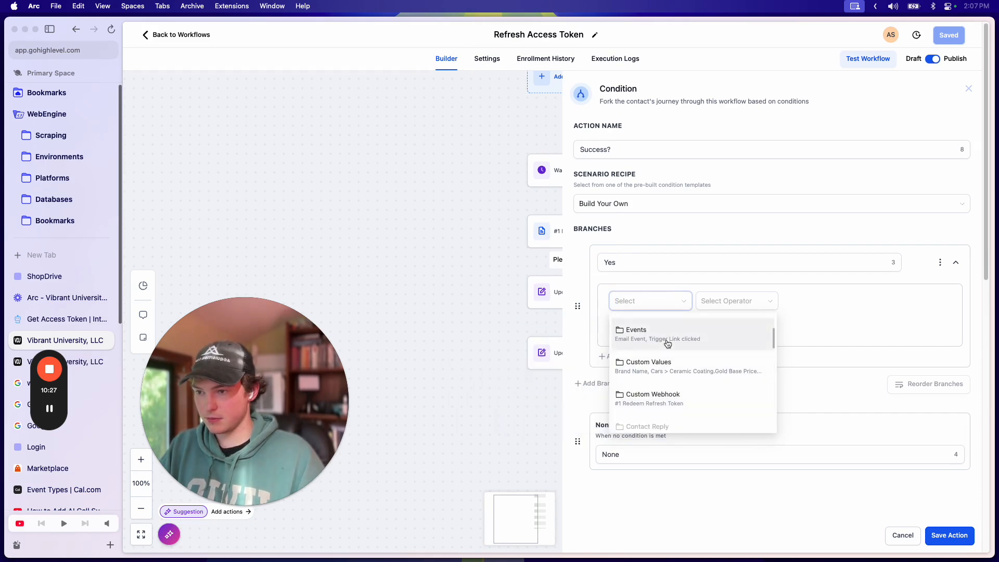
pyautogui.click(664, 396)
pyautogui.click(663, 337)
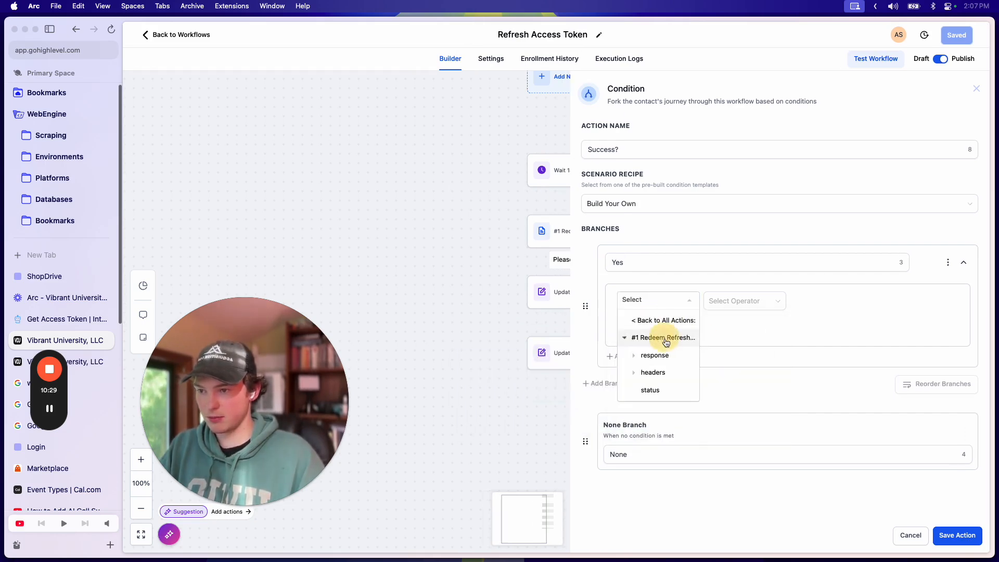
pyautogui.click(660, 390)
pyautogui.click(725, 301)
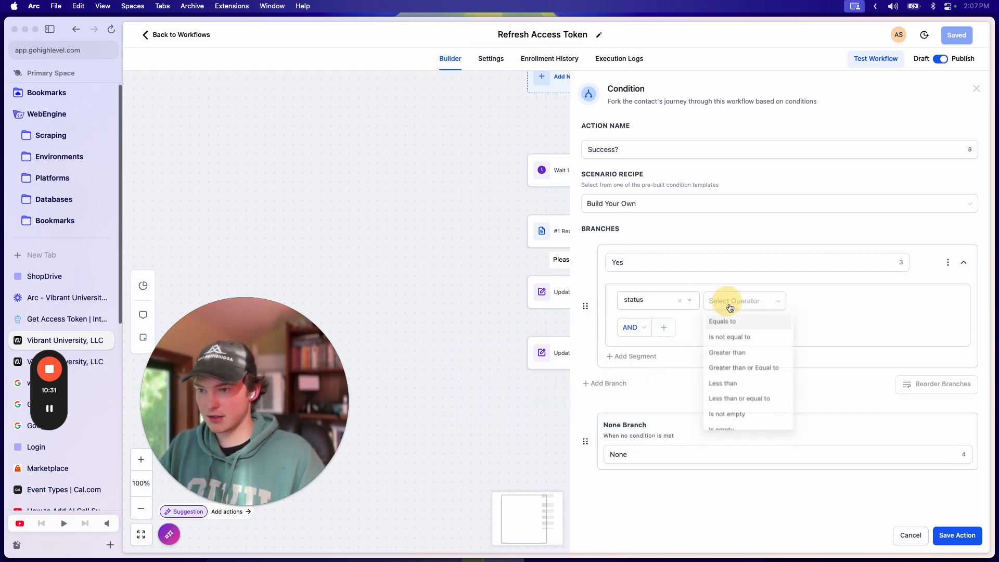
pyautogui.click(738, 322)
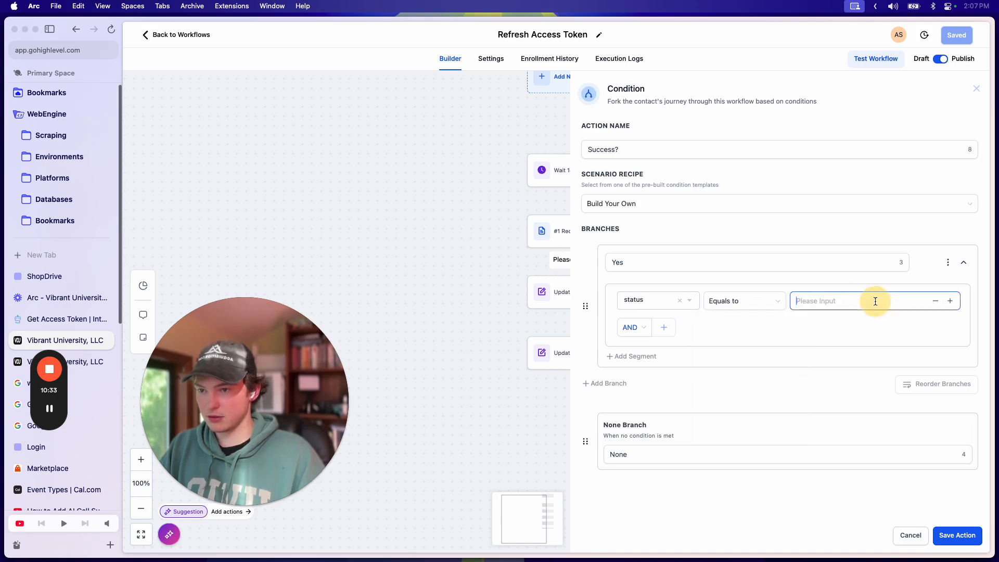
pyautogui.click(874, 300)
pyautogui.write('200')
pyautogui.click(805, 340)
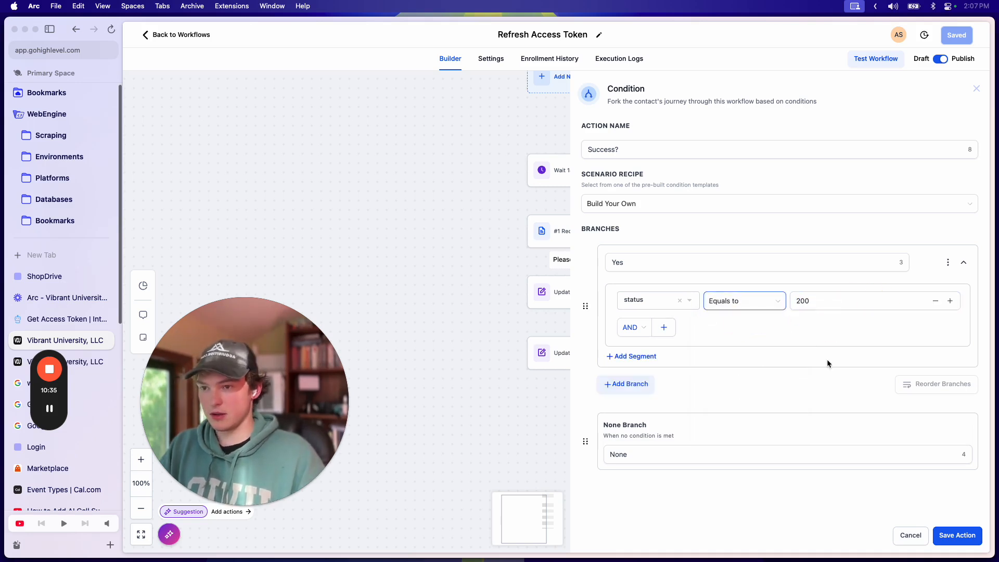
# Step: Name the action Status and the branches Success and Failed, then save the condition
pyautogui.click(663, 447)
pyautogui.doubleClick(663, 447)
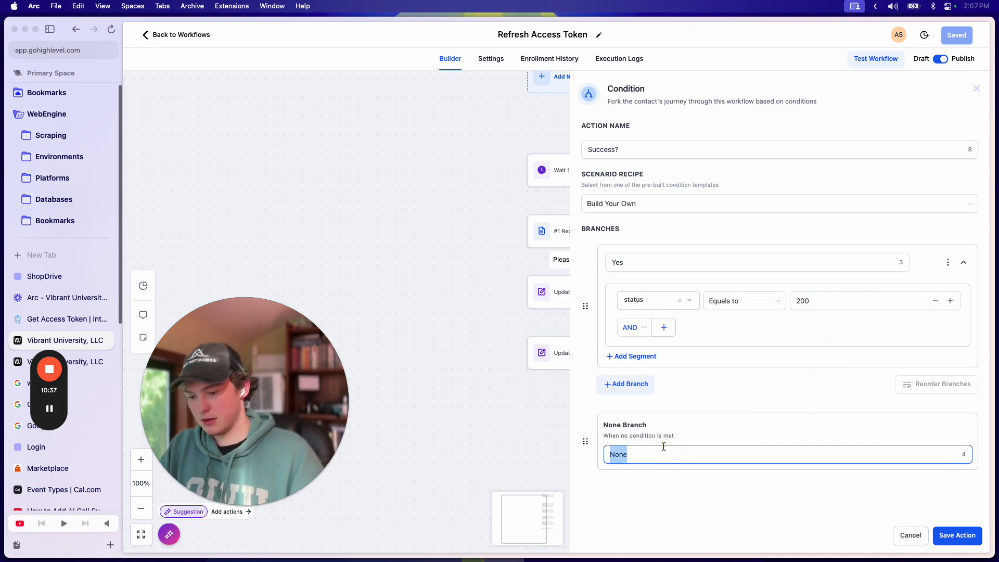
pyautogui.tripleClick(649, 148)
pyautogui.press('BackSpace')
pyautogui.write('Status')
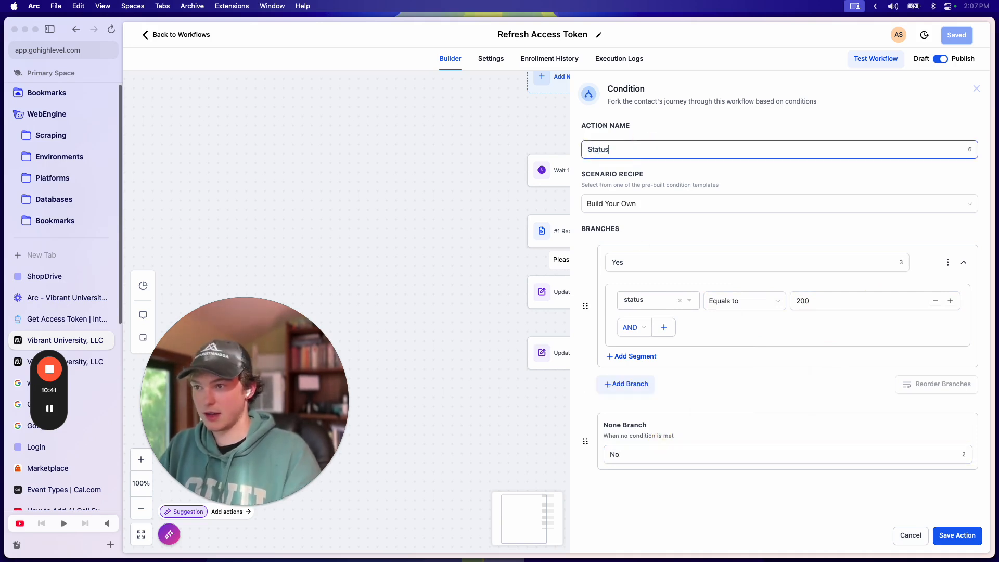
pyautogui.doubleClick(658, 259)
pyautogui.write('Suce')
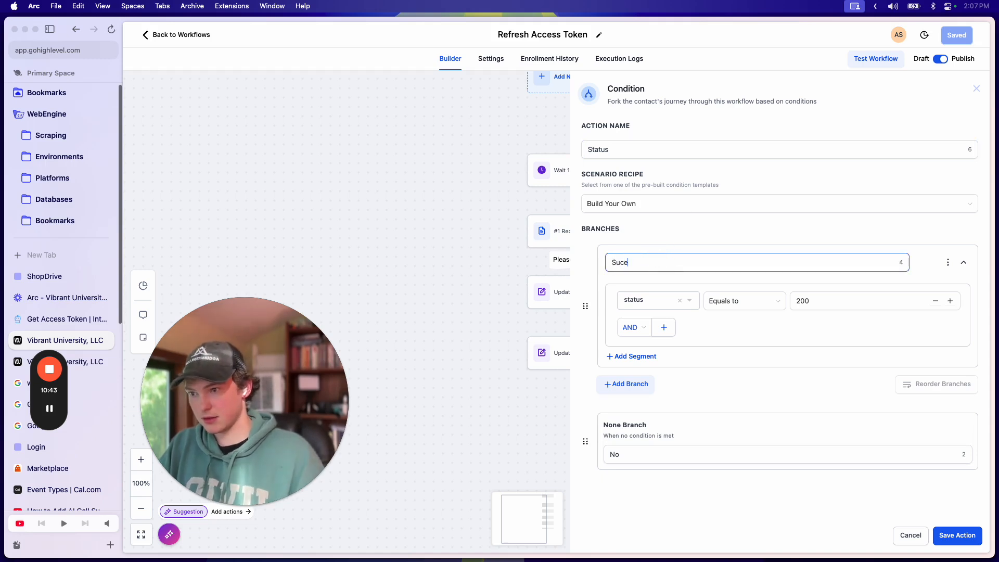
pyautogui.click(646, 455)
pyautogui.doubleClick(647, 453)
pyautogui.write('Failed')
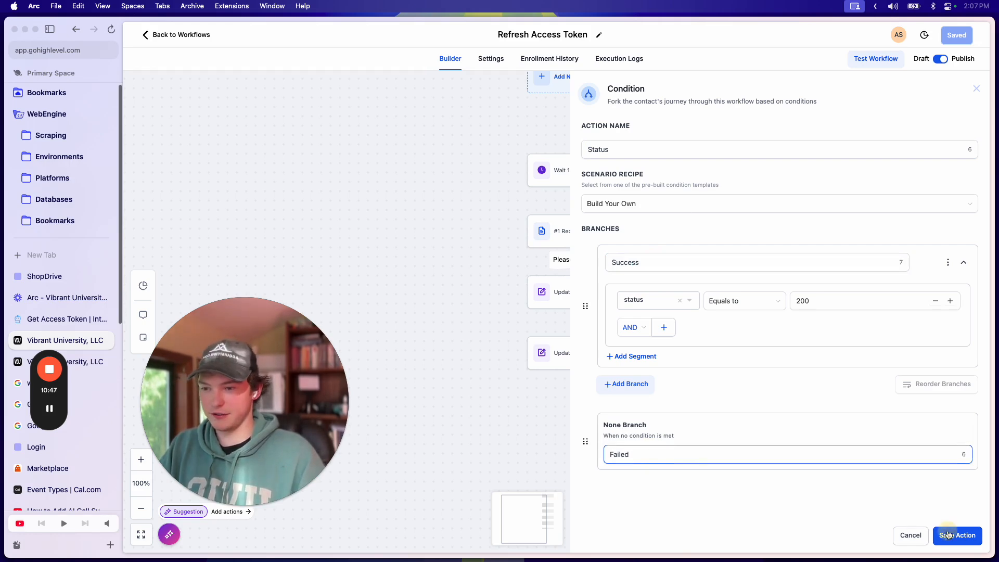
pyautogui.click(948, 535)
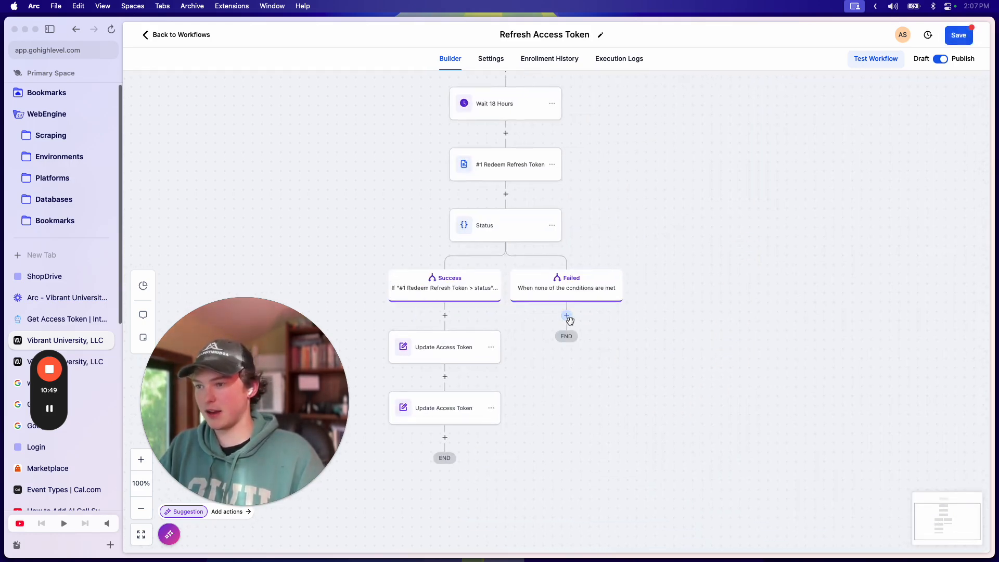
# Step: Add a Wait step named '1 Hour' under the Failed branch with a 1-hour delay
pyautogui.click(953, 35)
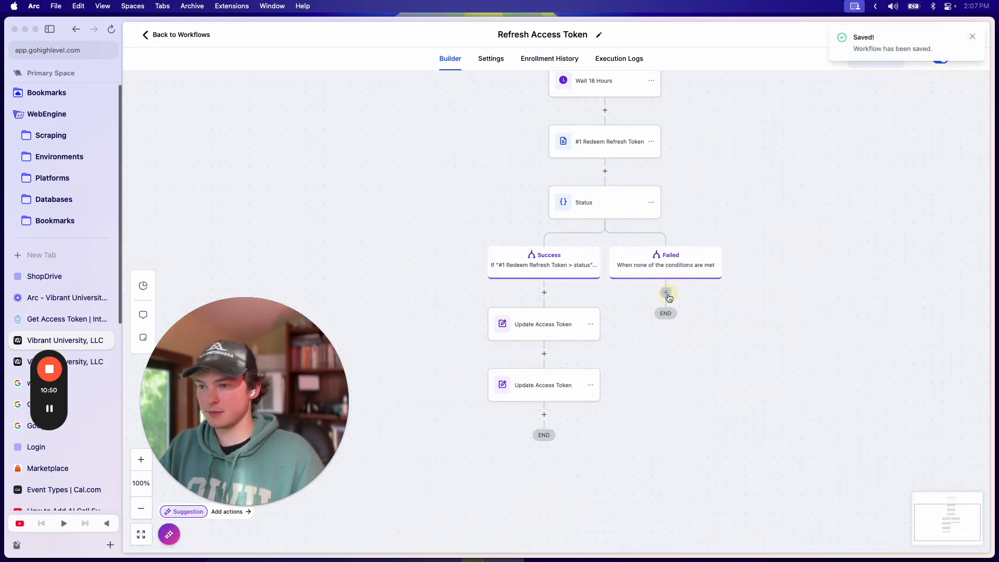
pyautogui.click(665, 293)
pyautogui.click(973, 36)
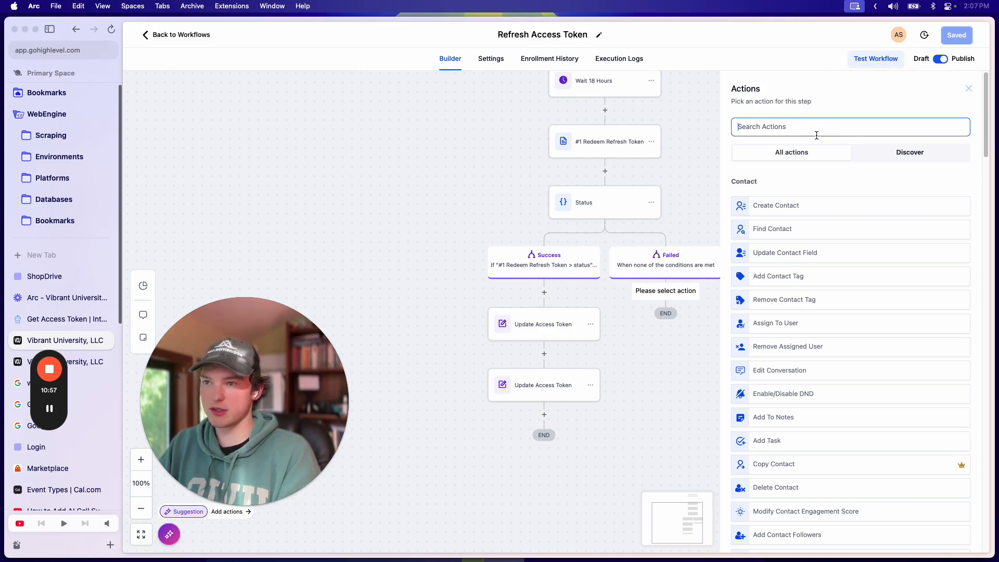
pyautogui.write('wait')
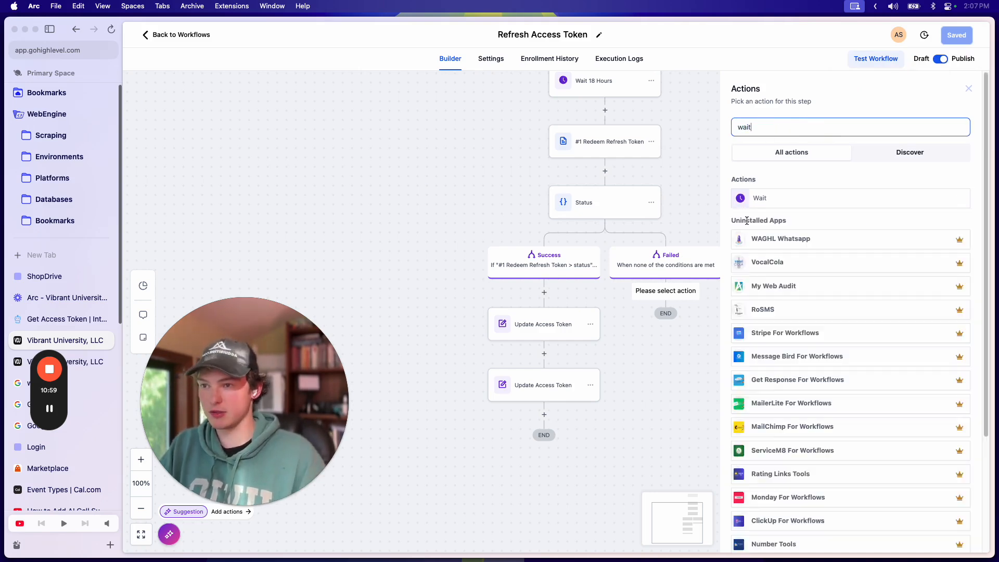
pyautogui.click(763, 202)
pyautogui.click(696, 143)
pyautogui.write('1 Hou')
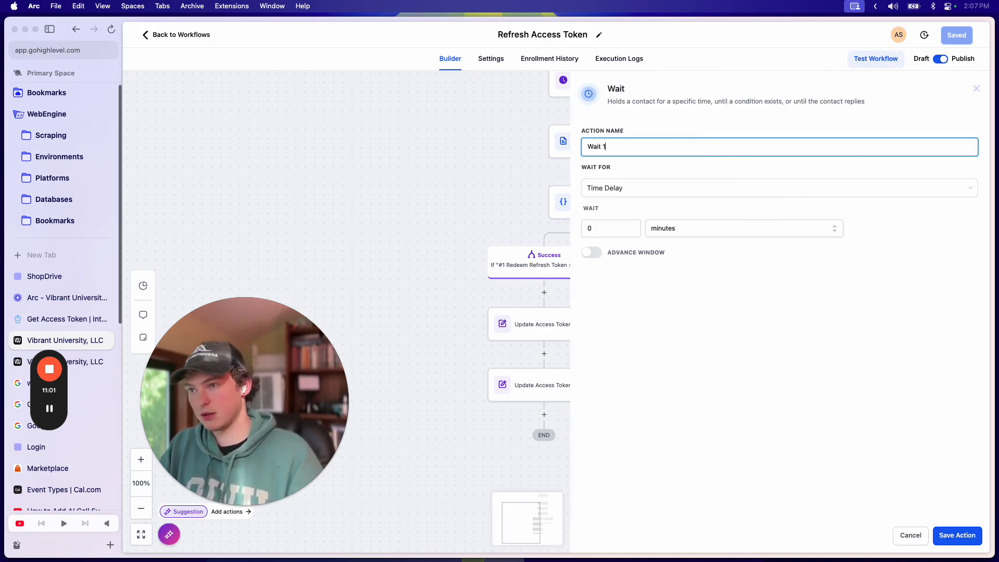
pyautogui.click(666, 227)
pyautogui.click(666, 266)
pyautogui.hotkey('shift', 'Tab')
pyautogui.write('1')
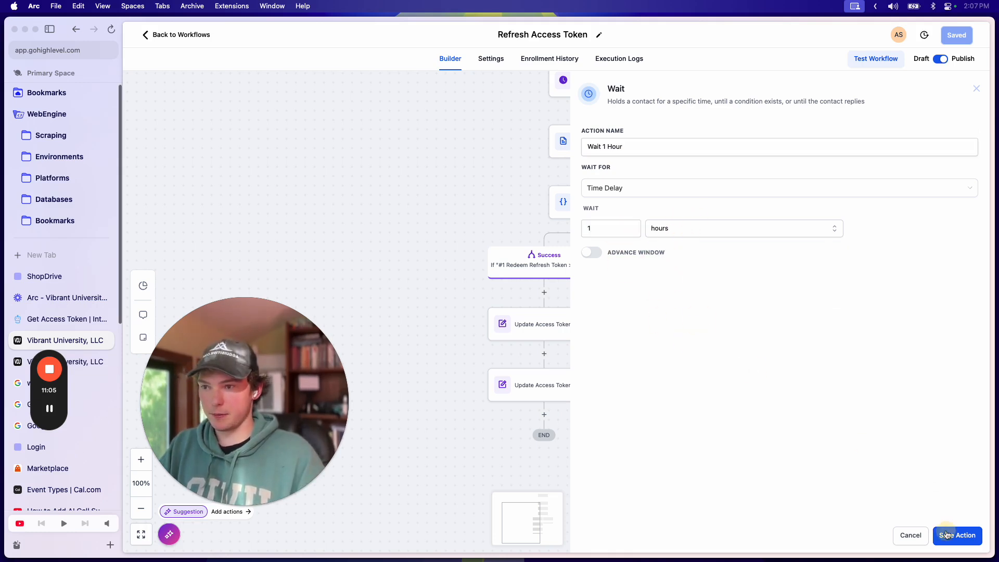
pyautogui.click(947, 535)
# Step: Add a Go To step after Wait 1 Hour and save the workflow
pyautogui.click(666, 355)
pyautogui.write('go')
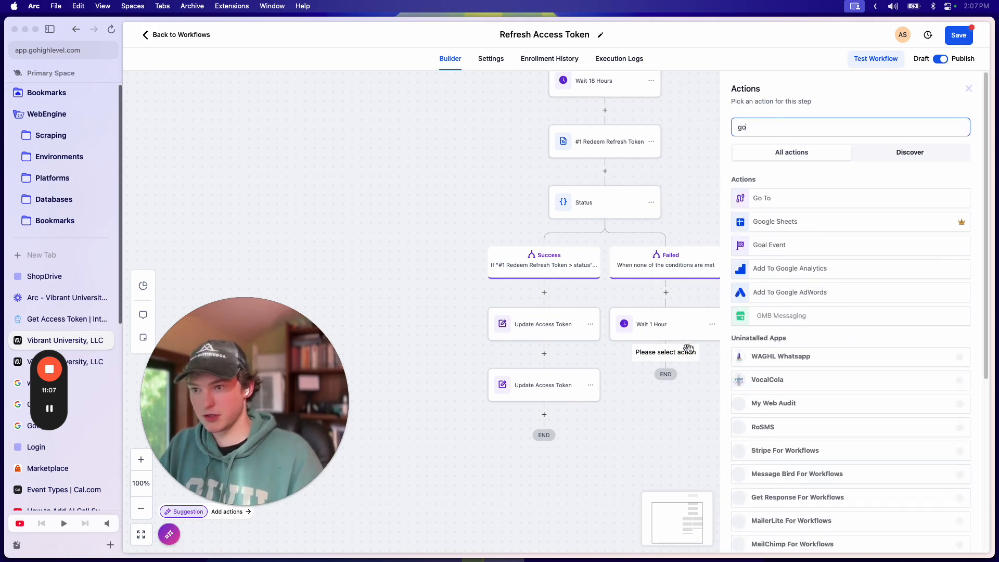
pyautogui.click(754, 198)
pyautogui.click(957, 536)
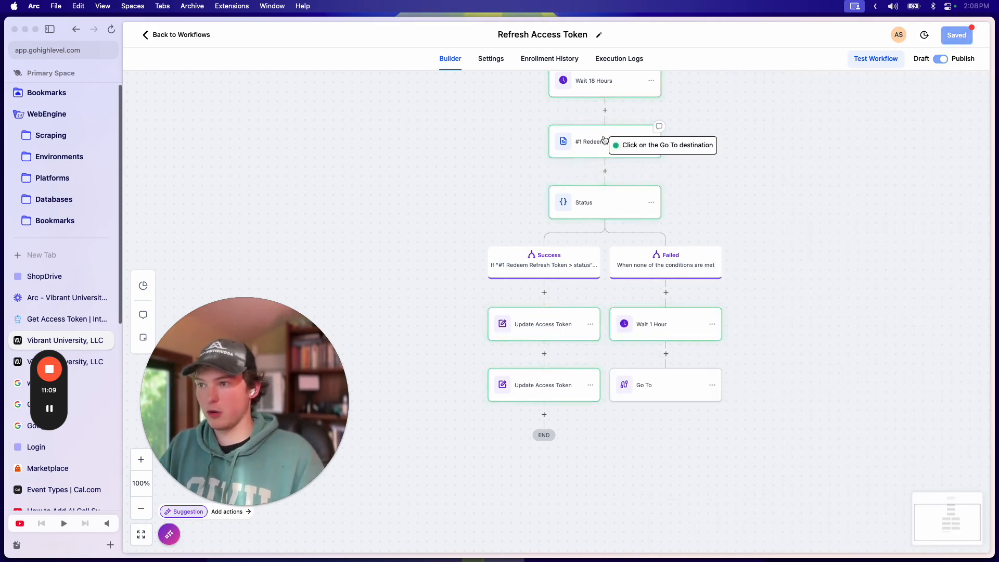
pyautogui.click(970, 43)
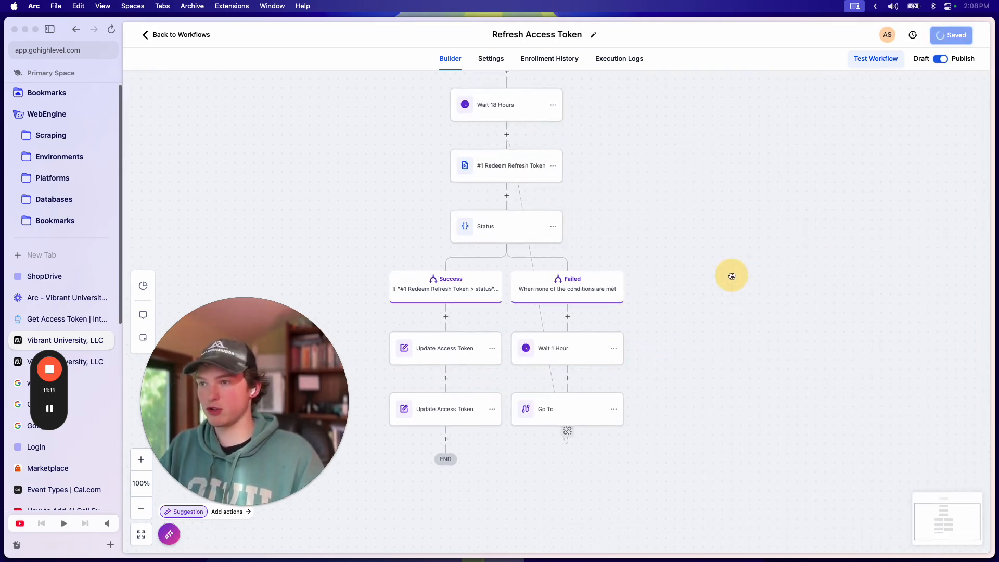
pyautogui.click(974, 39)
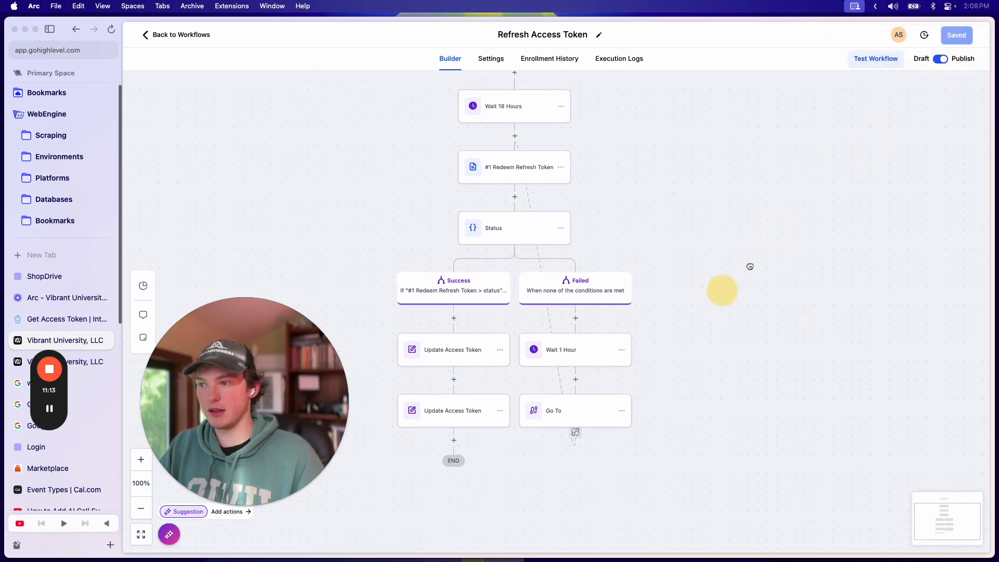
pyautogui.moveTo(722, 290); pyautogui.dragTo(811, 243)
pyautogui.click(566, 168)
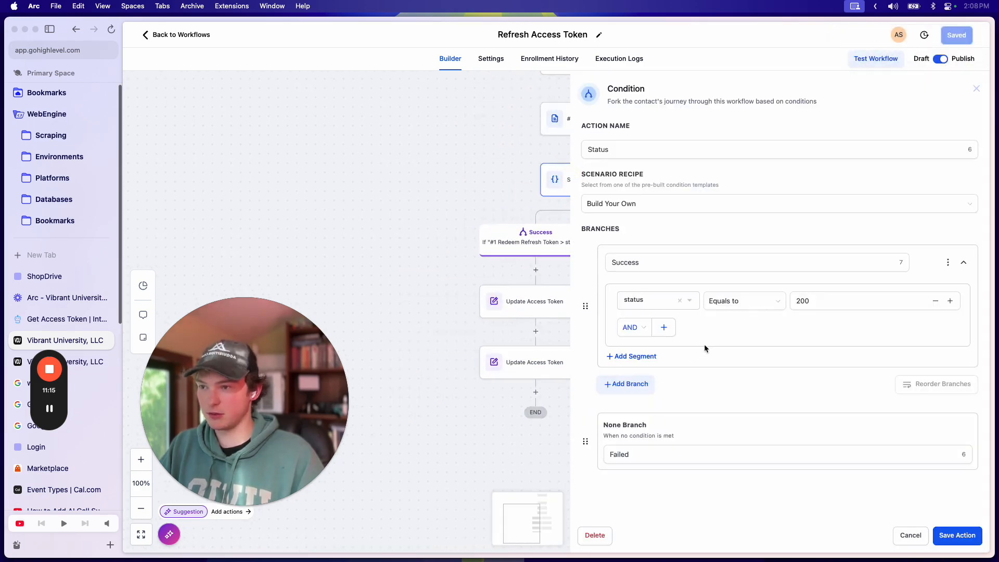
pyautogui.click(549, 130)
pyautogui.scroll(-10, 712, 345)
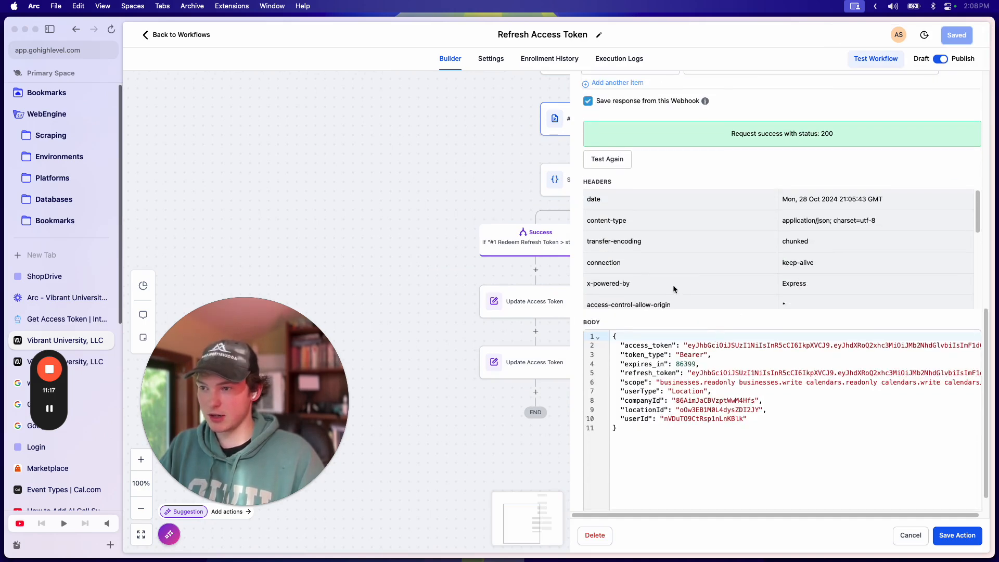
pyautogui.scroll(2, 682, 269)
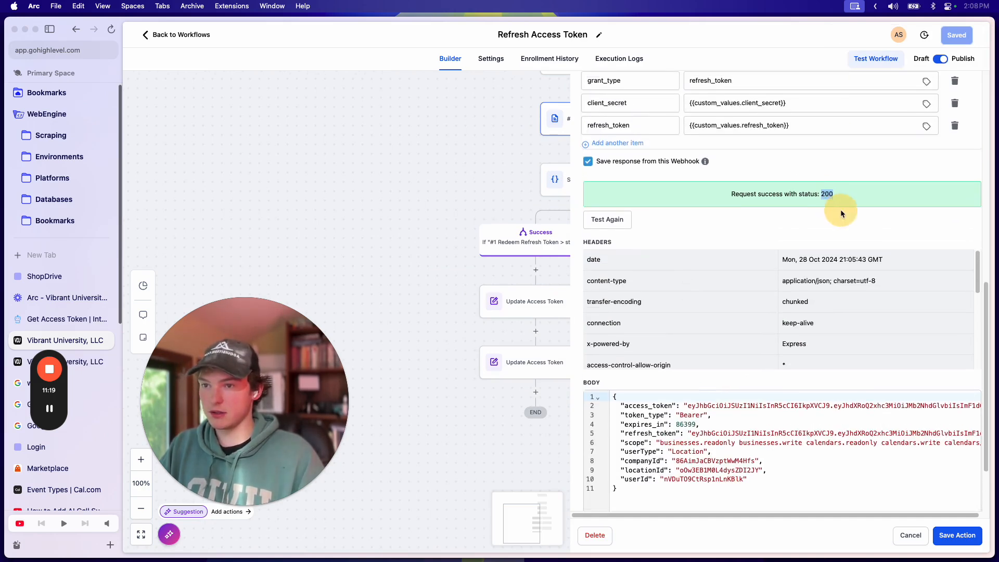
pyautogui.scroll(-5, 770, 274)
pyautogui.scroll(6, 770, 314)
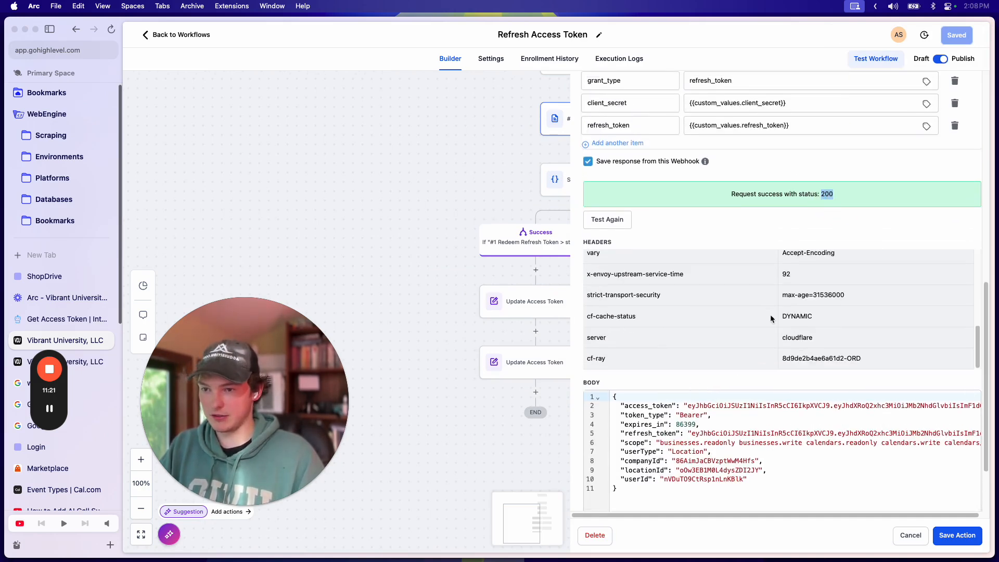
pyautogui.scroll(-5, 828, 333)
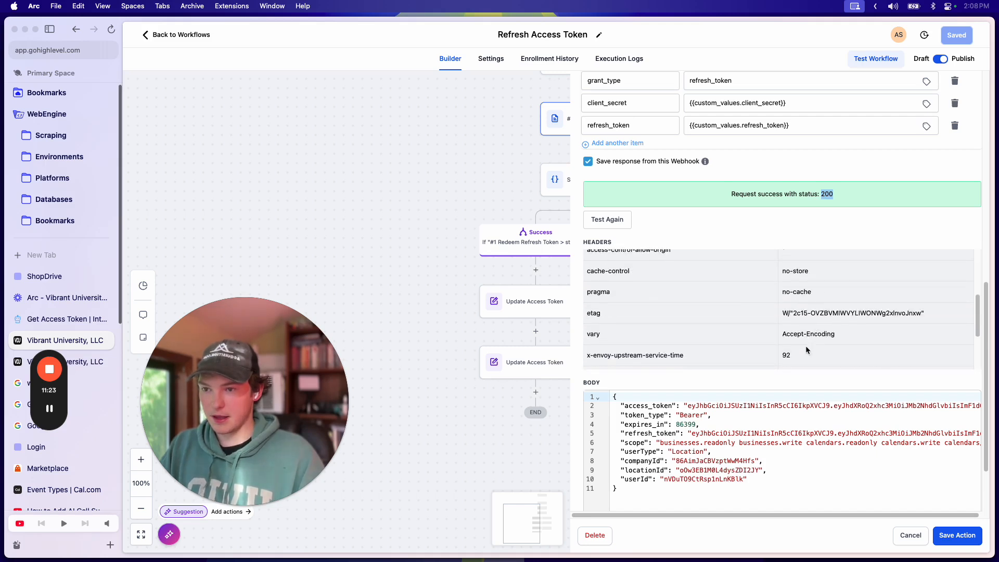
pyautogui.scroll(7, 796, 317)
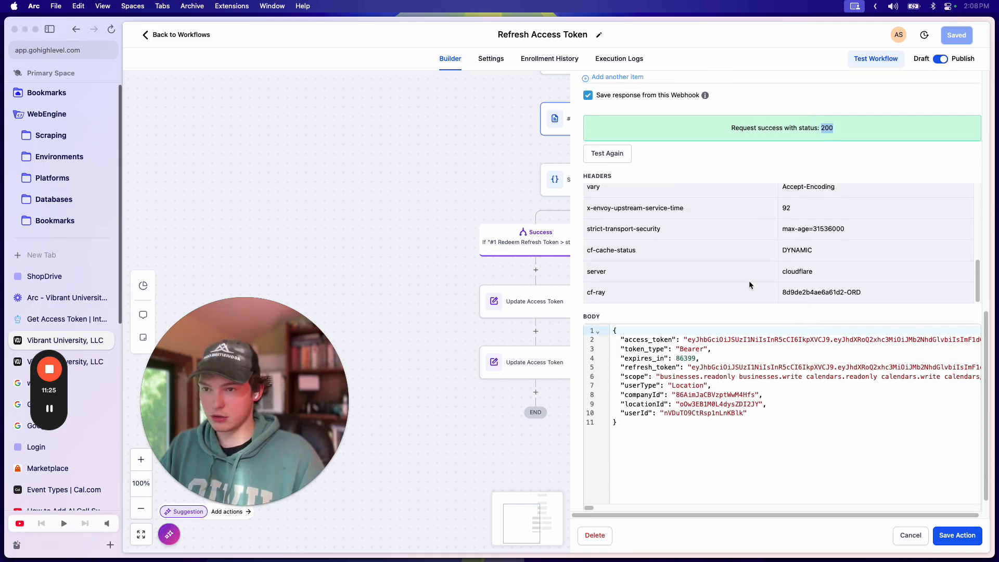
pyautogui.scroll(-8, 703, 379)
pyautogui.scroll(15, 730, 378)
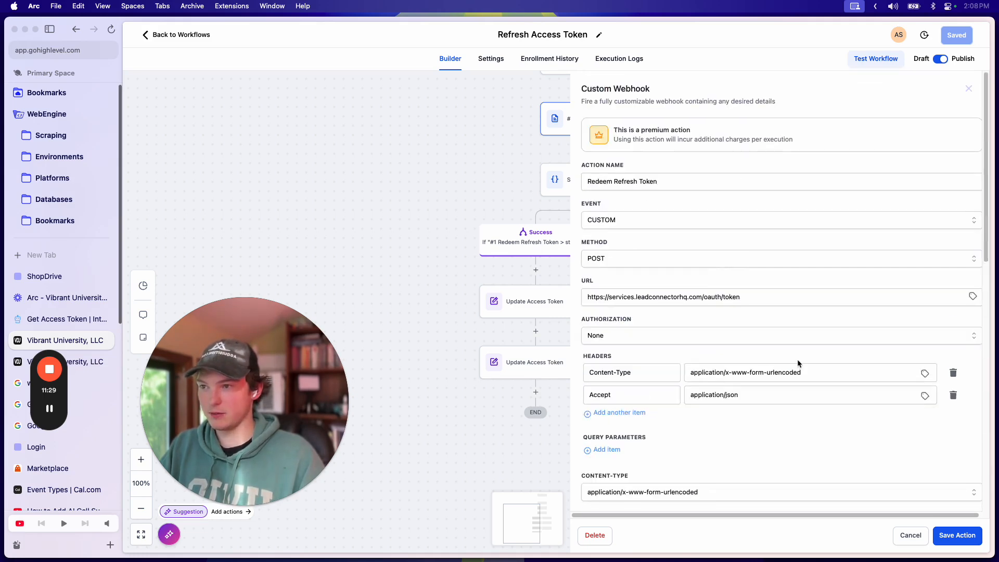
pyautogui.click(971, 88)
# Step: Change the Success condition to #1 Redeem Refresh Token response access_token is not empty
pyautogui.scroll(2, 693, 297)
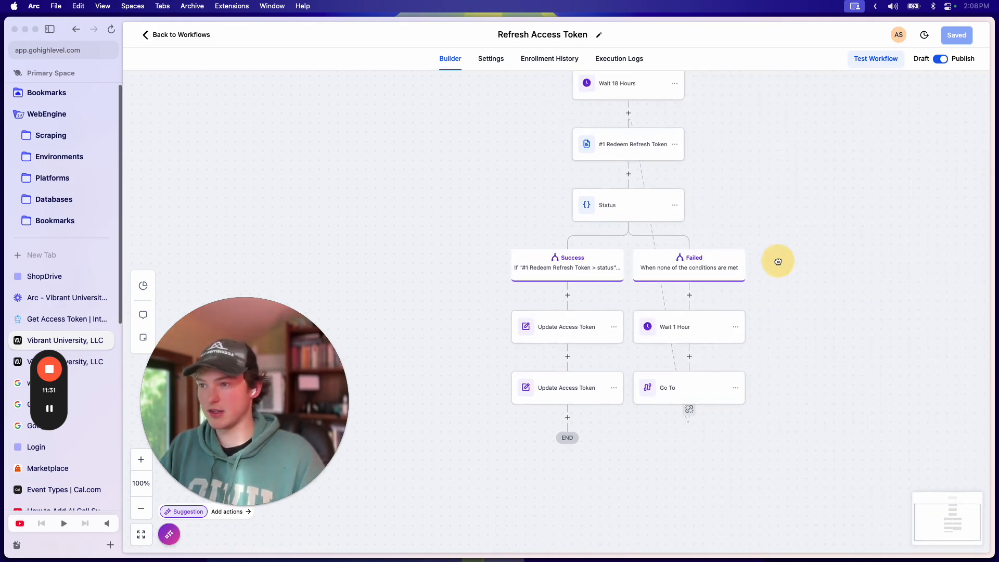
pyautogui.click(622, 208)
pyautogui.click(656, 300)
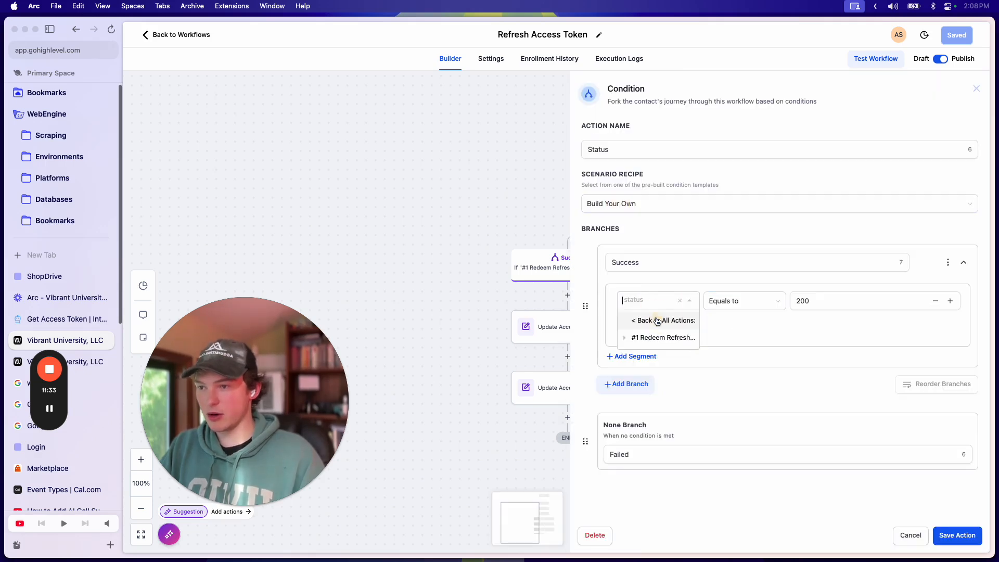
pyautogui.click(646, 338)
pyautogui.click(654, 355)
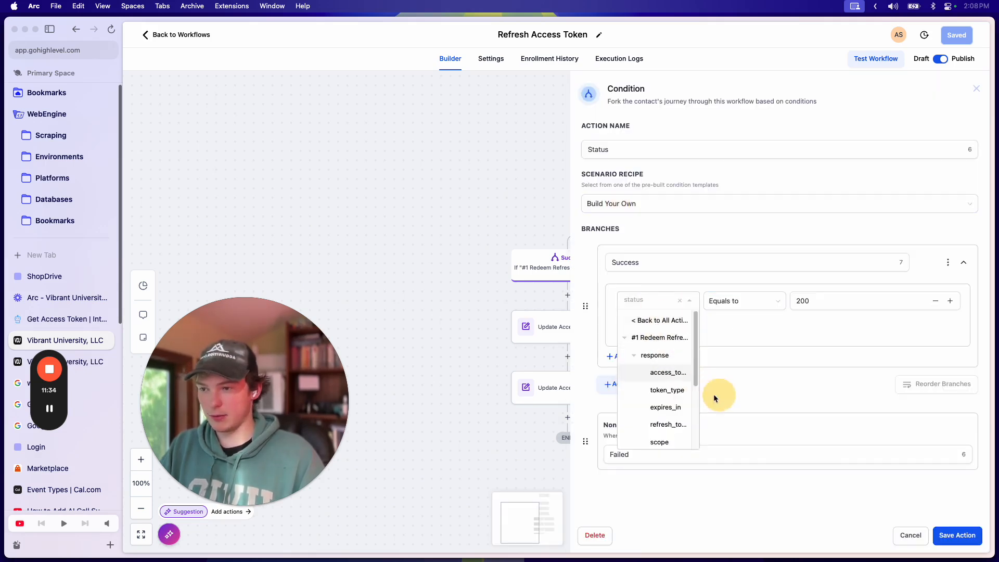
pyautogui.click(670, 372)
pyautogui.click(746, 301)
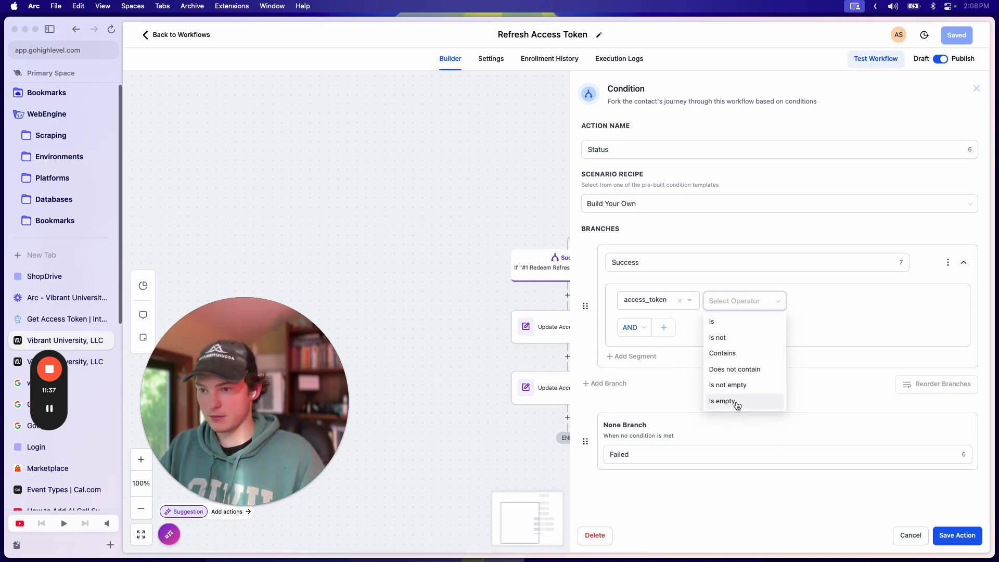
pyautogui.click(728, 385)
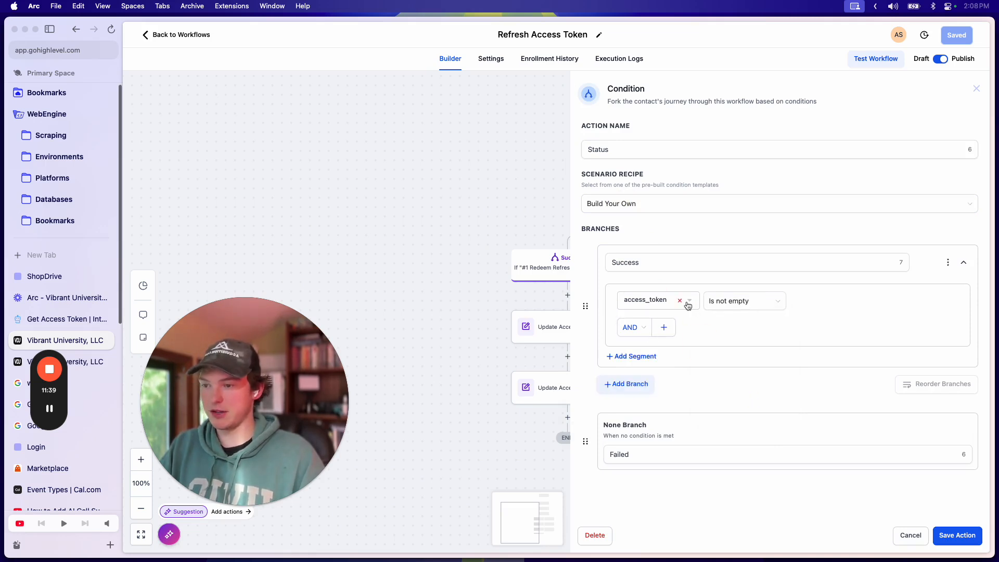
pyautogui.click(938, 541)
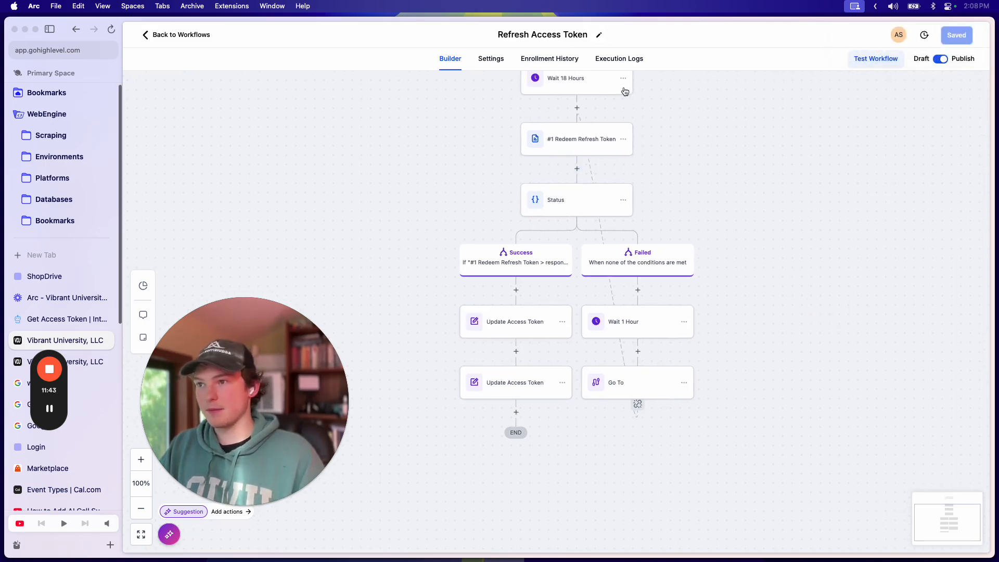
# Step: Move the Wait 18 Hours step to the end of the Success branch
pyautogui.click(623, 78)
pyautogui.moveTo(666, 109)
pyautogui.click(709, 98)
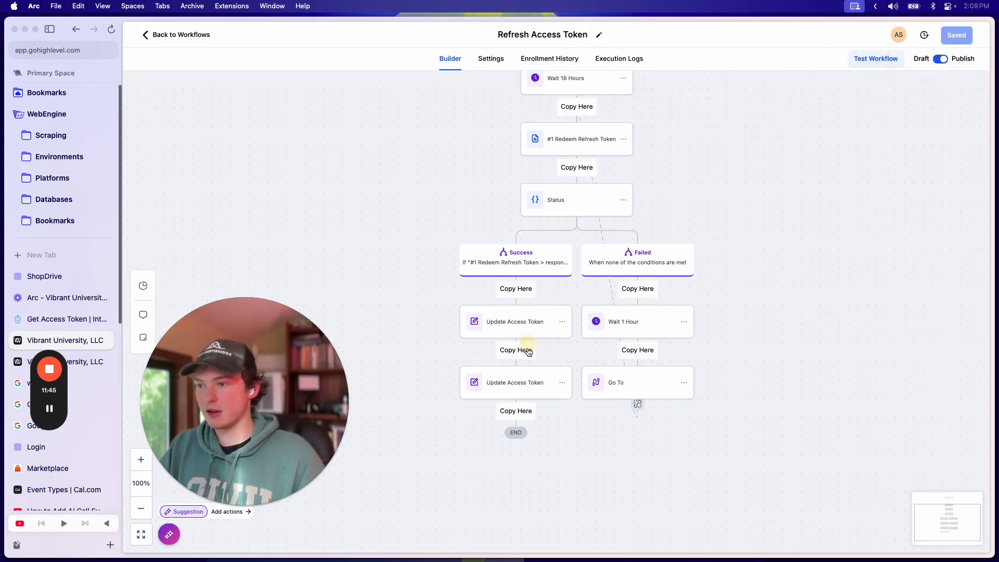
pyautogui.click(628, 84)
pyautogui.click(976, 89)
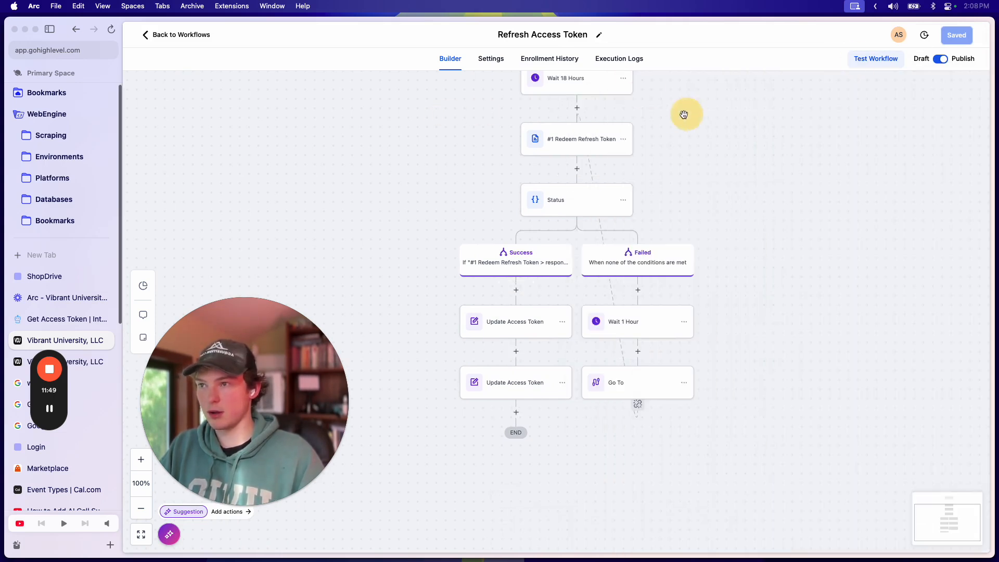
pyautogui.click(623, 78)
pyautogui.moveTo(660, 131)
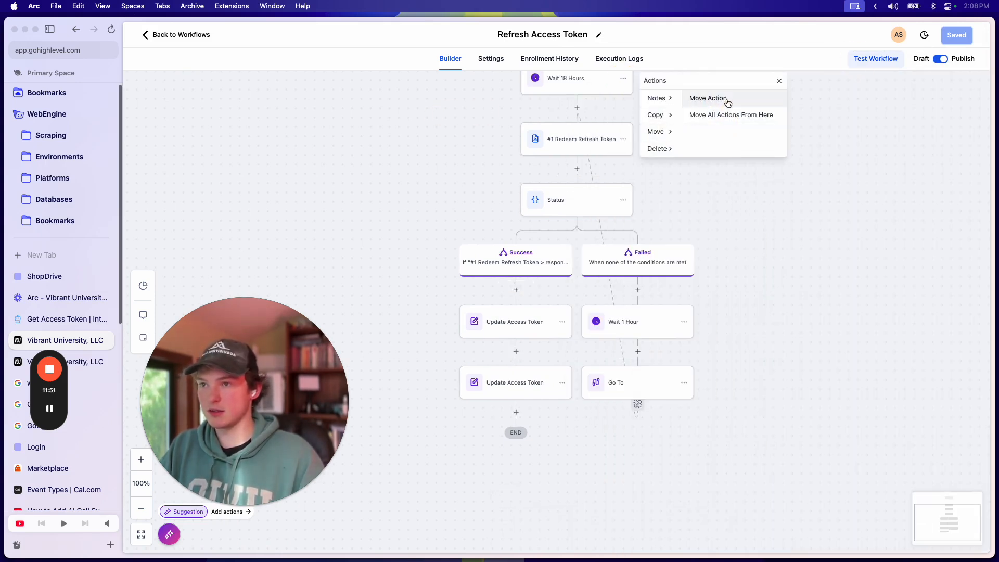
pyautogui.click(725, 100)
pyautogui.click(515, 411)
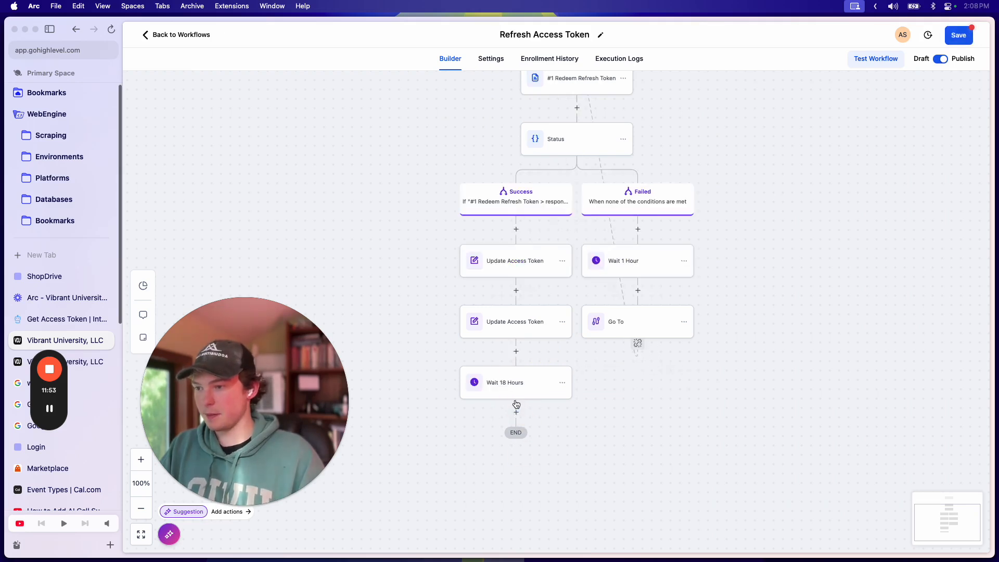
# Step: Add a Go To step below Wait 18 Hours, discarding an accidental Wait step
pyautogui.click(516, 409)
pyautogui.write('wait')
pyautogui.click(780, 199)
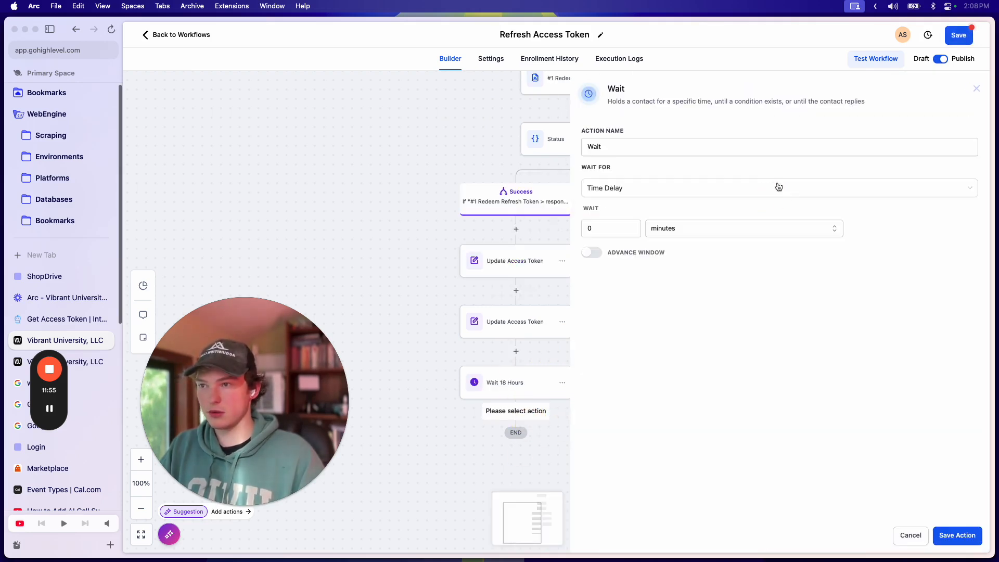
pyautogui.click(978, 89)
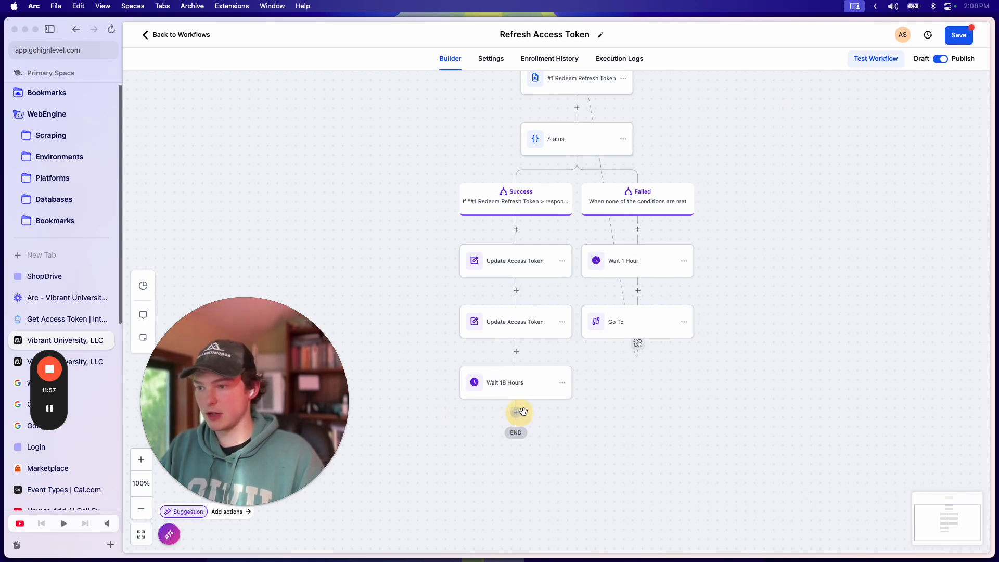
pyautogui.click(519, 414)
pyautogui.write('gio')
pyautogui.press('BackSpace')
pyautogui.press('BackSpace')
pyautogui.write('o')
pyautogui.click(795, 197)
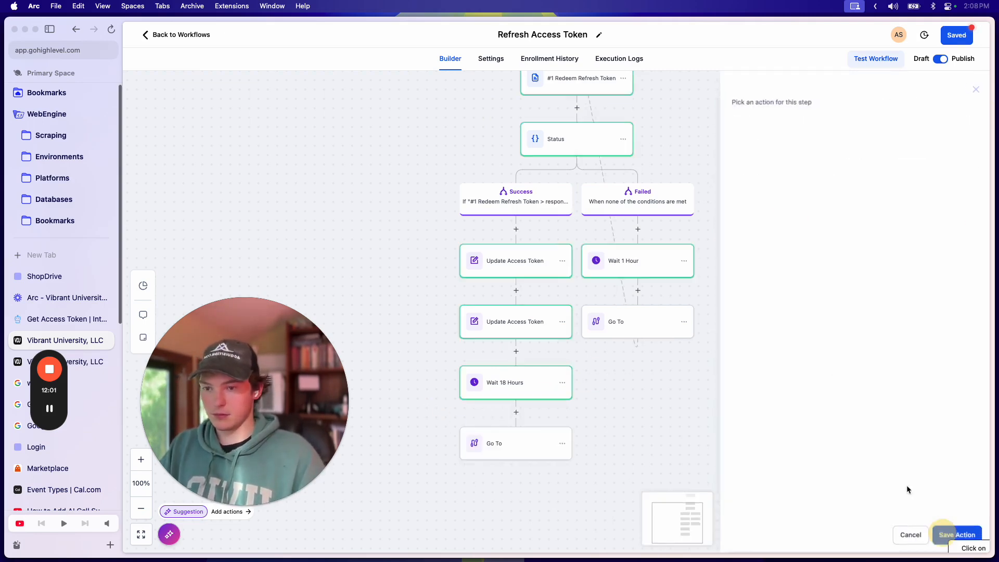
pyautogui.click(956, 536)
# Step: Point the Go To at #1 Redeem Refresh Token and save the workflow
pyautogui.click(578, 119)
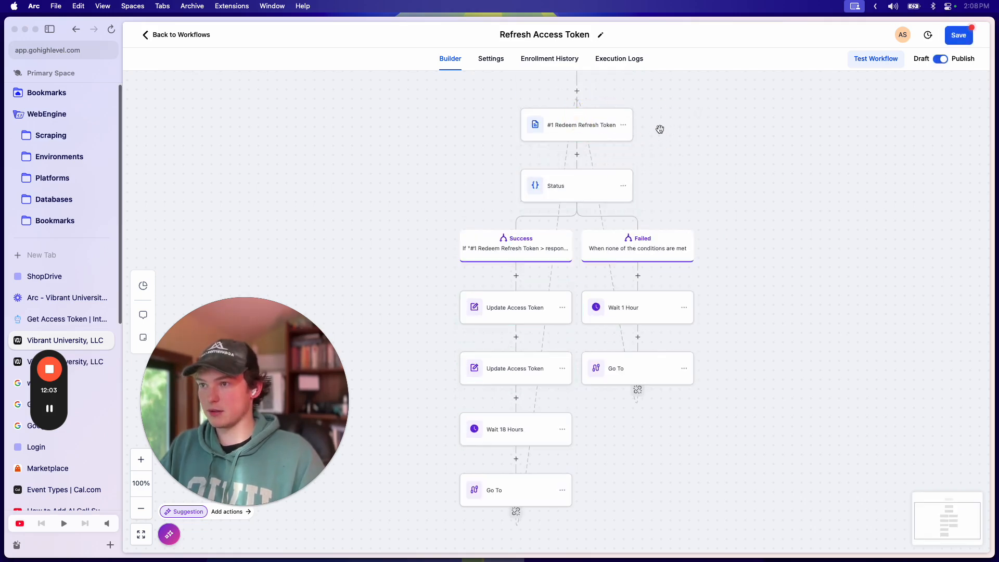
pyautogui.moveTo(713, 150); pyautogui.dragTo(755, 252)
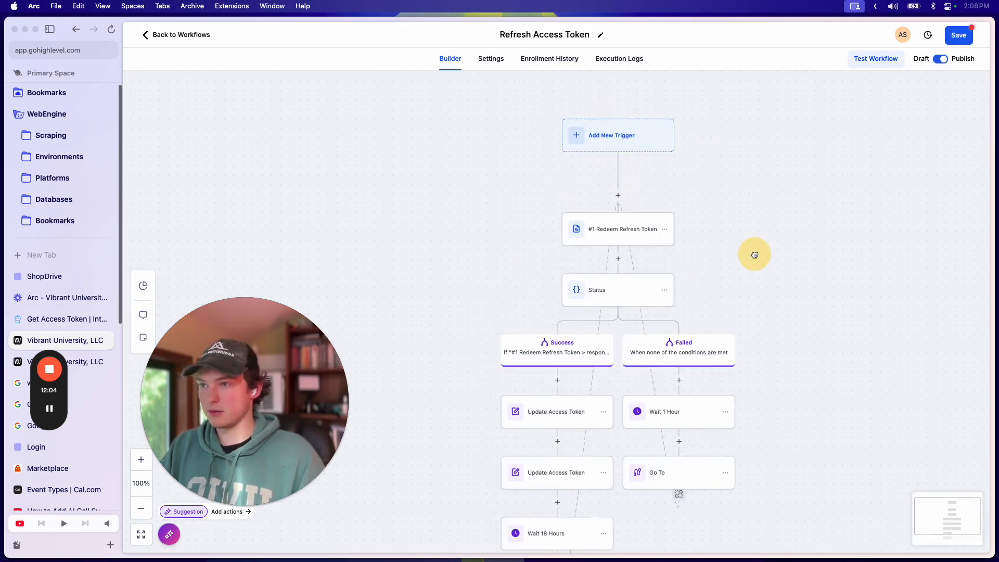
pyautogui.click(958, 35)
pyautogui.scroll(-5, 736, 176)
pyautogui.click(973, 38)
pyautogui.moveTo(738, 156)
pyautogui.mouseDown()
pyautogui.moveTo(839, 198)
pyautogui.moveTo(796, 165)
pyautogui.moveTo(824, 225)
pyautogui.moveTo(791, 249)
pyautogui.moveTo(734, 138)
pyautogui.mouseUp()
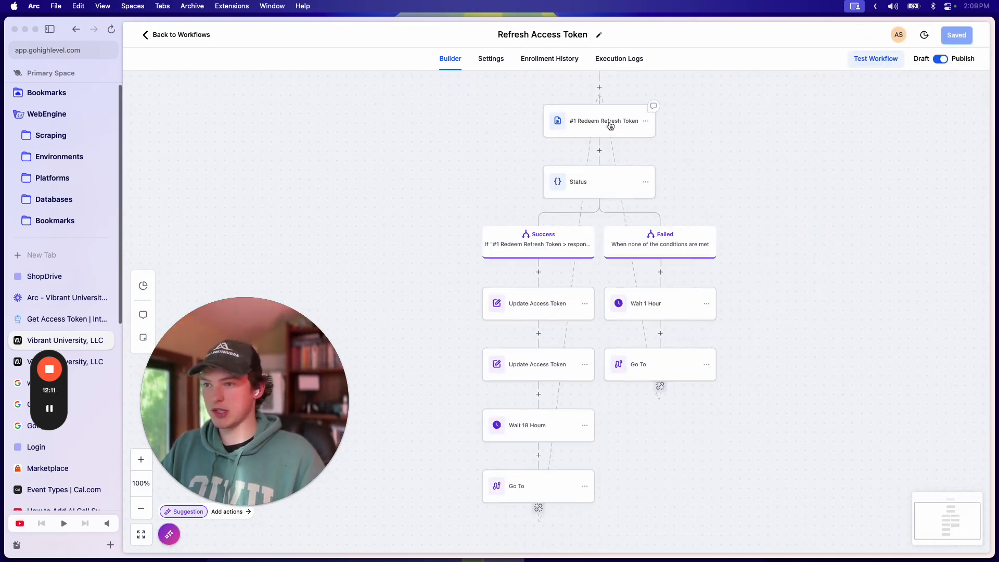
pyautogui.moveTo(884, 268); pyautogui.dragTo(893, 191)
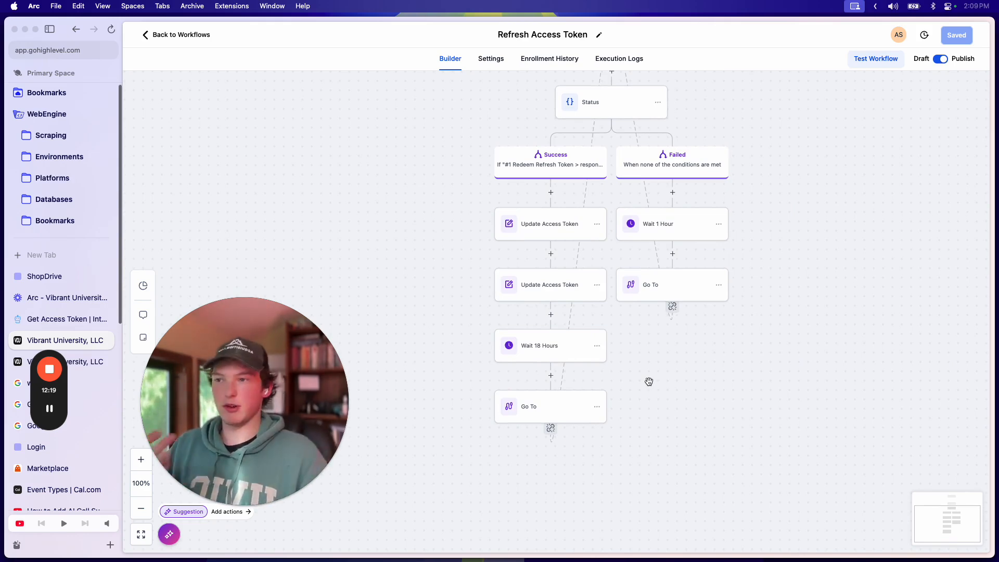
pyautogui.moveTo(570, 78); pyautogui.dragTo(606, 190)
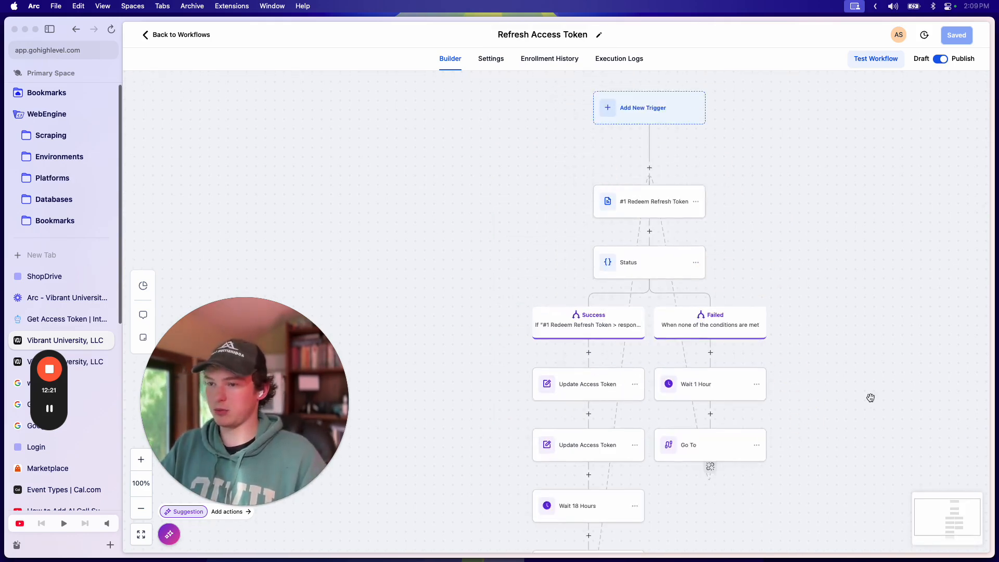
pyautogui.moveTo(871, 399); pyautogui.dragTo(764, 256)
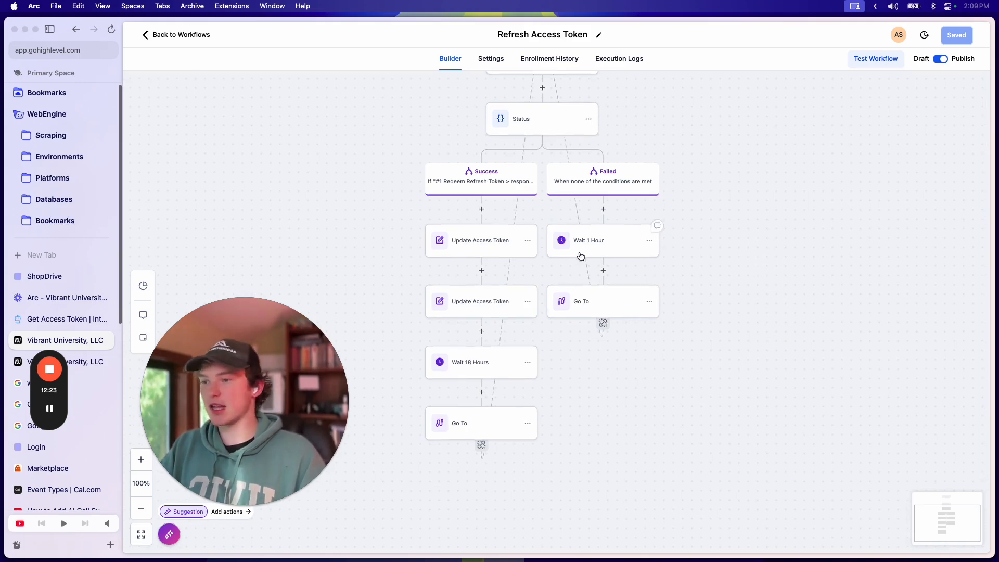
pyautogui.scroll(3, 749, 312)
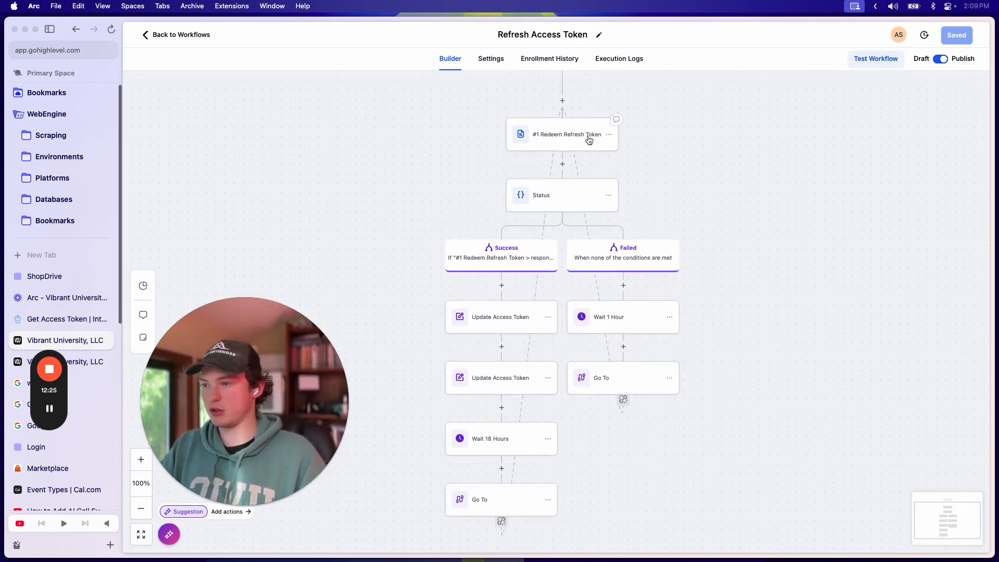
pyautogui.scroll(4, 812, 294)
pyautogui.moveTo(710, 249); pyautogui.dragTo(668, 174)
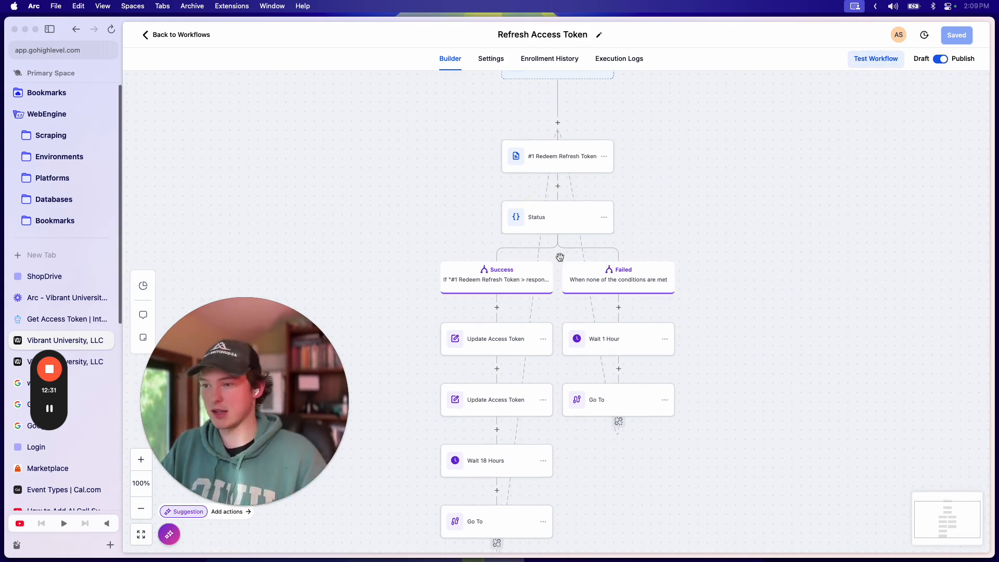
pyautogui.scroll(2, 677, 145)
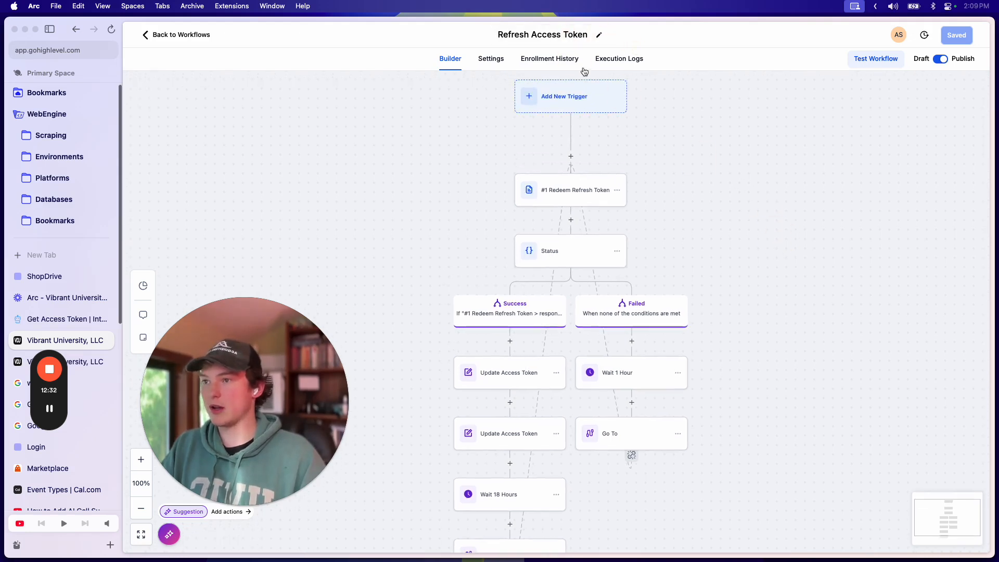
# Step: Run a workflow test enrolling the test contact
pyautogui.click(880, 59)
pyautogui.click(804, 146)
pyautogui.write('o everything app')
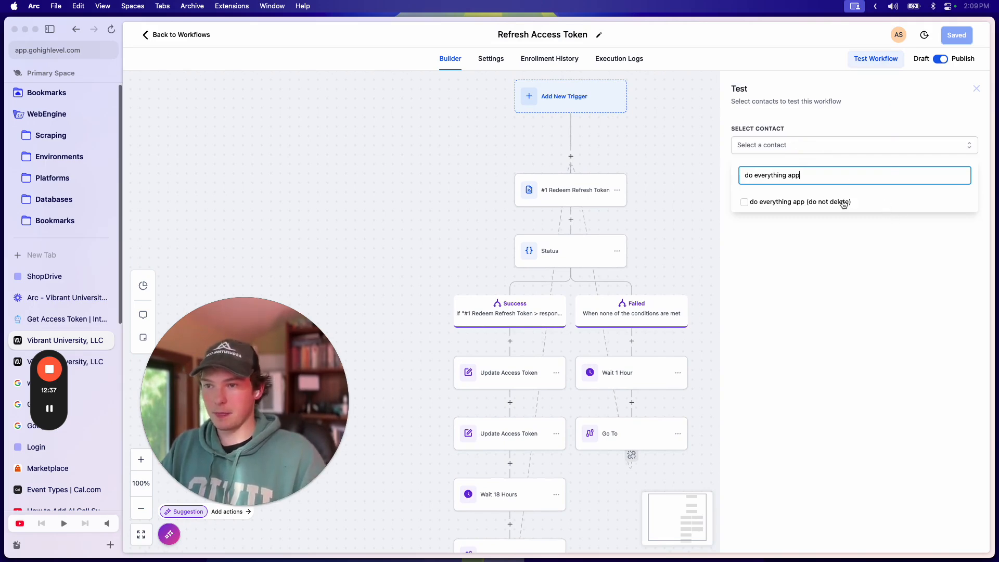
pyautogui.click(843, 201)
pyautogui.click(847, 258)
pyautogui.click(749, 178)
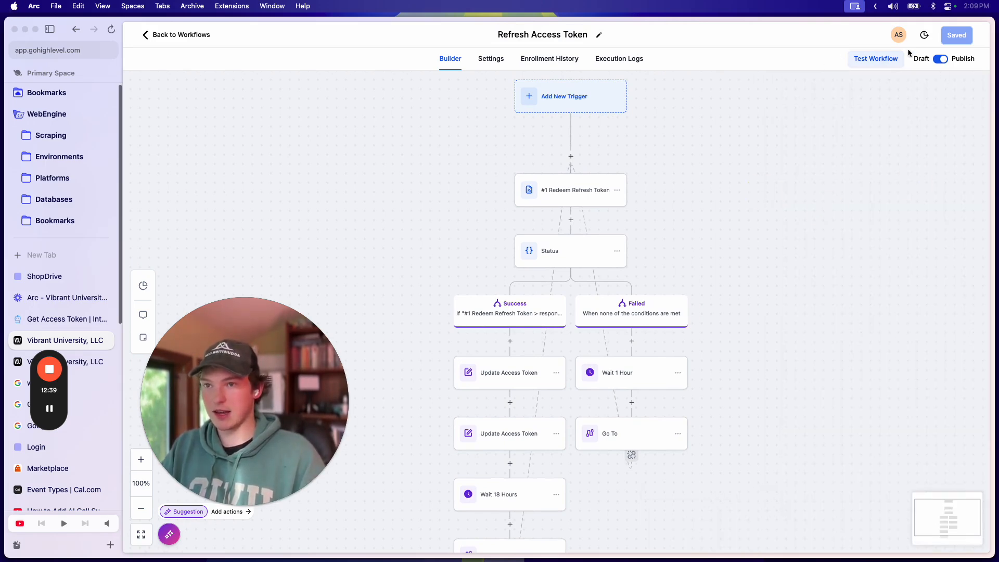
pyautogui.moveTo(761, 209); pyautogui.dragTo(827, 202)
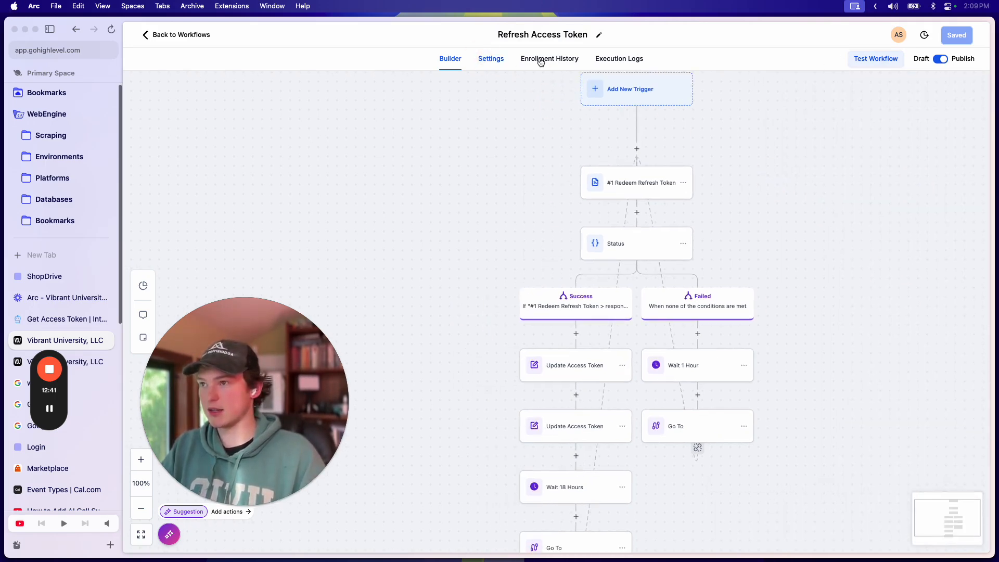
# Step: Check and refresh the enrollment history, then return to the builder
pyautogui.click(623, 60)
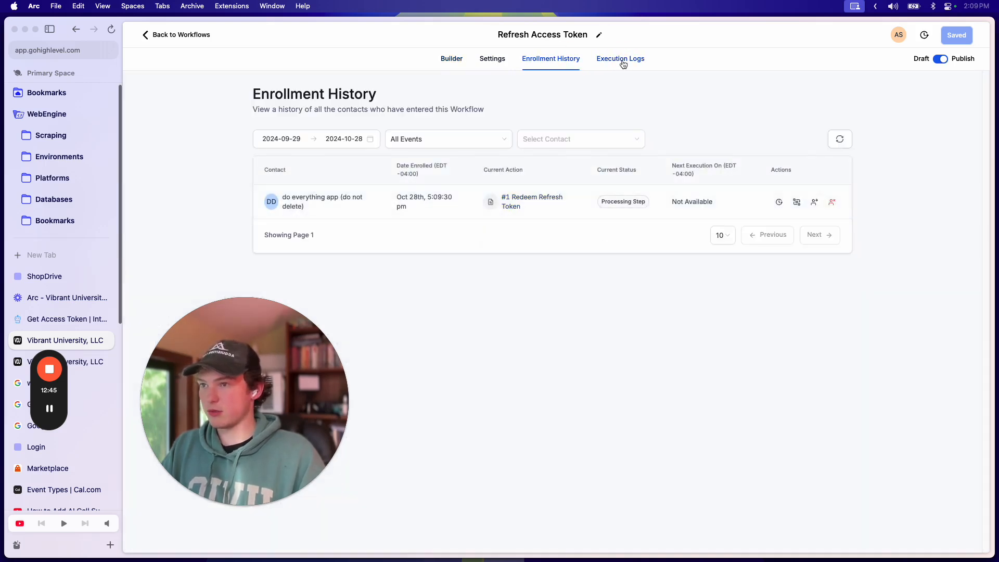
pyautogui.click(837, 140)
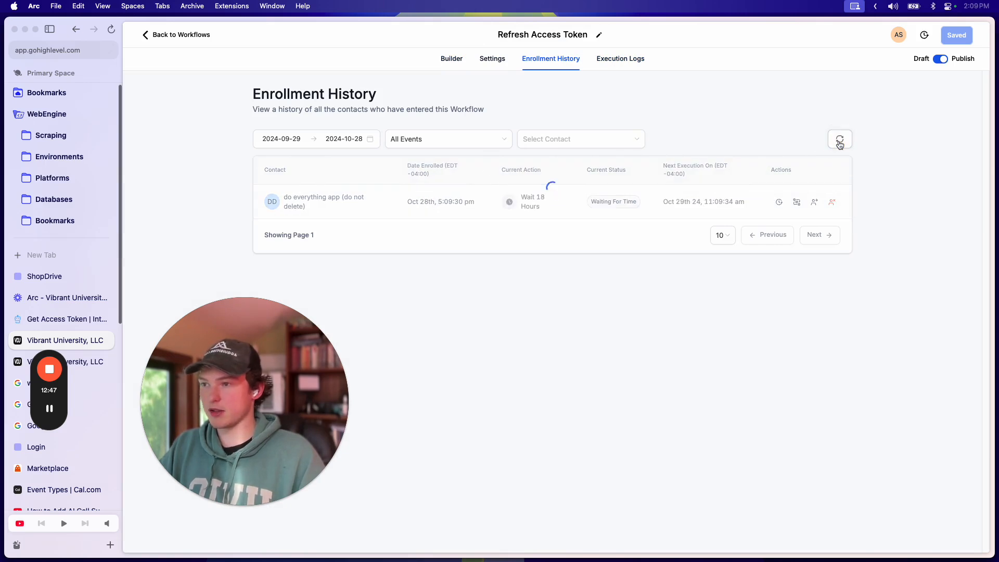
pyautogui.click(451, 59)
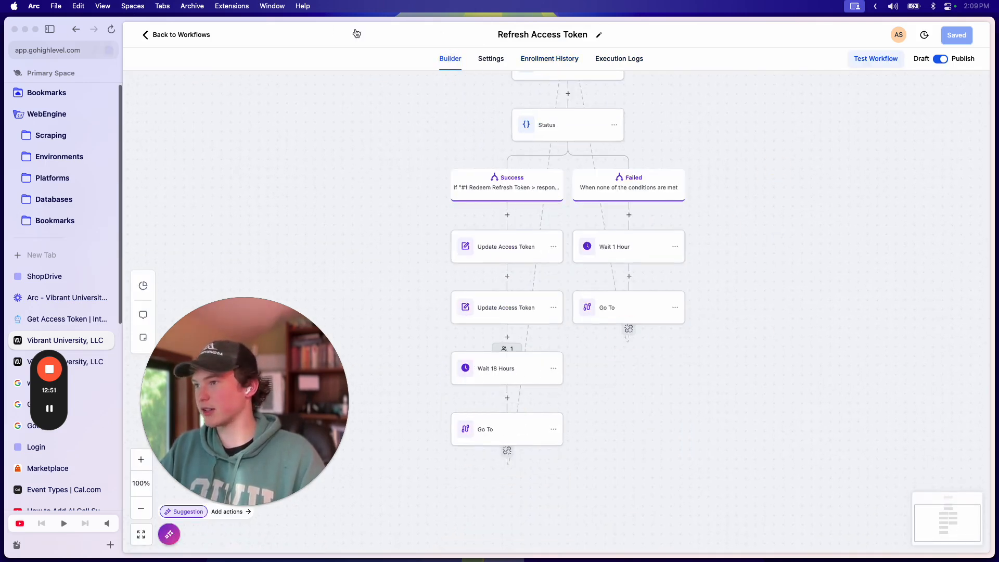
pyautogui.moveTo(378, 248); pyautogui.dragTo(448, 261)
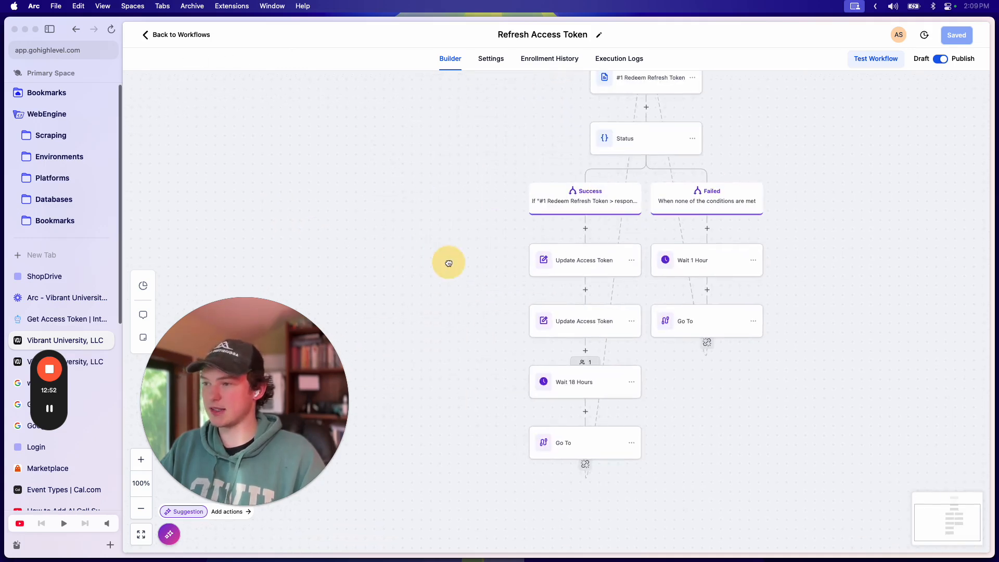
pyautogui.click(584, 259)
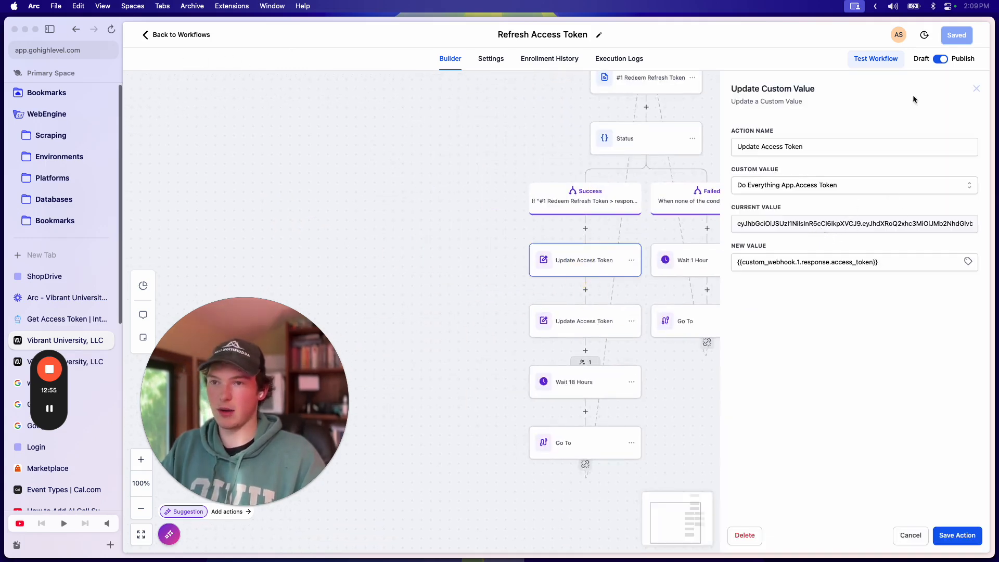
pyautogui.click(978, 89)
pyautogui.moveTo(855, 230); pyautogui.dragTo(776, 317)
pyautogui.moveTo(731, 212); pyautogui.dragTo(761, 245)
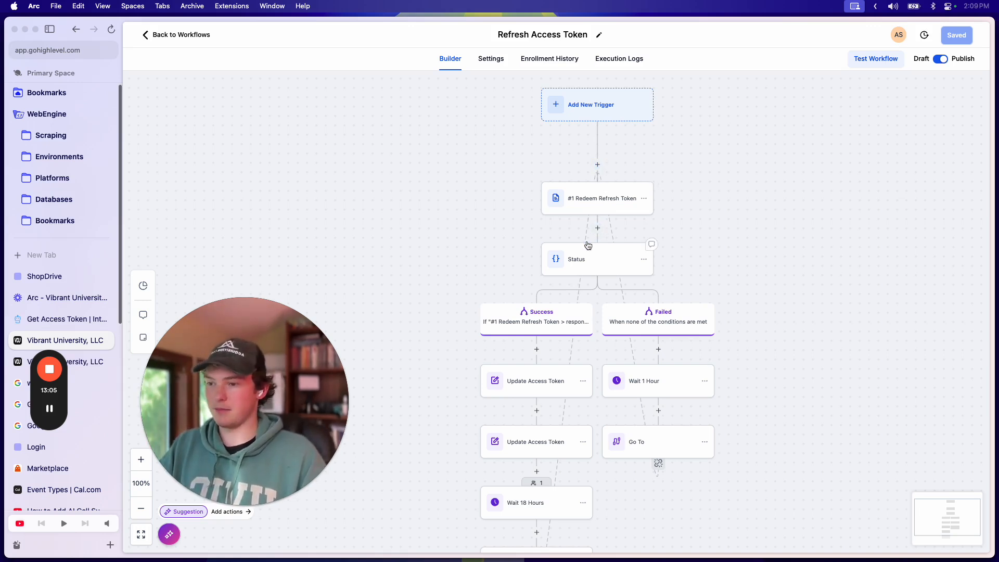
pyautogui.moveTo(815, 318); pyautogui.dragTo(769, 261)
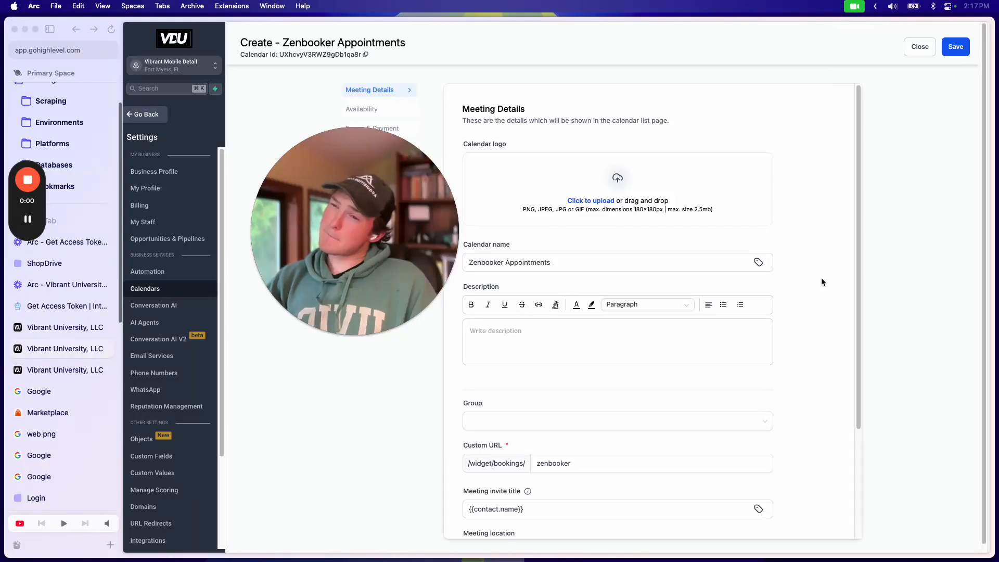
# Step: In the Vibrant University account, open Job Scheduled from the Zenbooker Events folder on workflows page 2
pyautogui.moveTo(348, 222)
pyautogui.moveTo(348, 222); pyautogui.dragTo(814, 136)
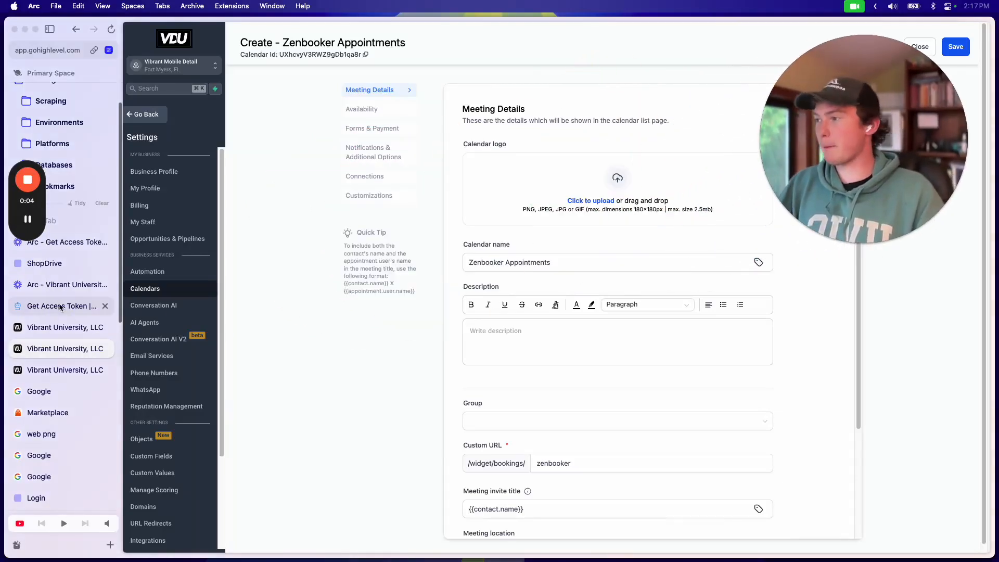
pyautogui.click(40, 373)
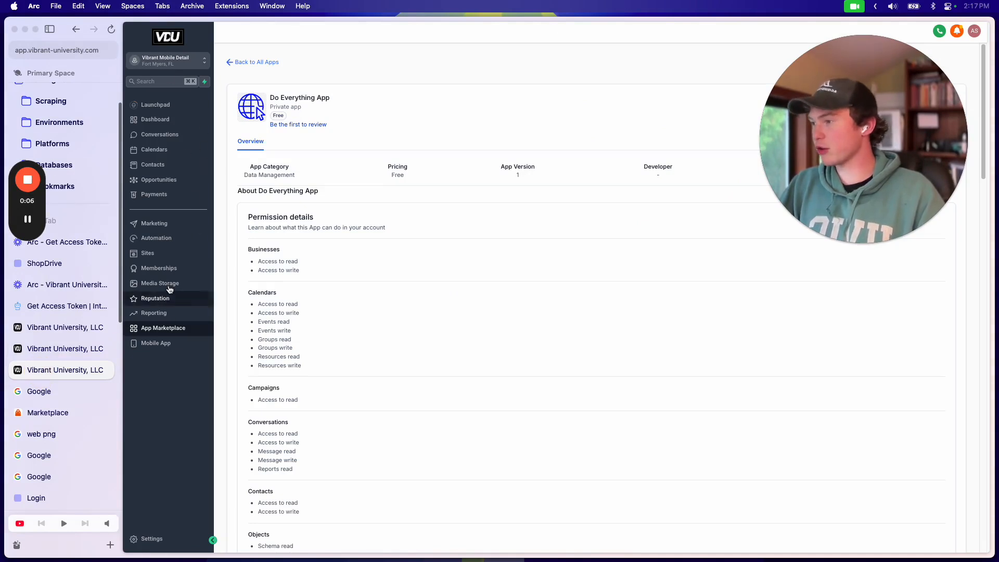
pyautogui.click(174, 243)
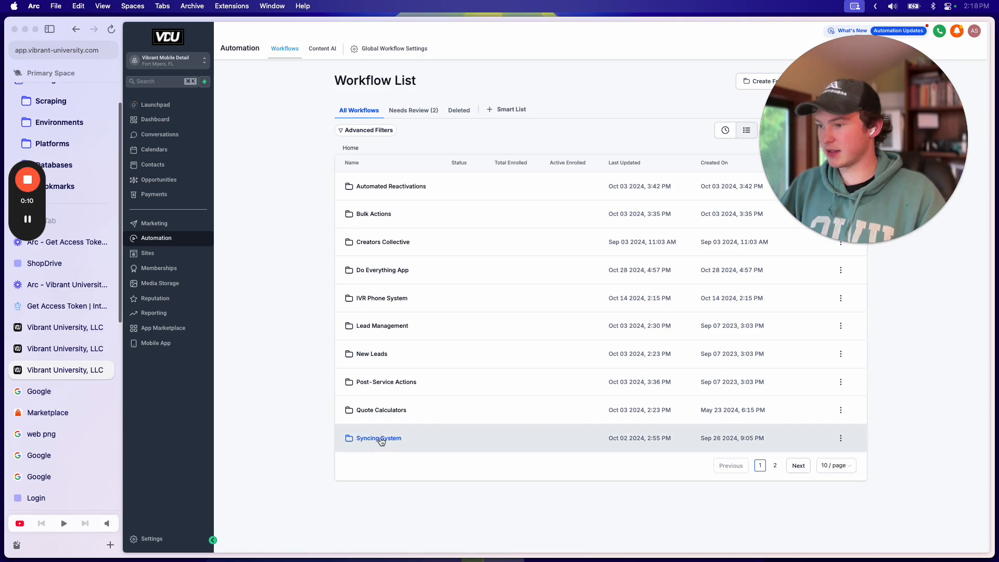
pyautogui.click(795, 466)
pyautogui.click(392, 187)
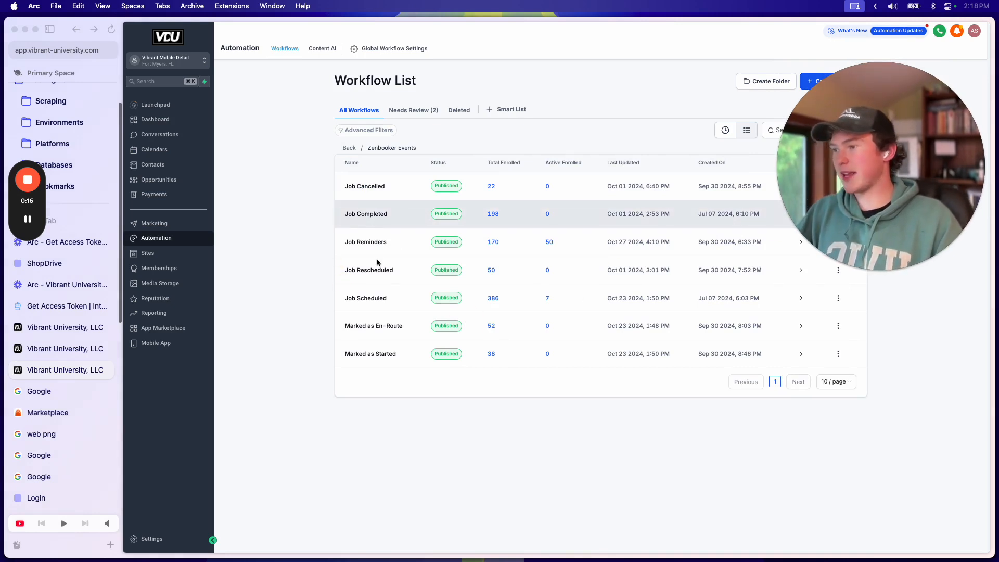
pyautogui.click(386, 298)
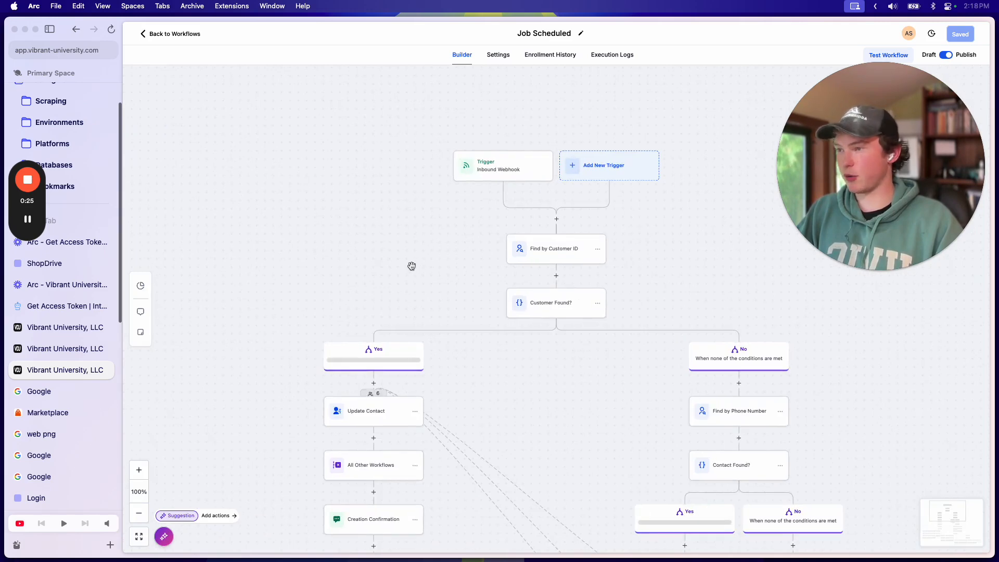
# Step: Browse the action picker below Update Contact, close it unused, then view the Get Access Token docs
pyautogui.moveTo(411, 266); pyautogui.dragTo(520, 150)
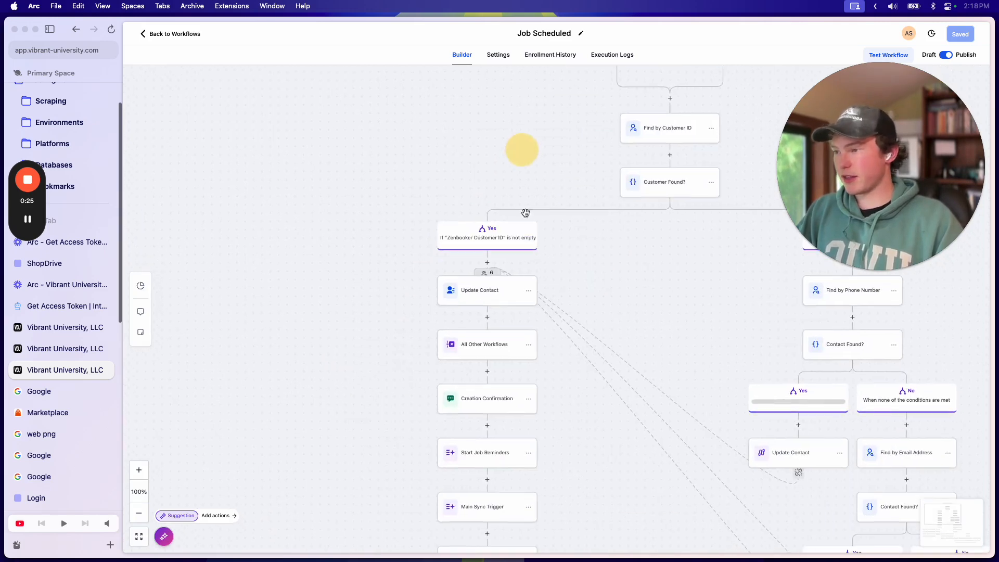
pyautogui.click(487, 317)
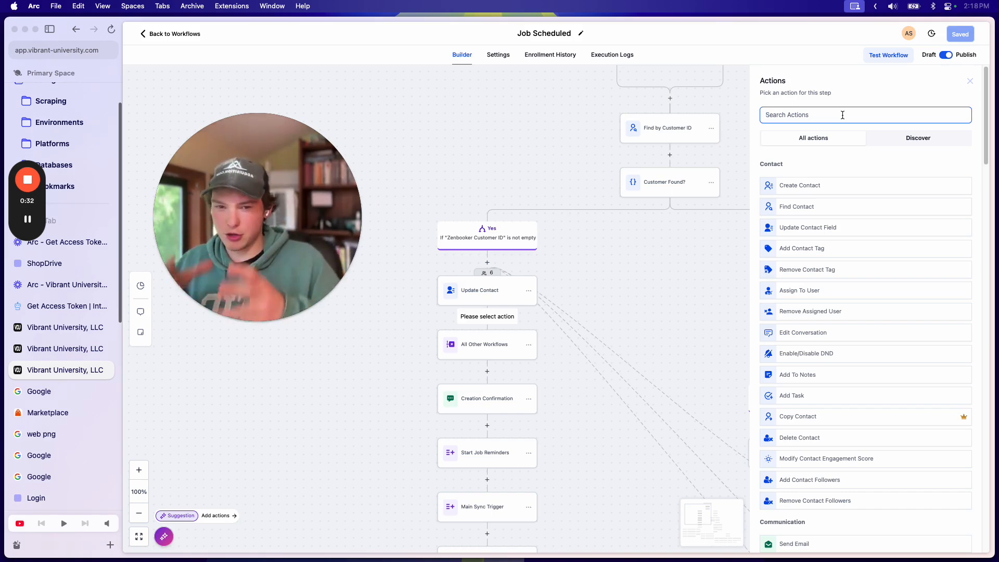
pyautogui.moveTo(300, 185); pyautogui.dragTo(321, 147)
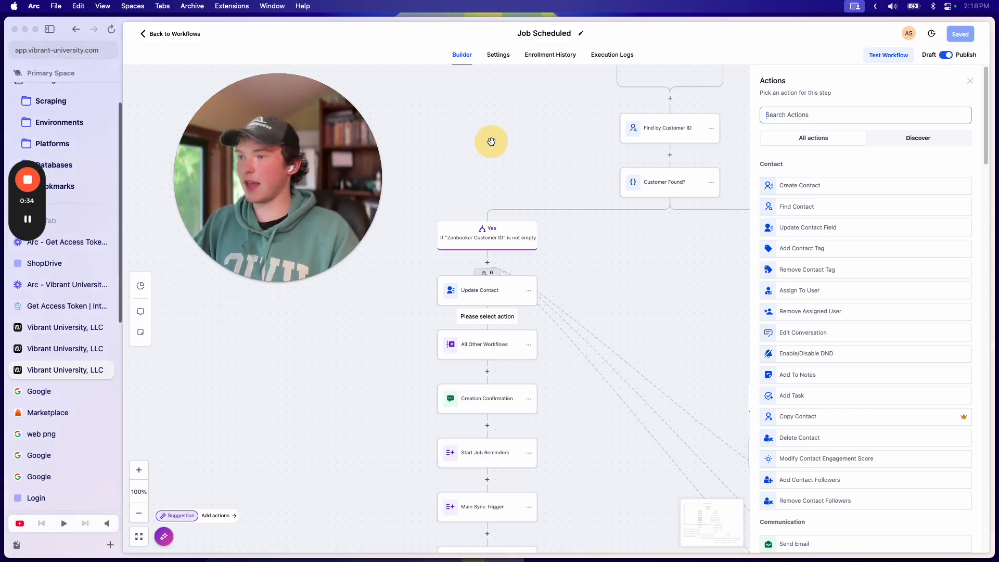
pyautogui.scroll(-10, 850, 388)
pyautogui.scroll(-5, 852, 389)
pyautogui.scroll(15, 852, 389)
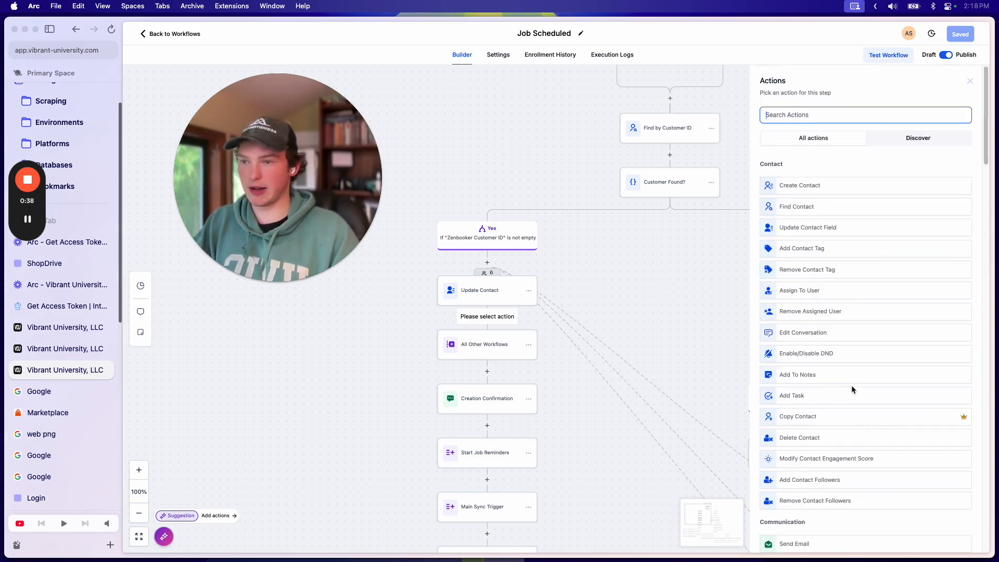
pyautogui.click(967, 82)
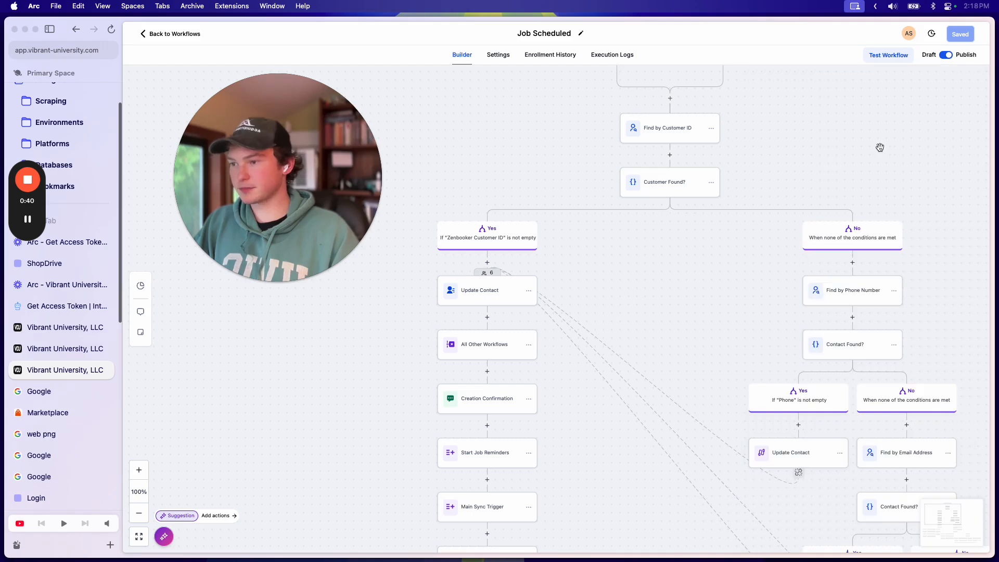
pyautogui.moveTo(612, 283); pyautogui.dragTo(665, 256)
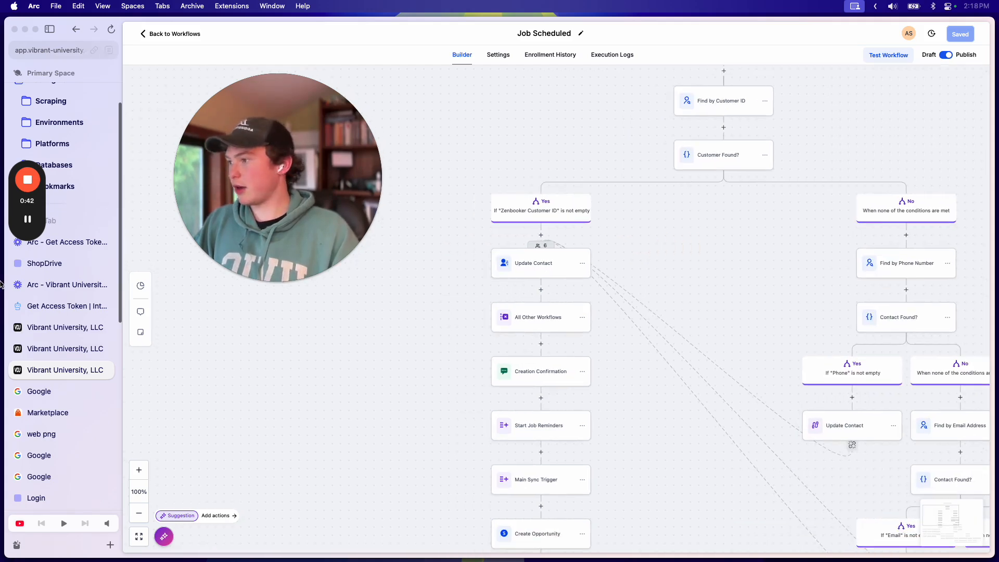
pyautogui.click(63, 306)
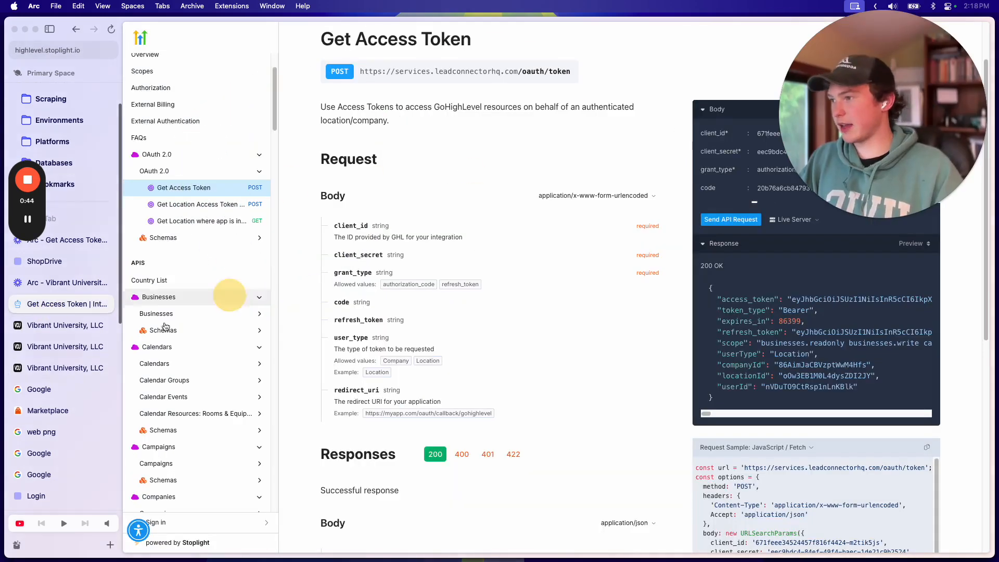
# Step: Scroll the API docs sidebar, then return to the Job Scheduled workflow's Inbound Webhook trigger
pyautogui.scroll(-5, 230, 299)
pyautogui.scroll(-6, 209, 276)
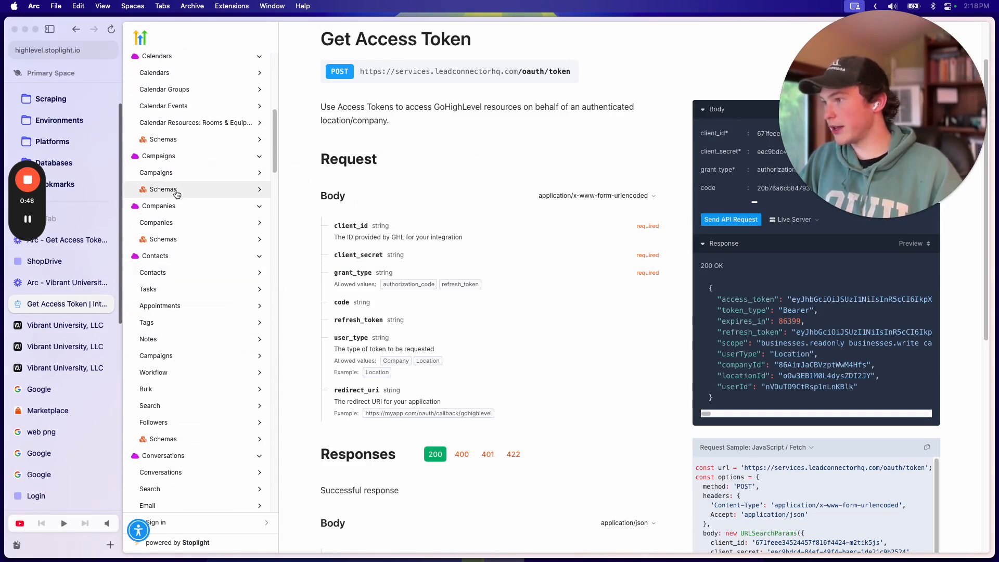
pyautogui.scroll(-5, 196, 290)
pyautogui.scroll(-12, 226, 348)
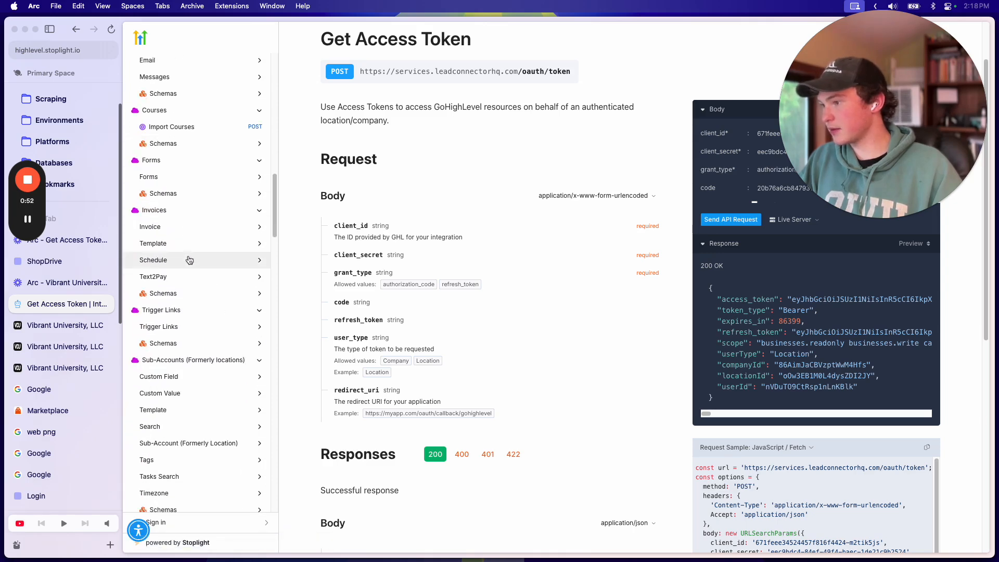
pyautogui.click(65, 346)
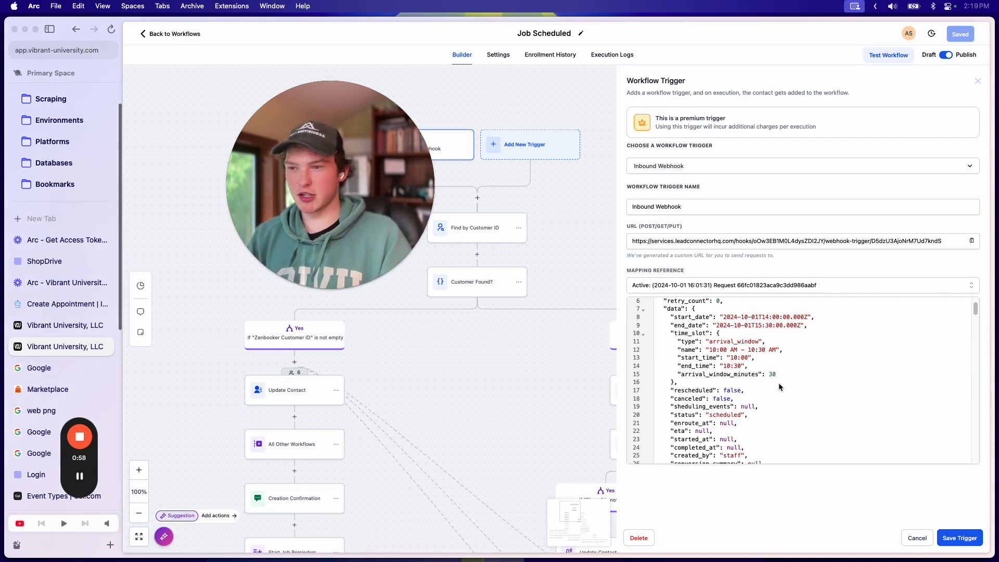
# Step: Check the webhook's start_date and end_date sample values, then open the Create Appointment API docs
pyautogui.scroll(1, 780, 380)
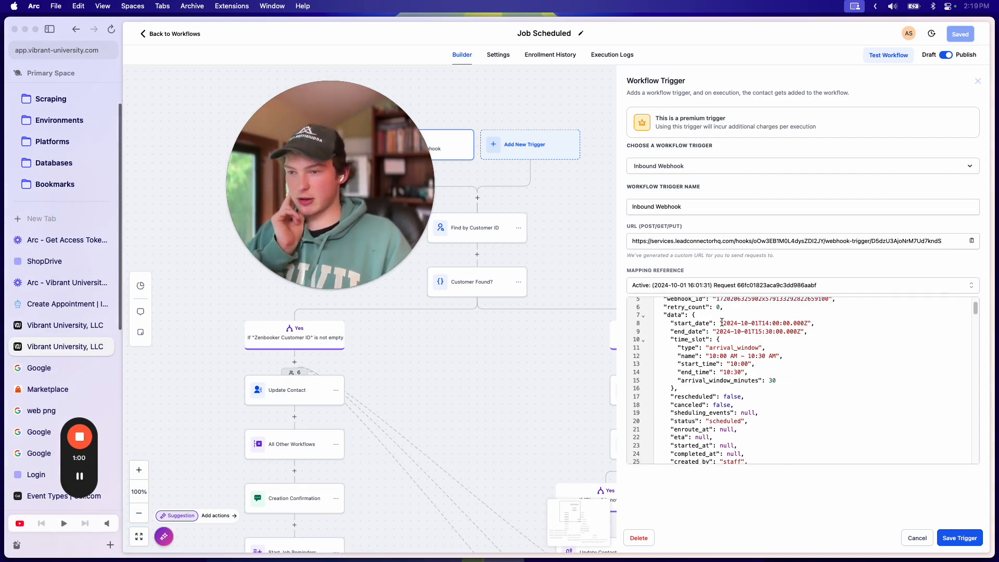
pyautogui.moveTo(722, 322); pyautogui.dragTo(809, 323)
pyautogui.moveTo(714, 331); pyautogui.dragTo(801, 333)
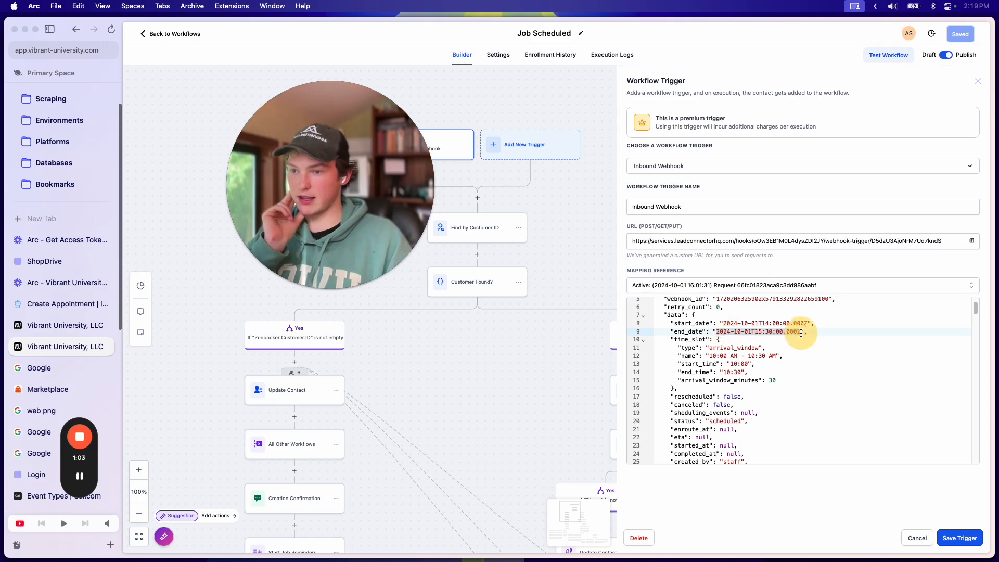
pyautogui.click(67, 304)
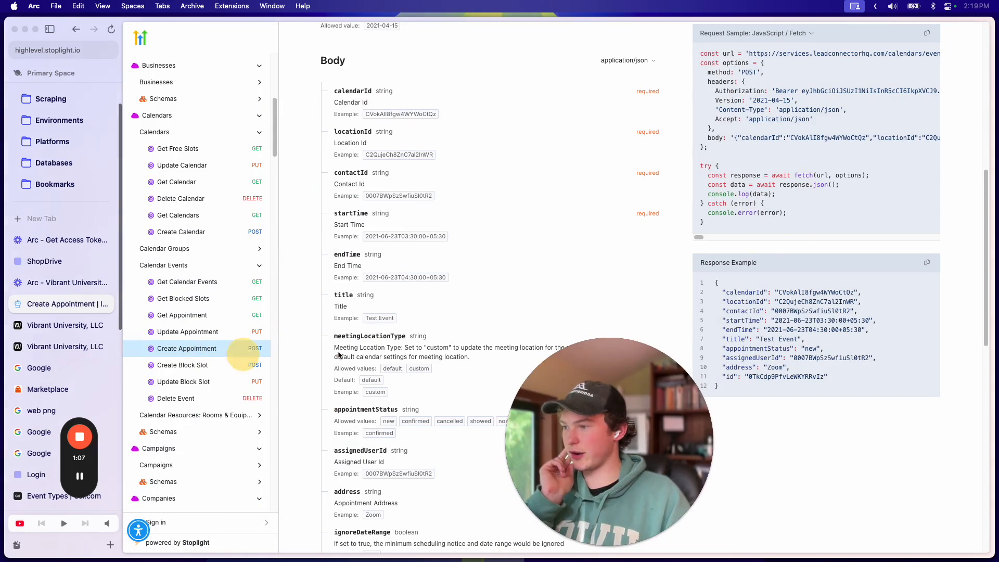
pyautogui.scroll(-3, 462, 251)
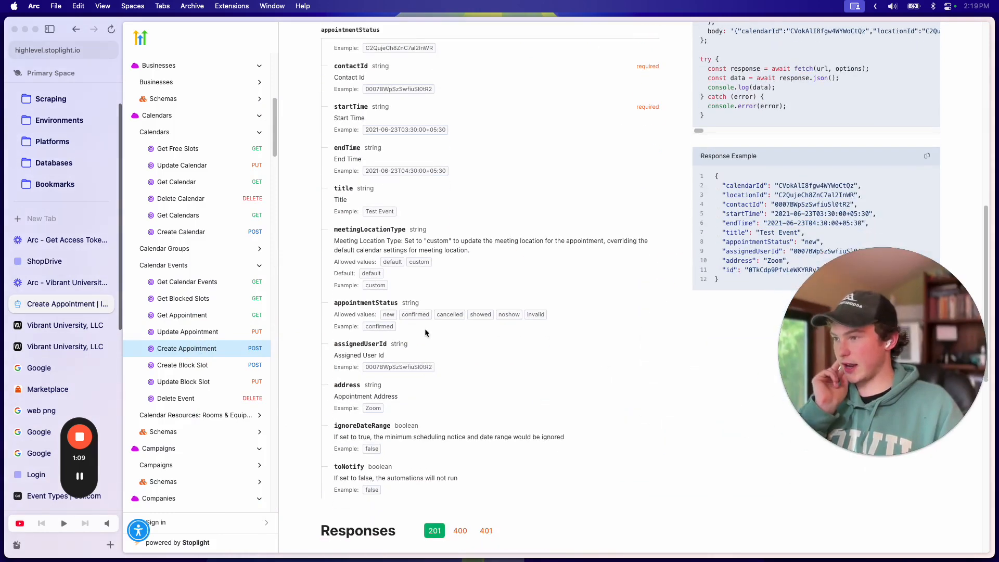
pyautogui.scroll(4, 435, 244)
pyautogui.doubleClick(354, 184)
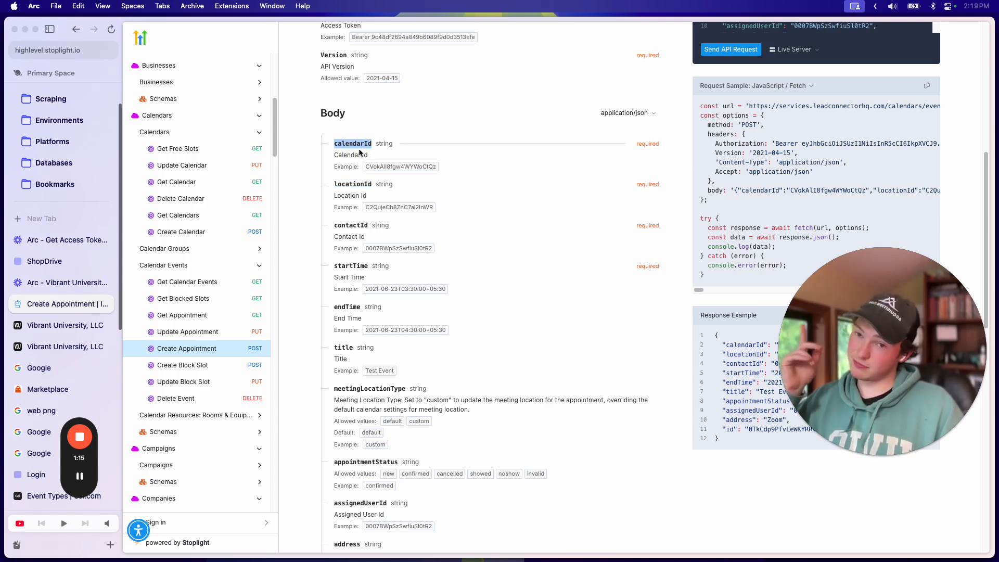
pyautogui.doubleClick(351, 225)
pyautogui.scroll(-2, 350, 224)
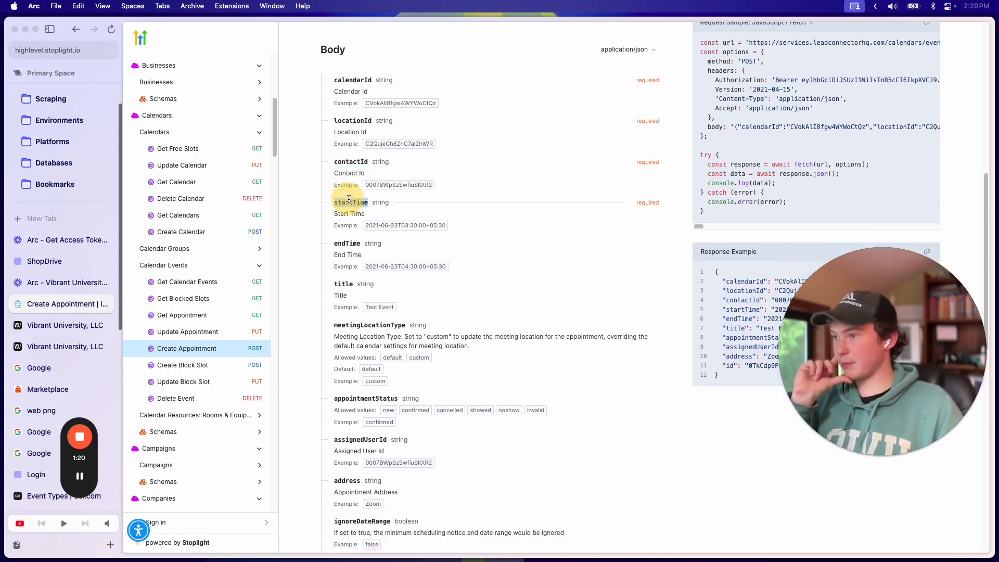
pyautogui.scroll(-2, 414, 251)
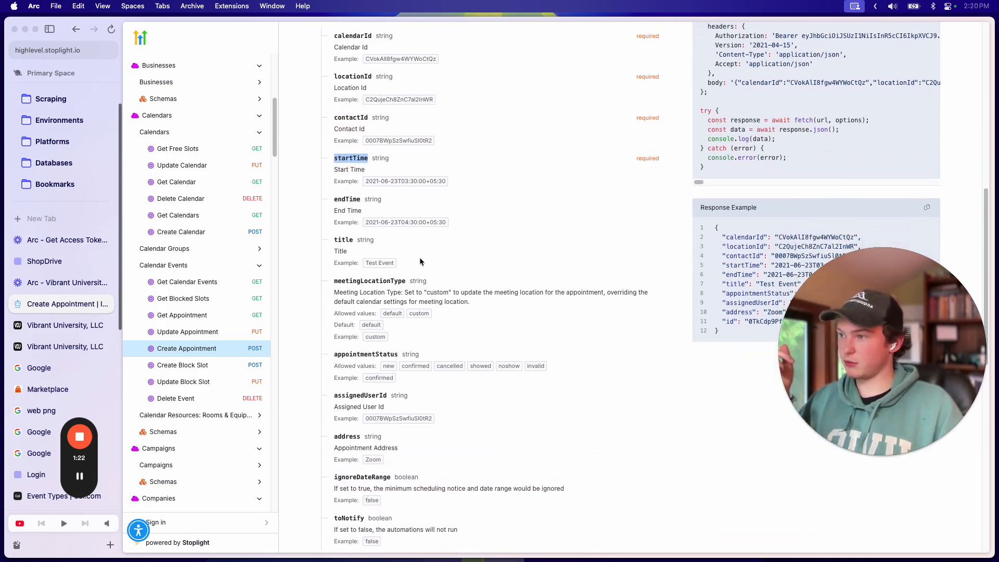
pyautogui.scroll(-1, 366, 205)
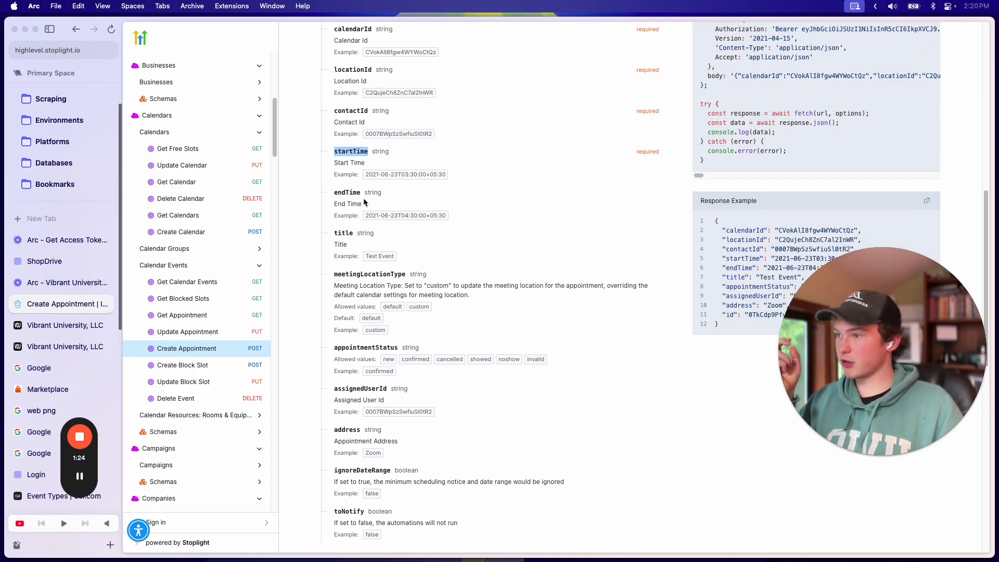
pyautogui.scroll(-1, 377, 200)
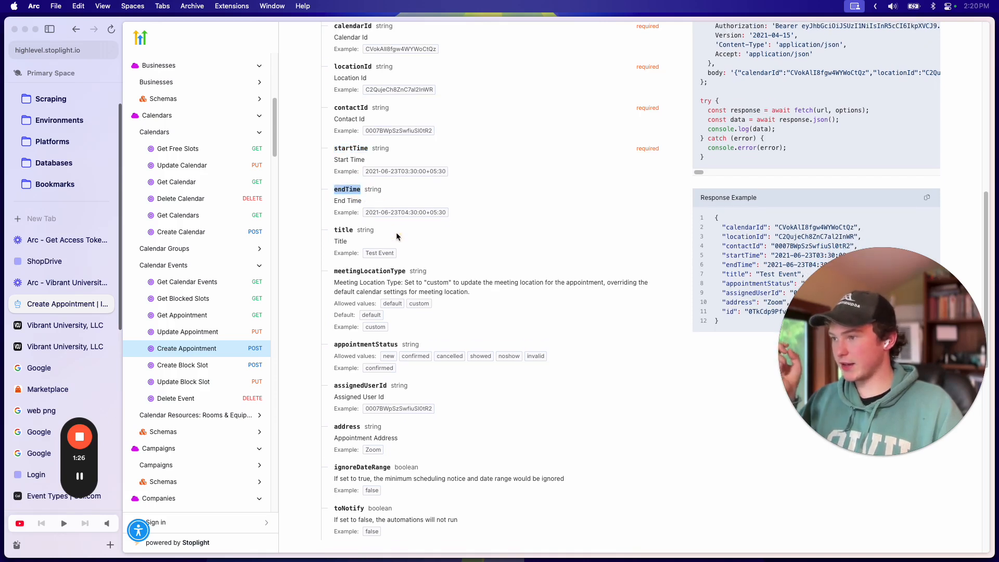
pyautogui.scroll(-1, 397, 236)
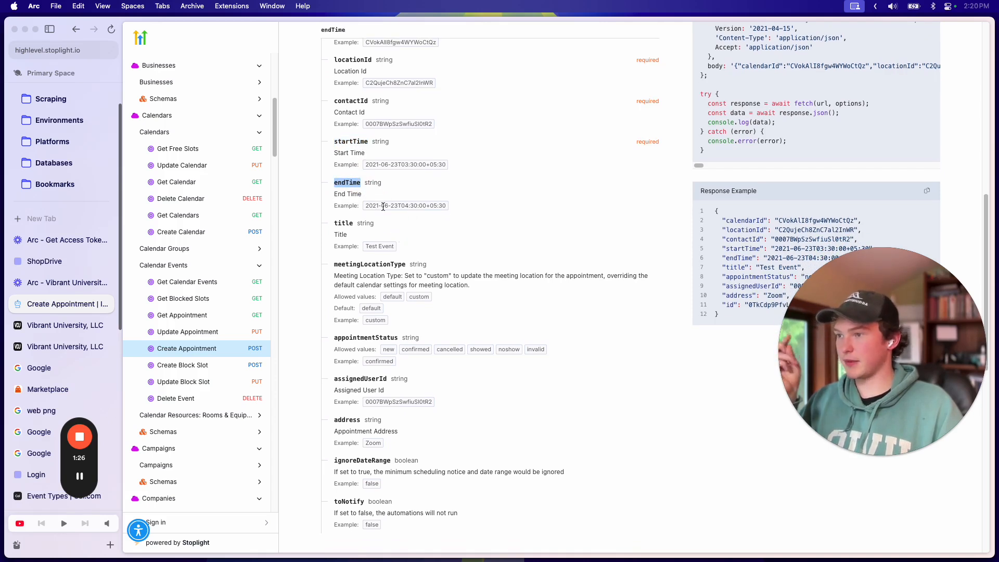
pyautogui.click(435, 209)
pyautogui.tripleClick(439, 207)
pyautogui.click(442, 225)
pyautogui.scroll(-5, 437, 229)
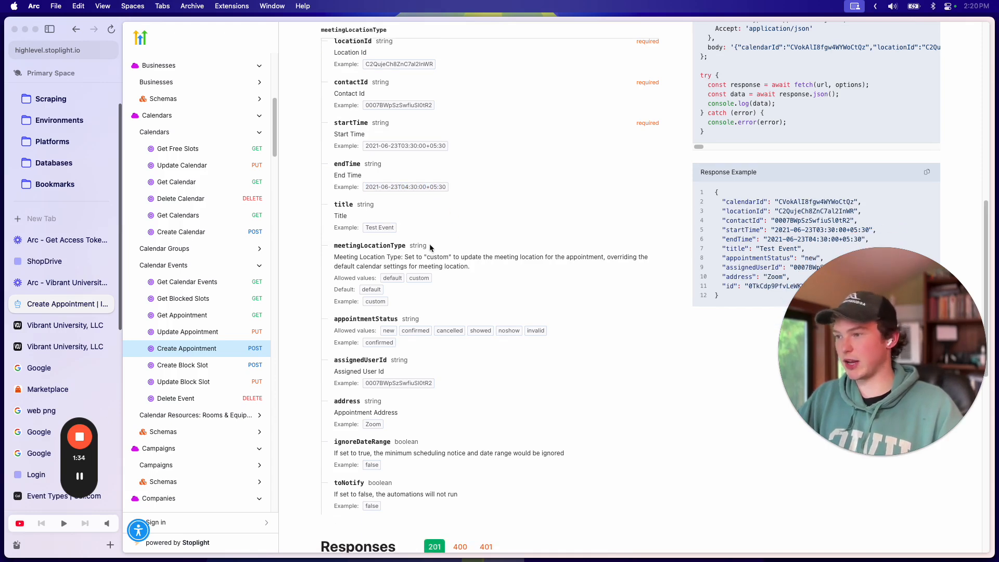
pyautogui.scroll(1, 507, 282)
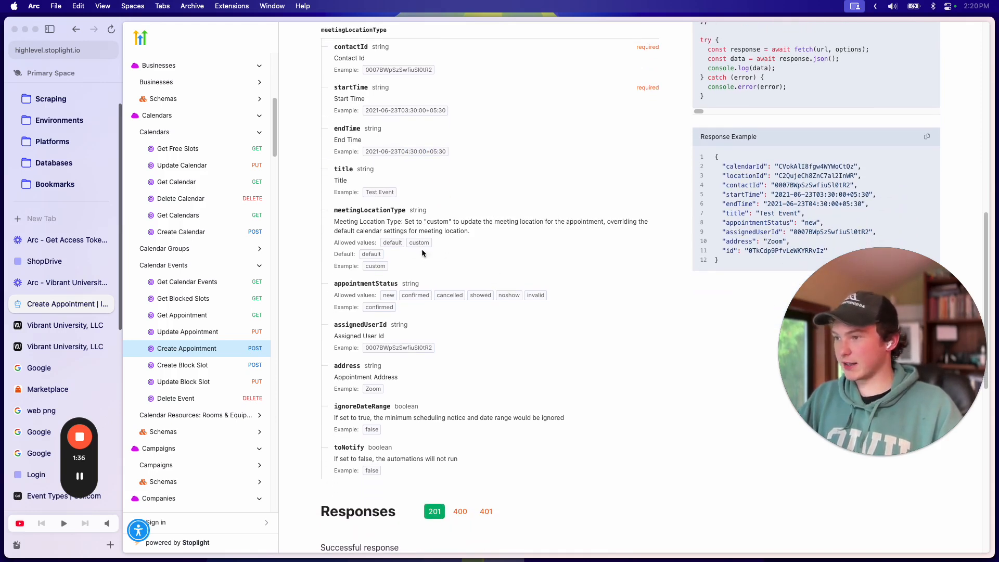
pyautogui.scroll(-3, 432, 262)
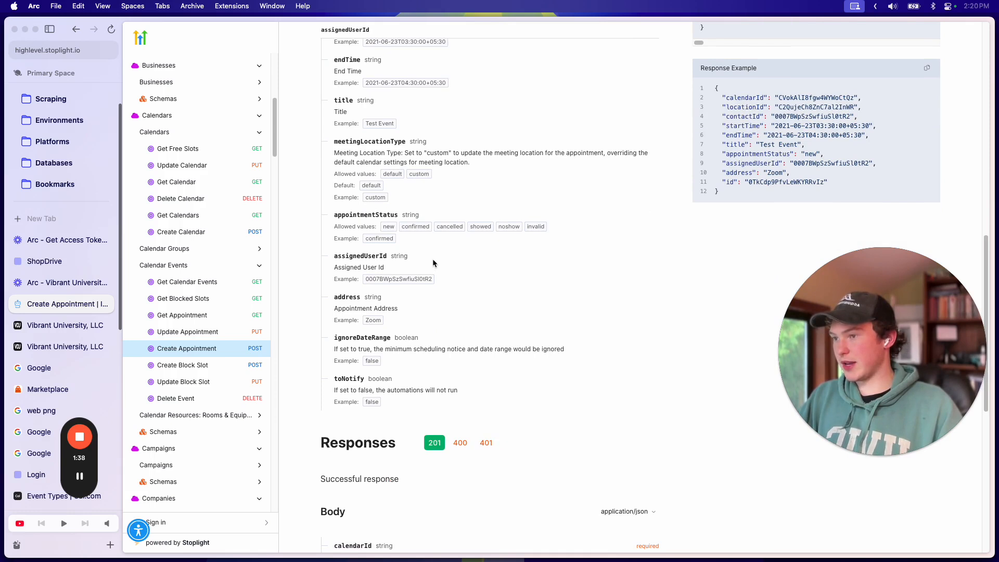
pyautogui.scroll(-4, 435, 257)
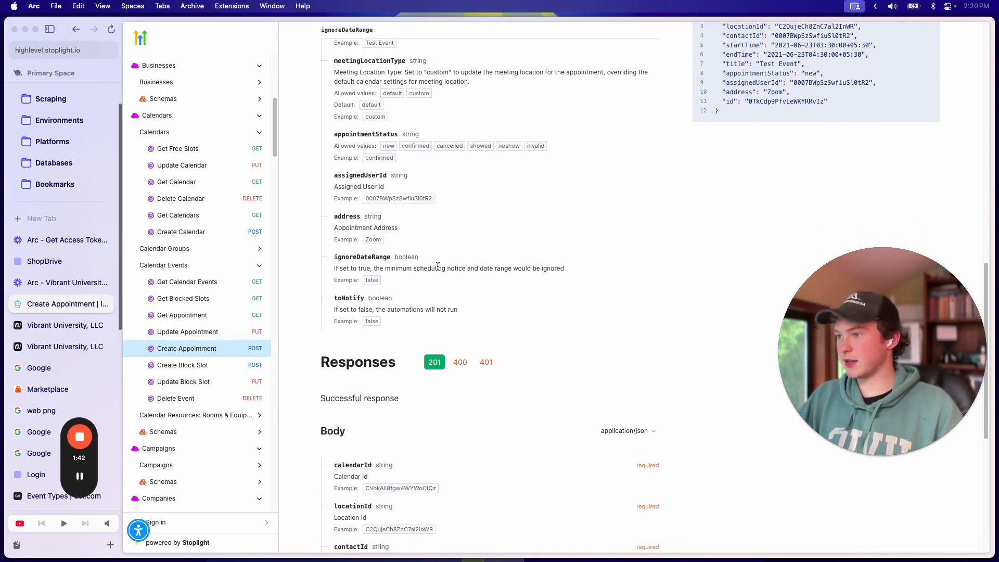
pyautogui.scroll(15, 438, 266)
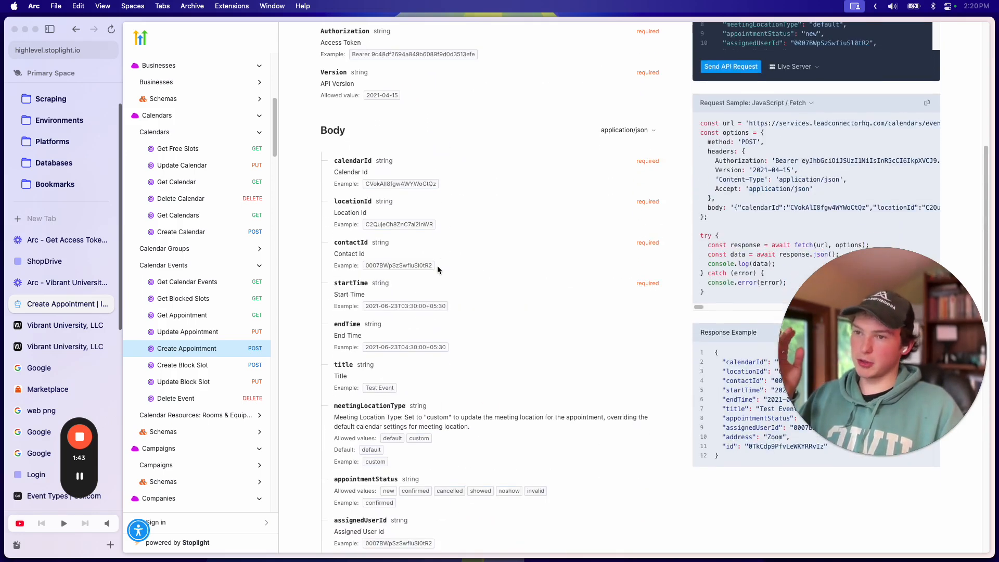
pyautogui.scroll(7, 438, 267)
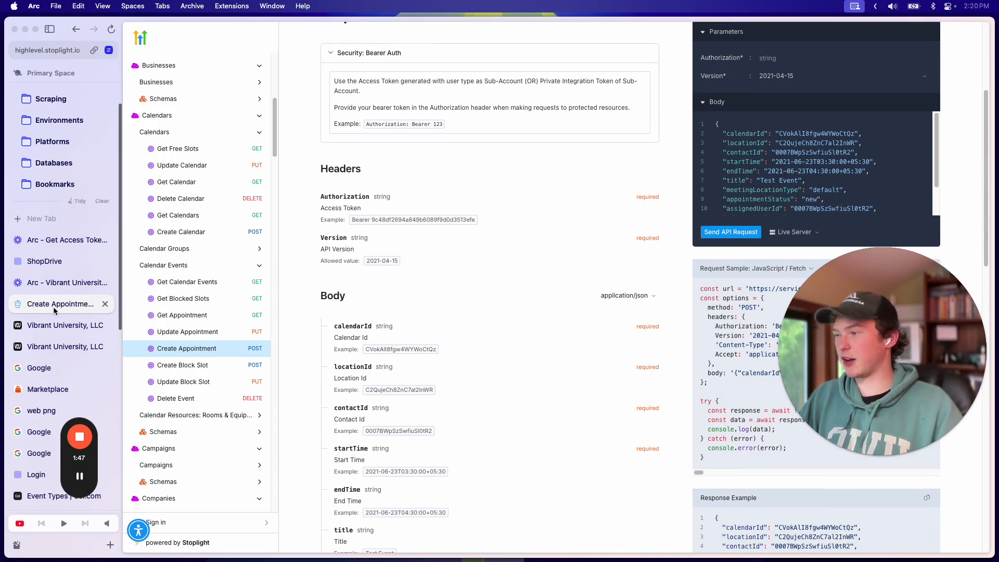
pyautogui.scroll(-16, 468, 279)
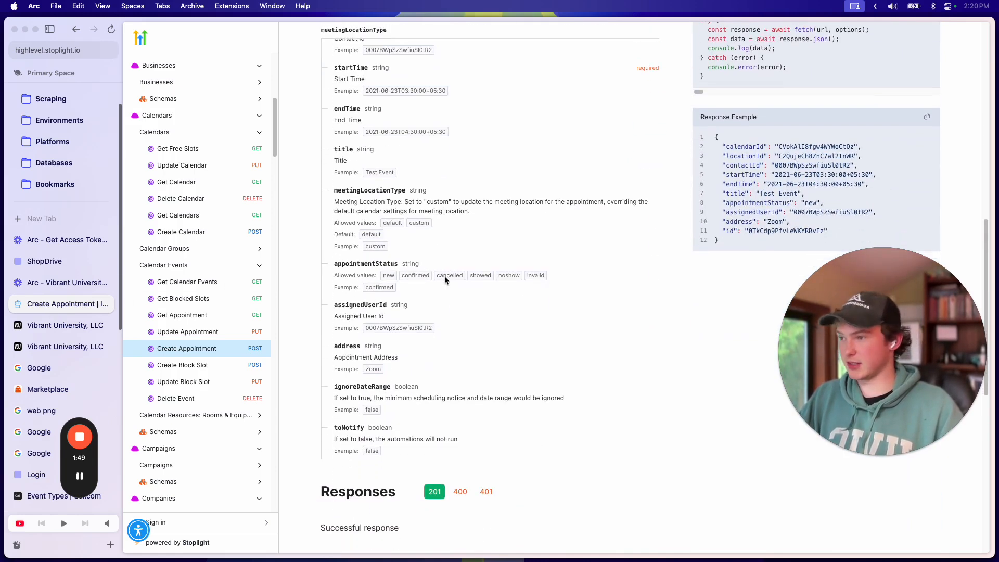
pyautogui.scroll(-1, 445, 278)
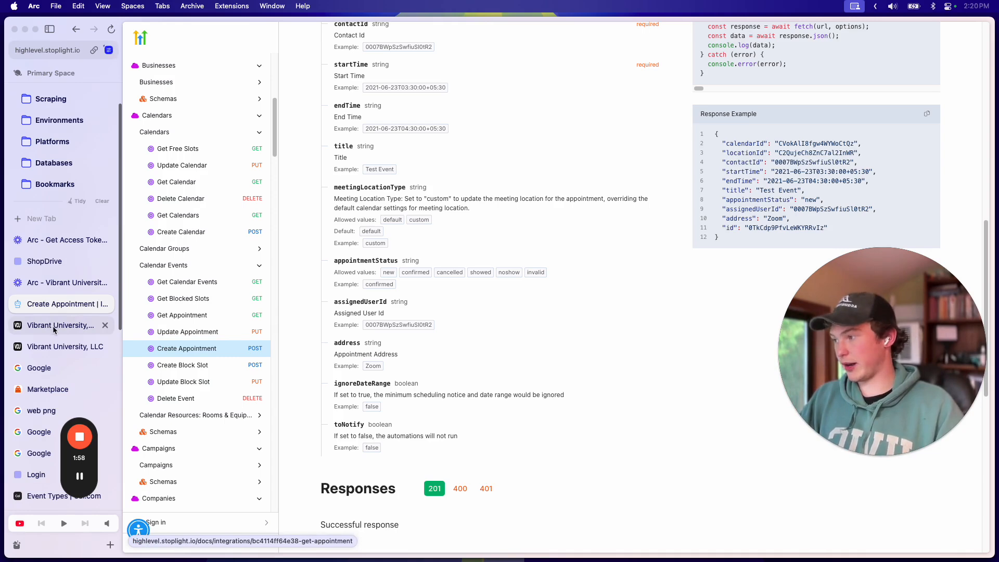
pyautogui.scroll(3, 388, 328)
pyautogui.scroll(-2, 203, 291)
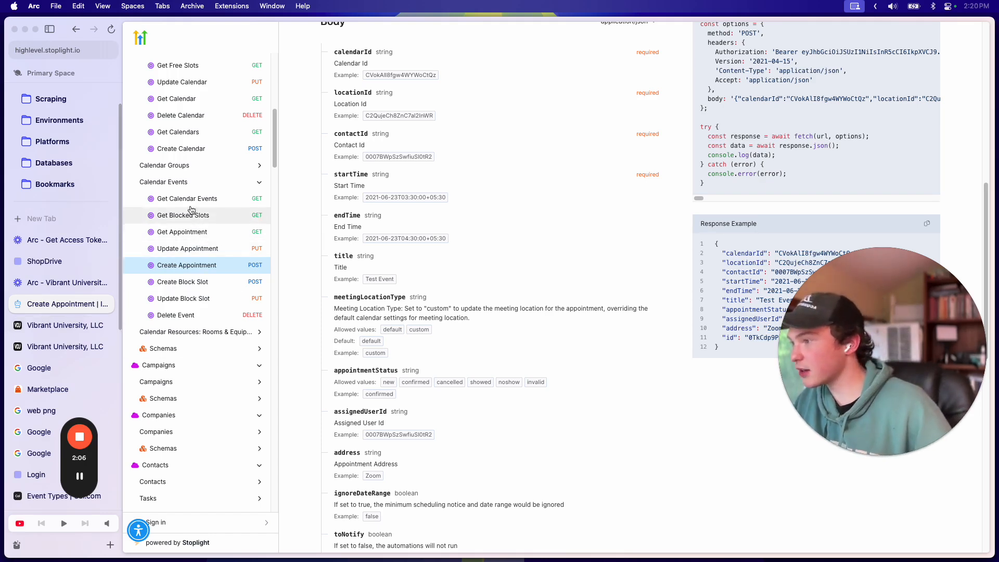
pyautogui.scroll(2, 185, 174)
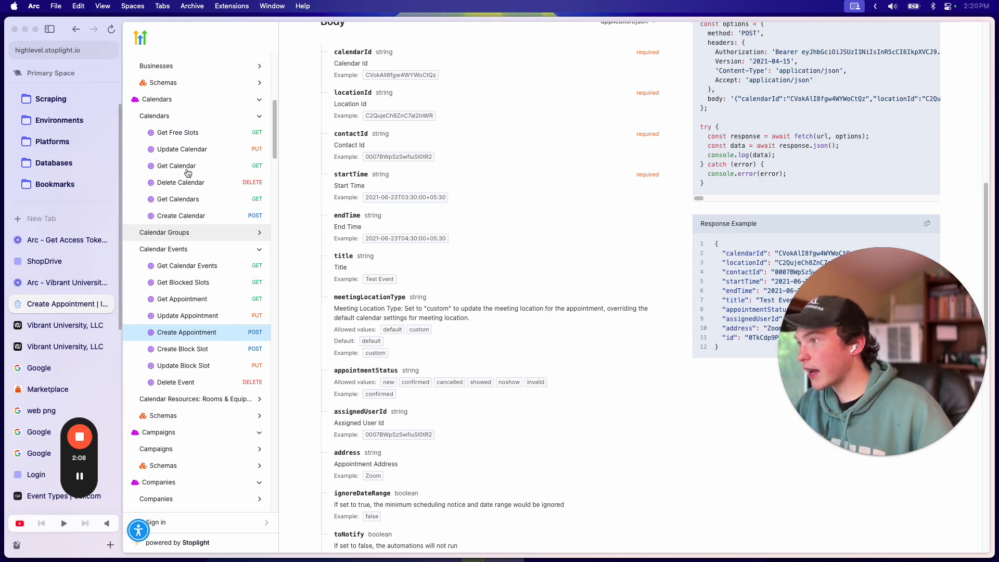
# Step: Open the Get Calendars API docs and launch Postman from Raycast
pyautogui.click(206, 198)
pyautogui.scroll(-1, 519, 297)
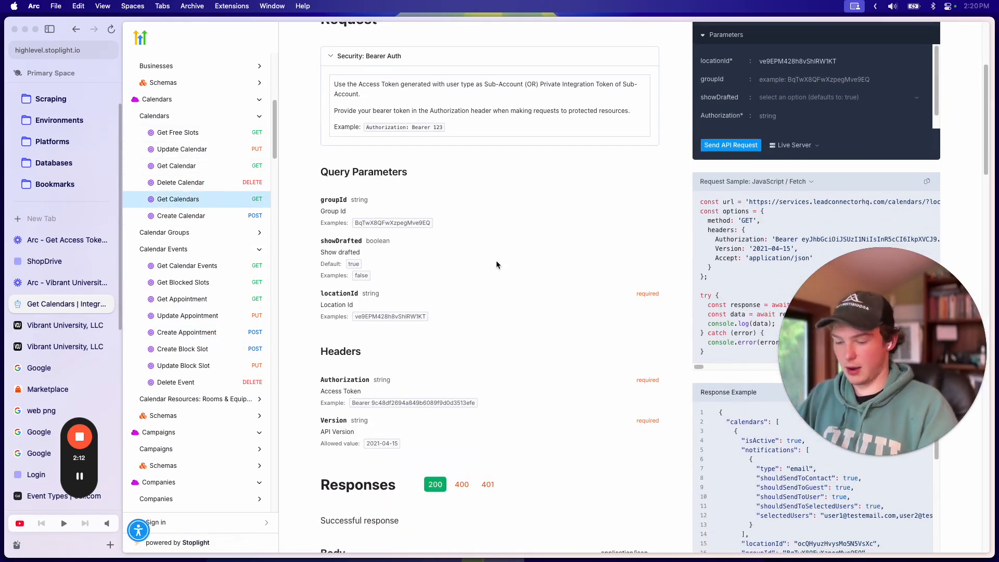
pyautogui.press('super+space')
pyautogui.write('post')
pyautogui.press('Return')
pyautogui.moveTo(804, 555)
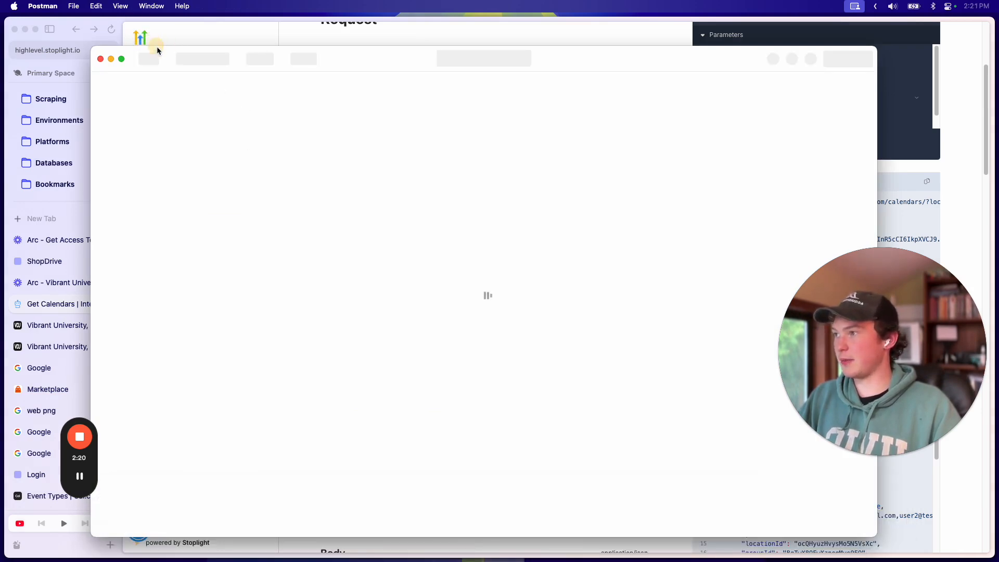
# Step: Select the locationId value in the docs, then view the Zenbooker Appointments calendar settings
pyautogui.click(346, 41)
pyautogui.scroll(5, 571, 242)
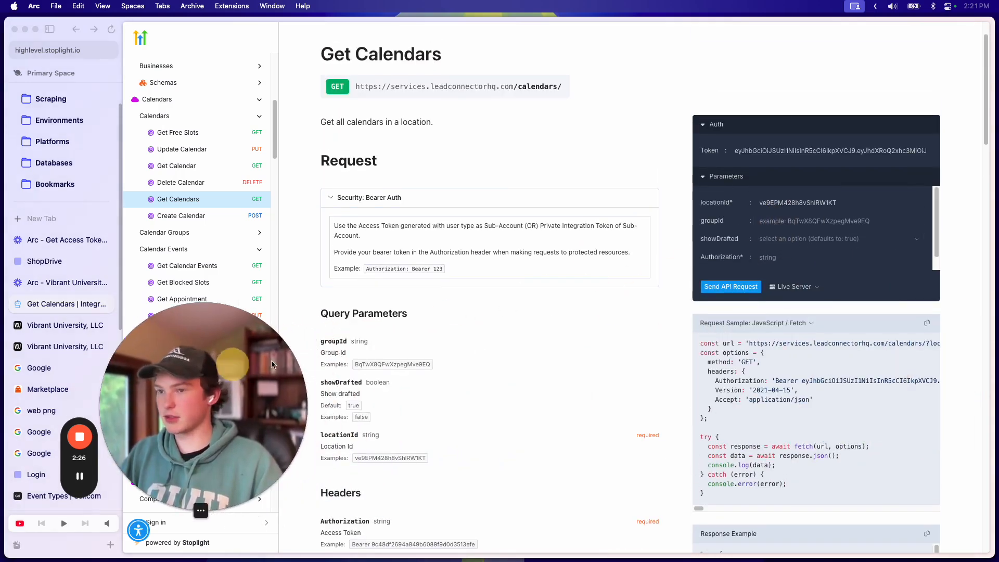
pyautogui.doubleClick(827, 203)
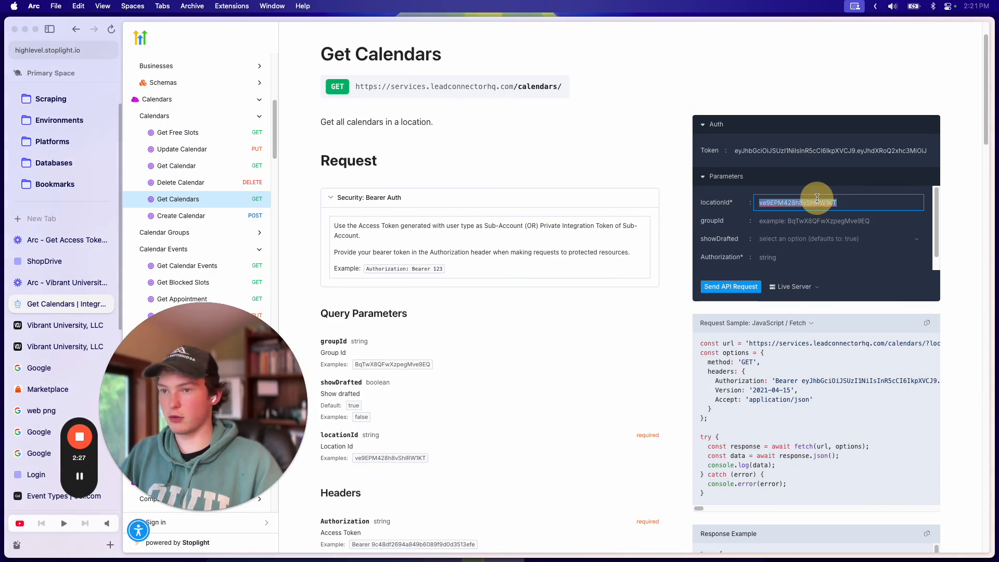
pyautogui.click(65, 325)
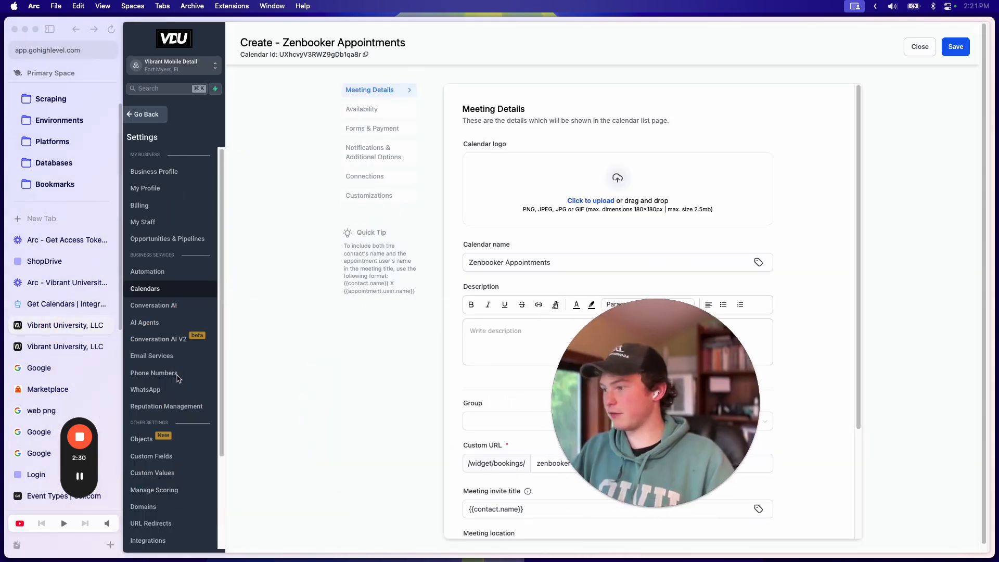
# Step: Return to the Get Calendars docs and review its 200 OK calendar list response
pyautogui.click(70, 304)
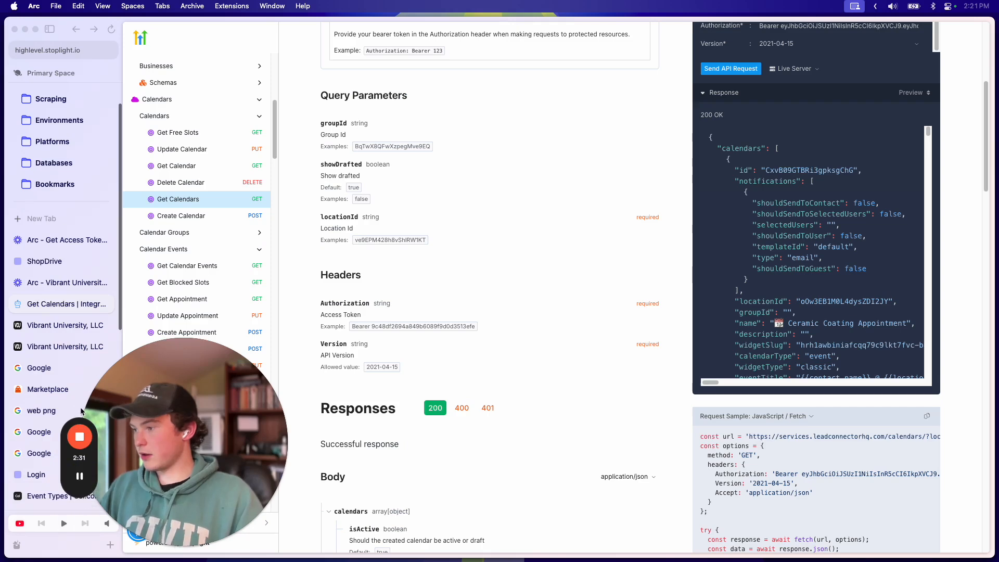
pyautogui.scroll(4, 626, 281)
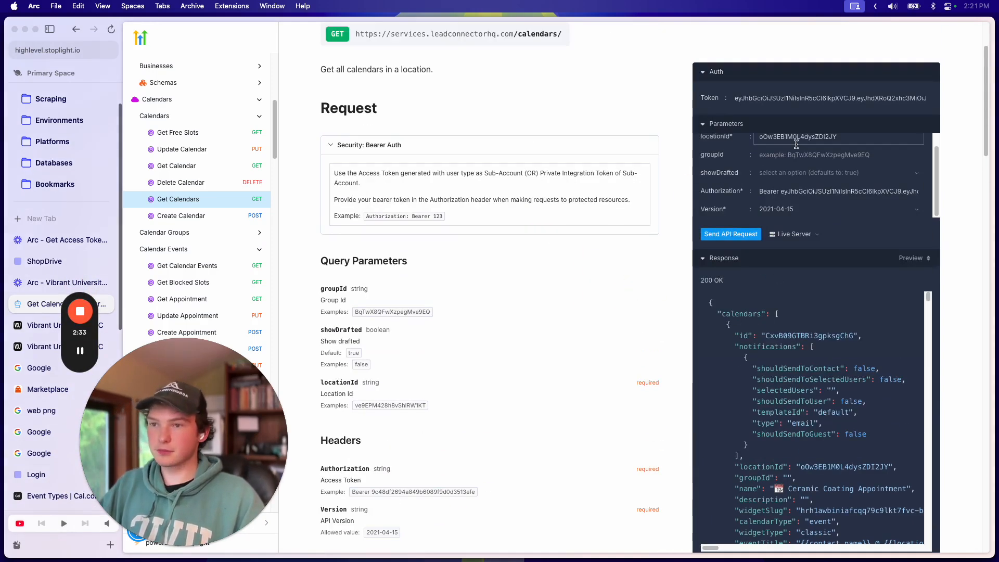
pyautogui.scroll(1, 811, 192)
pyautogui.click(804, 200)
pyautogui.scroll(1, 812, 198)
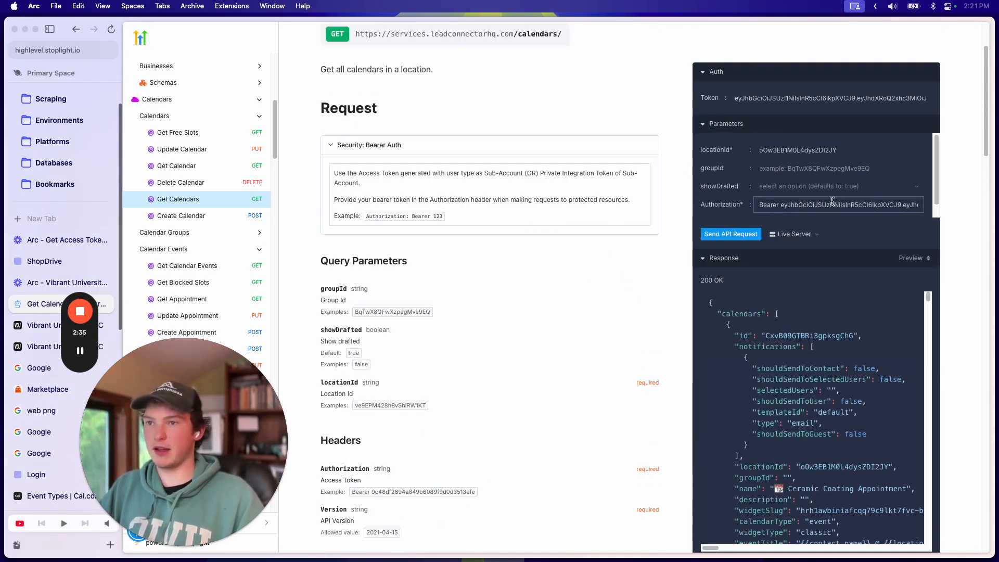
pyautogui.scroll(-1, 827, 212)
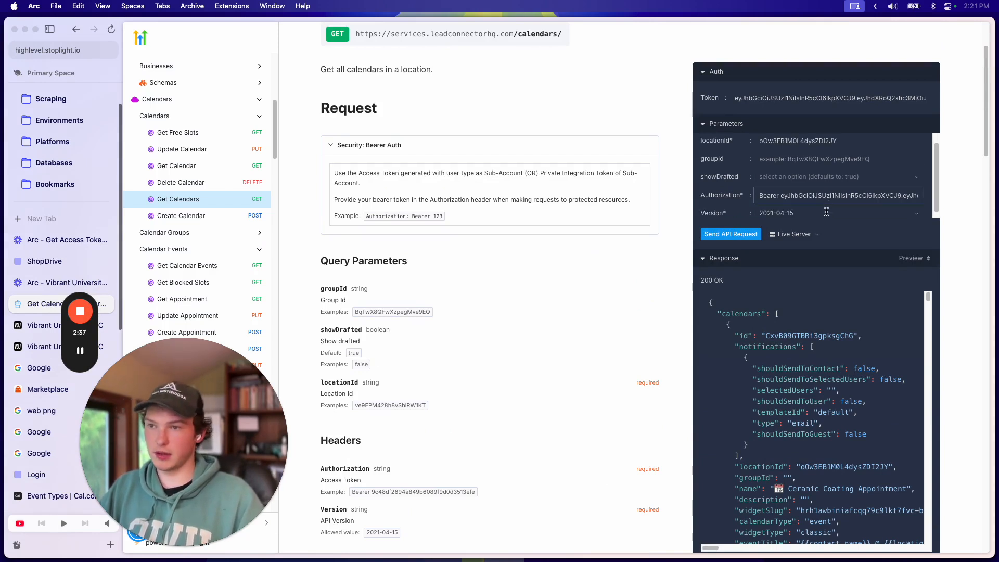
pyautogui.scroll(1, 796, 192)
pyautogui.scroll(-1, 756, 189)
pyautogui.scroll(1, 716, 177)
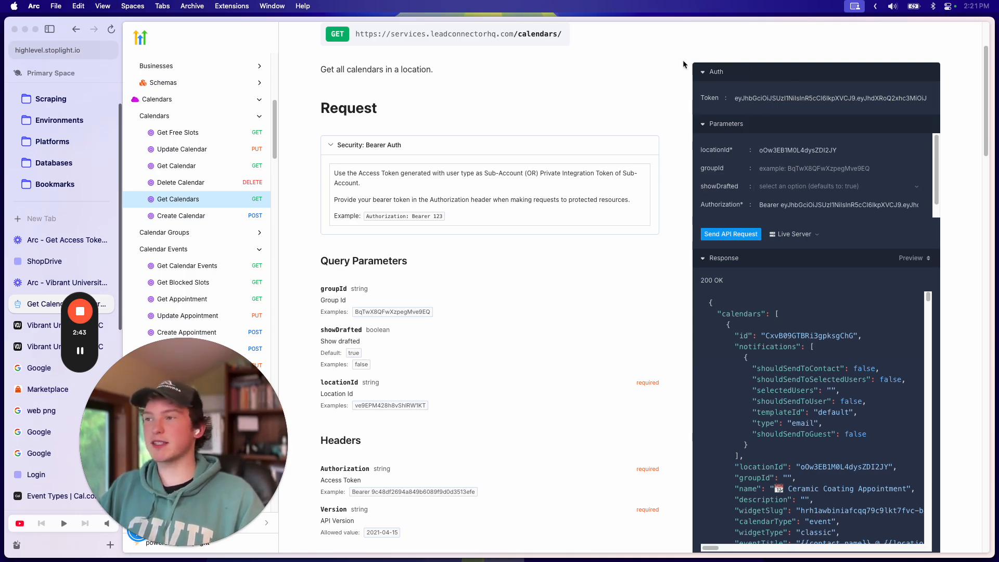
pyautogui.scroll(3, 526, 117)
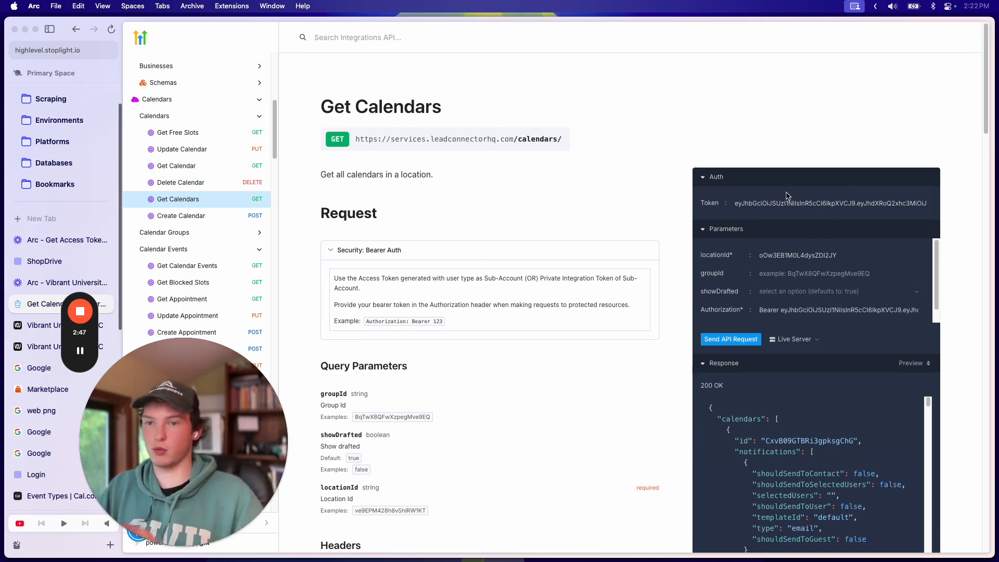
pyautogui.scroll(-3, 696, 346)
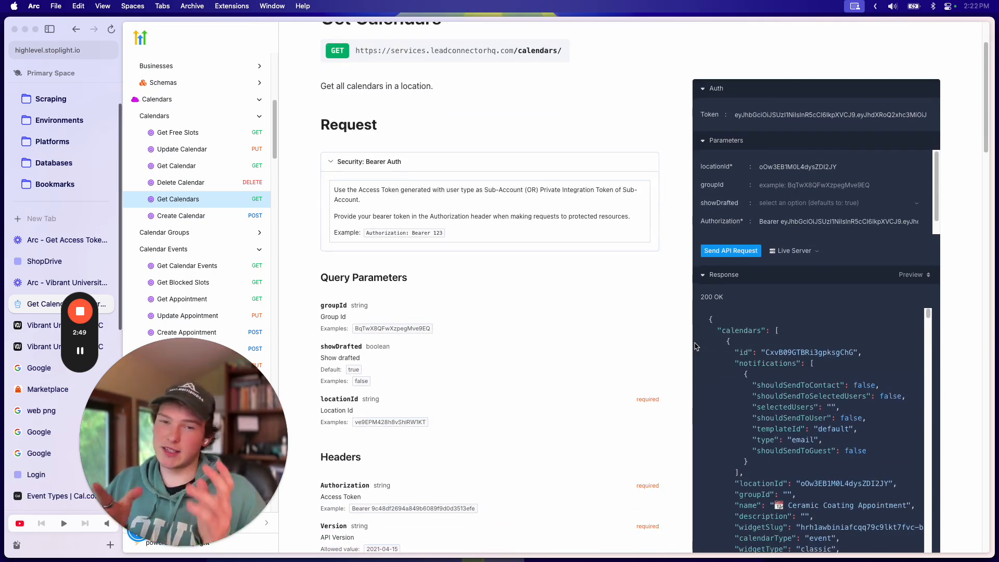
pyautogui.scroll(-5, 671, 343)
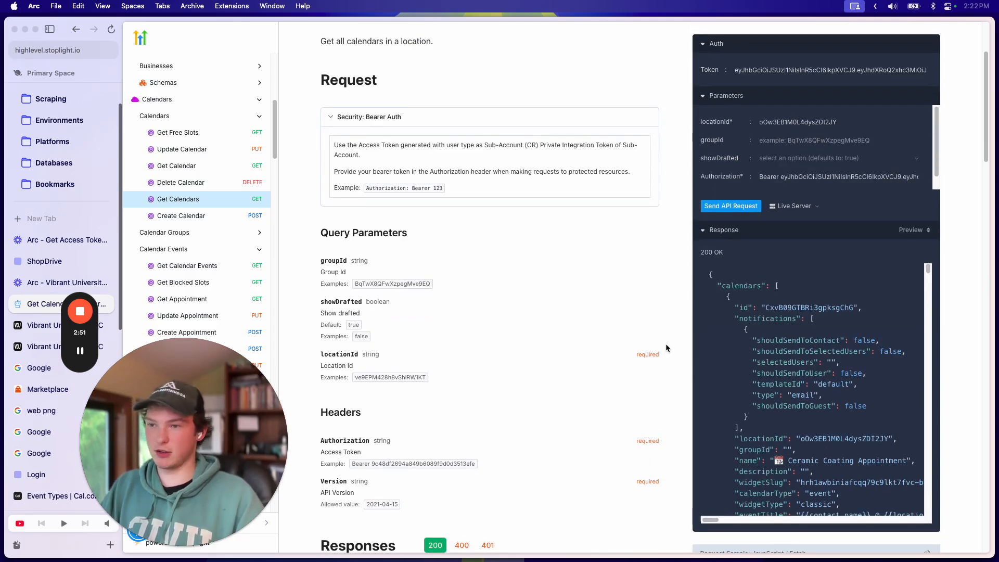
pyautogui.scroll(-3, 831, 339)
pyautogui.scroll(-10, 832, 341)
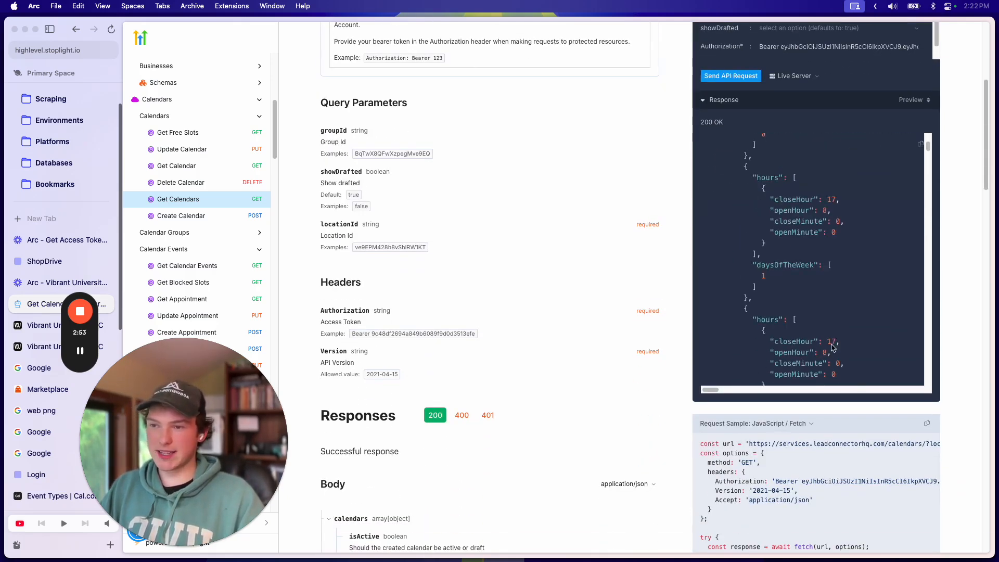
pyautogui.scroll(5, 832, 346)
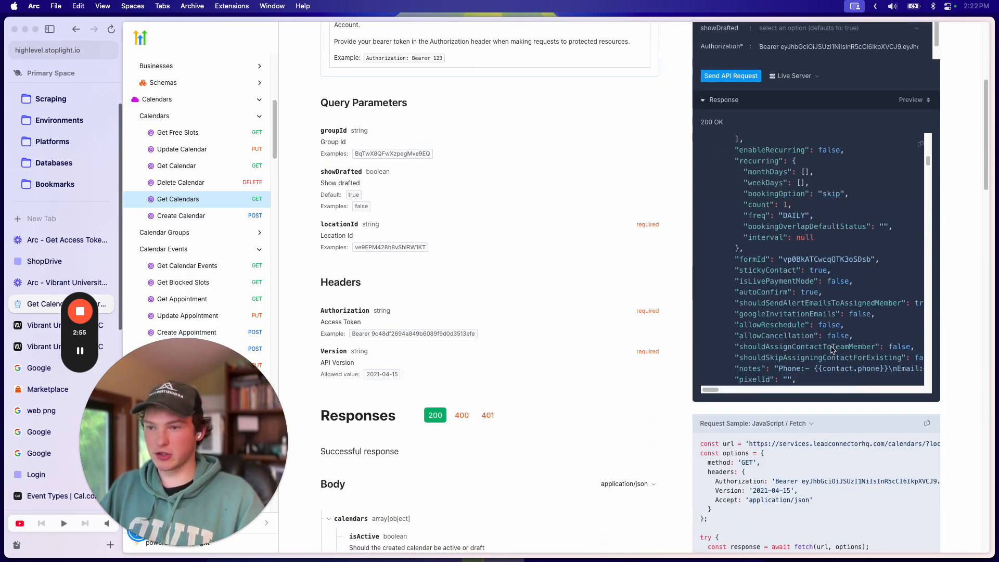
pyautogui.scroll(-8, 827, 331)
pyautogui.scroll(3, 827, 330)
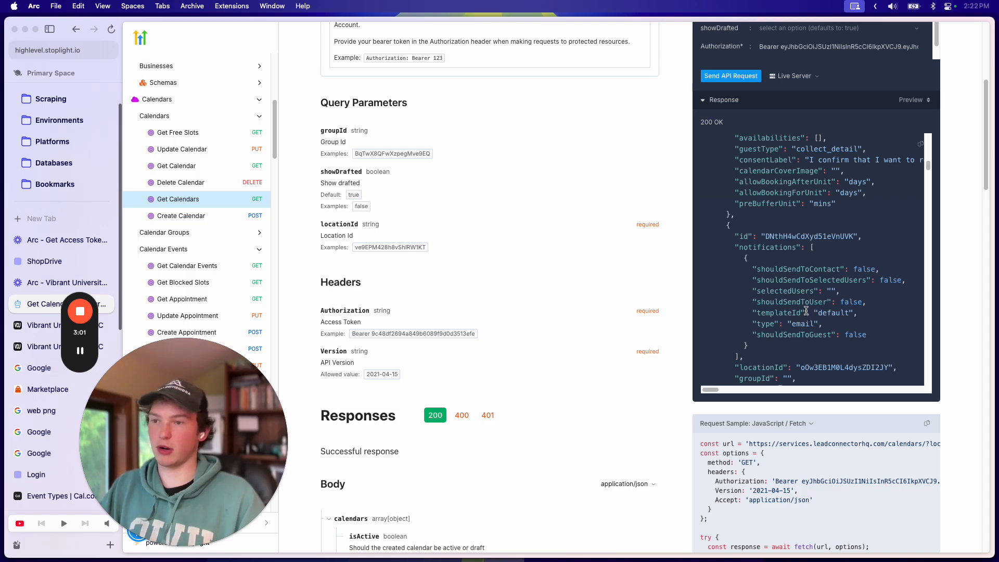
# Step: Find 'zenbooker' in the response and select the Zenbooker Appointments calendar's id
pyautogui.press('super+f')
pyautogui.doubleClick(821, 234)
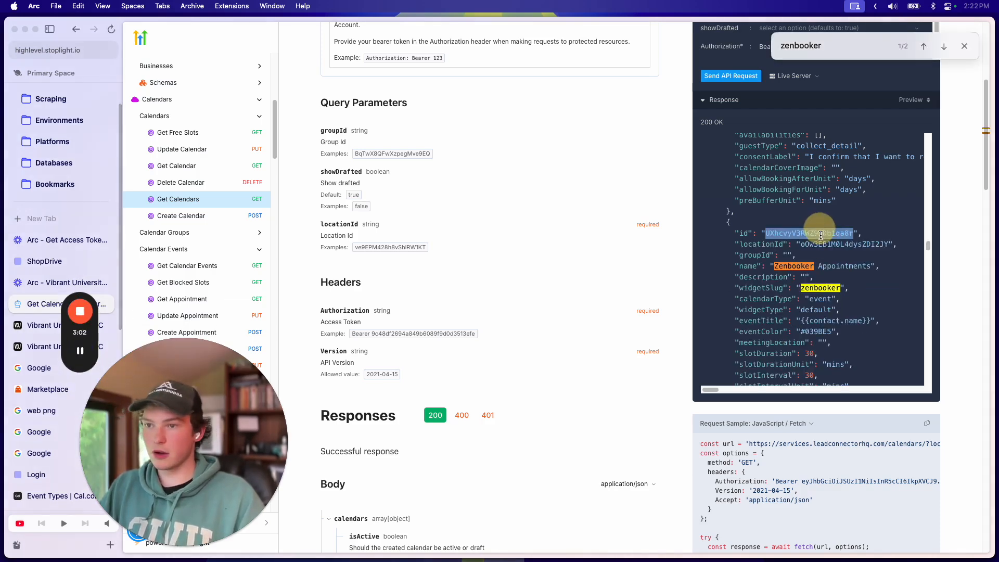
pyautogui.click(965, 46)
pyautogui.moveTo(156, 395); pyautogui.dragTo(634, 309)
pyautogui.click(512, 187)
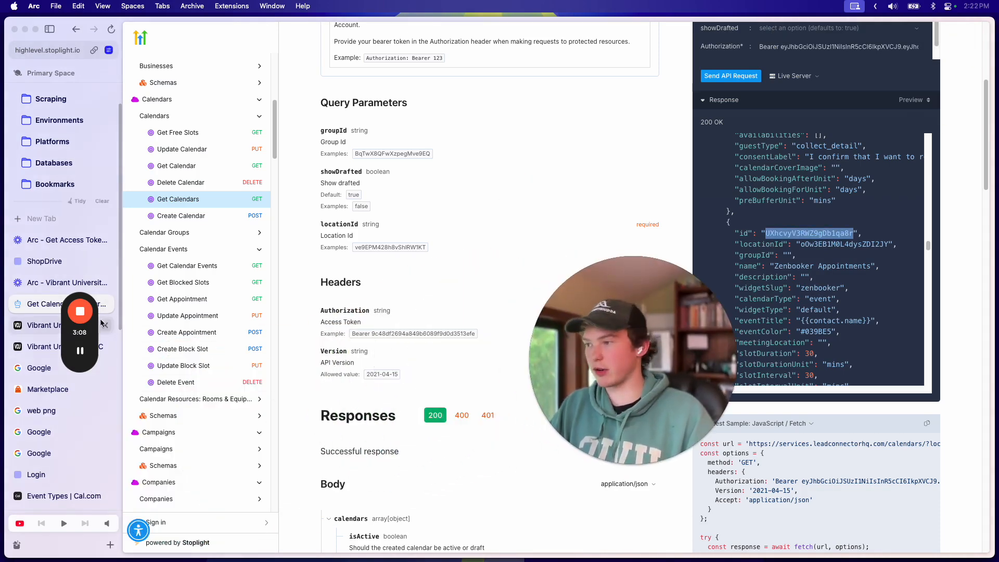
# Step: Create a custom value 'Zenbooker Calendar ID' whose value is the pasted calendar ID
pyautogui.click(36, 325)
pyautogui.click(521, 261)
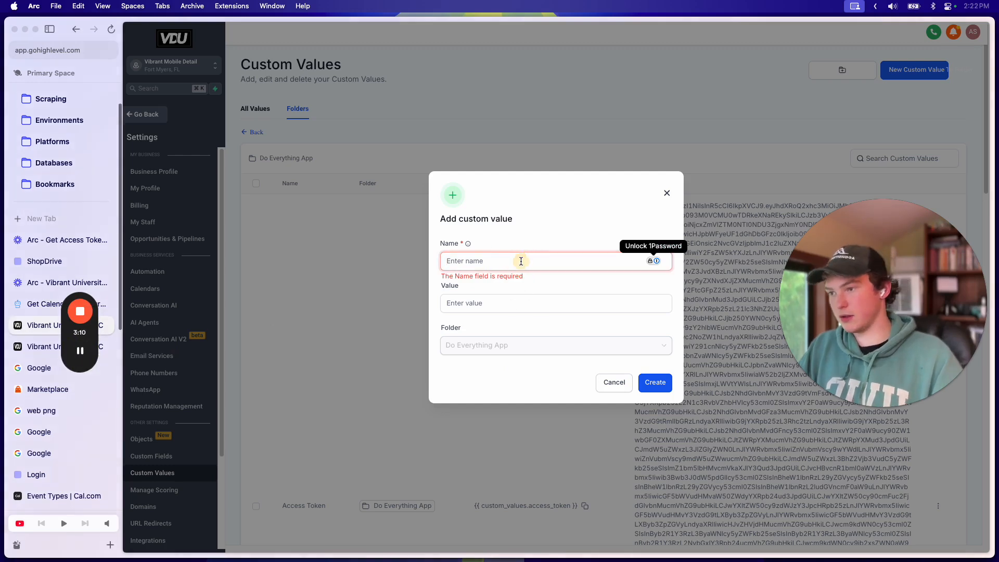
pyautogui.write('Zenbooker Calen')
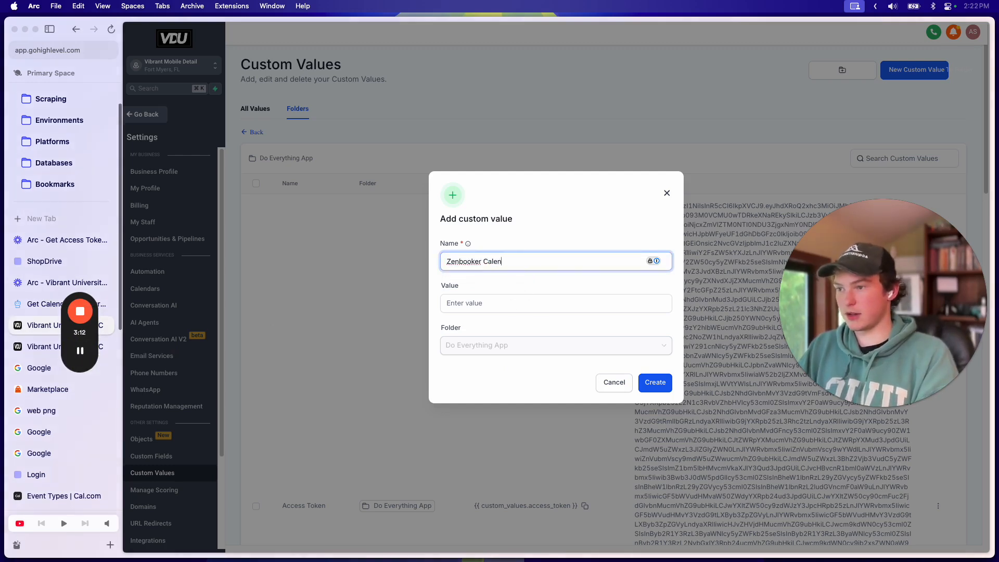
pyautogui.click(481, 302)
pyautogui.write('UXhcvyV3RWZ9gDb1qa8r')
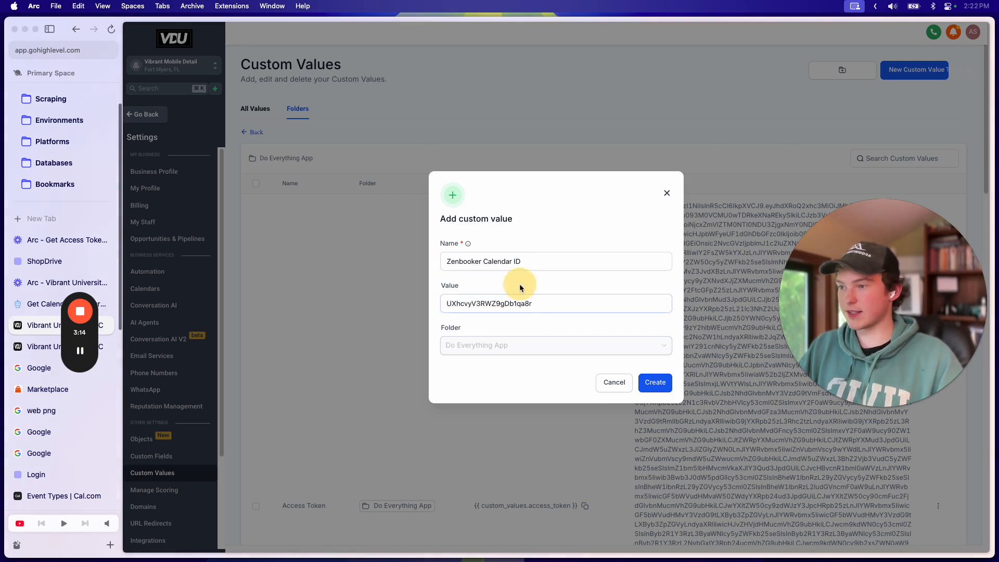
pyautogui.click(661, 388)
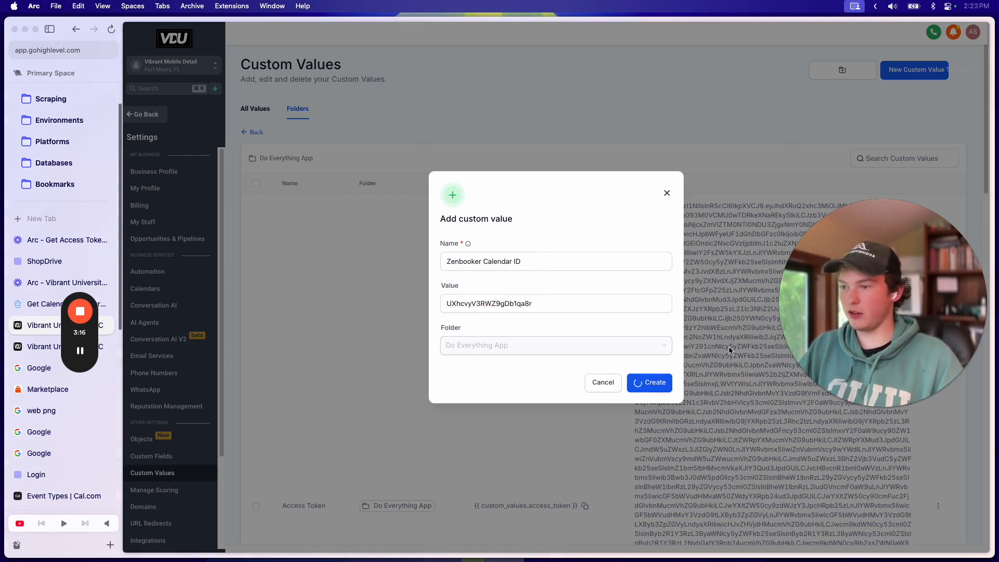
# Step: Add a Custom Webhook step before Start Job Reminders in the Job Scheduled workflow
pyautogui.click(42, 347)
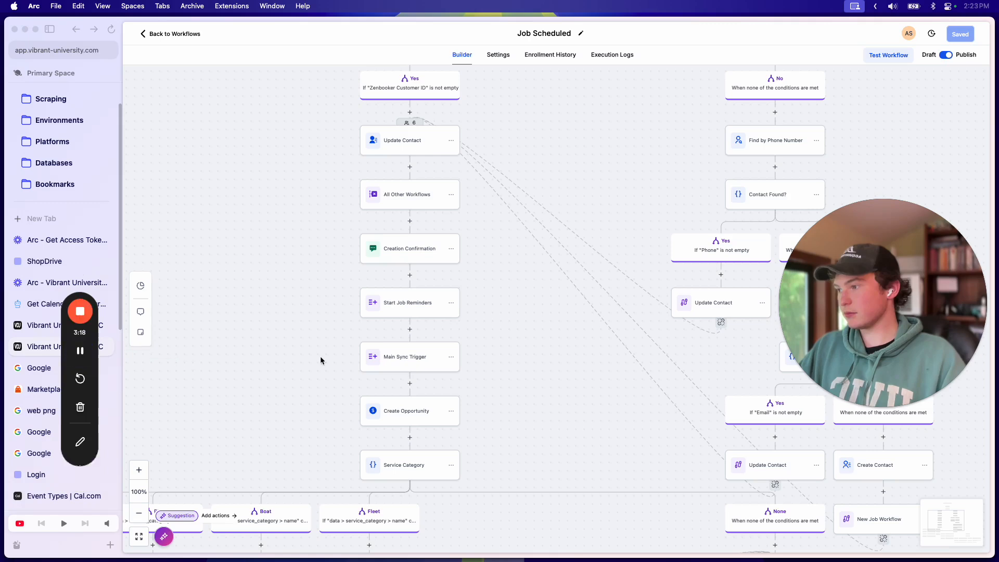
pyautogui.moveTo(516, 278); pyautogui.dragTo(518, 253)
pyautogui.click(397, 279)
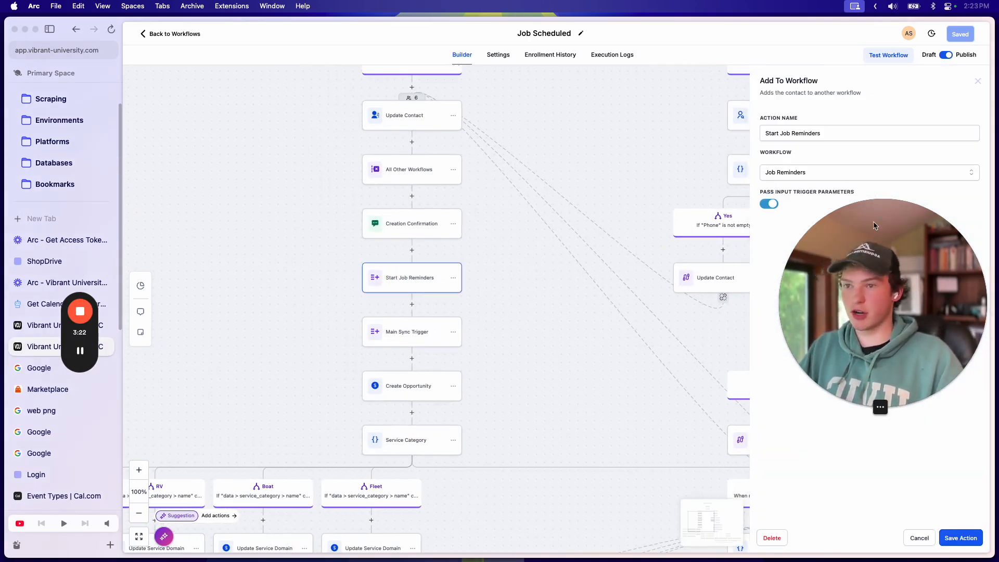
pyautogui.click(977, 84)
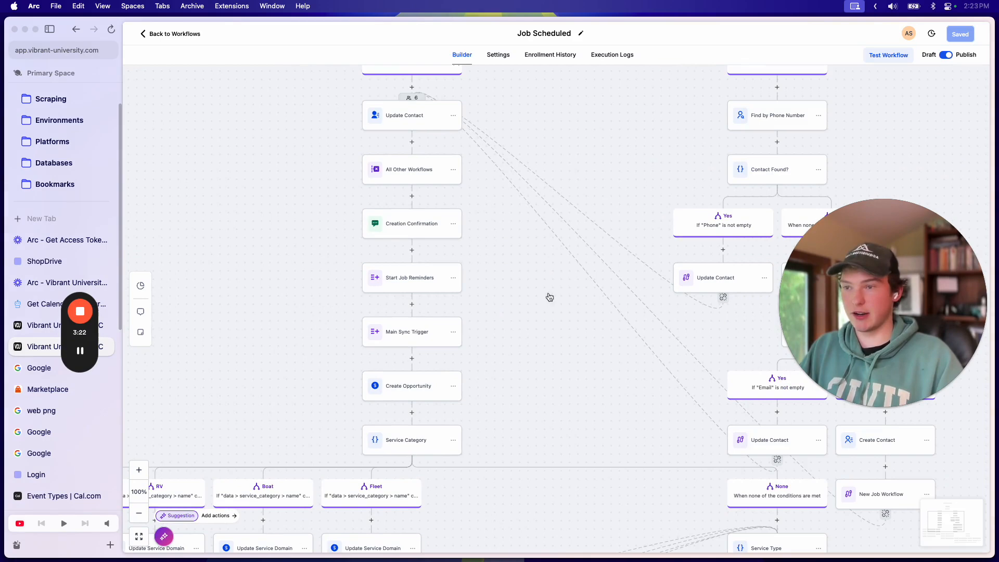
pyautogui.click(412, 251)
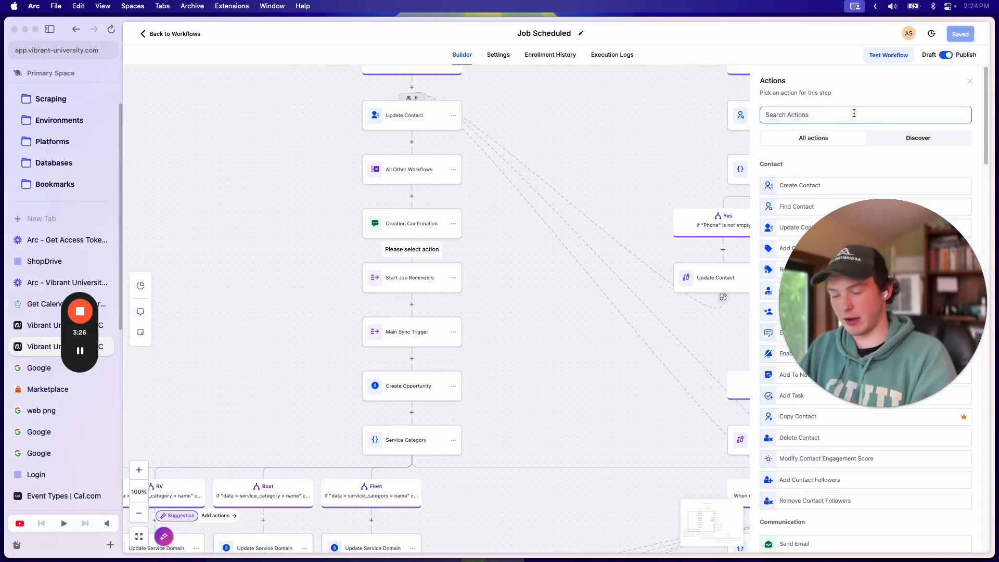
pyautogui.write('webh')
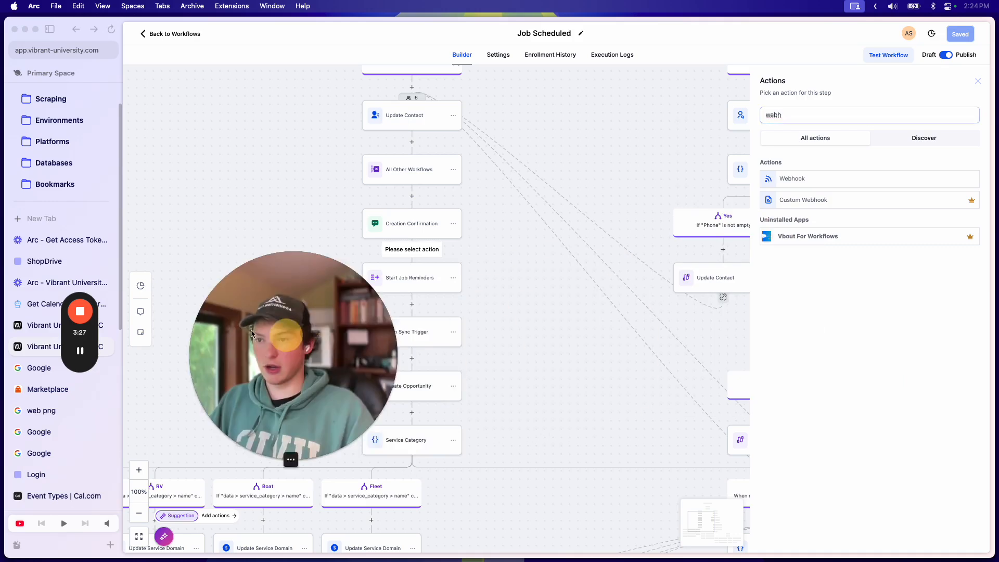
pyautogui.click(820, 200)
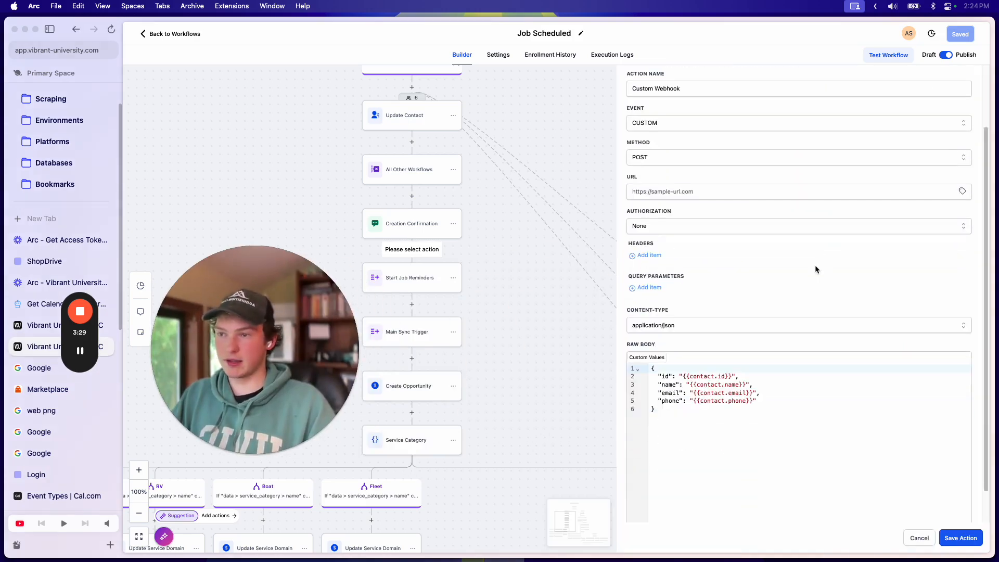
# Step: Copy the Create Appointment endpoint URL from the API docs into the webhook URL field
pyautogui.click(44, 303)
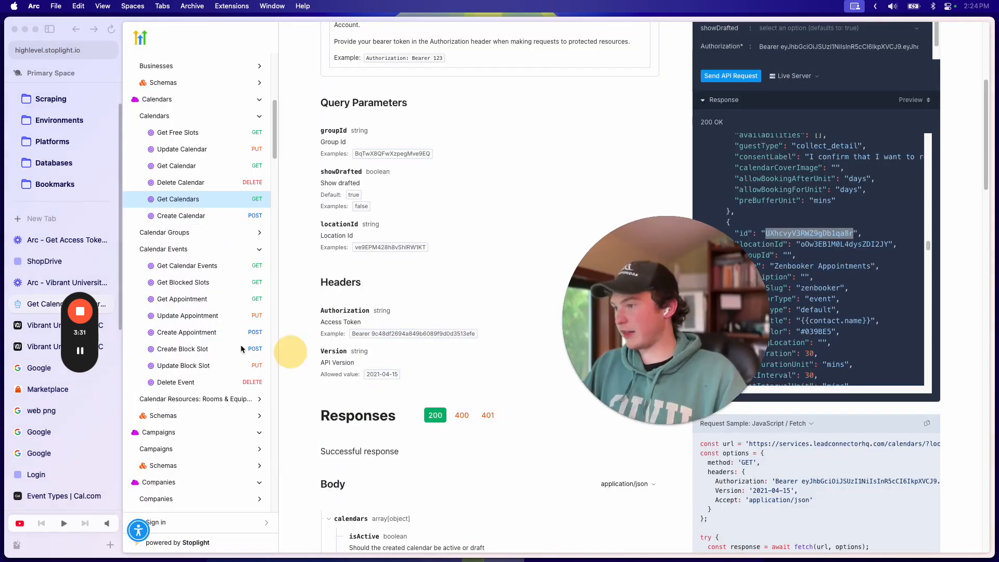
pyautogui.click(193, 294)
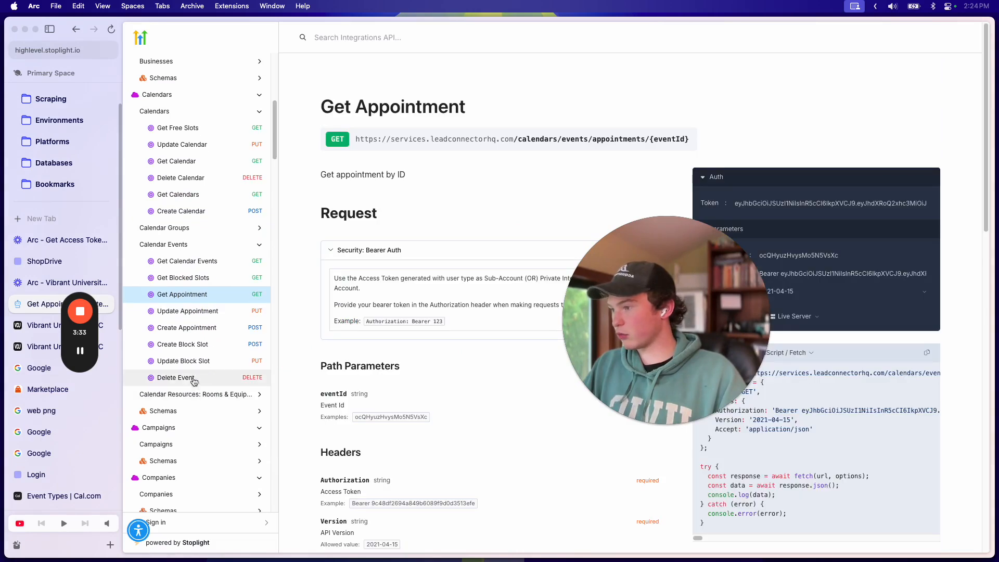
pyautogui.click(187, 328)
pyautogui.click(443, 140)
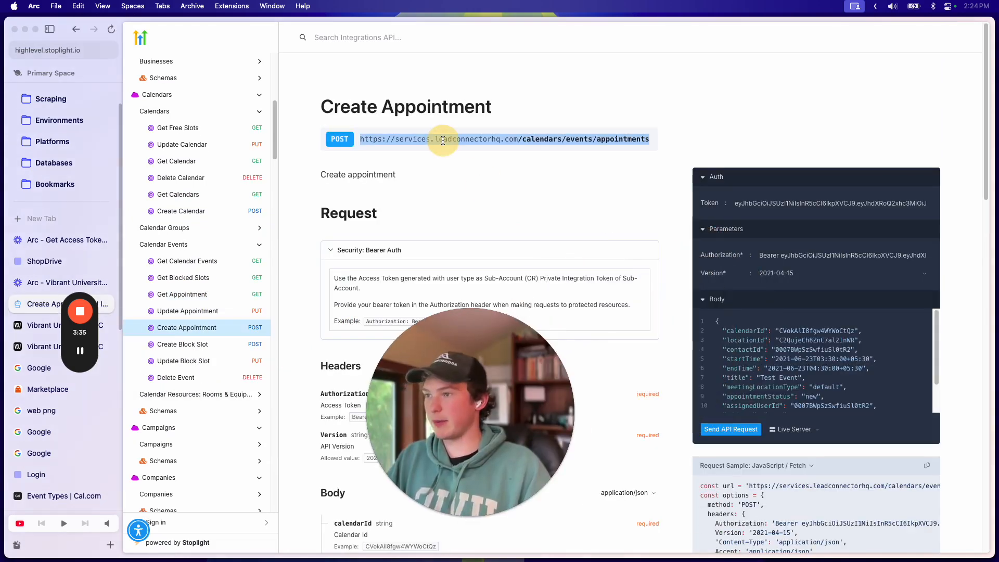
pyautogui.click(31, 325)
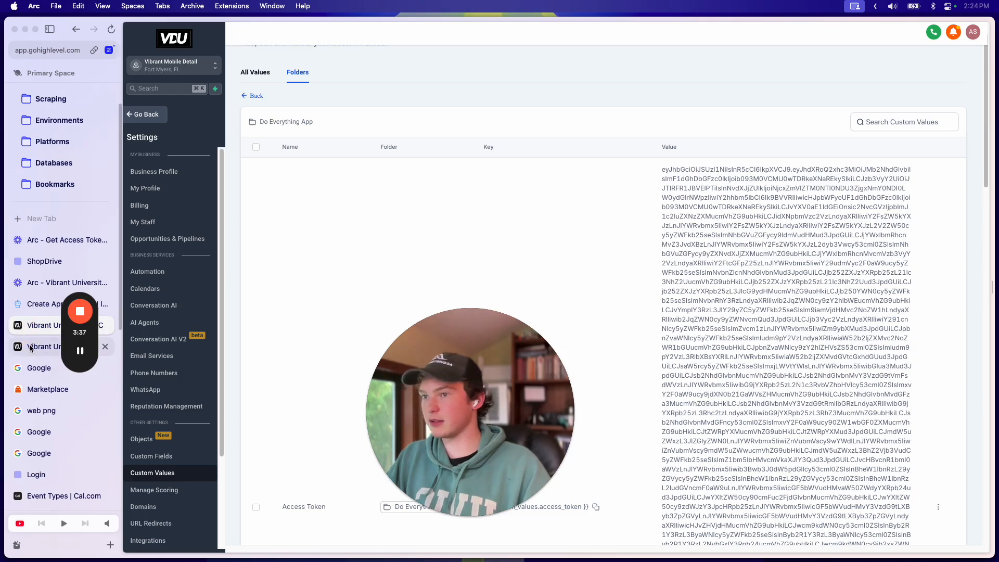
pyautogui.click(29, 347)
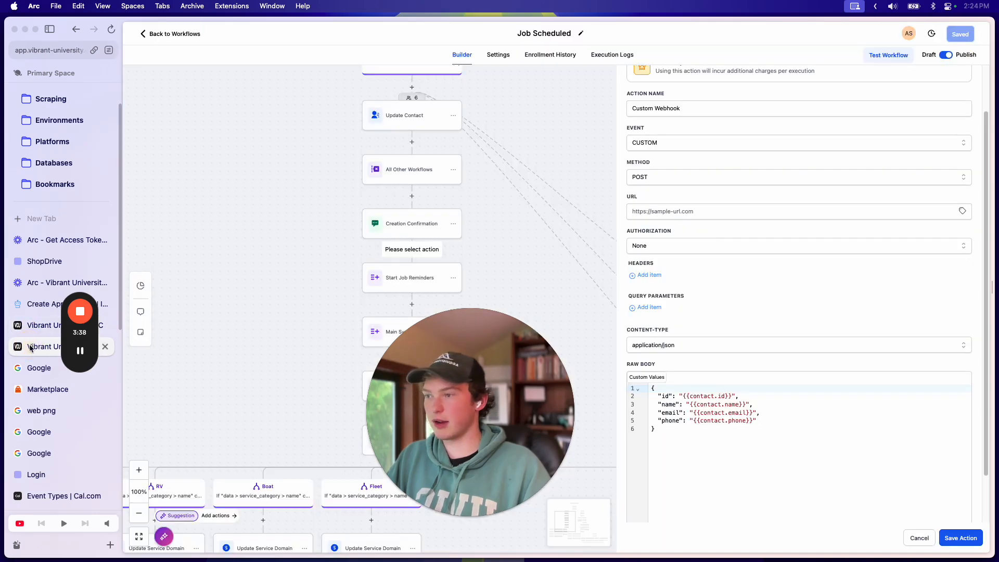
pyautogui.click(110, 326)
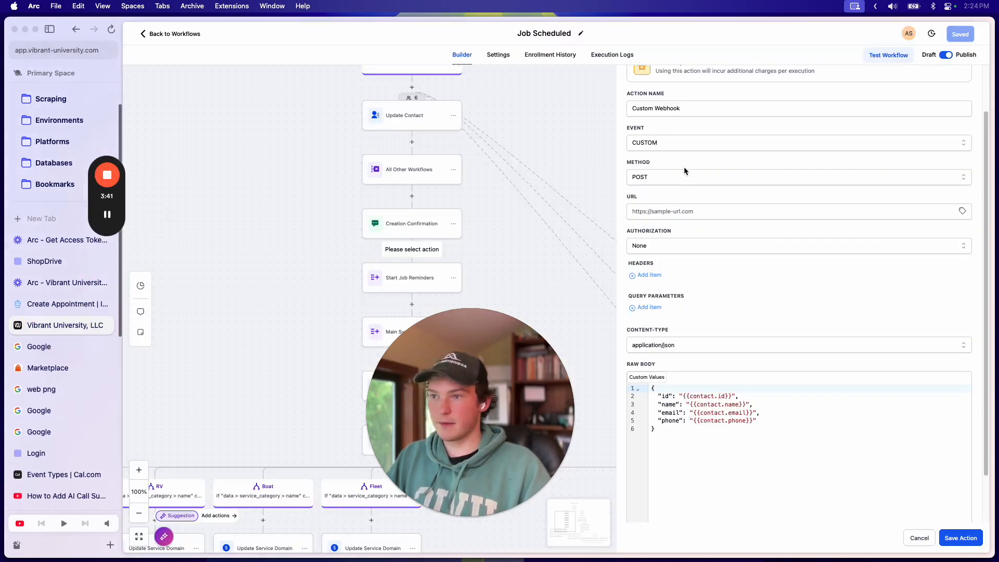
pyautogui.click(660, 206)
pyautogui.write('https://services.leadconnectorhq.com /calendars/events/appointments')
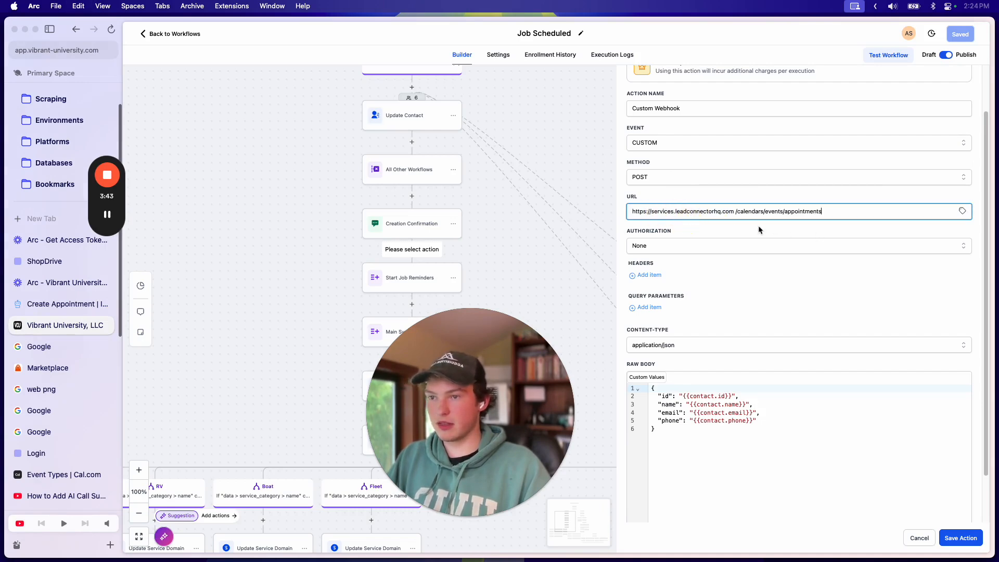
pyautogui.press('Right')
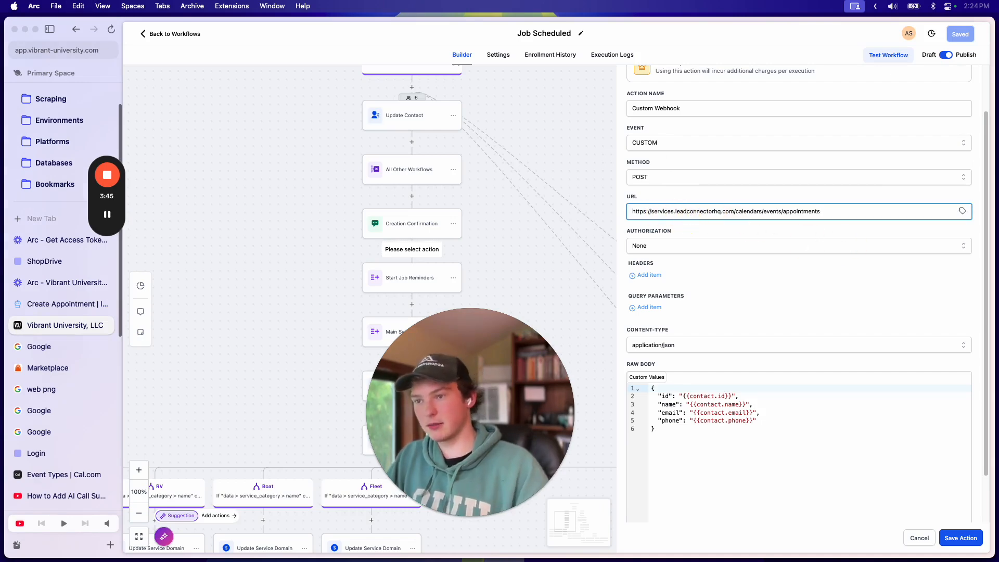
# Step: Set authorization to Bearer Token using the Do Everything App Access Token custom value
pyautogui.click(746, 247)
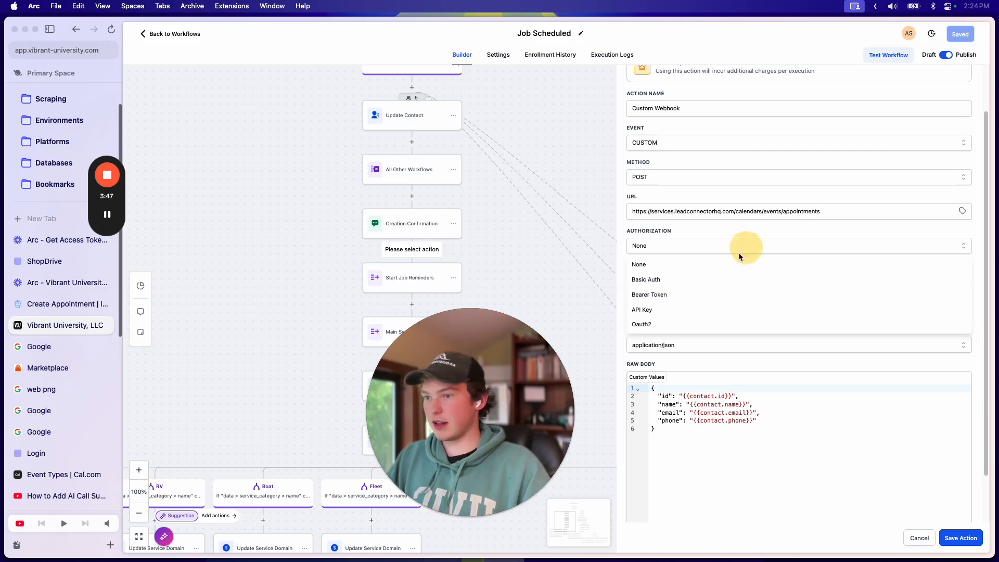
pyautogui.click(686, 293)
pyautogui.click(710, 279)
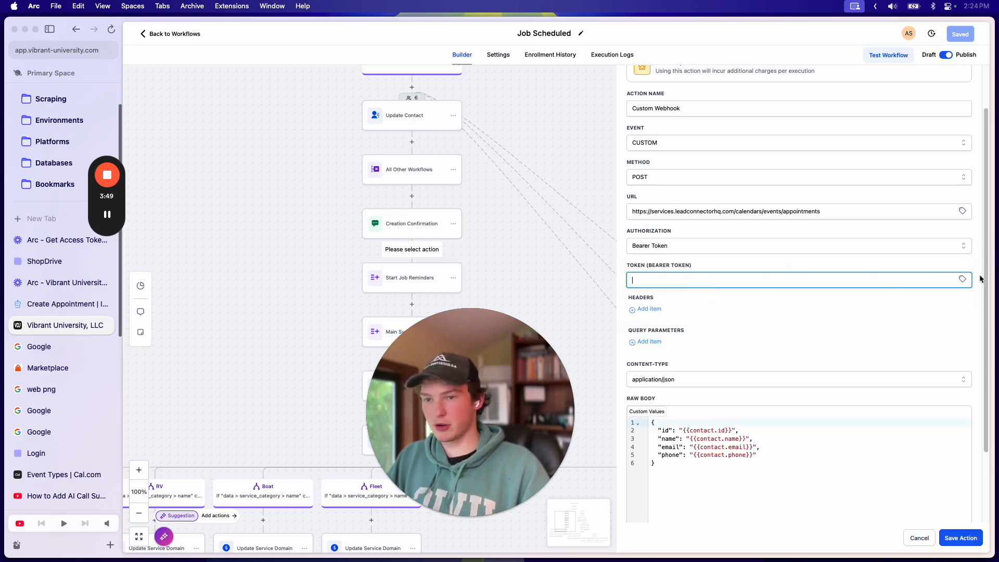
pyautogui.click(962, 280)
pyautogui.scroll(-3, 919, 359)
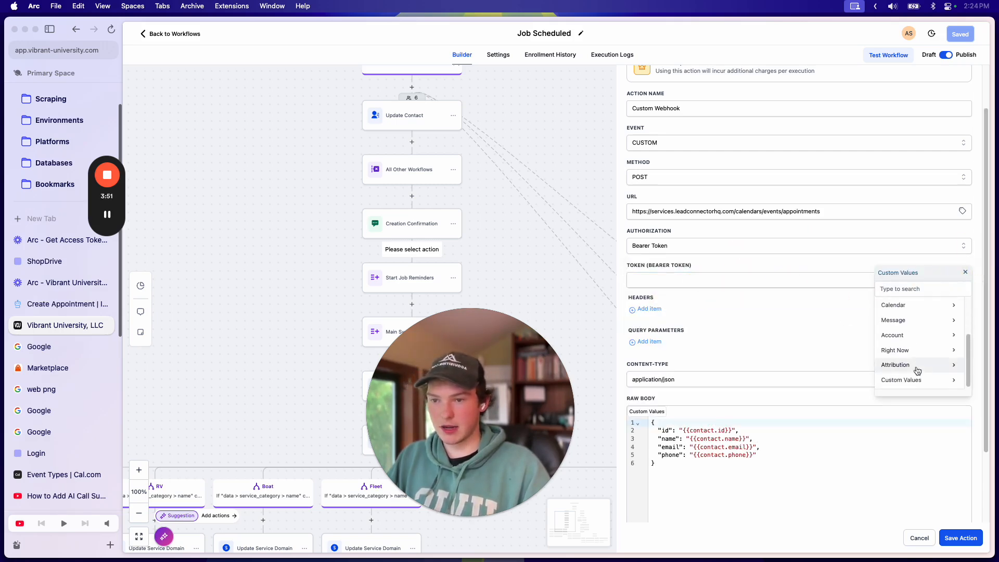
pyautogui.click(914, 377)
pyautogui.scroll(-1, 919, 338)
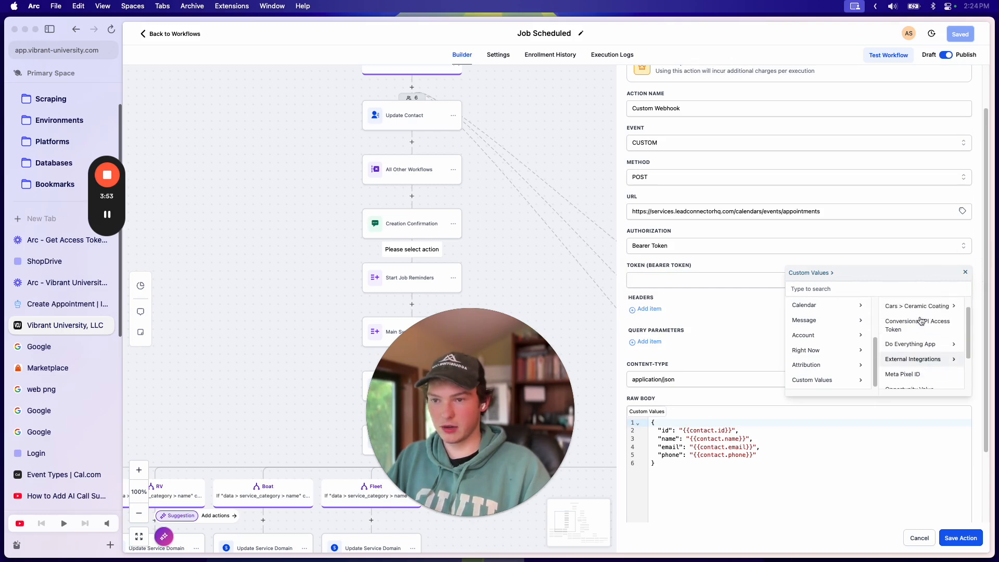
pyautogui.click(915, 344)
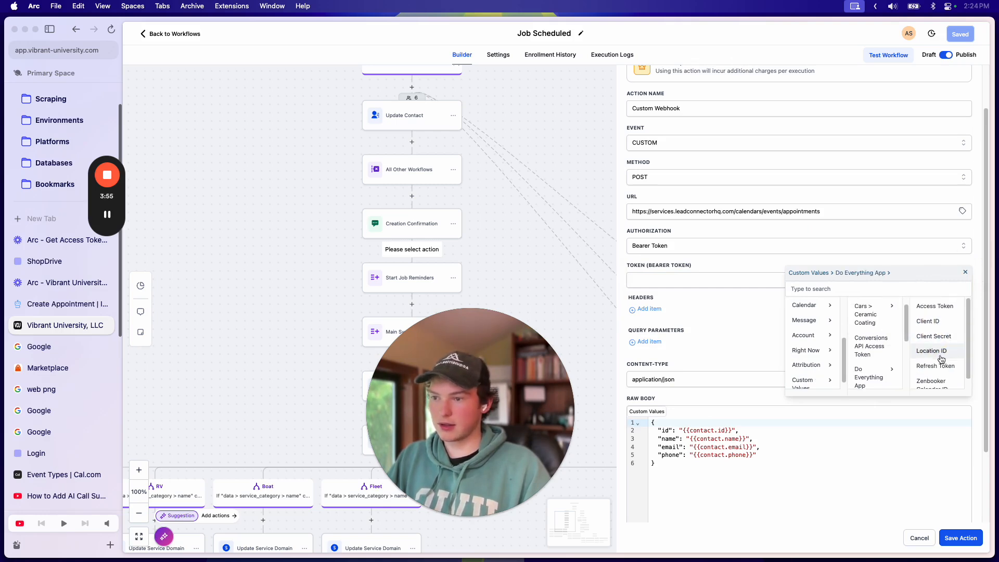
pyautogui.click(934, 306)
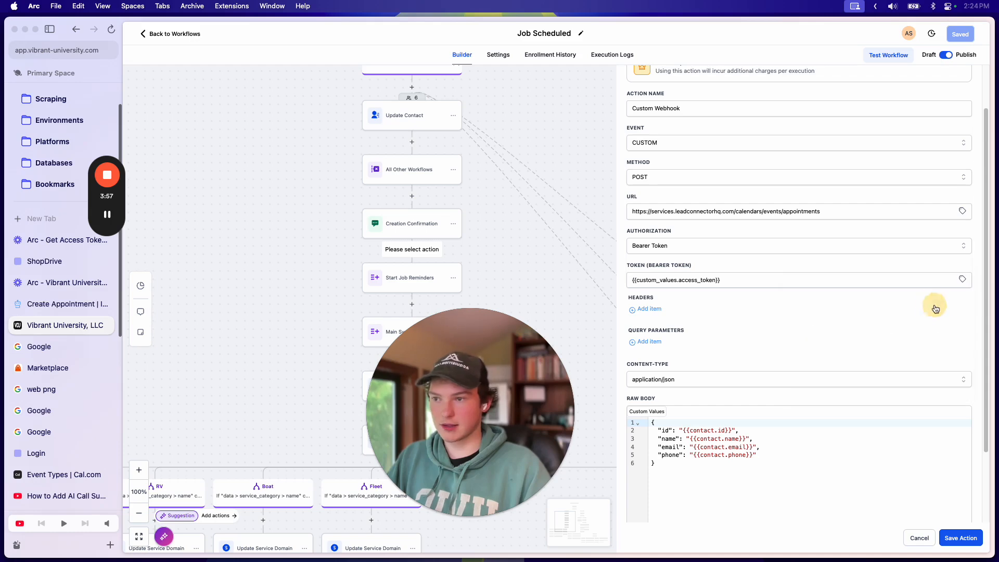
pyautogui.scroll(-1, 746, 307)
pyautogui.scroll(-1, 745, 307)
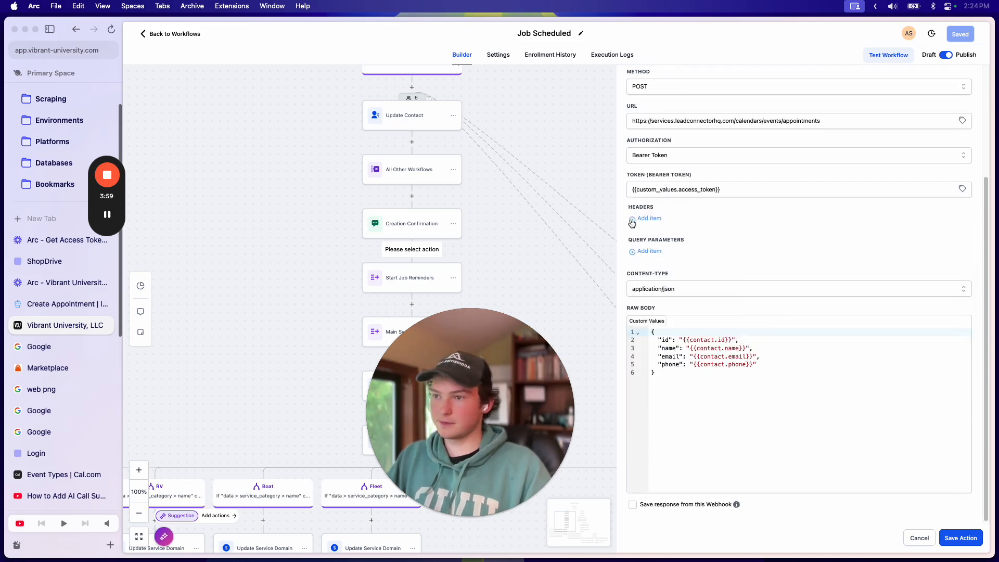
# Step: Add a Version header with value 2021-04-15 copied from the API docs
pyautogui.click(39, 304)
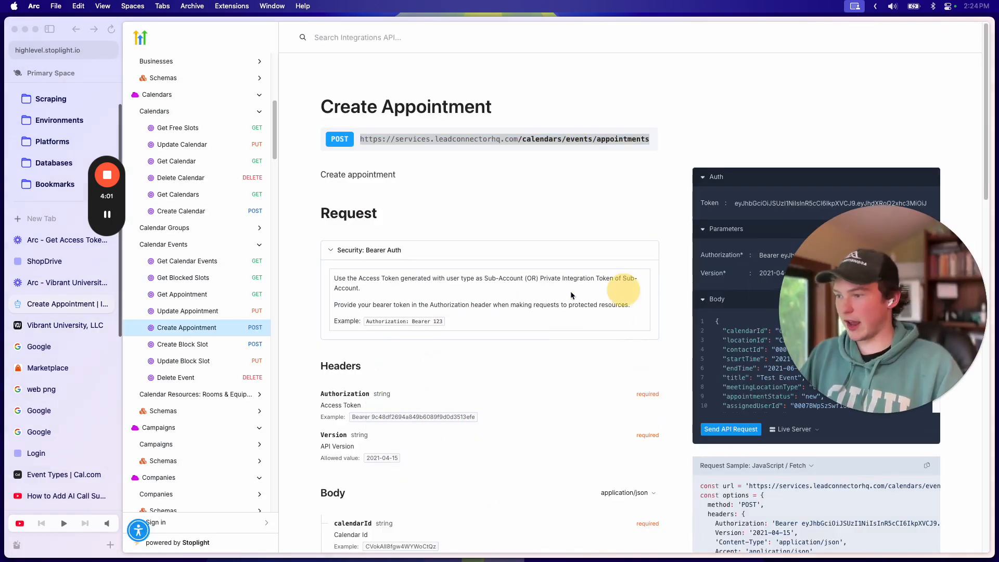
pyautogui.scroll(-4, 521, 350)
pyautogui.doubleClick(331, 281)
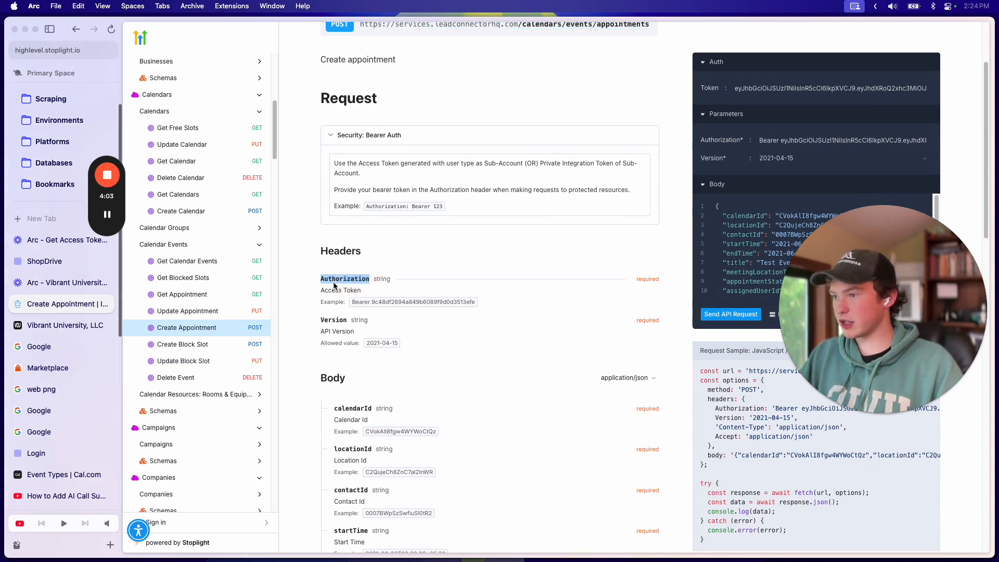
pyautogui.moveTo(381, 305); pyautogui.dragTo(436, 308)
pyautogui.scroll(-1, 437, 323)
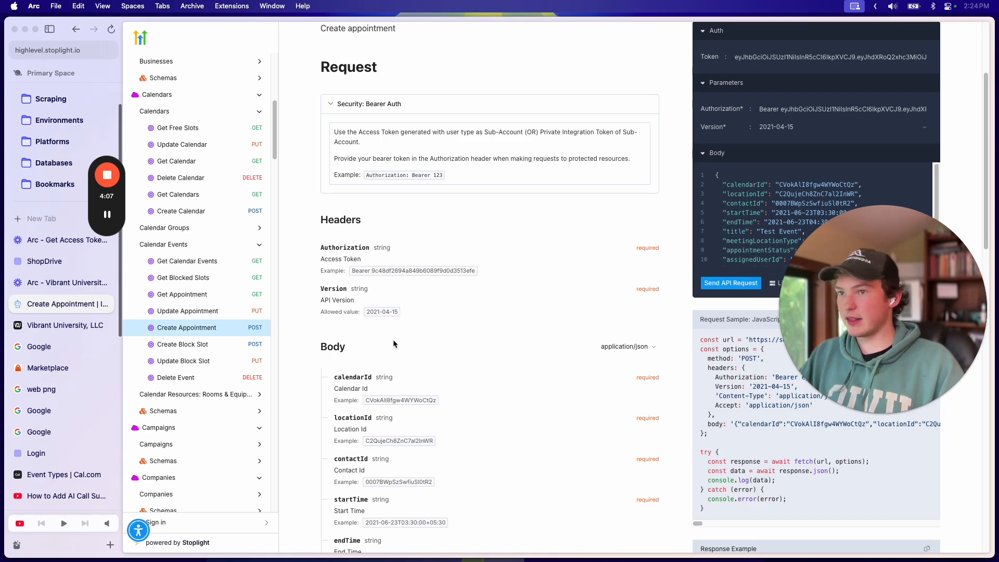
pyautogui.doubleClick(373, 311)
pyautogui.press('super+c')
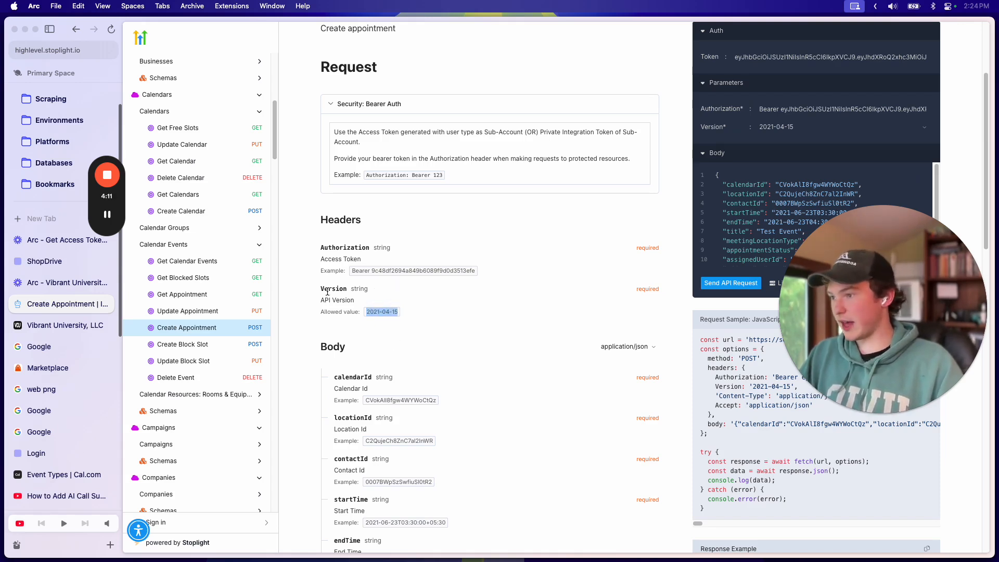
pyautogui.click(47, 326)
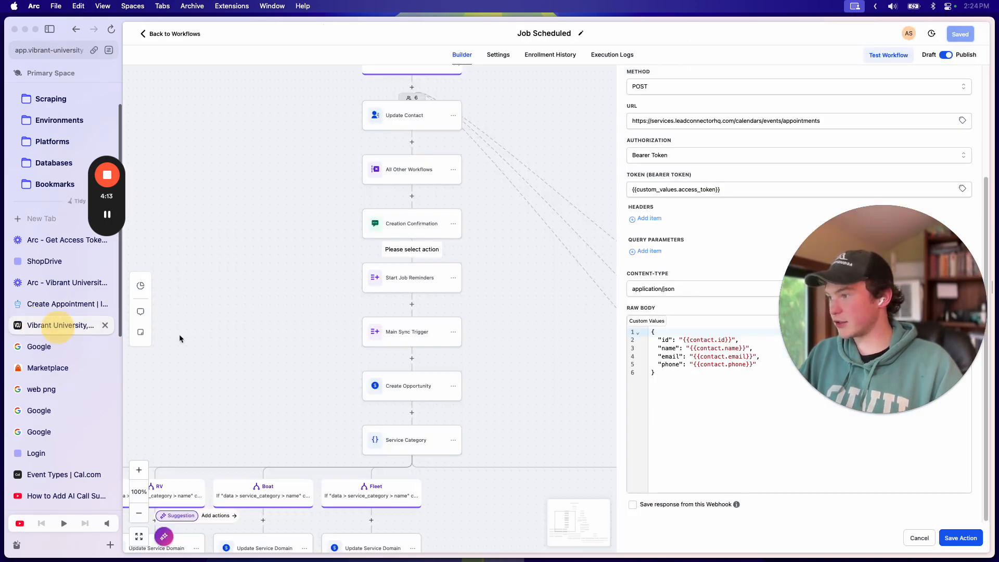
pyautogui.click(651, 219)
pyautogui.write('Version')
pyautogui.press('Tab')
pyautogui.press('super+v')
pyautogui.click(749, 209)
pyautogui.moveTo(842, 254); pyautogui.dragTo(258, 296)
pyautogui.click(706, 209)
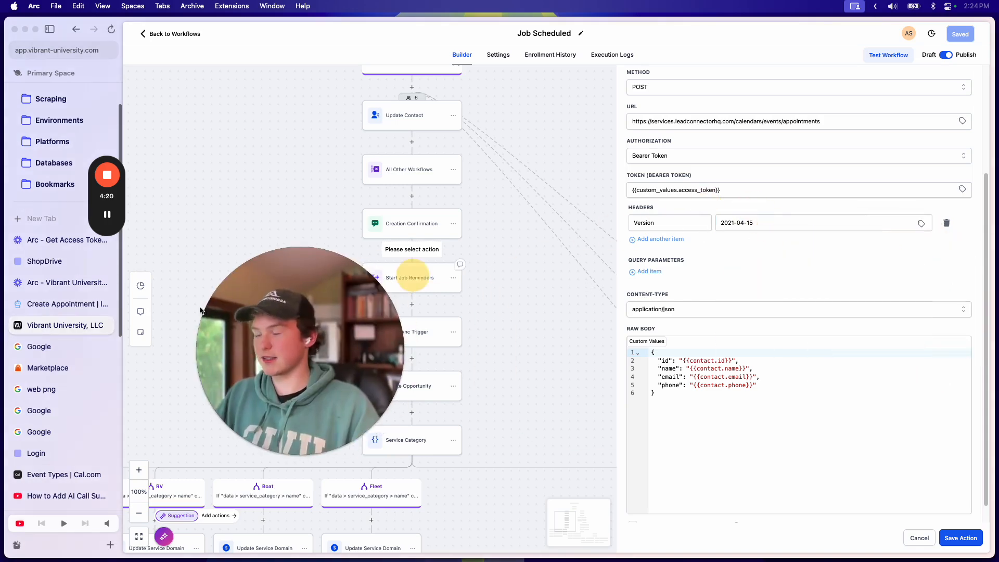
# Step: Add a Content-Type header with value application/json copied from the request sample
pyautogui.click(67, 304)
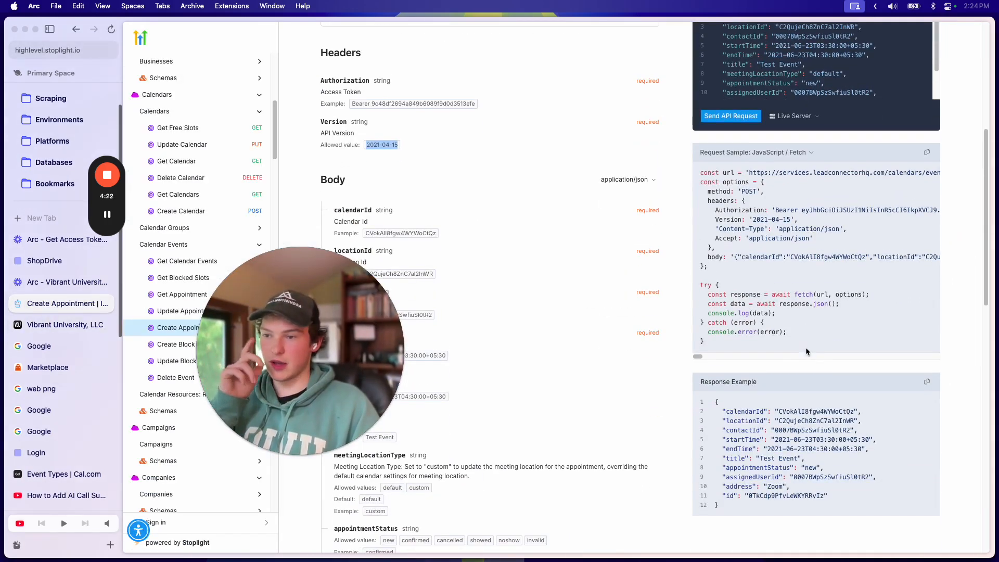
pyautogui.scroll(-1, 806, 351)
pyautogui.scroll(-1, 807, 225)
pyautogui.scroll(1, 812, 224)
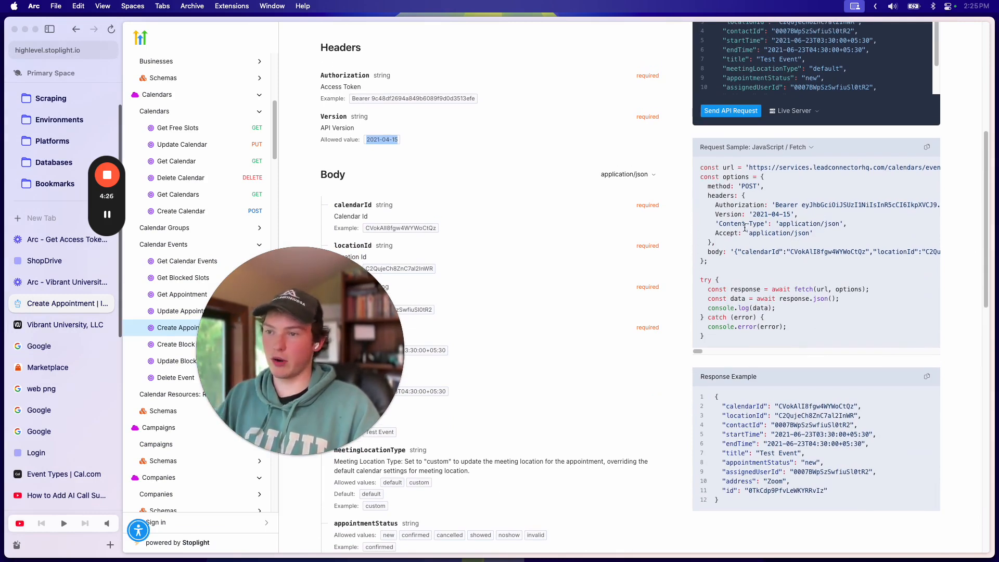
pyautogui.moveTo(719, 225); pyautogui.dragTo(788, 225)
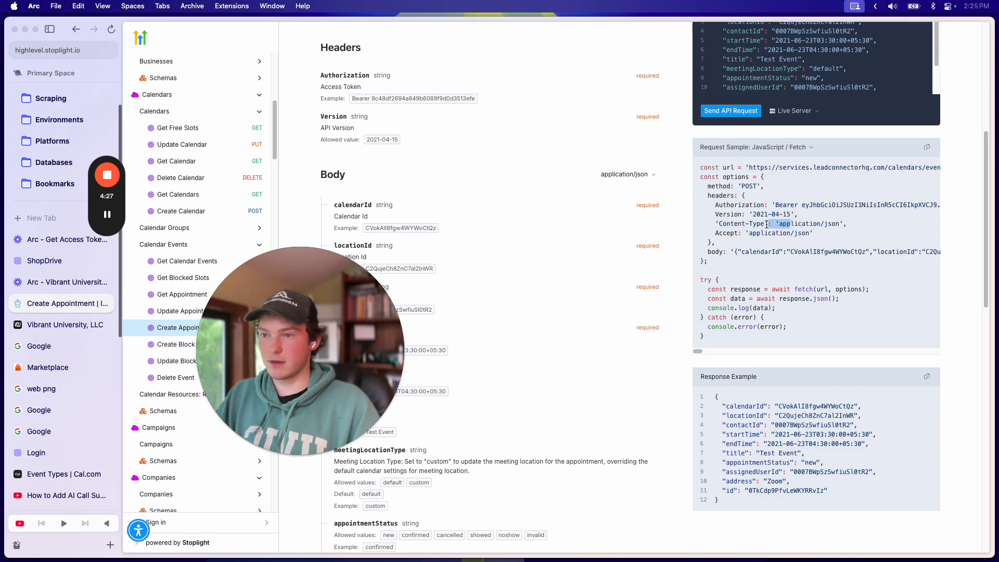
pyautogui.scroll(1, 541, 113)
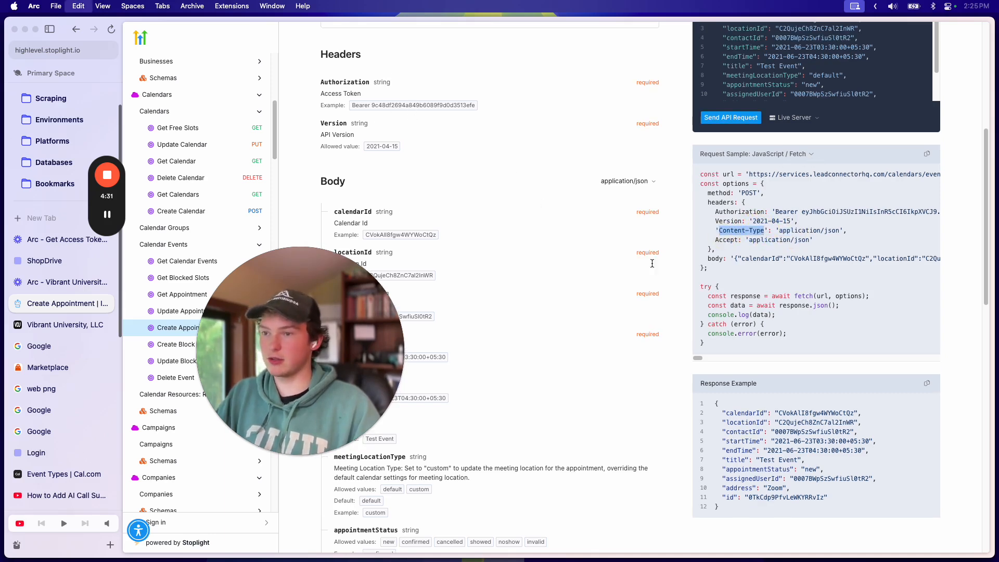
pyautogui.click(39, 325)
pyautogui.click(658, 239)
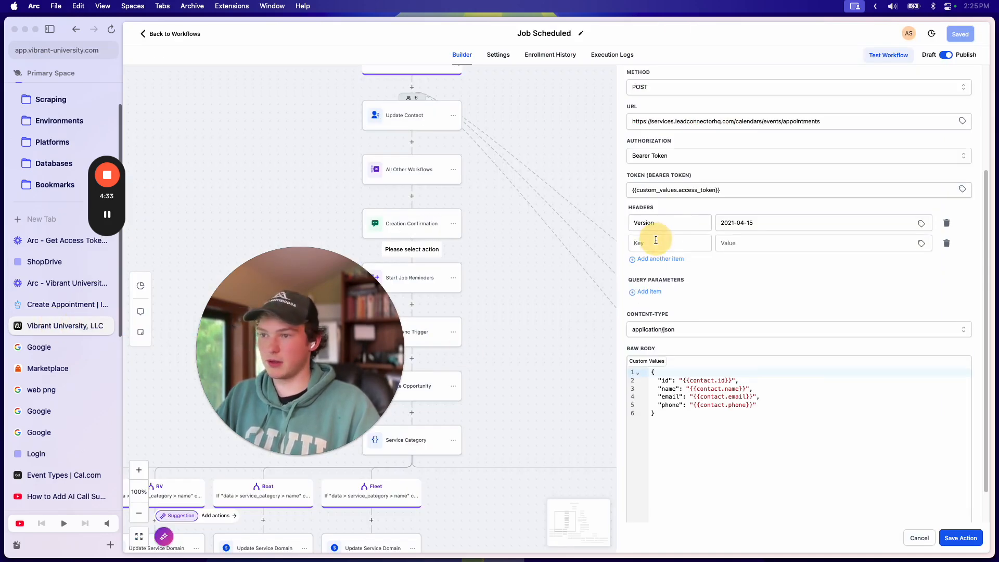
pyautogui.press('Tab')
pyautogui.click(36, 307)
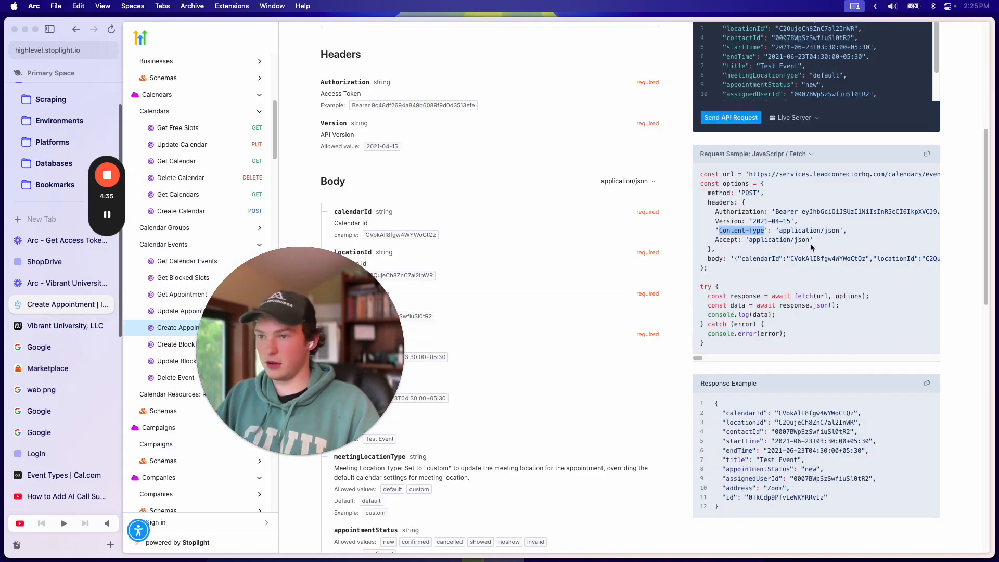
pyautogui.moveTo(780, 229); pyautogui.dragTo(824, 228)
pyautogui.press('super+c')
pyautogui.click(65, 326)
pyautogui.press('super+v')
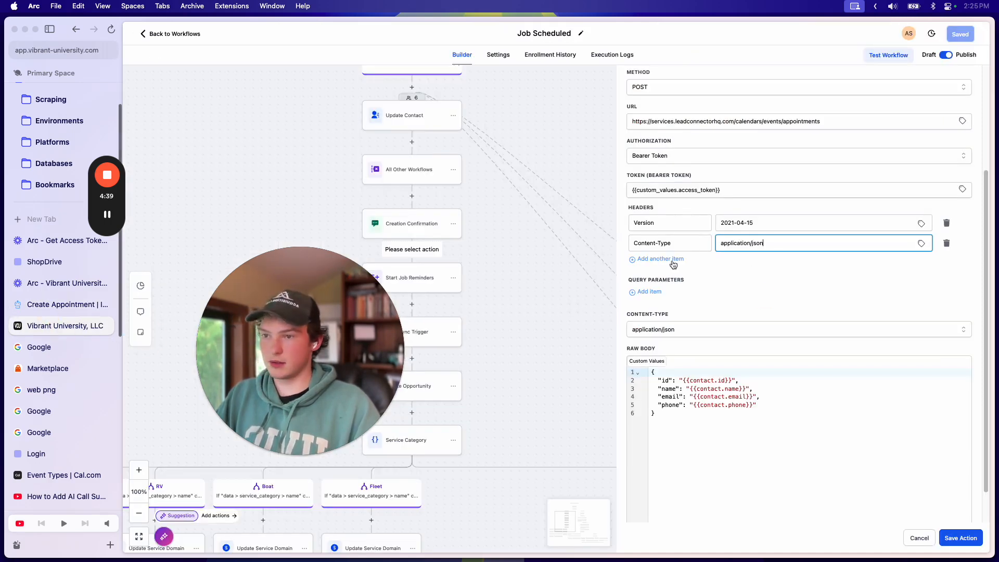
# Step: Add a third header row with value application/json
pyautogui.click(682, 259)
pyautogui.click(729, 263)
pyautogui.press('super+v')
pyautogui.click(639, 264)
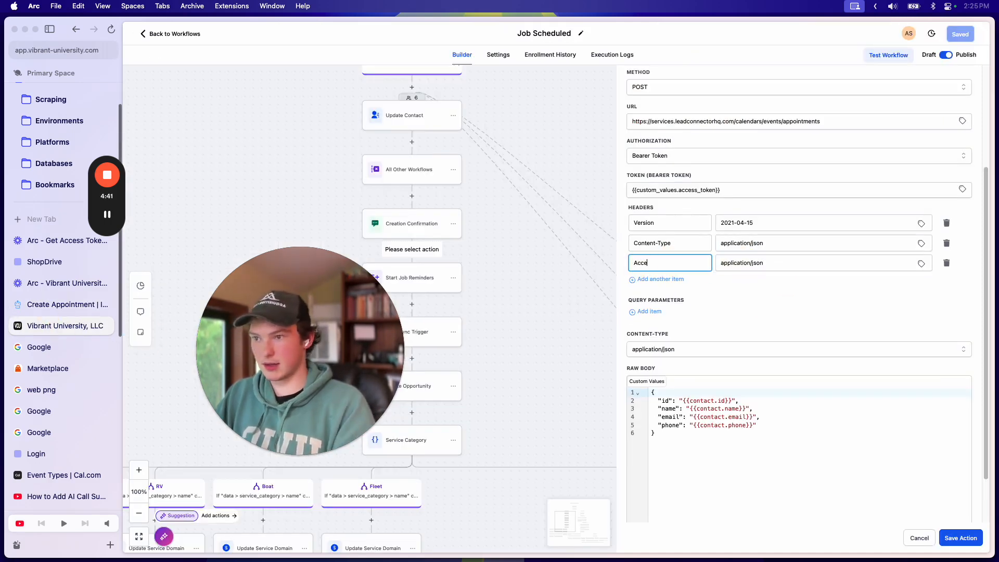
# Step: Add a "locationId" key on a new line after calendarId in the raw body
pyautogui.click(65, 304)
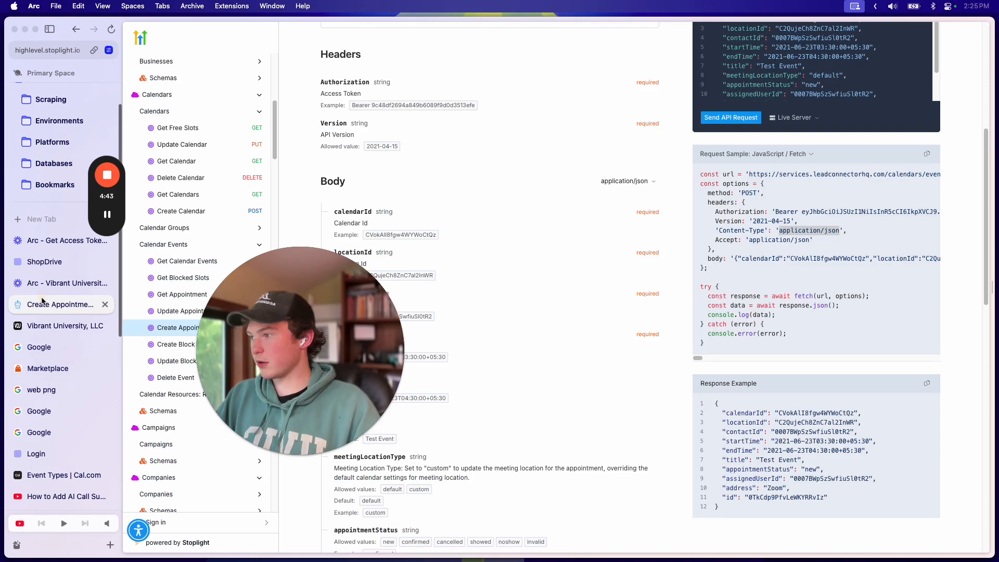
pyautogui.scroll(-2, 604, 178)
pyautogui.hscroll(2, 776, 219)
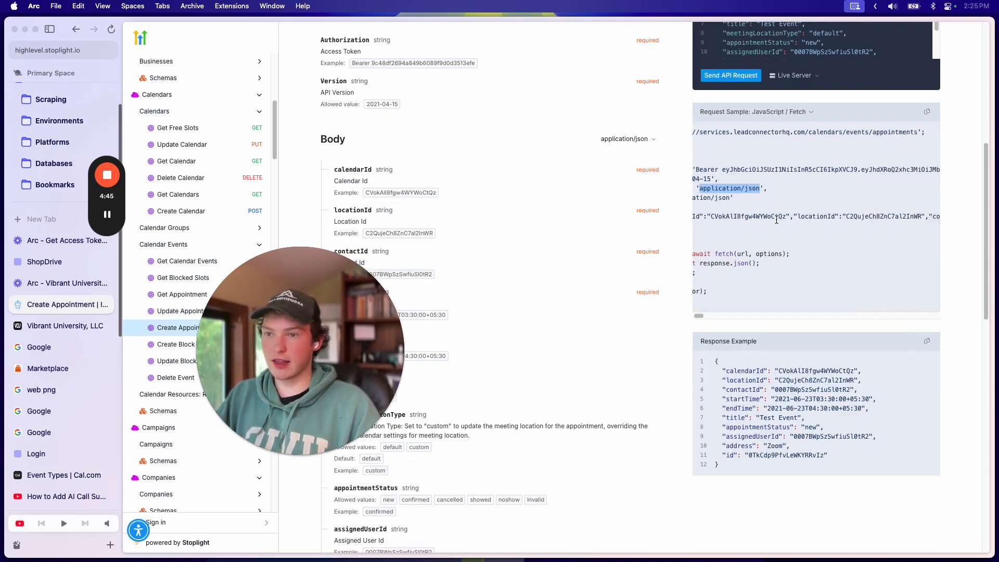
pyautogui.doubleClick(761, 218)
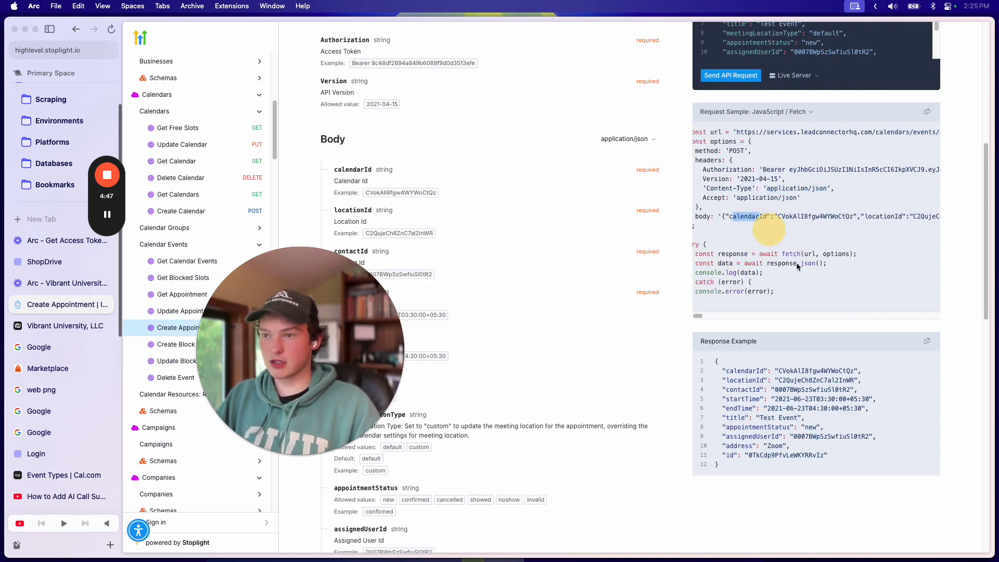
pyautogui.hscroll(3, 812, 221)
pyautogui.hscroll(-4, 812, 220)
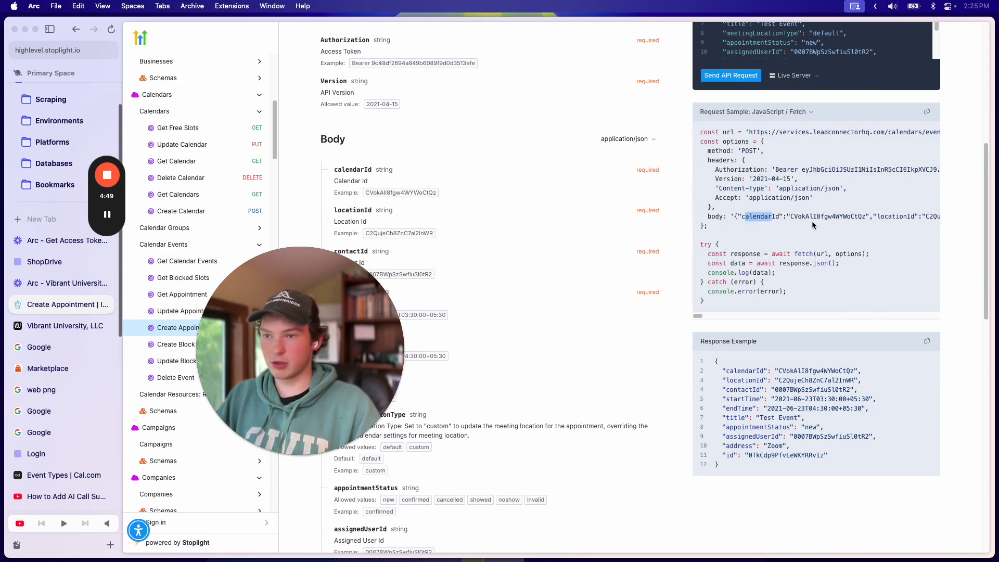
pyautogui.press('super+c')
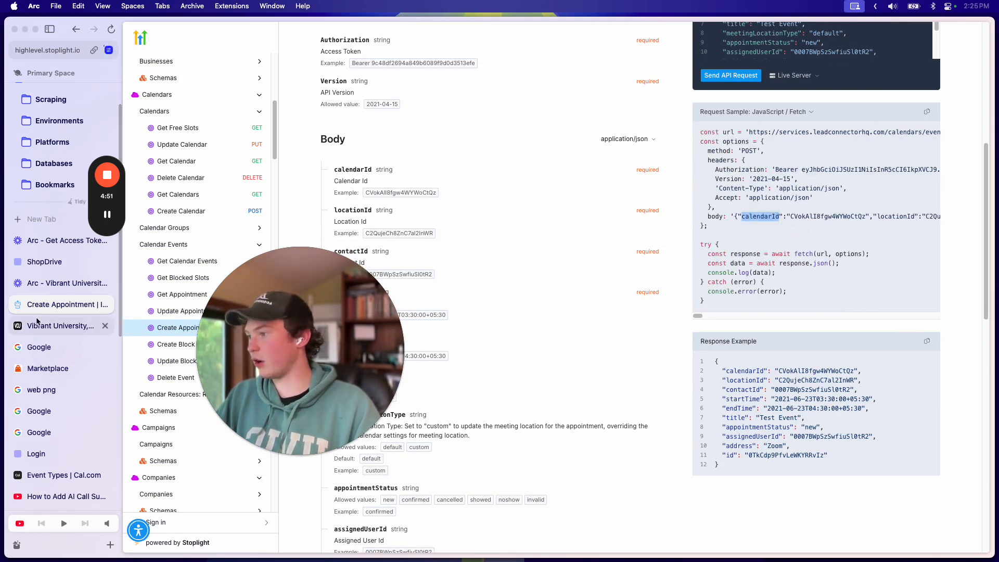
pyautogui.click(78, 325)
pyautogui.click(106, 214)
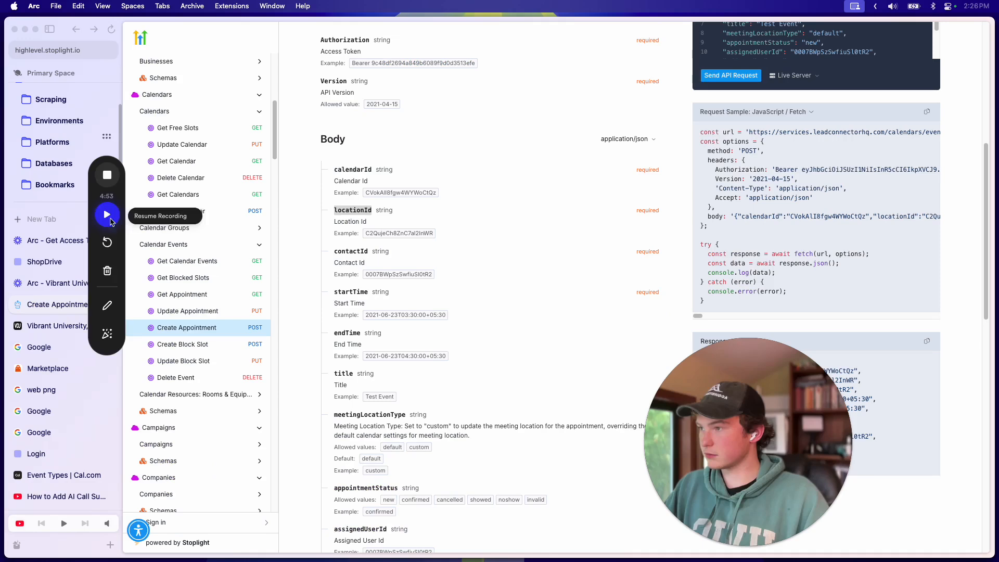
pyautogui.click(107, 215)
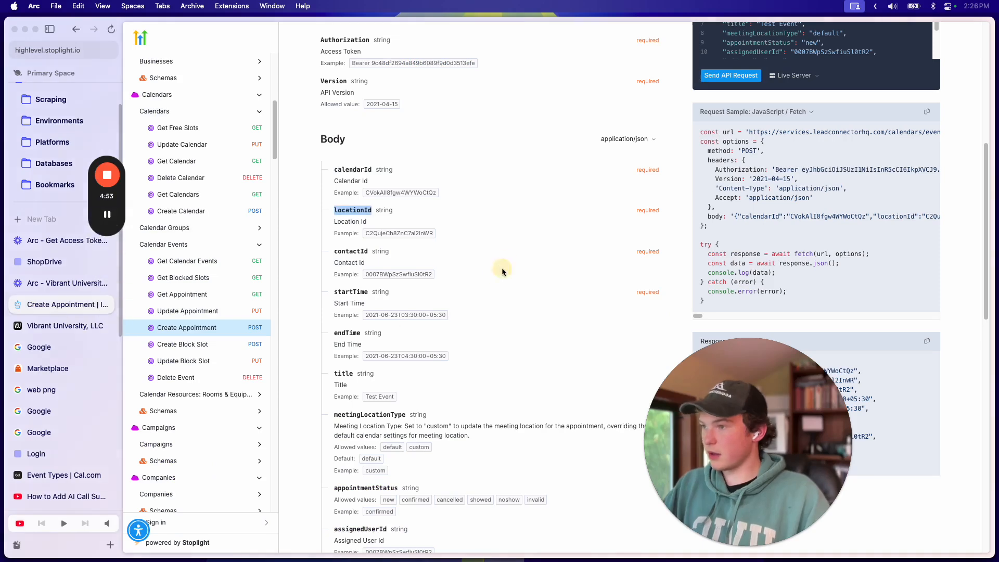
pyautogui.press('super+c')
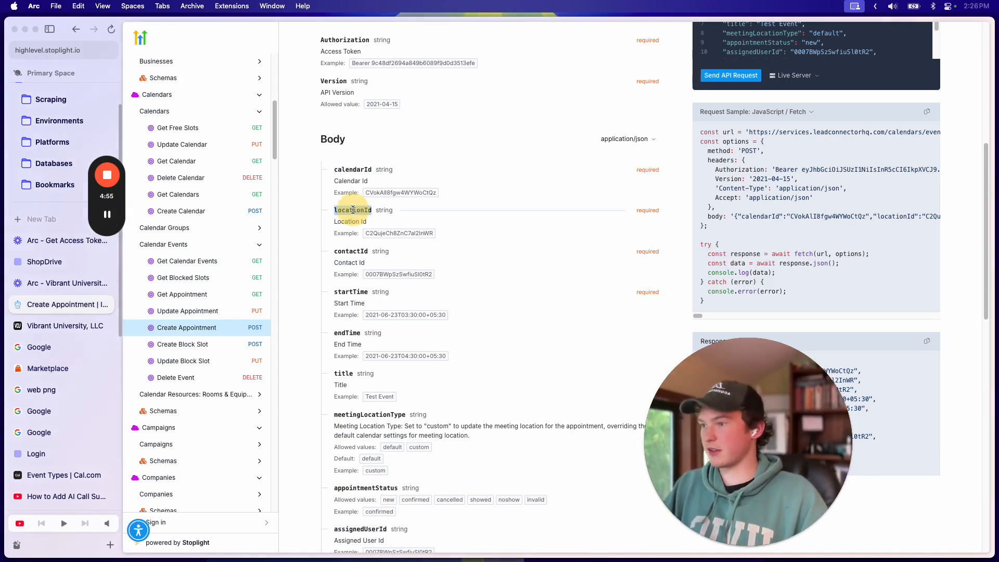
pyautogui.click(65, 326)
pyautogui.click(885, 339)
pyautogui.press('Return')
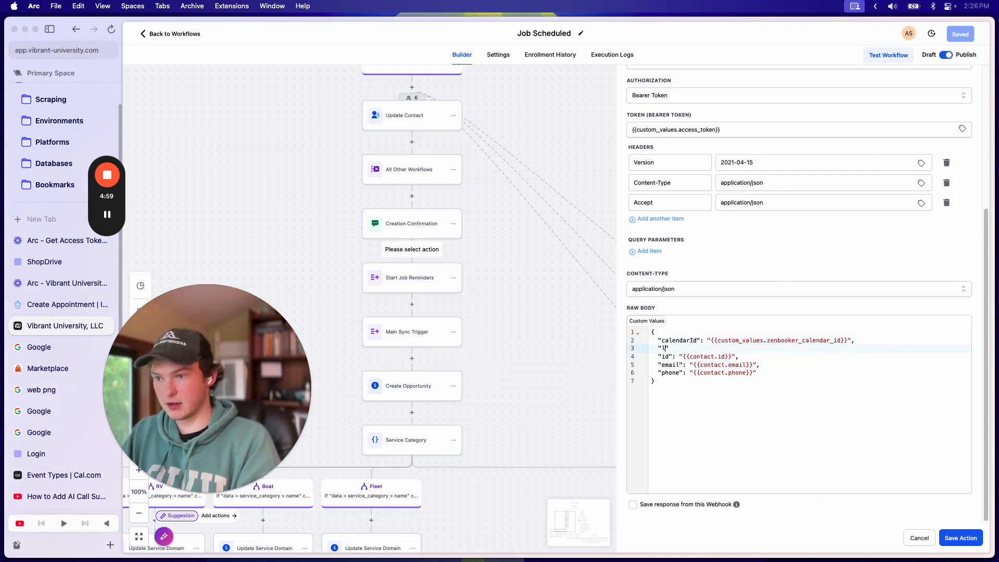
pyautogui.write('"locationId')
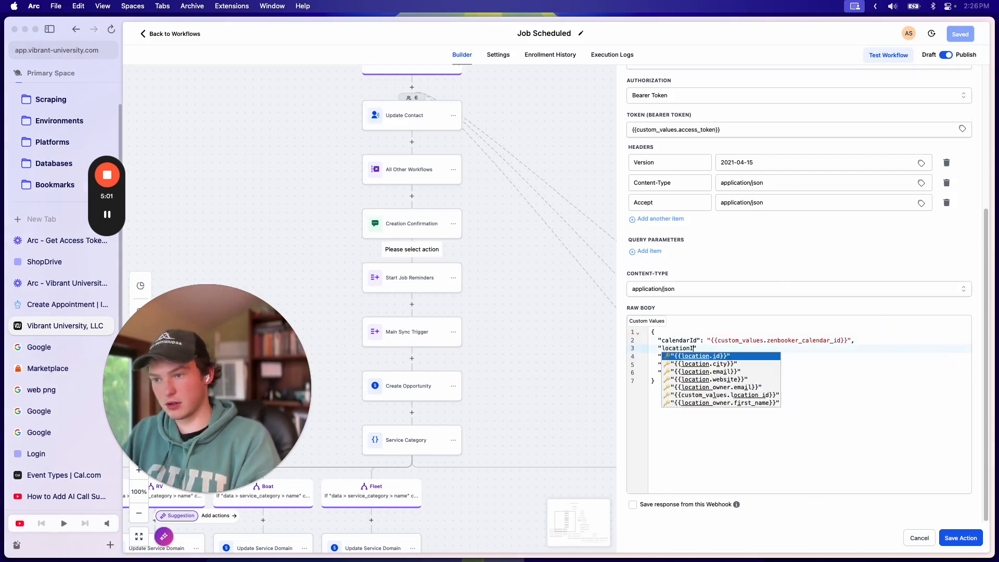
pyautogui.write('":')
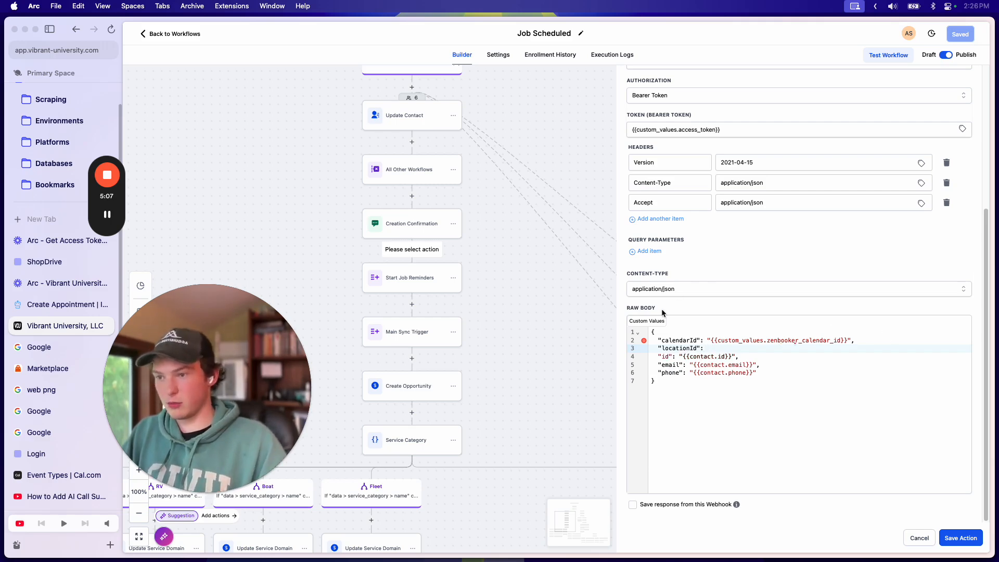
# Step: Set locationId to the Do Everything App Location ID custom value and start a new line
pyautogui.click(645, 320)
pyautogui.scroll(-3, 670, 411)
pyautogui.click(656, 423)
pyautogui.scroll(-2, 768, 375)
pyautogui.scroll(3, 768, 365)
pyautogui.click(774, 362)
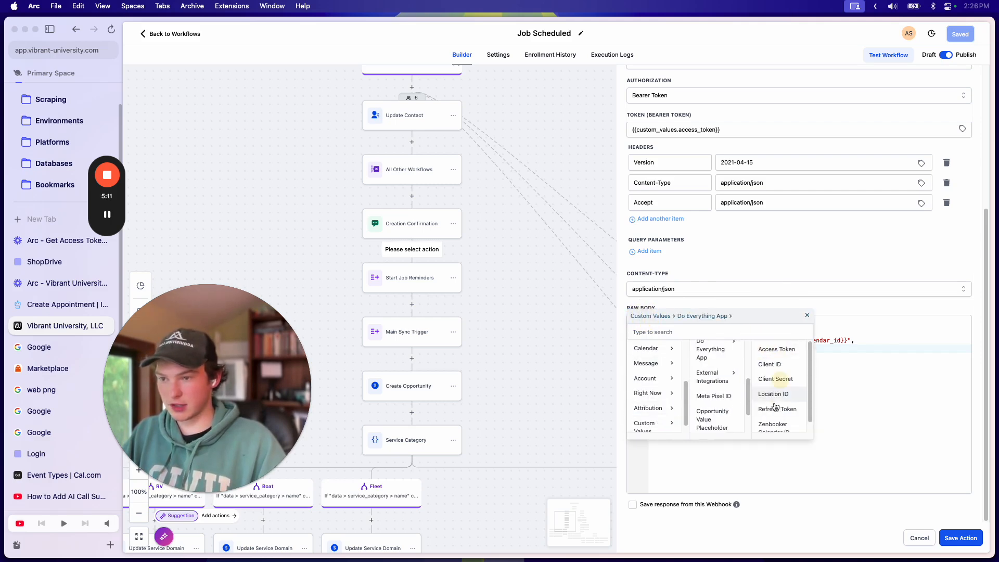
pyautogui.click(774, 393)
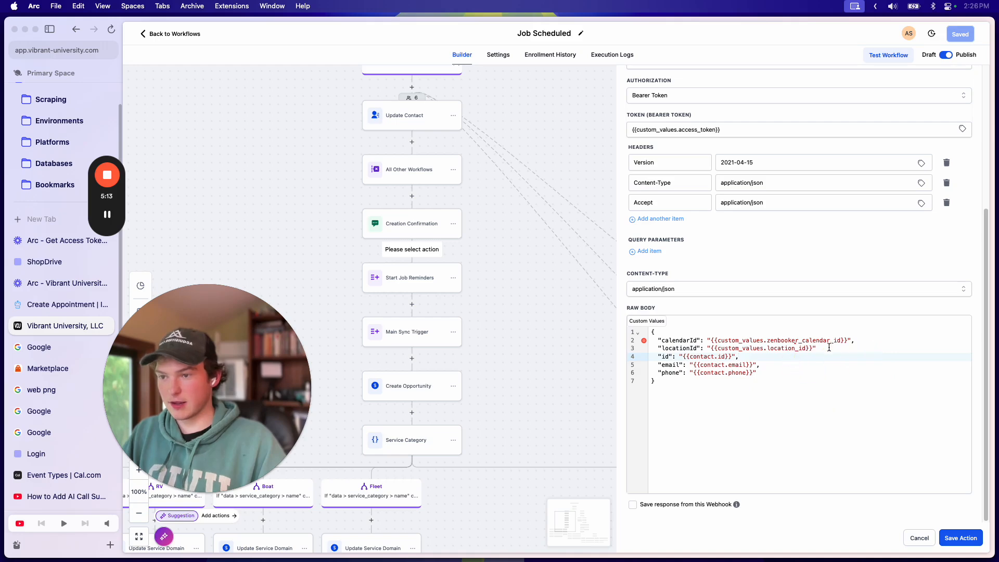
pyautogui.press('Return')
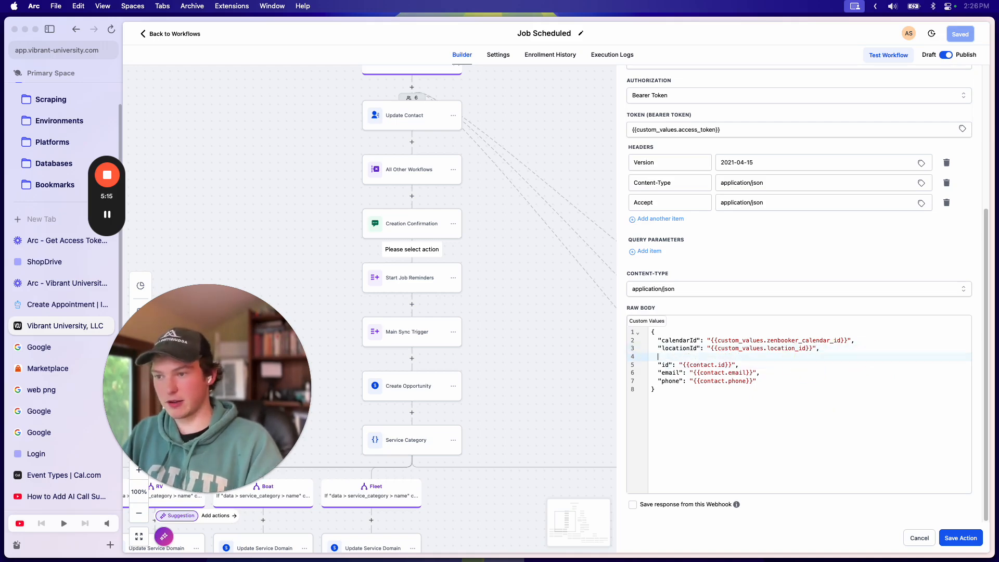
pyautogui.click(67, 305)
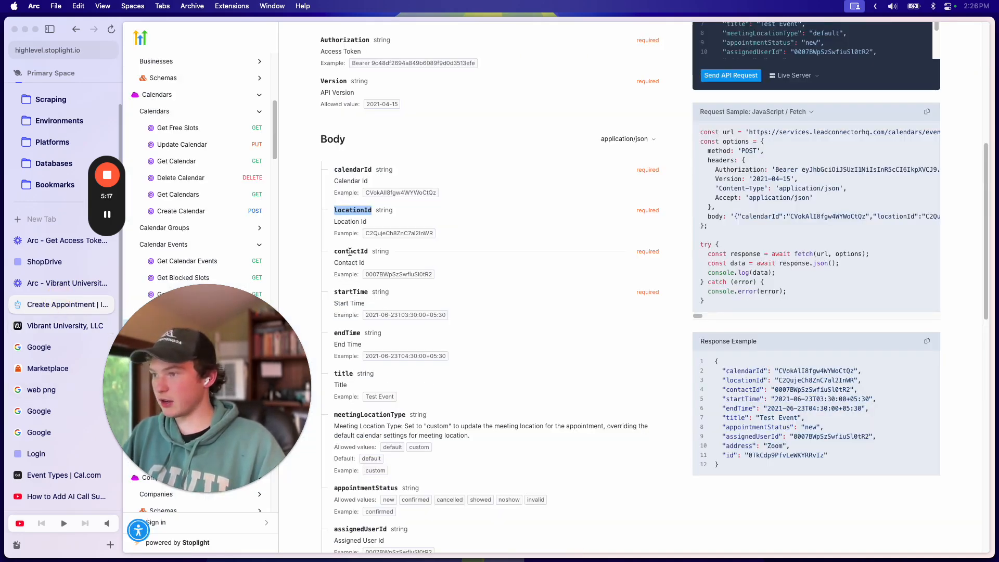
pyautogui.doubleClick(349, 252)
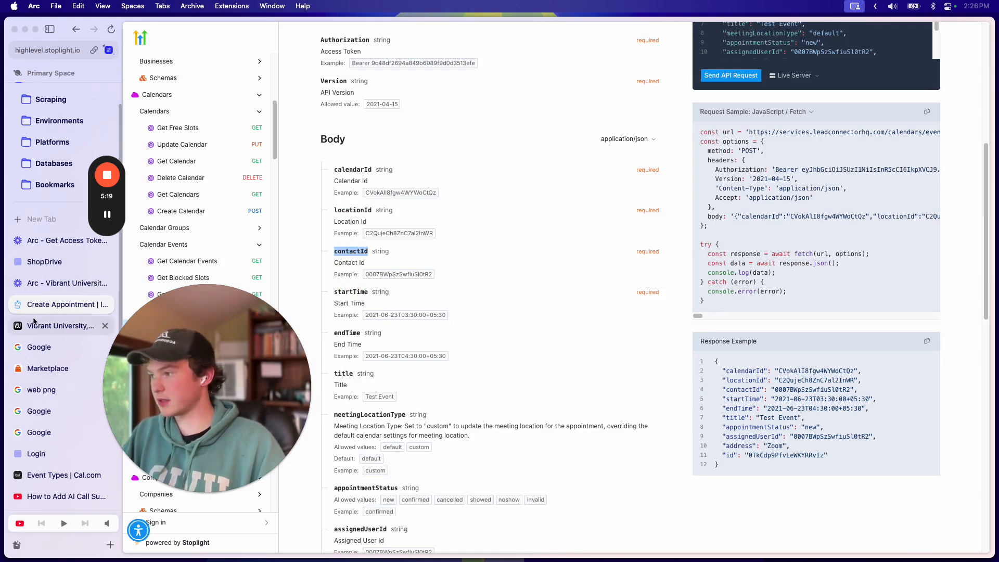
pyautogui.click(65, 326)
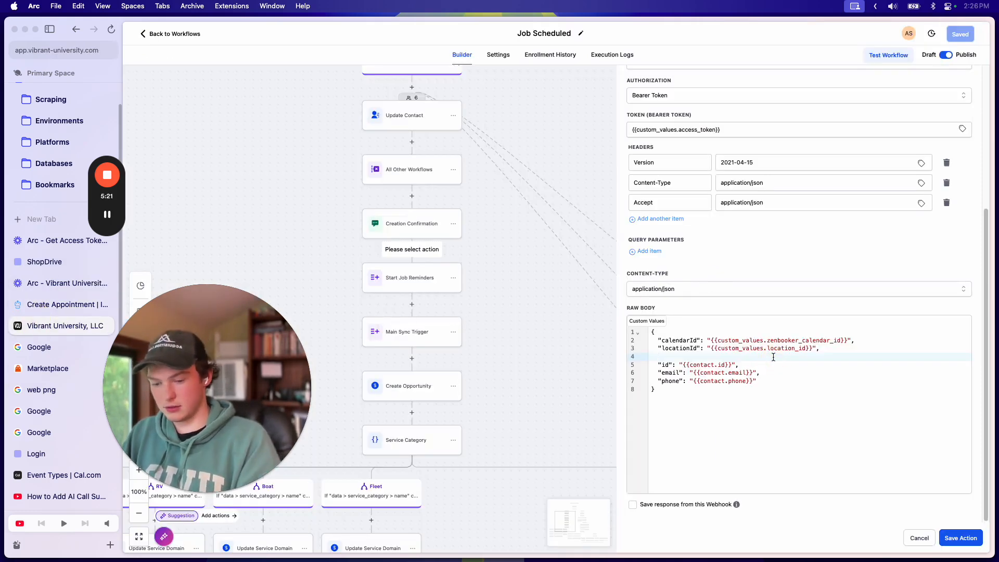
# Step: Add a "contactId" key mapped to the contact's ID variable {{contact.id}}
pyautogui.write('ontactId":')
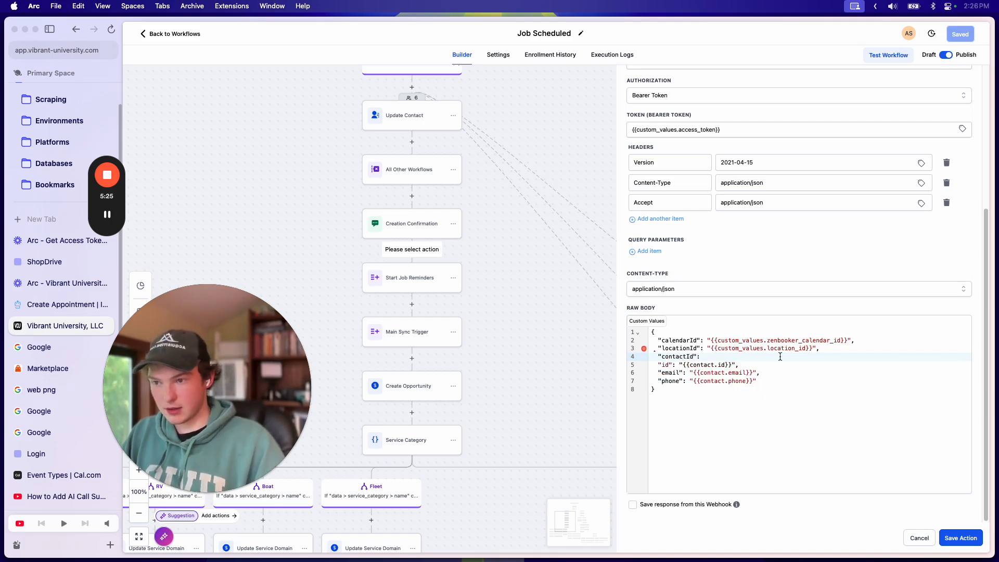
pyautogui.click(656, 326)
pyautogui.click(670, 348)
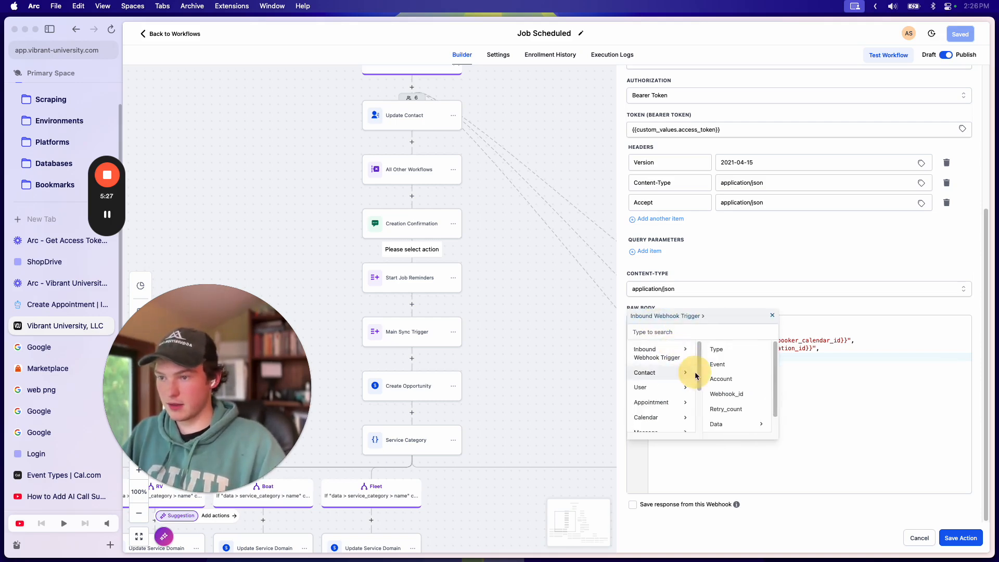
pyautogui.scroll(-3, 667, 395)
pyautogui.click(656, 423)
pyautogui.scroll(-3, 759, 376)
pyautogui.click(755, 364)
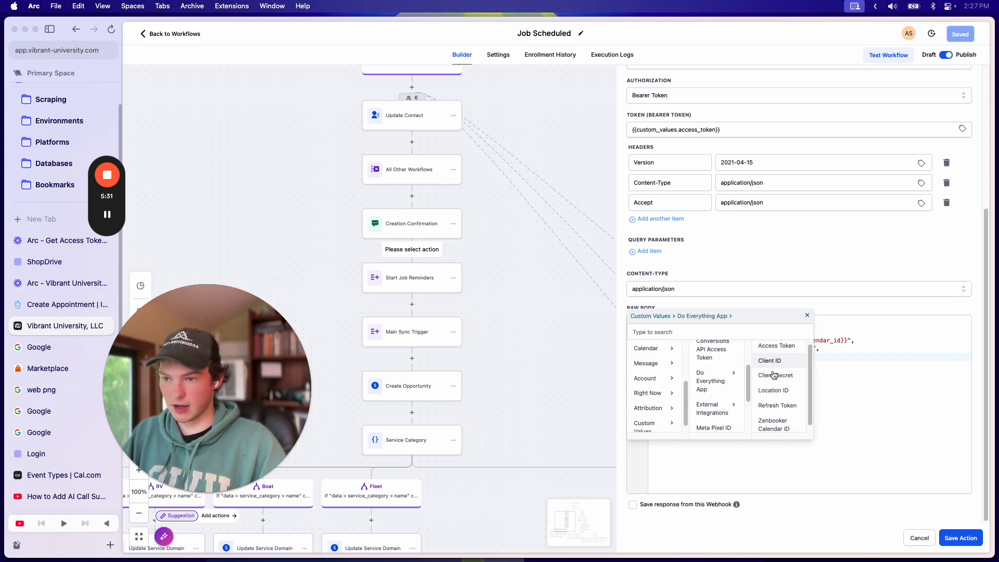
pyautogui.scroll(3, 786, 392)
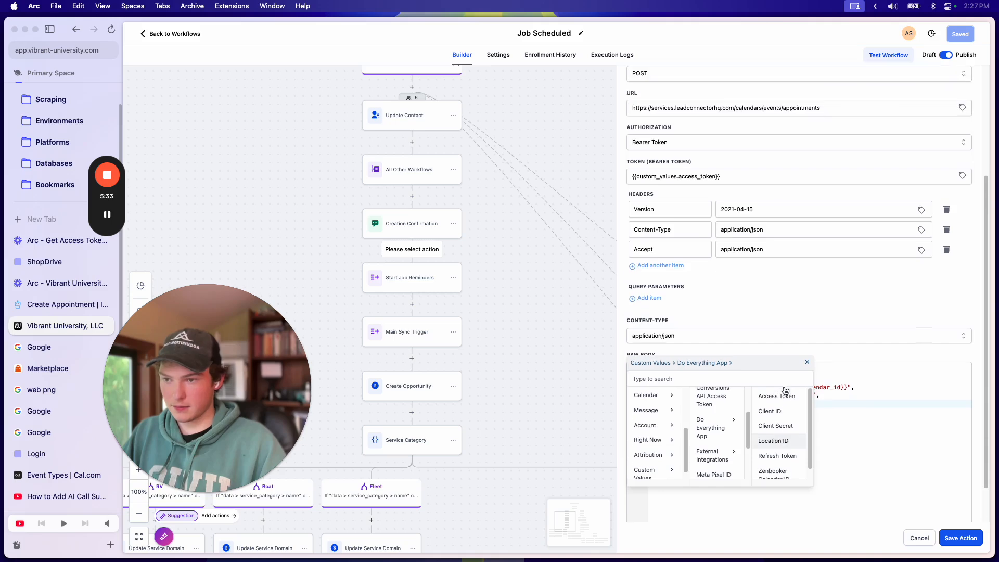
pyautogui.click(655, 409)
pyautogui.scroll(3, 655, 427)
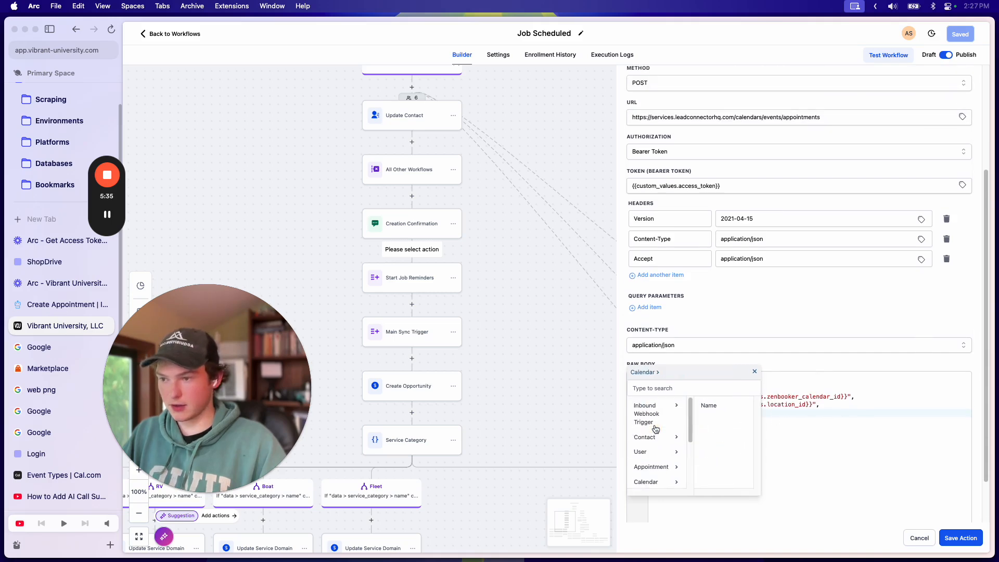
pyautogui.click(660, 437)
pyautogui.scroll(-5, 751, 438)
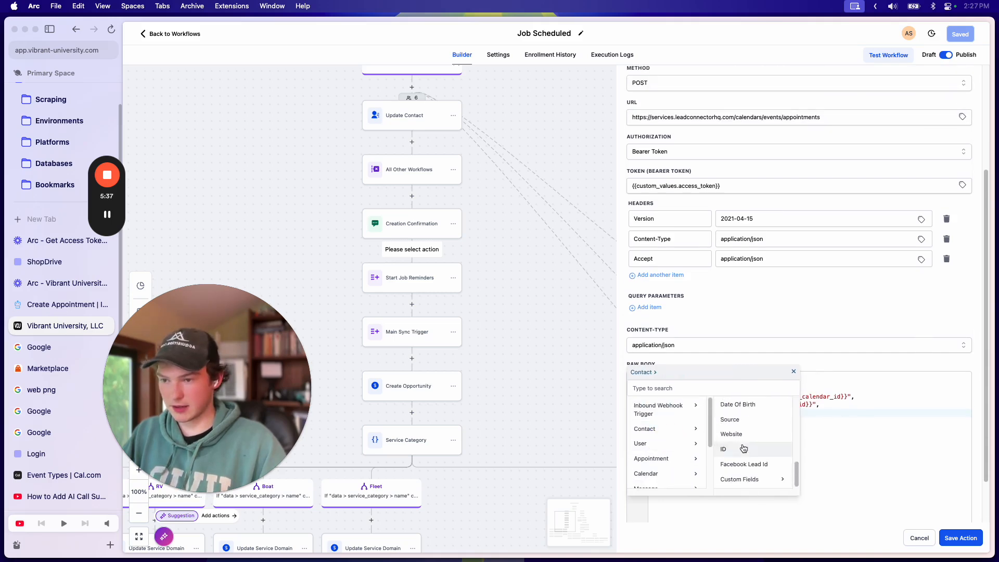
pyautogui.click(738, 454)
pyautogui.scroll(-2, 767, 416)
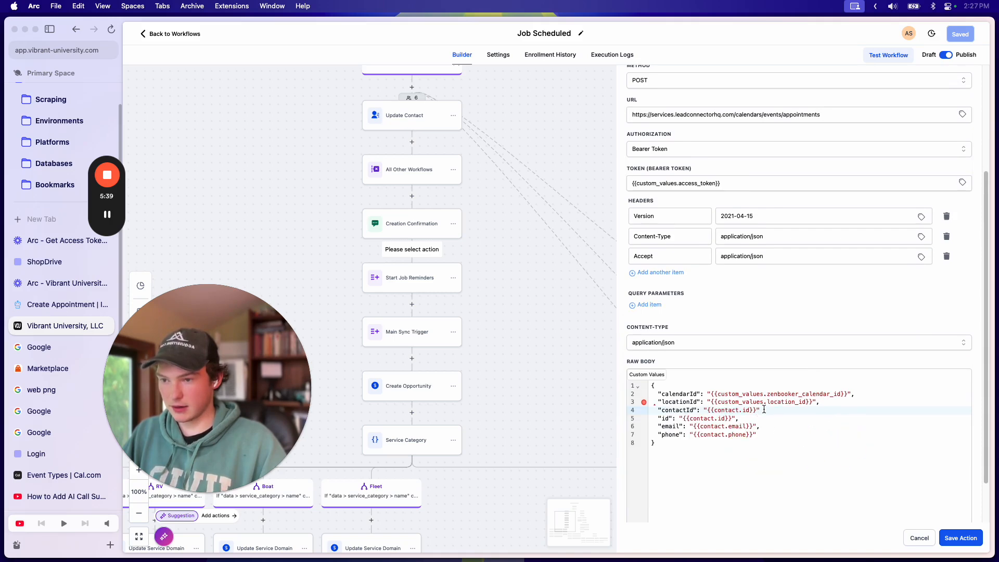
pyautogui.press('BackSpace')
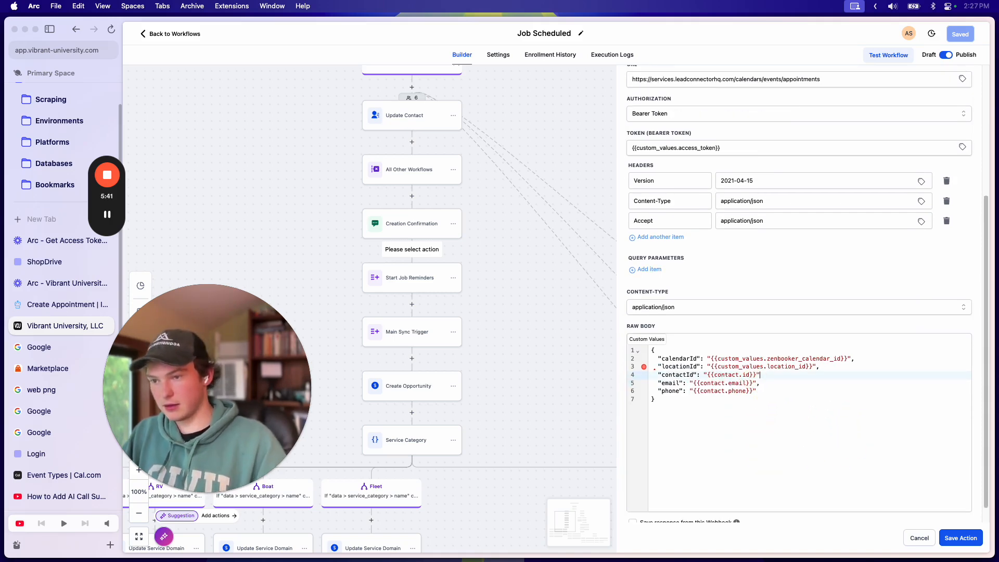
# Step: Rename the next keys to startTime and endTime and begin a "title" key
pyautogui.write('startTime')
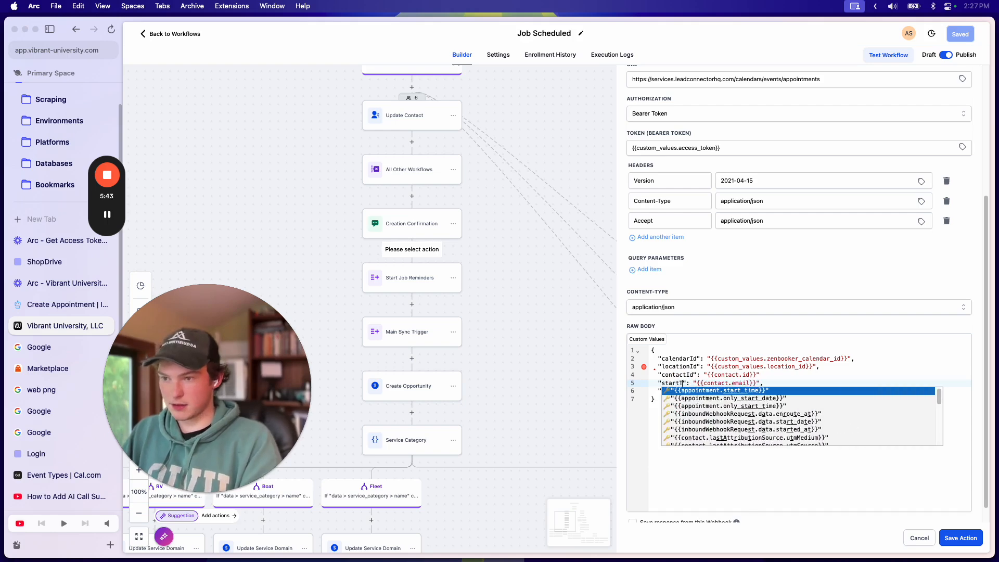
pyautogui.write('EndTime')
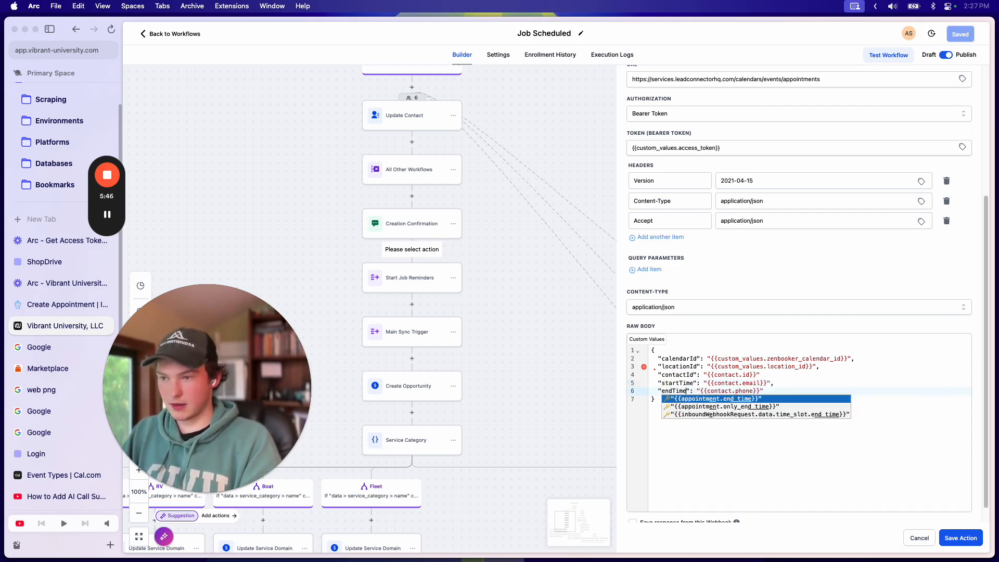
pyautogui.click(789, 390)
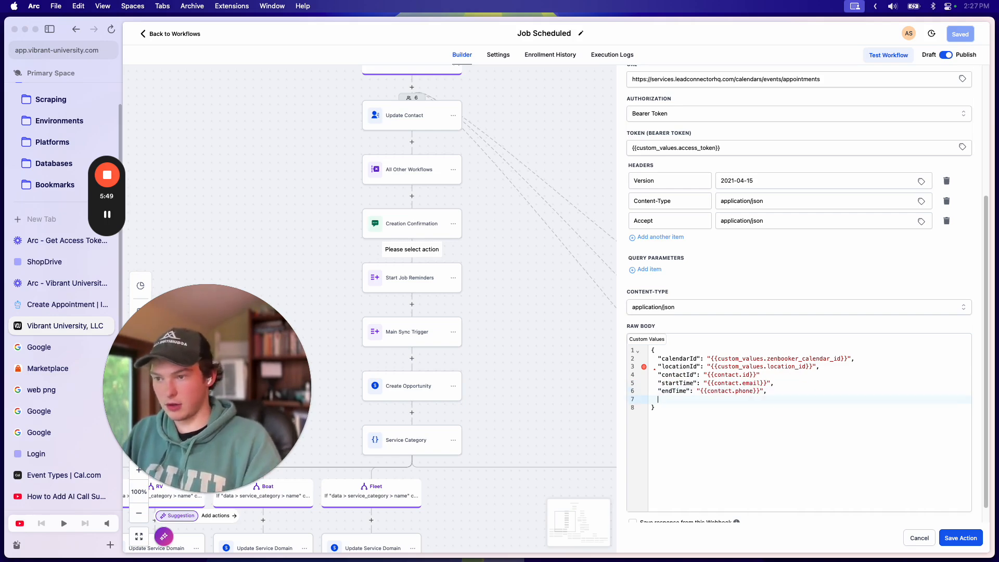
pyautogui.scroll(1, 795, 380)
pyautogui.click(781, 379)
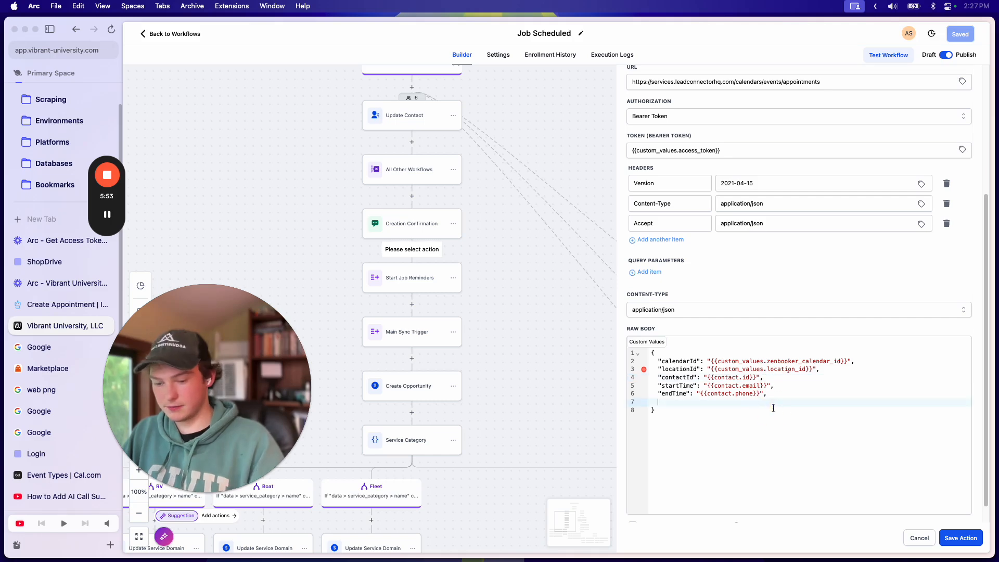
pyautogui.write('title"')
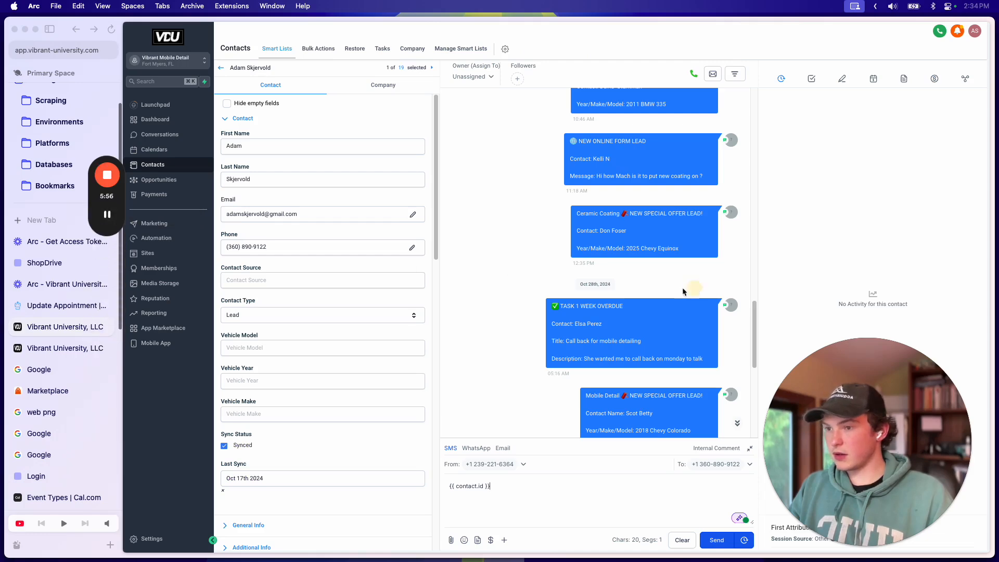
# Step: Send {{ contact.id }} as a test SMS and copy the resolved contact ID
pyautogui.scroll(-10, 526, 338)
pyautogui.click(717, 540)
pyautogui.doubleClick(676, 395)
pyautogui.press('super+c')
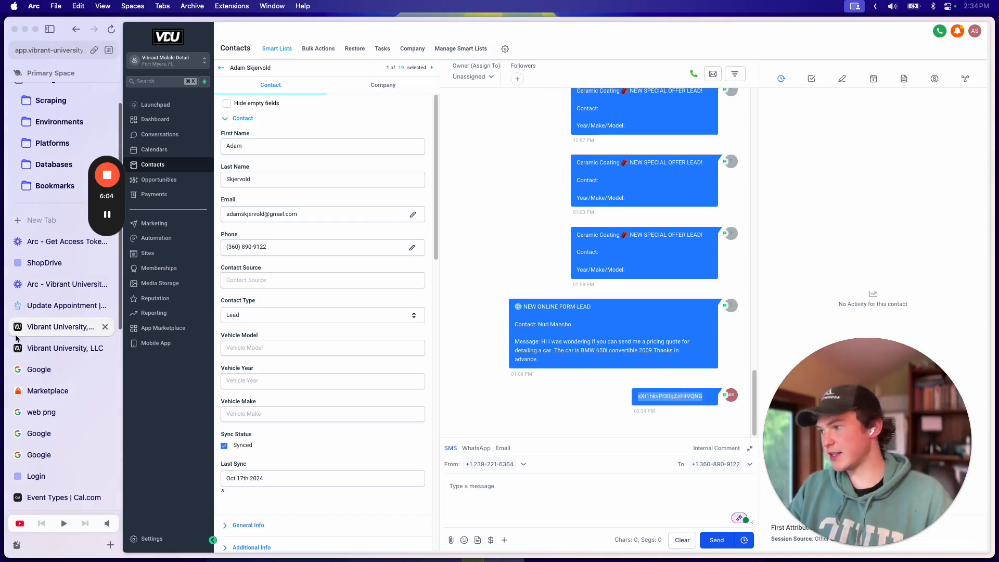
pyautogui.click(65, 349)
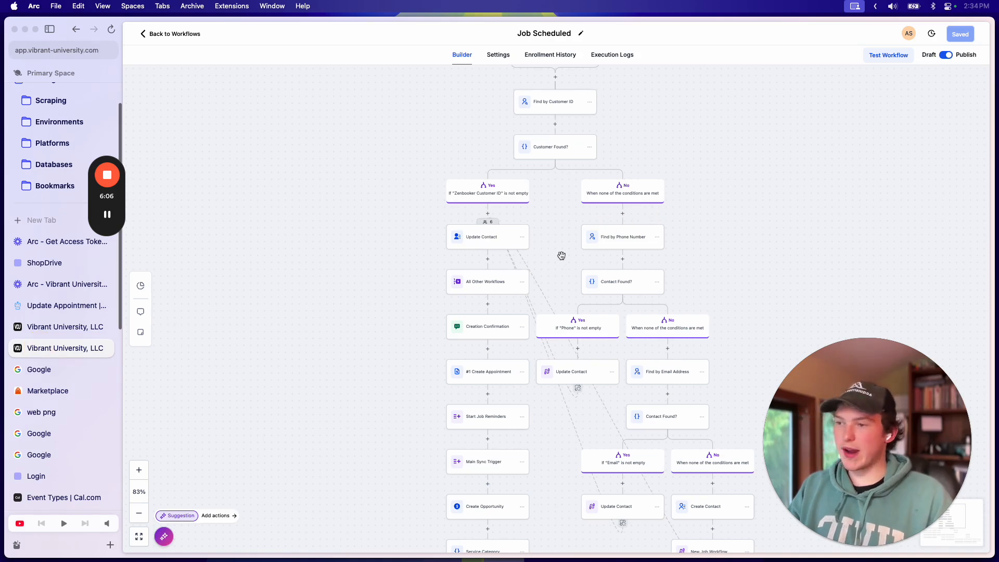
pyautogui.scroll(-2, 484, 443)
pyautogui.click(471, 335)
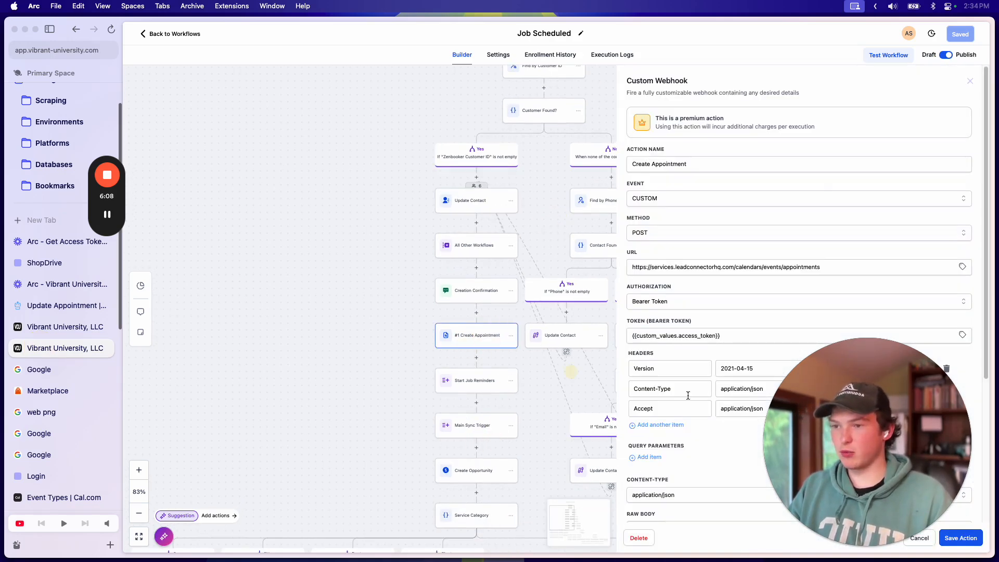
pyautogui.scroll(-5, 770, 338)
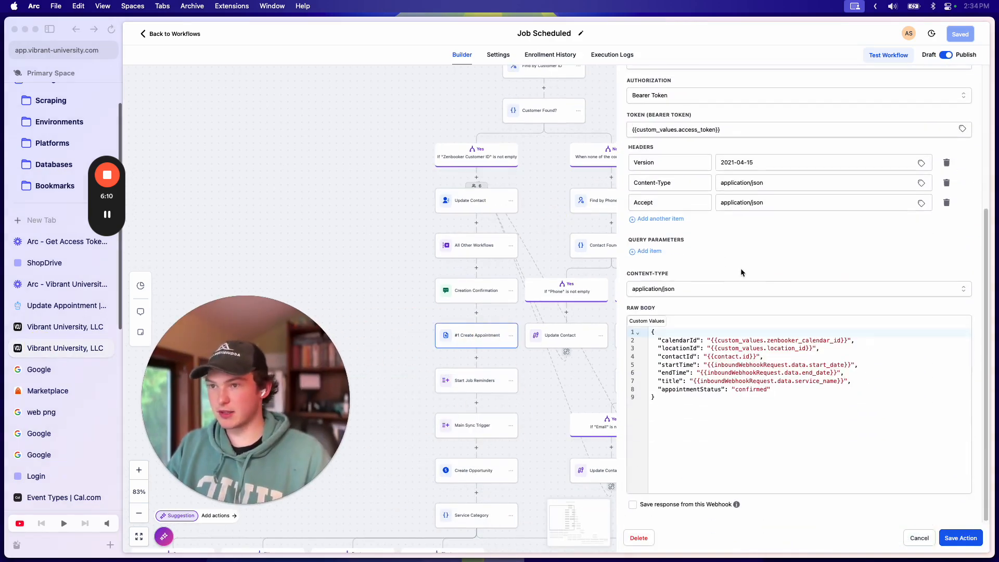
pyautogui.click(794, 359)
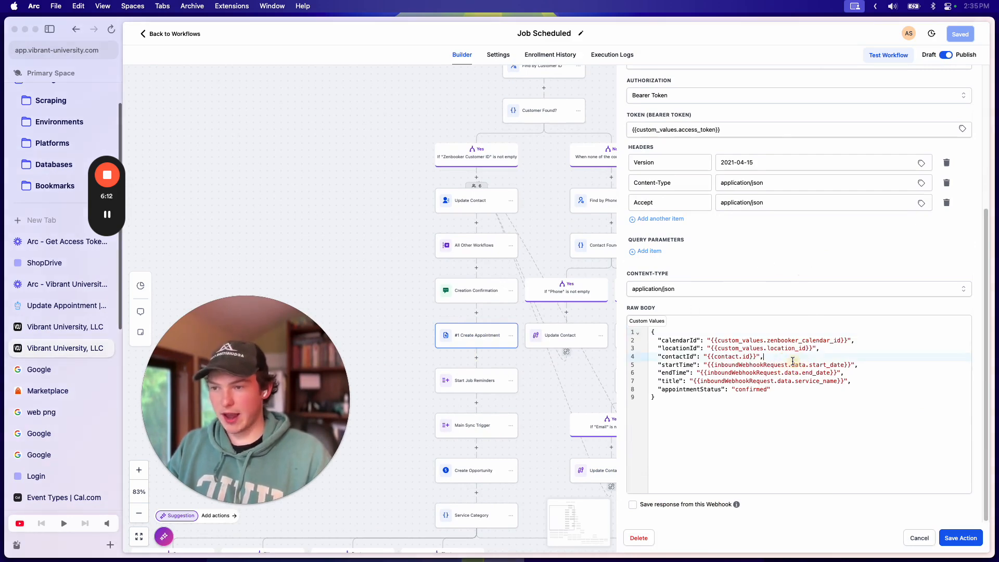
pyautogui.scroll(2, 749, 344)
pyautogui.scroll(-2, 781, 351)
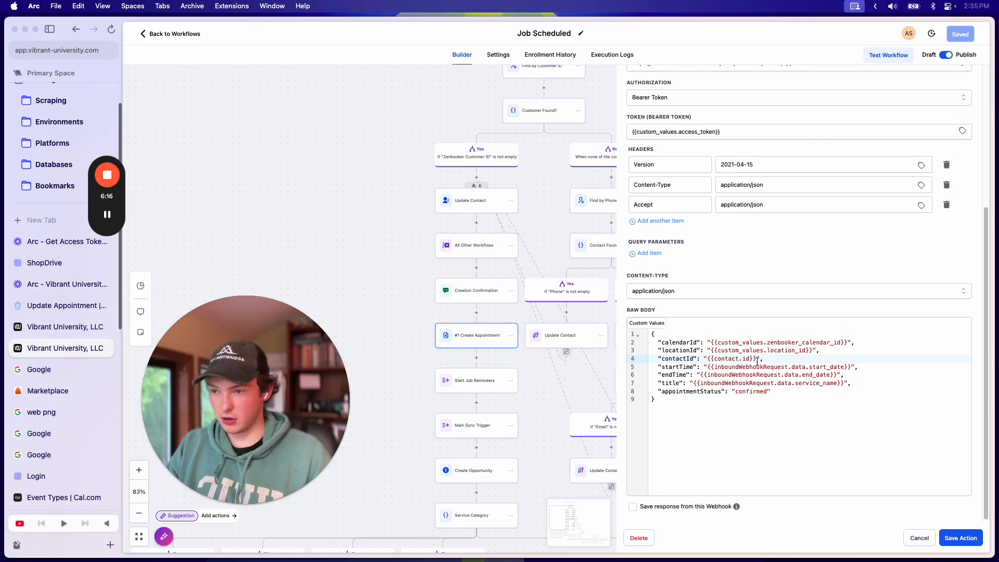
pyautogui.moveTo(757, 362); pyautogui.dragTo(714, 360)
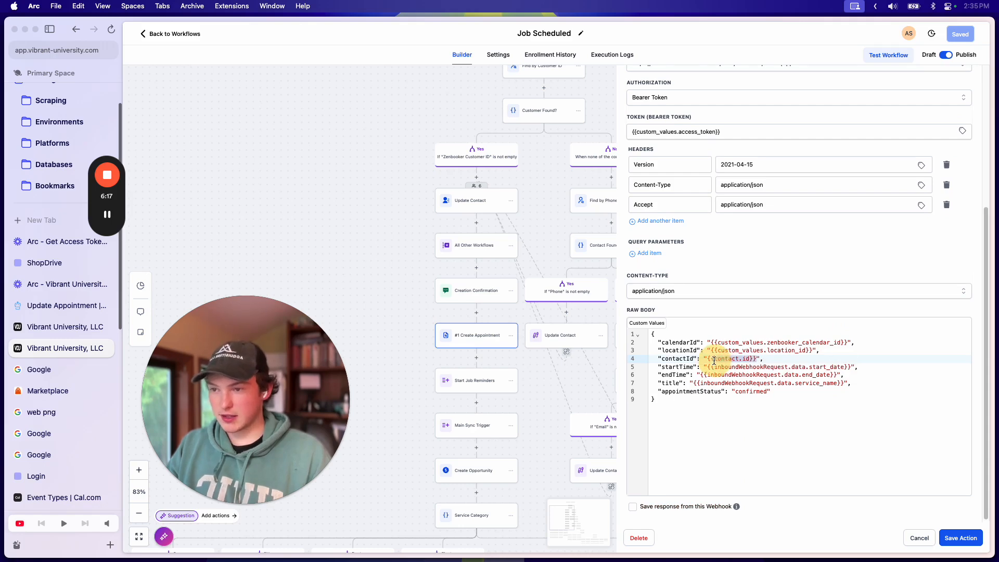
pyautogui.click(776, 358)
pyautogui.click(850, 370)
pyautogui.scroll(3, 566, 314)
pyautogui.scroll(-2, 542, 343)
pyautogui.click(829, 401)
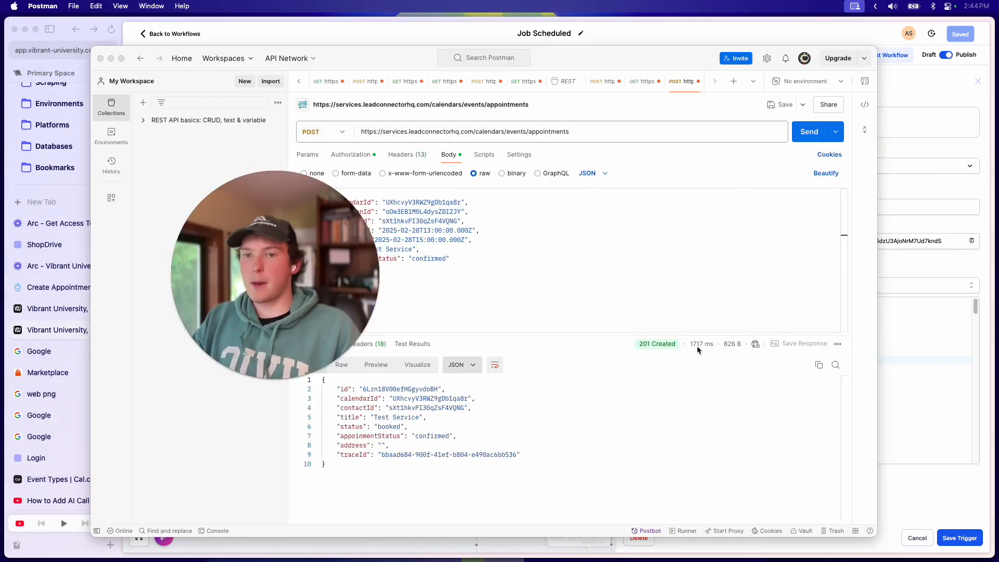
pyautogui.moveTo(285, 276); pyautogui.dragTo(252, 249)
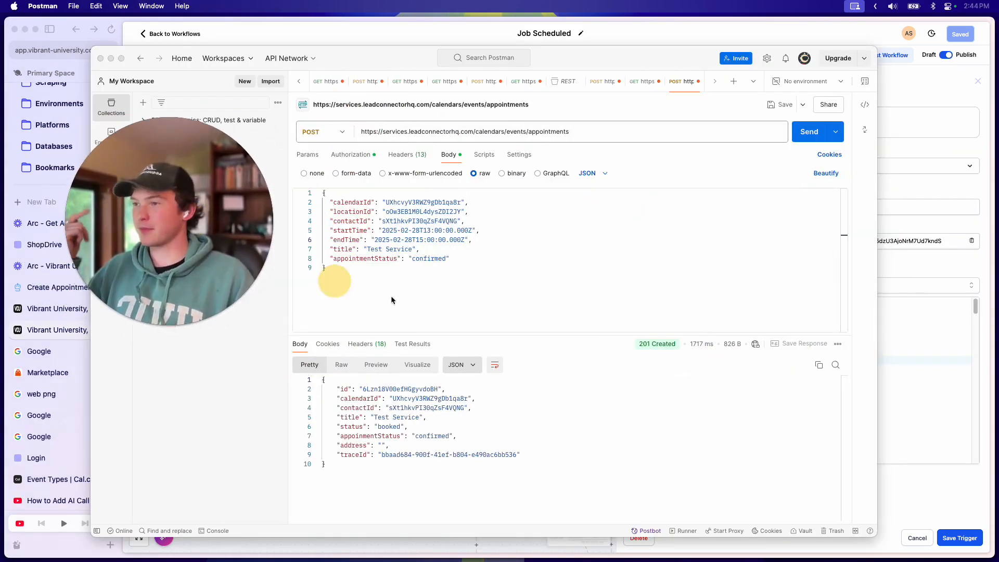
pyautogui.click(457, 291)
pyautogui.click(465, 286)
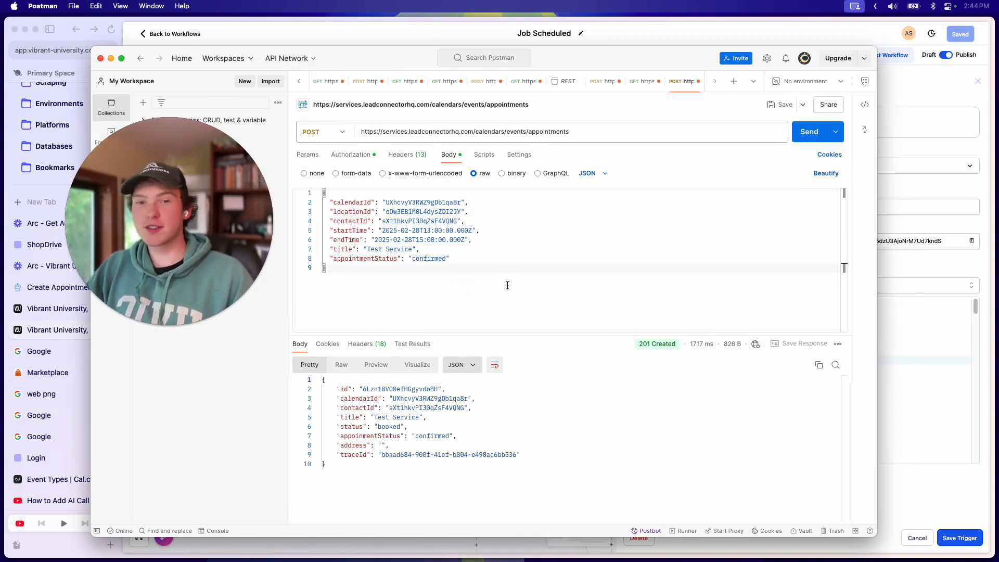
pyautogui.click(921, 341)
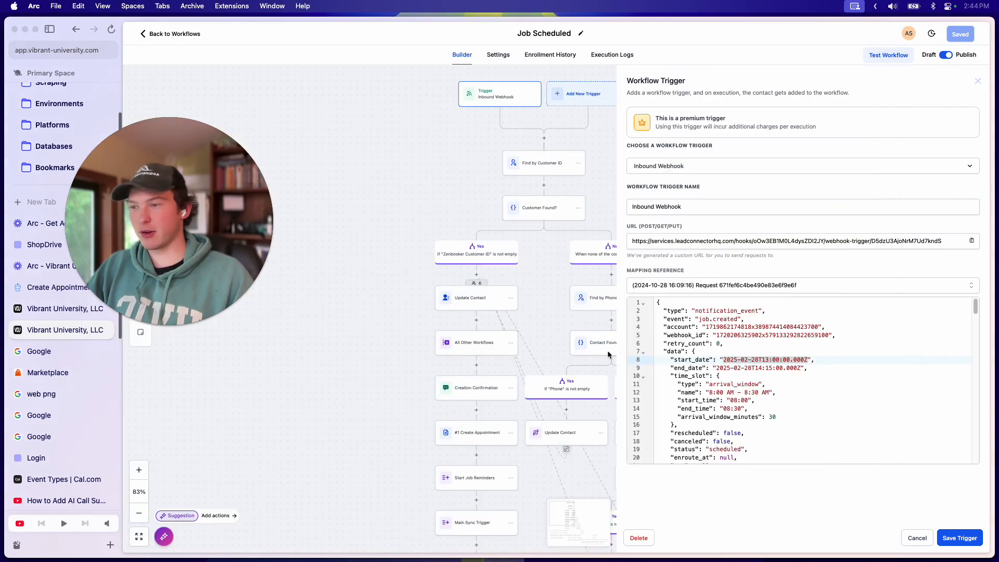
pyautogui.scroll(-5, 566, 348)
pyautogui.click(469, 282)
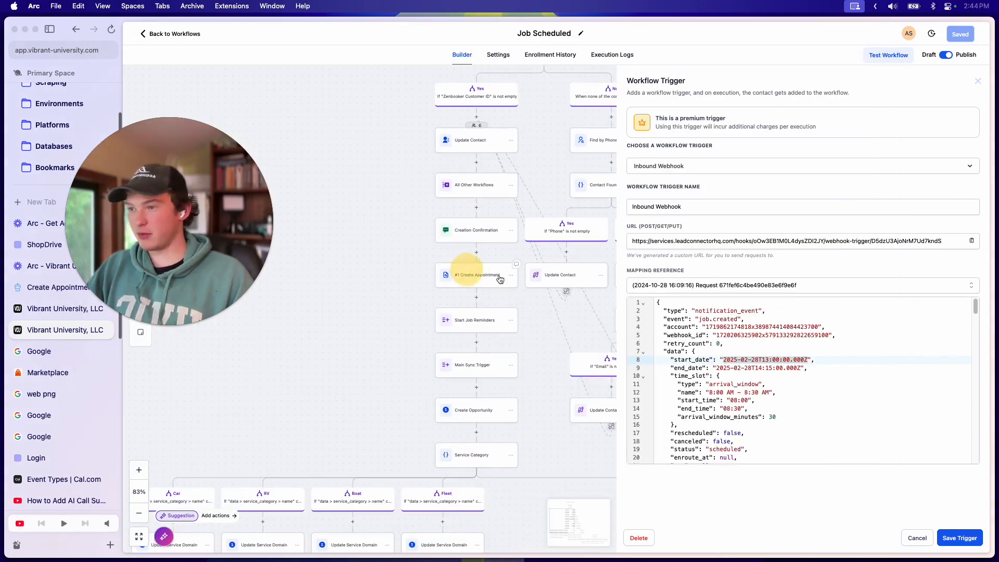
pyautogui.scroll(-5, 744, 375)
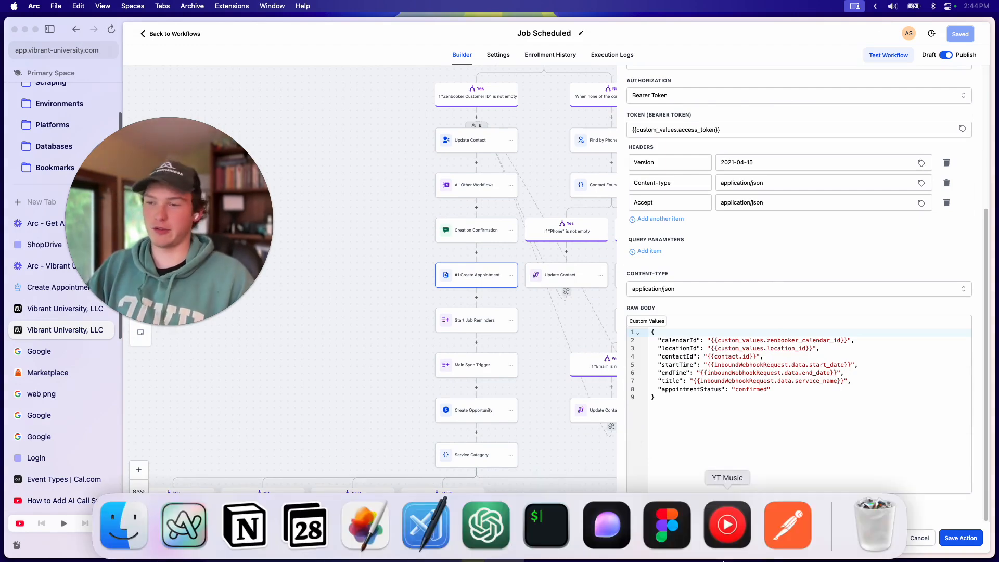
pyautogui.click(783, 526)
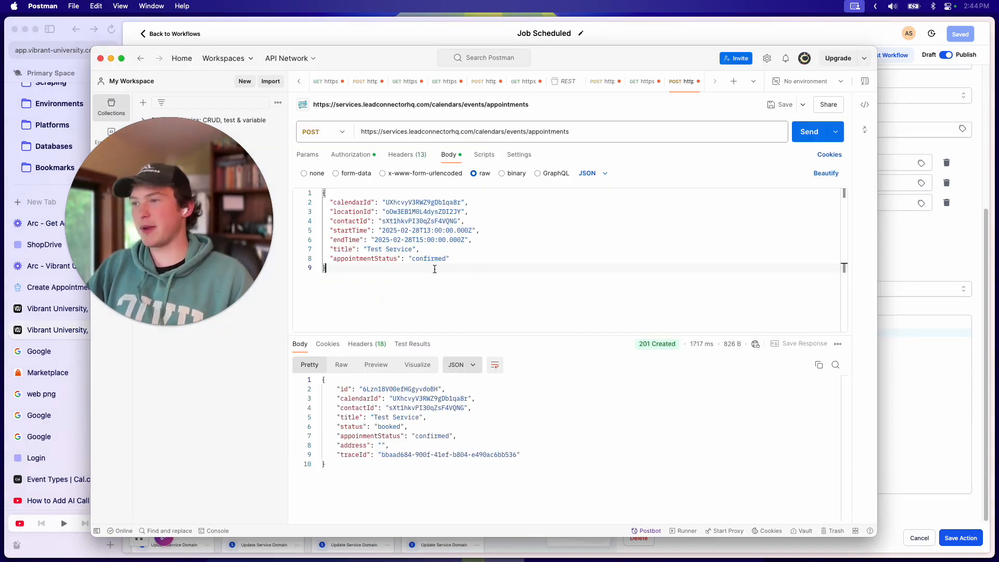
pyautogui.moveTo(434, 270); pyautogui.dragTo(317, 151)
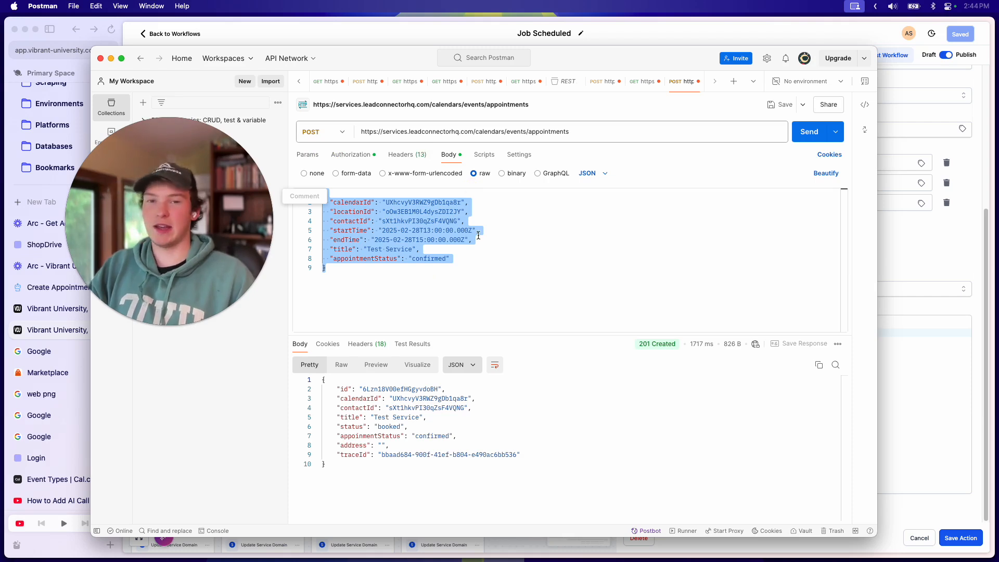
pyautogui.click(429, 278)
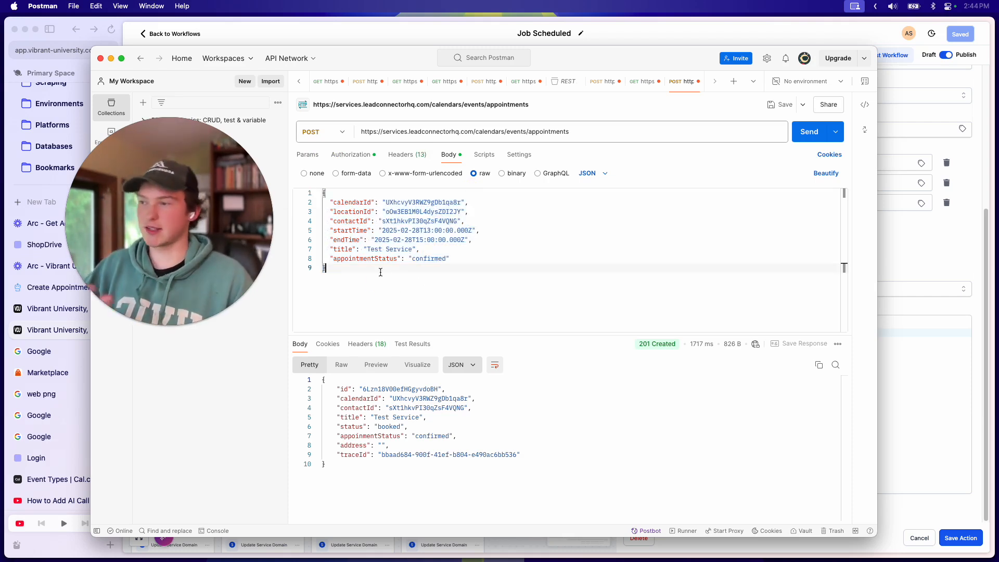
pyautogui.moveTo(420, 231); pyautogui.dragTo(394, 232)
pyautogui.click(470, 259)
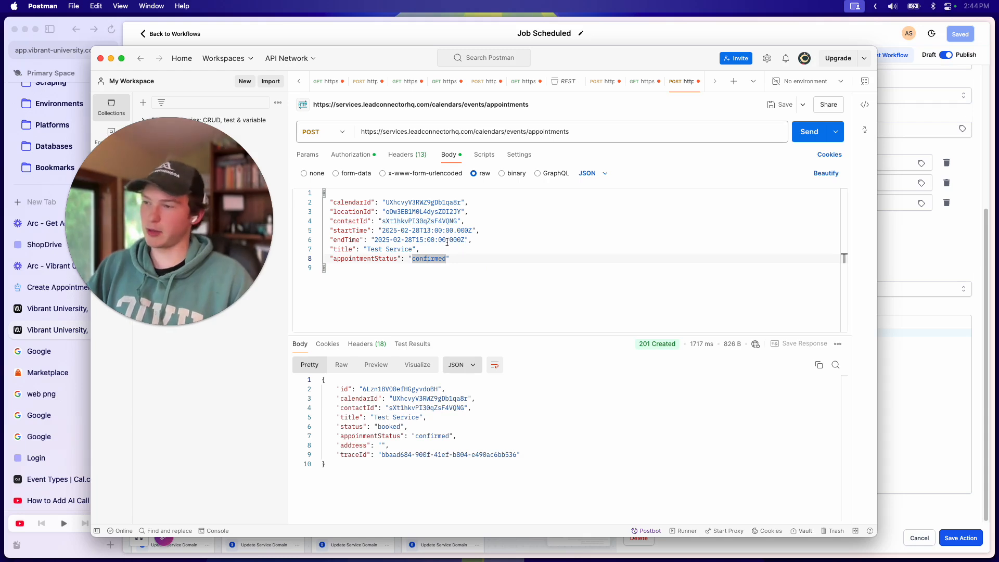
pyautogui.moveTo(466, 242); pyautogui.dragTo(374, 241)
pyautogui.click(496, 256)
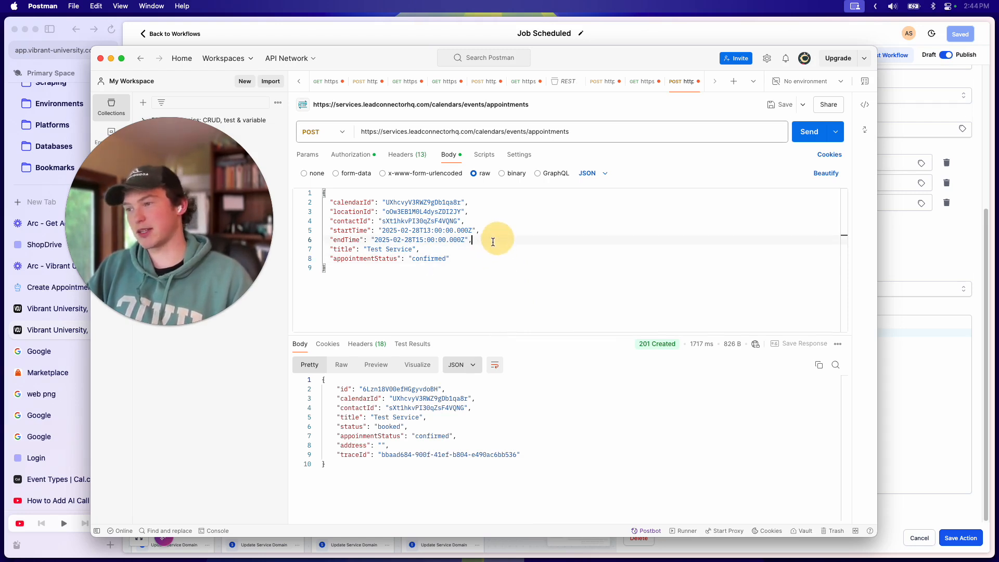
pyautogui.click(479, 248)
pyautogui.click(475, 231)
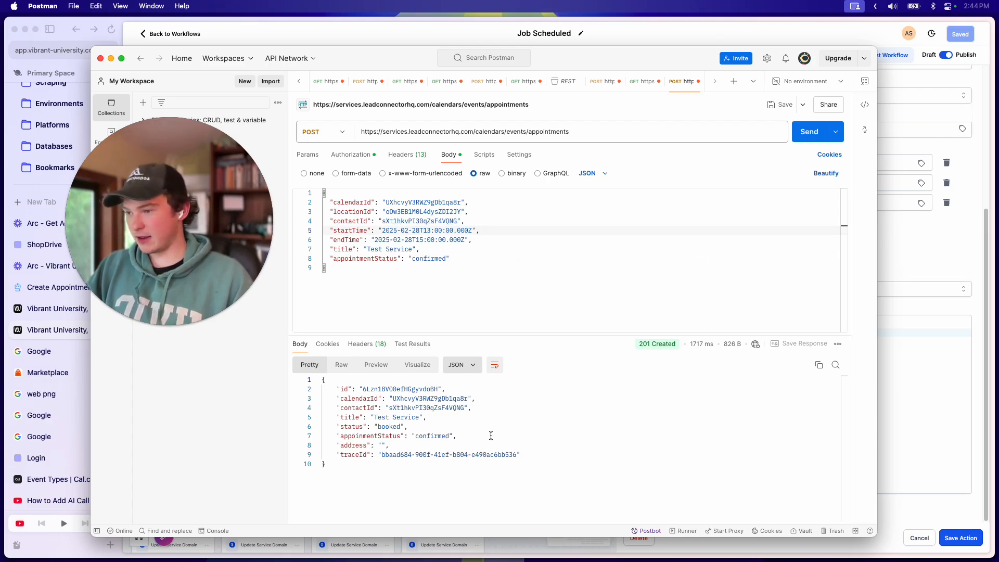
# Step: Open Calendars, advance four weeks to Nov 25 – Dec 1, 2024, and reload
pyautogui.click(954, 242)
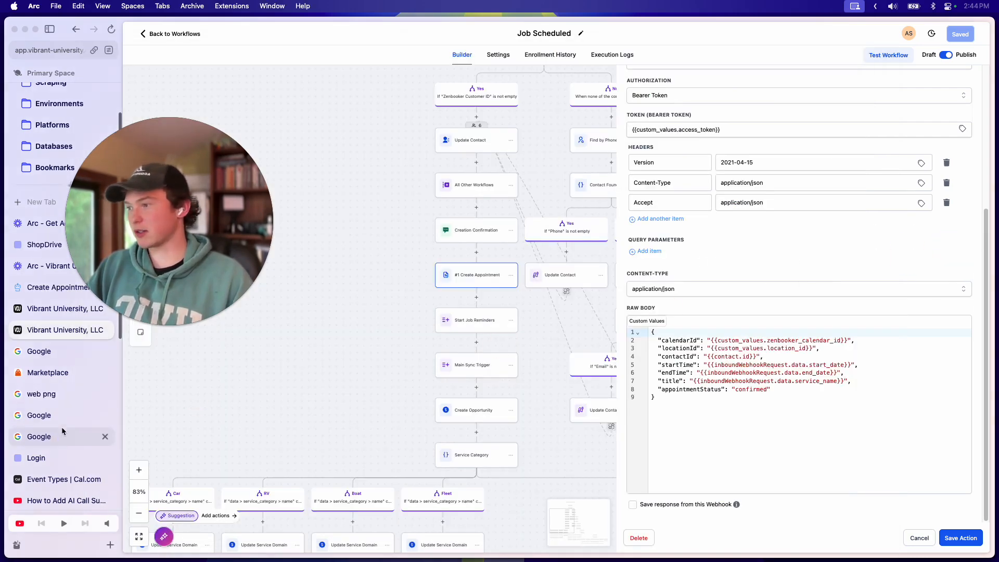
pyautogui.click(52, 309)
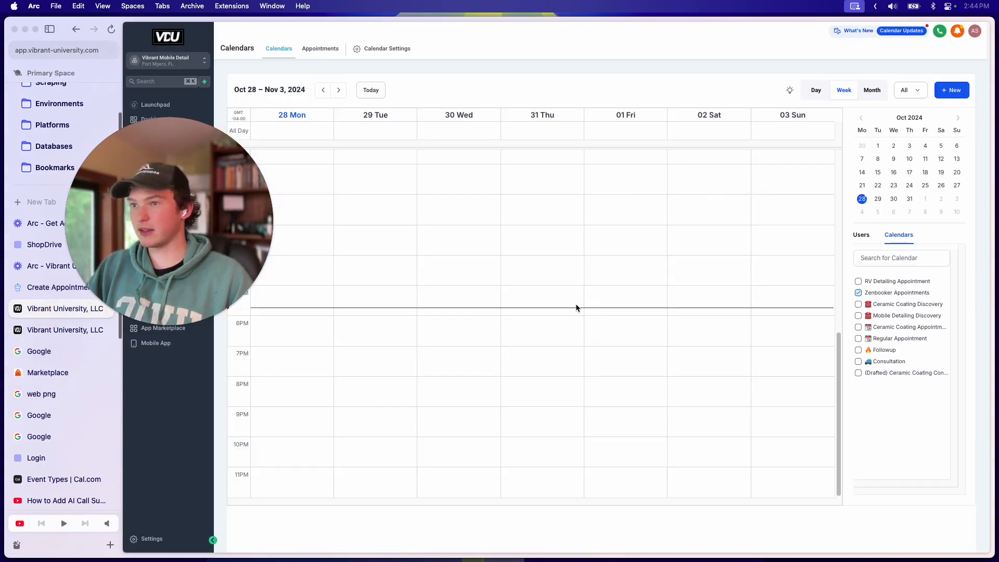
pyautogui.press('super+Tab')
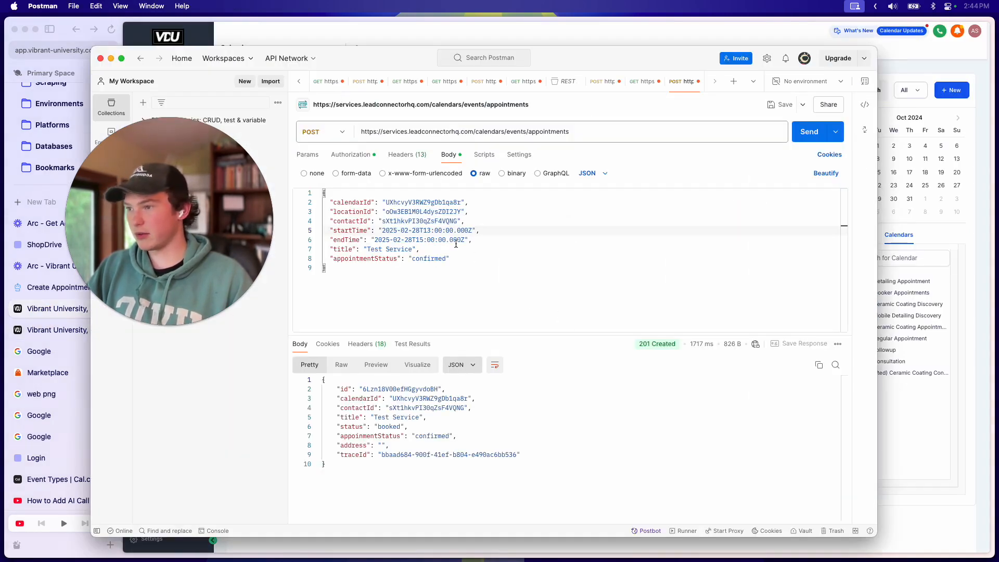
pyautogui.press('super+Tab')
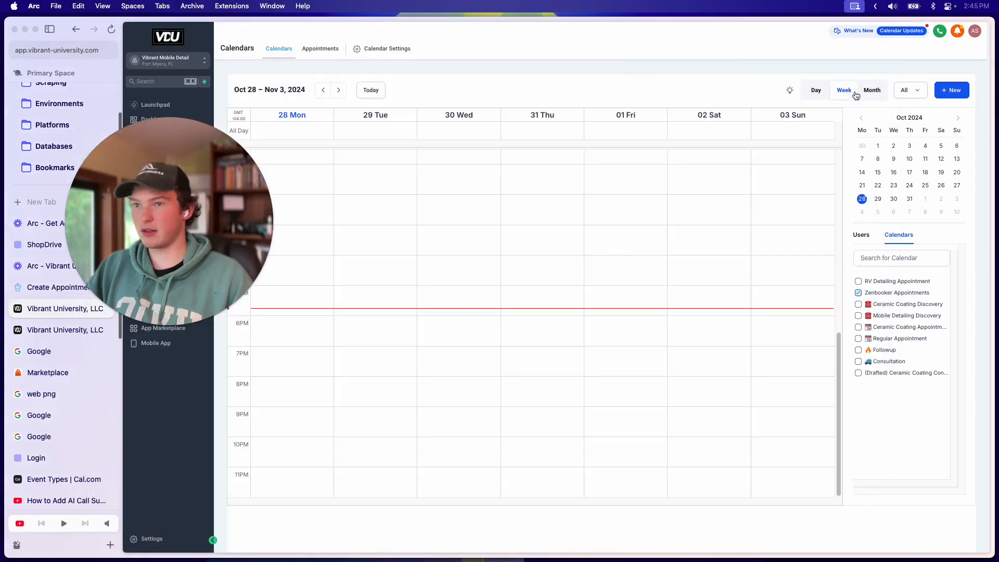
pyautogui.click(339, 91)
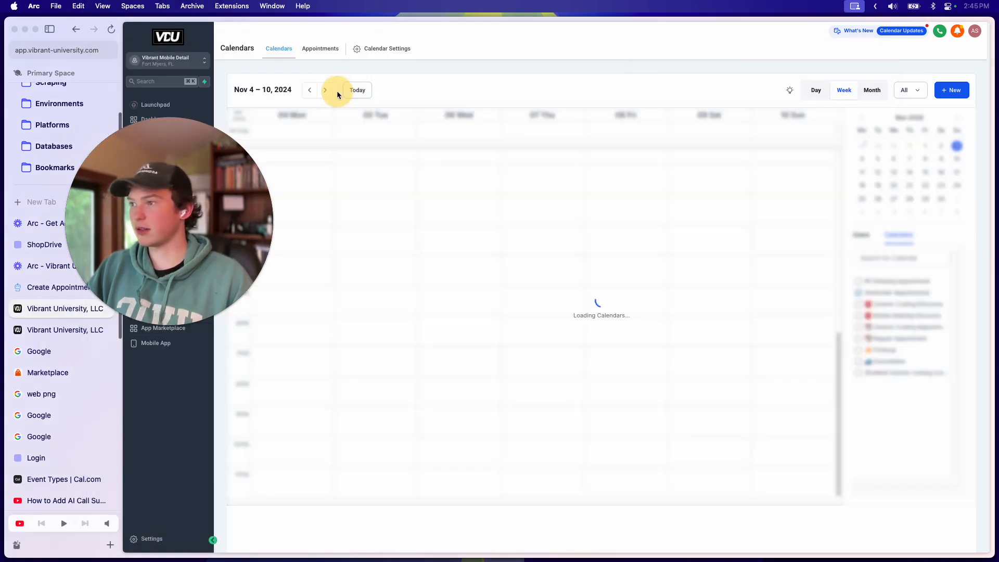
pyautogui.click(329, 91)
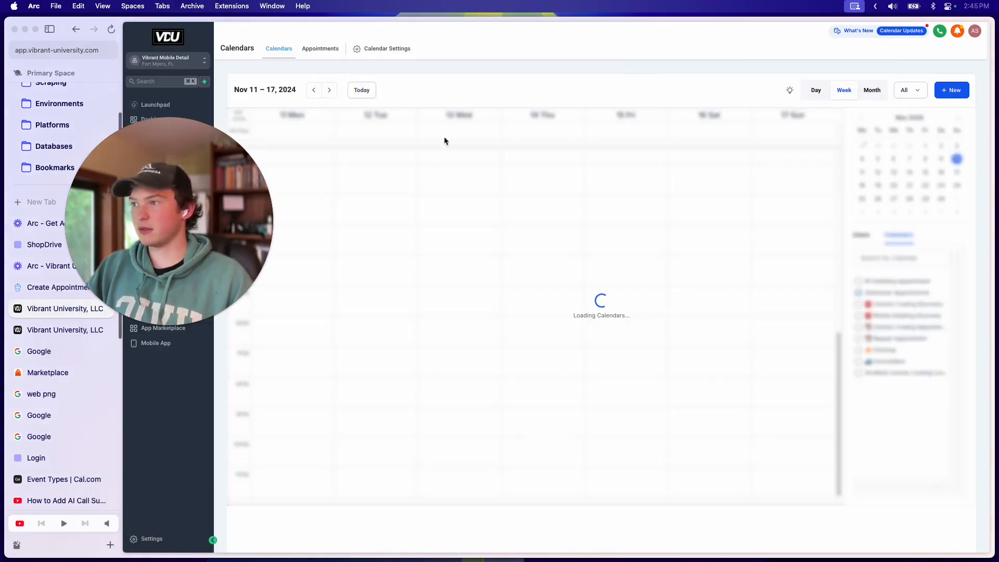
pyautogui.click(328, 91)
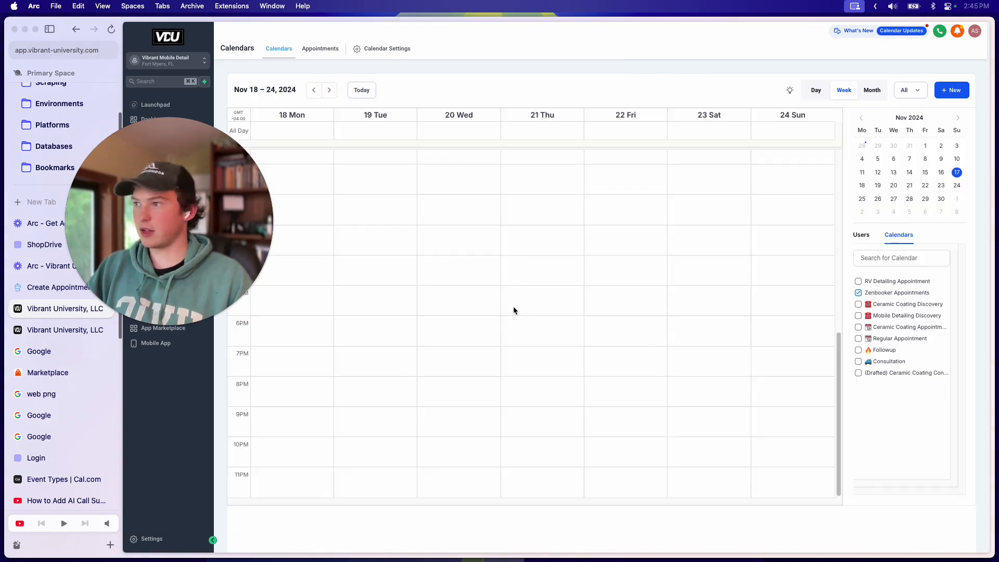
pyautogui.click(329, 91)
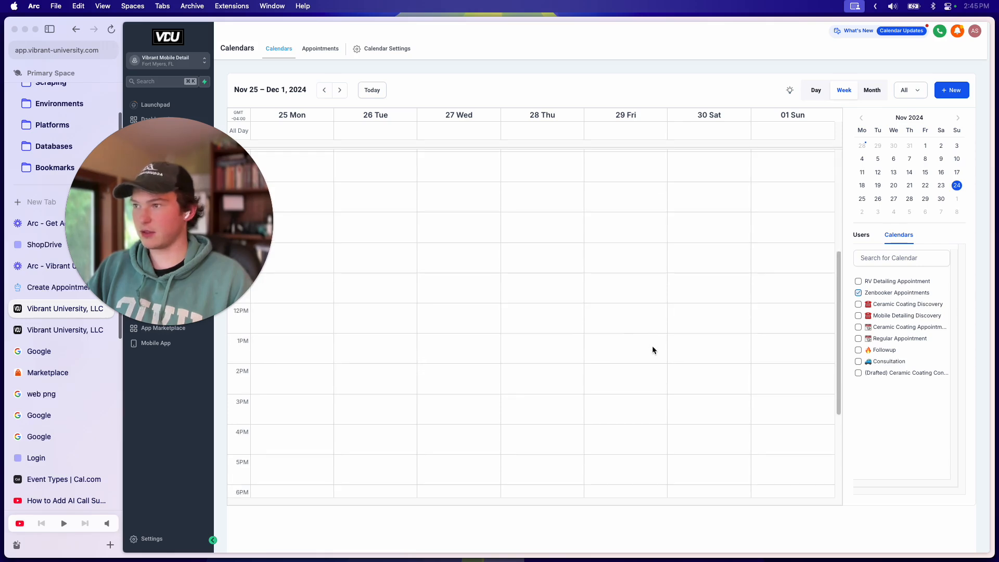
pyautogui.press('super+r')
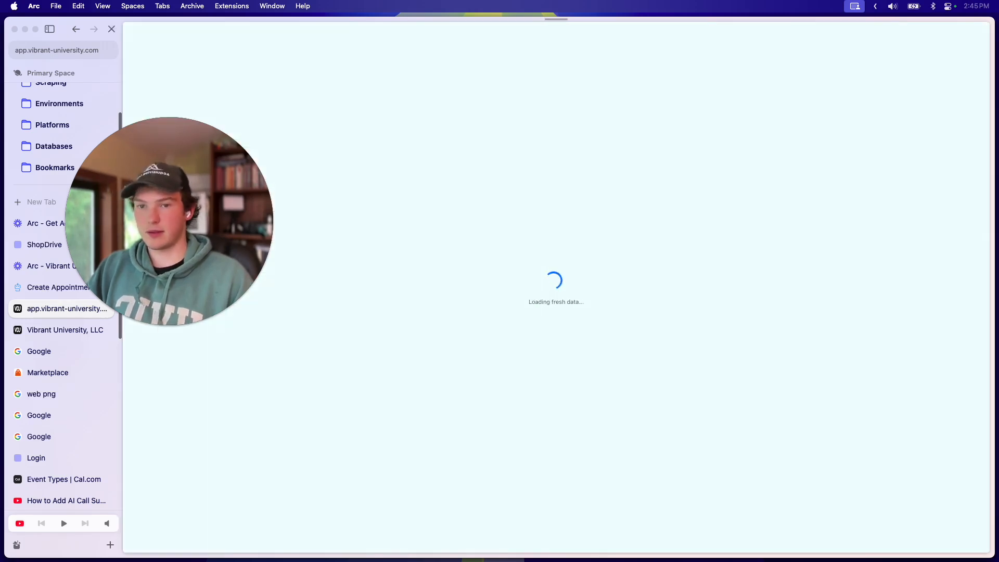
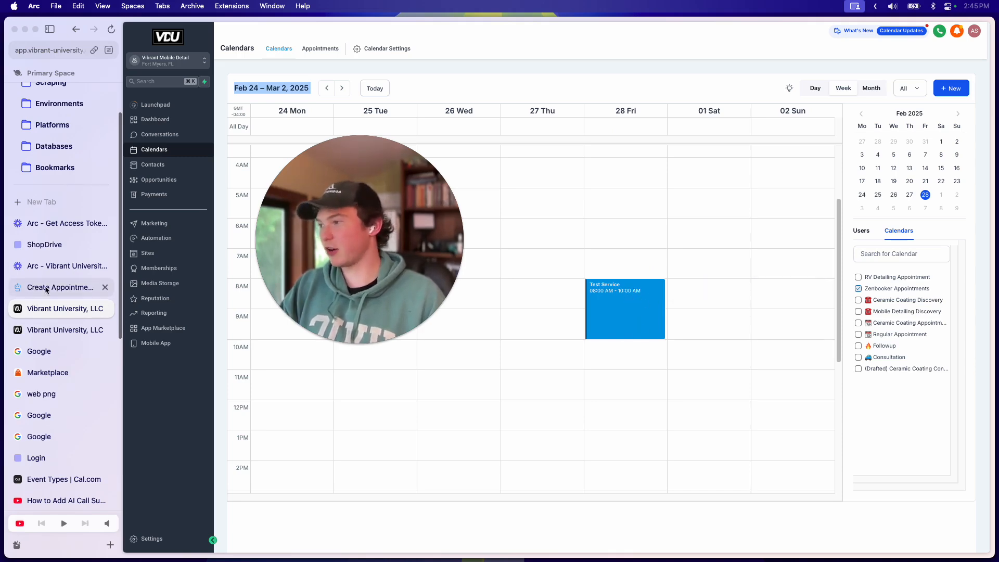
# Step: Switch to the Job Scheduled workflow builder tab showing the Create Appointment webhook
pyautogui.click(52, 331)
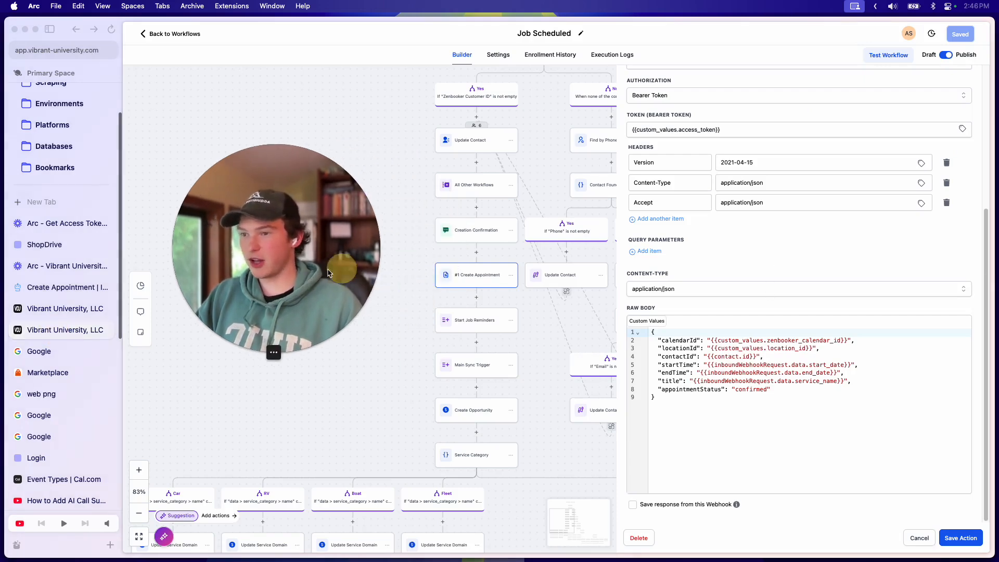
# Step: Review the Create Appointment raw JSON body, including the endTime line and the Save response option
pyautogui.click(821, 404)
pyautogui.click(858, 374)
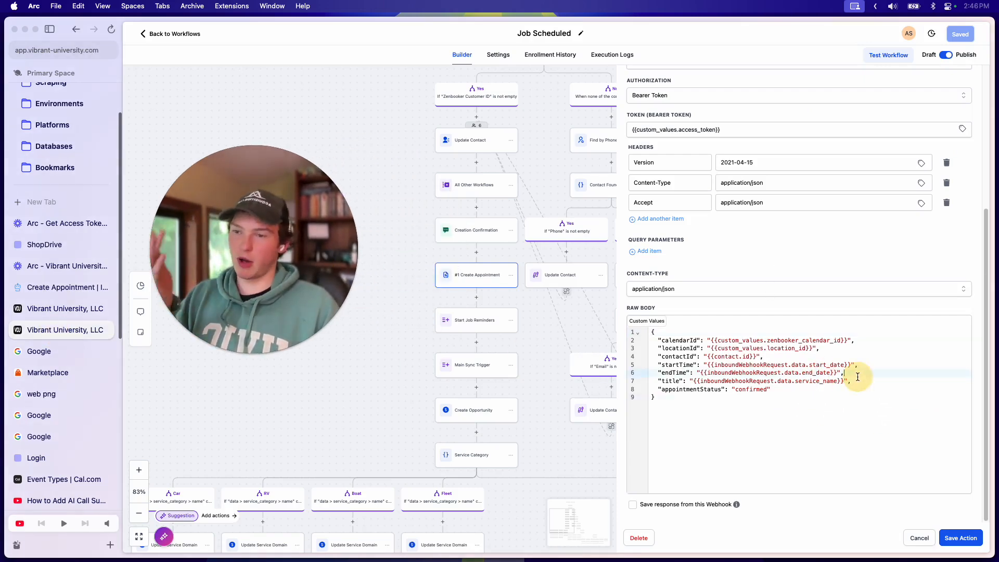
pyautogui.scroll(3, 855, 398)
pyautogui.scroll(-3, 781, 390)
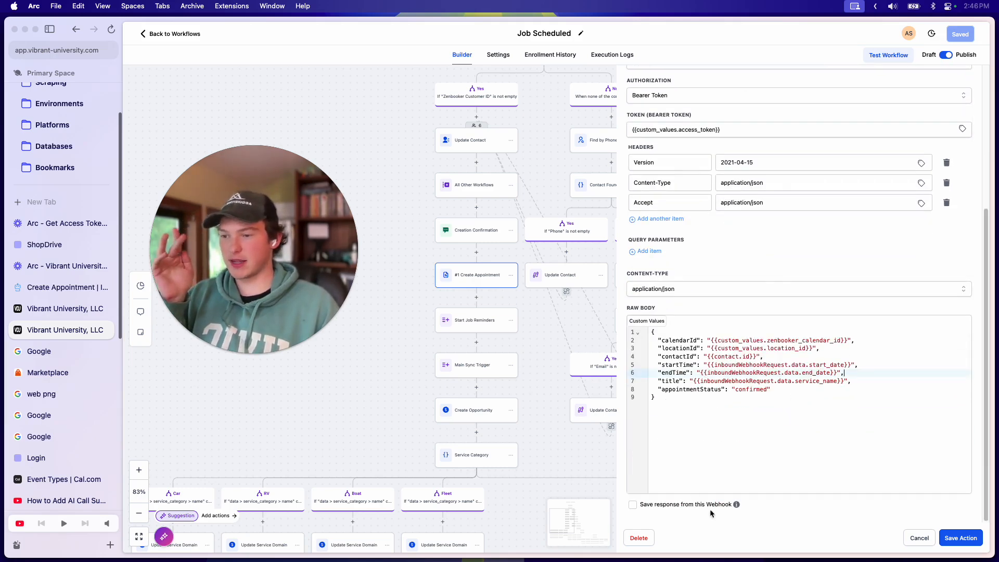
pyautogui.moveTo(740, 510)
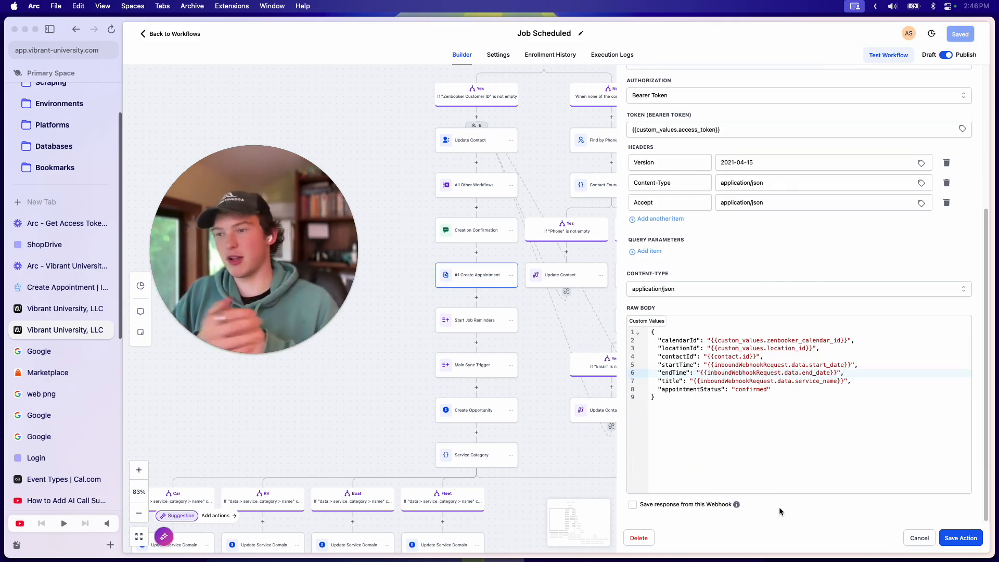
# Step: Bring up Postman's 201 Created appointment request and select the returned appointment id
pyautogui.click(777, 523)
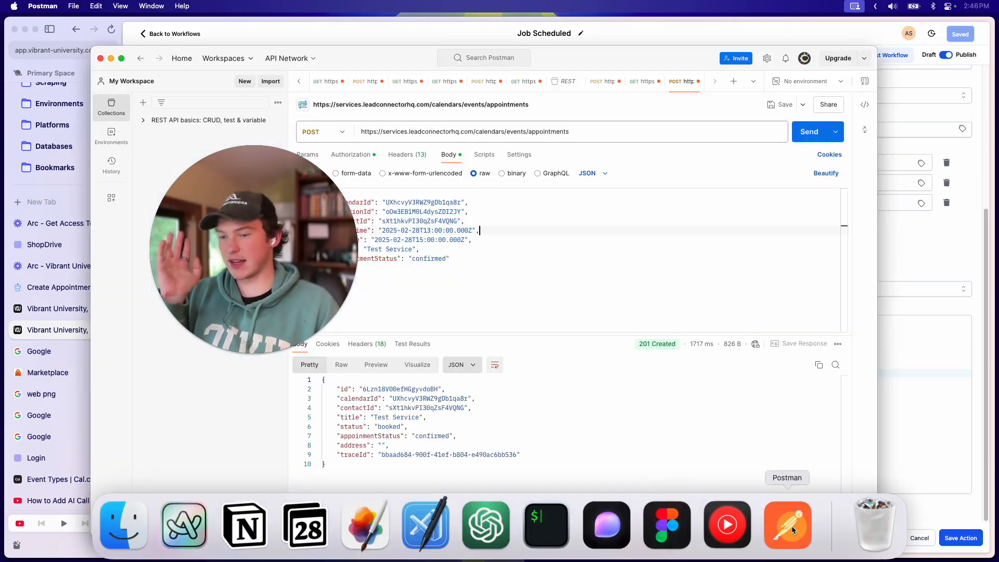
pyautogui.moveTo(360, 391); pyautogui.dragTo(446, 389)
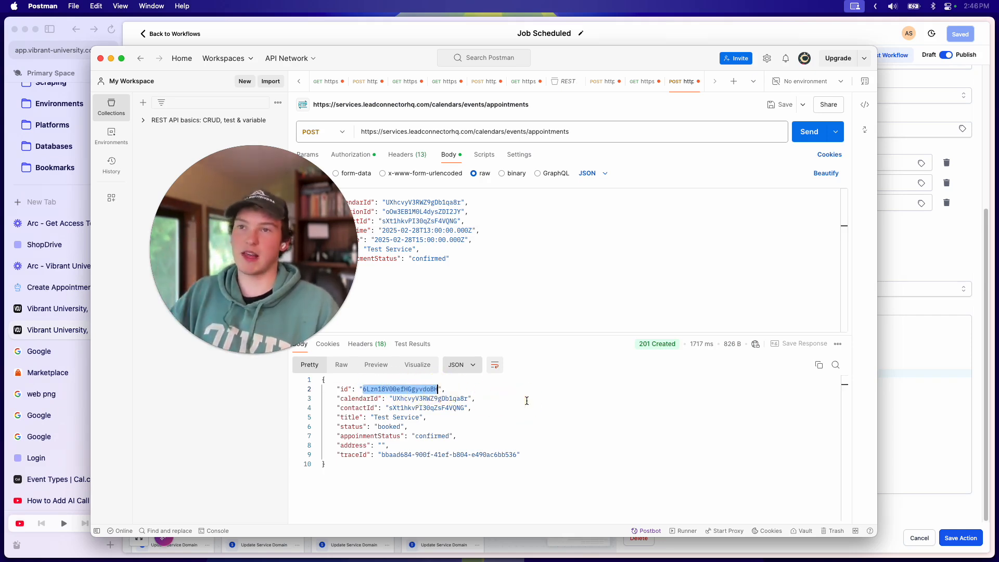
pyautogui.click(506, 403)
# Step: Compare the webhook body's contactId and calendarId with the contactId and address in Postman's response
pyautogui.click(892, 289)
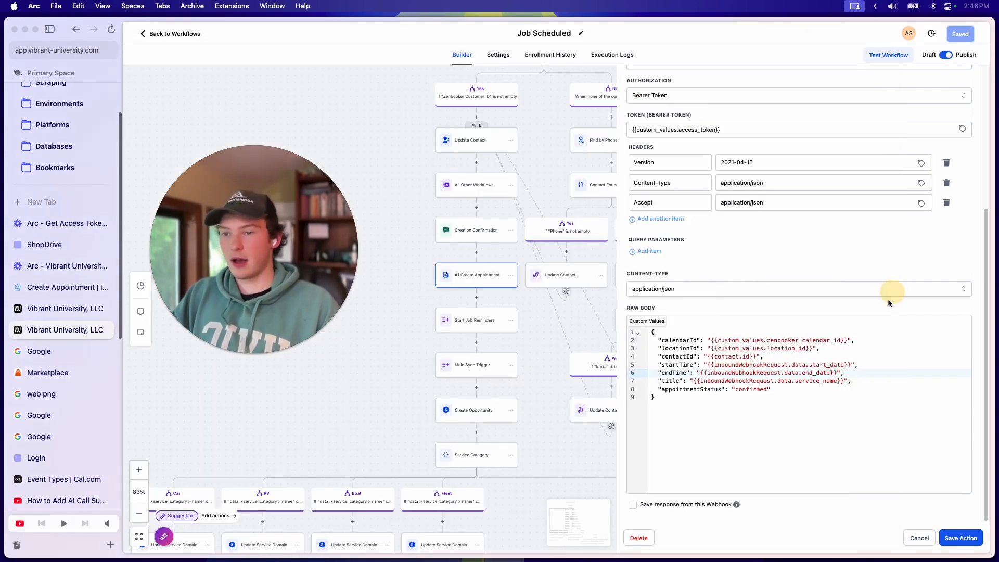
pyautogui.click(770, 360)
pyautogui.click(869, 342)
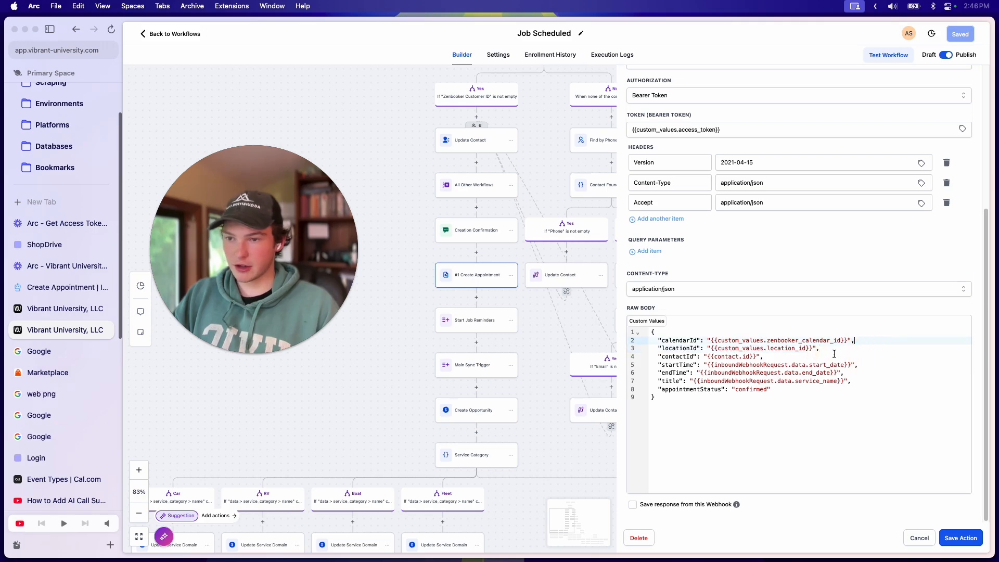
pyautogui.press('super+Tab')
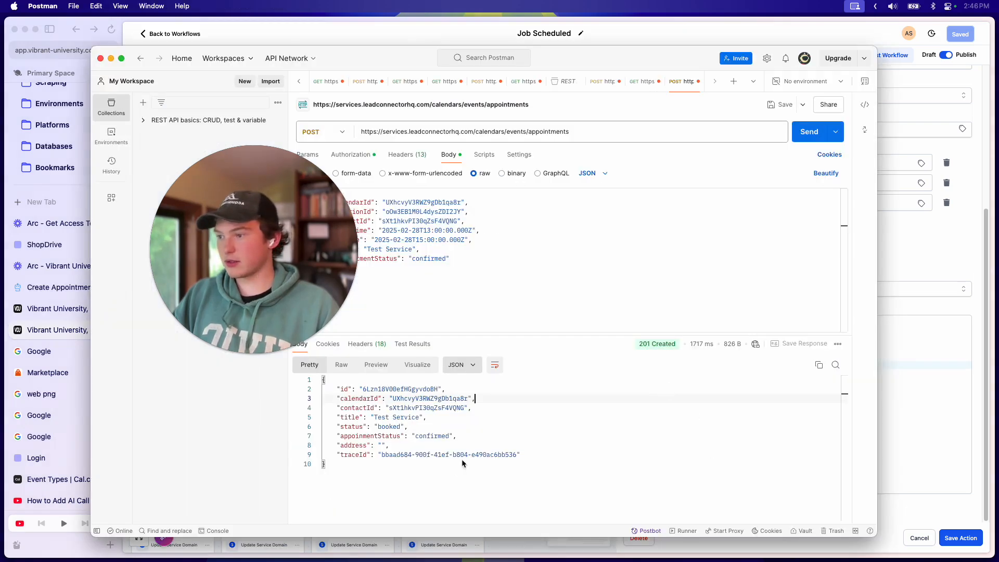
pyautogui.press('super+Tab')
pyautogui.press('super+Tab')
pyautogui.press('super+shift+Tab')
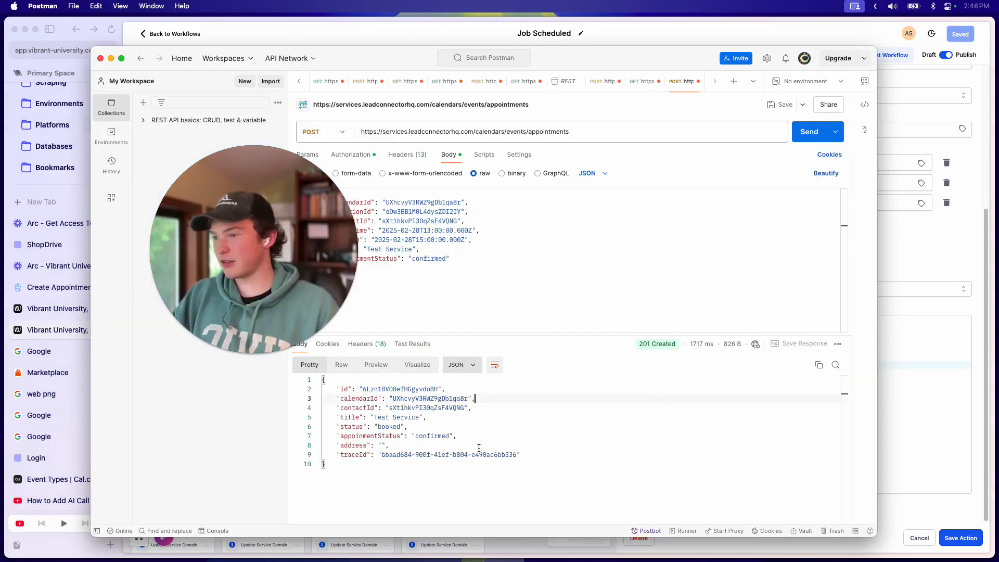
pyautogui.click(486, 408)
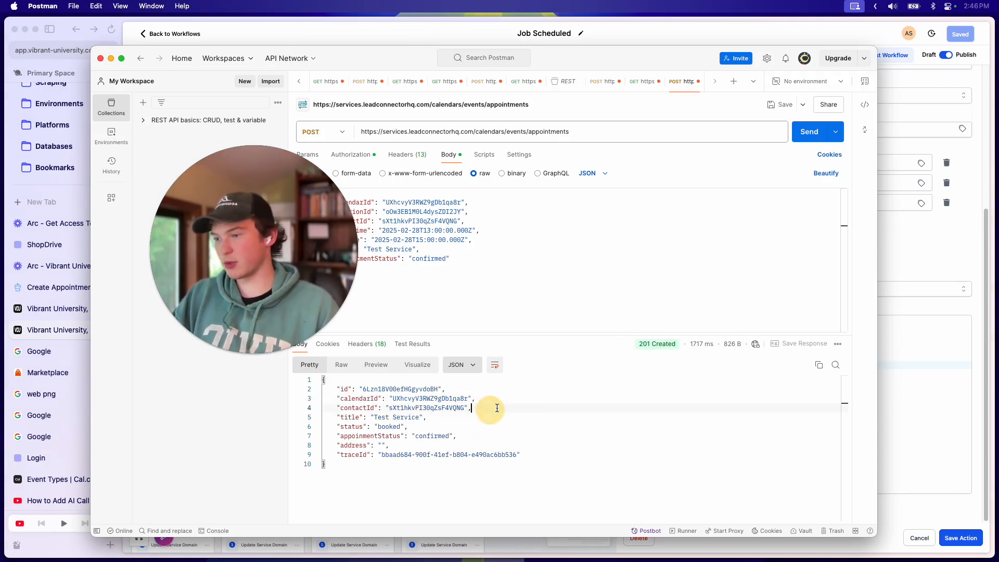
pyautogui.click(490, 449)
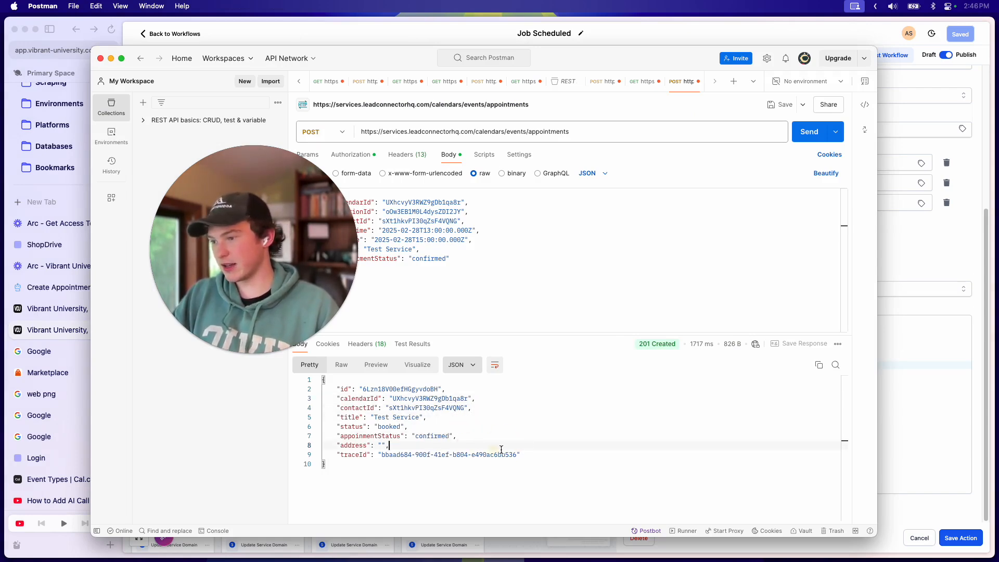
pyautogui.click(950, 363)
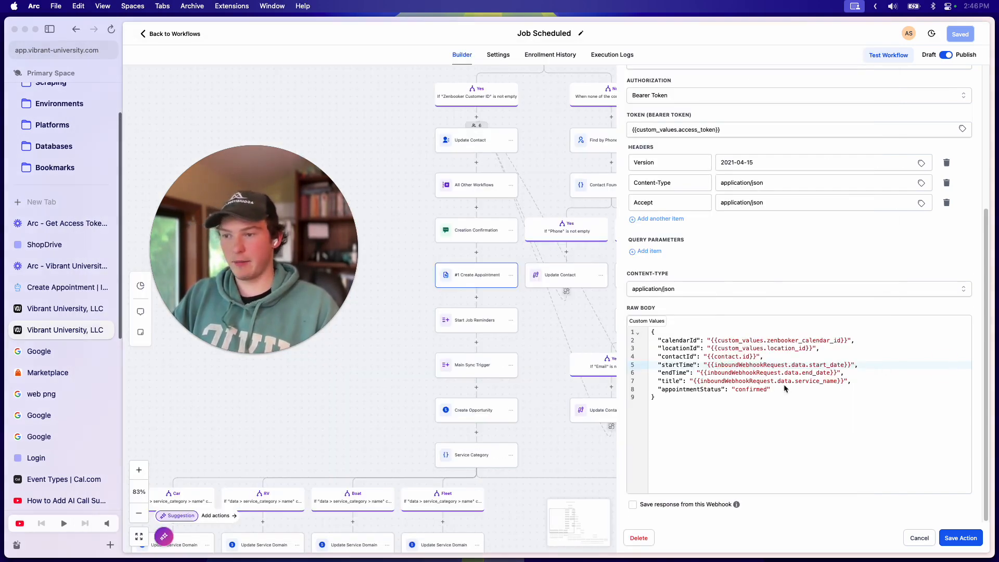
# Step: Turn on 'Save response from this Webhook' for Create Appointment
pyautogui.click(704, 506)
pyautogui.scroll(-2, 706, 504)
pyautogui.rightClick(728, 485)
# Step: Search the contacts by name and pick a test contact, then show the calendar week view
pyautogui.click(718, 442)
pyautogui.click(701, 482)
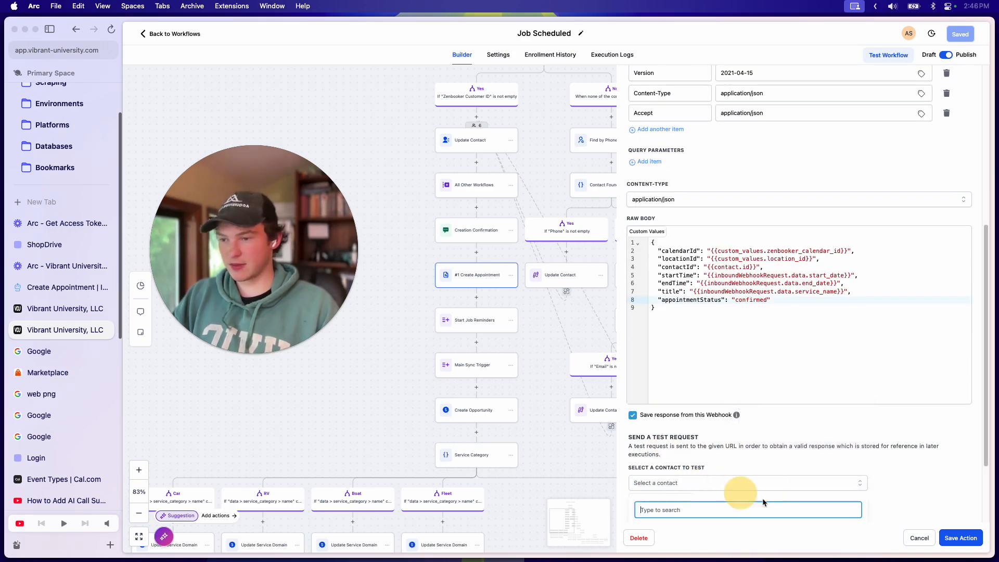
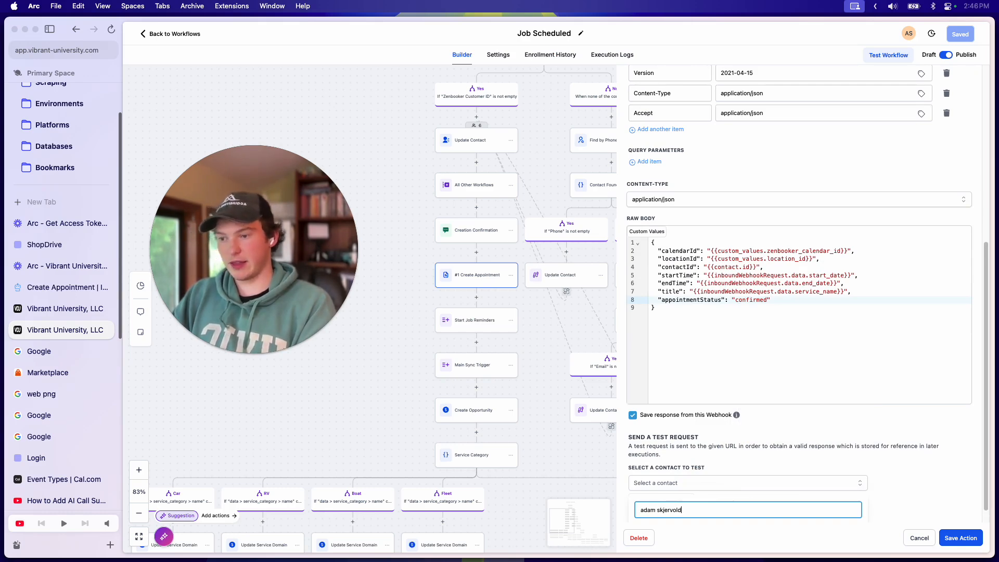
pyautogui.click(721, 511)
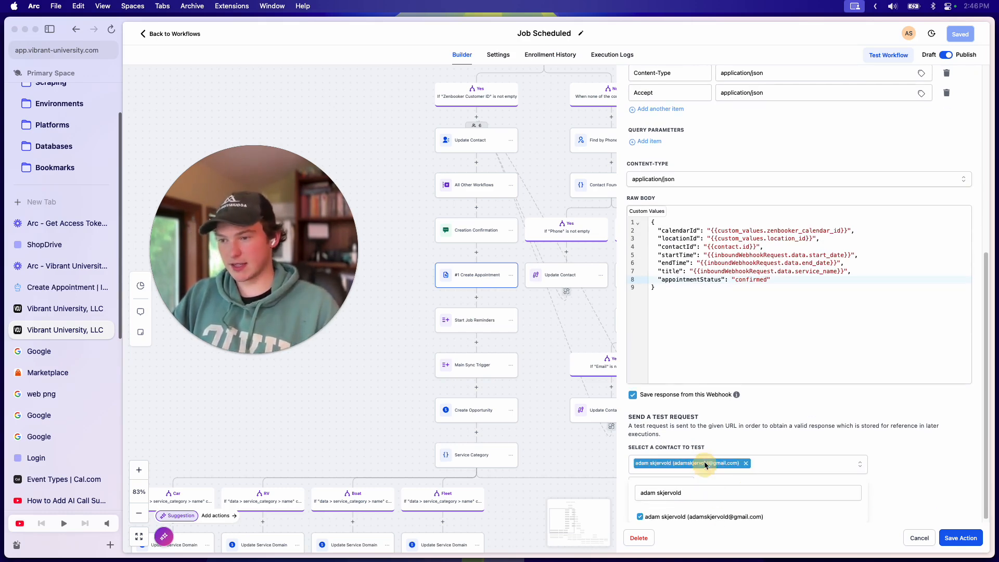
pyautogui.click(722, 416)
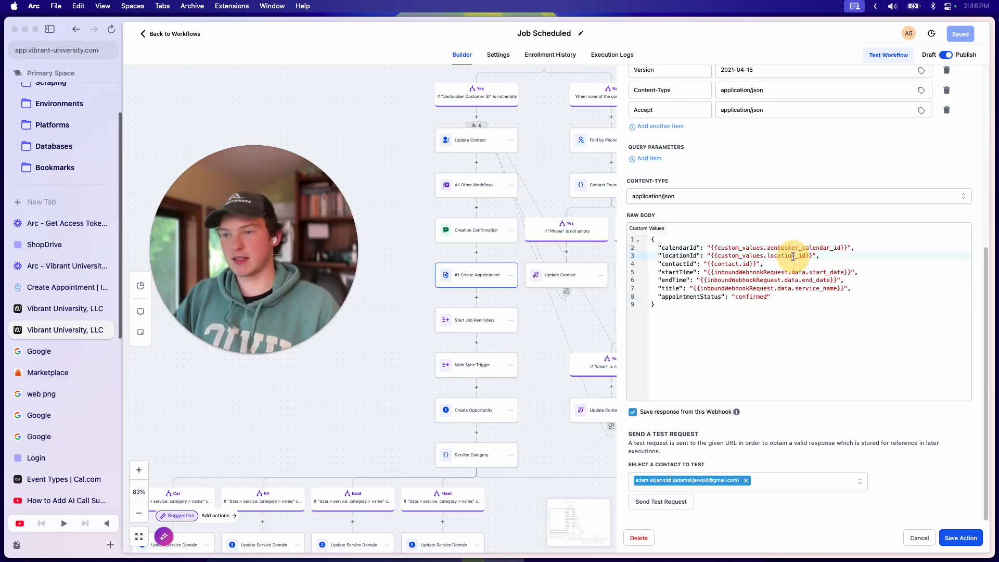
pyautogui.click(788, 542)
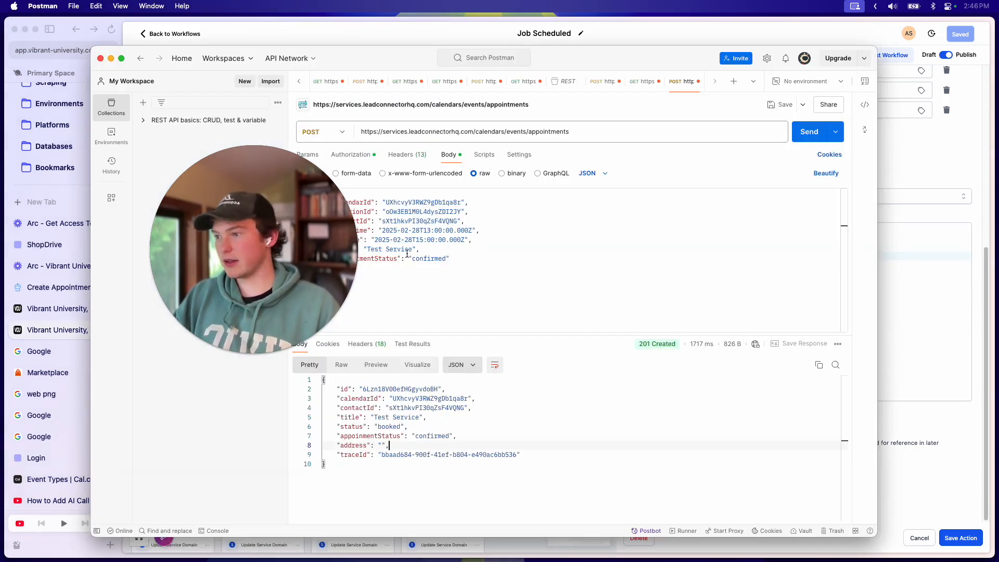
pyautogui.click(34, 309)
# Step: Delete the Feb 28 Test Service appointment from the calendar
pyautogui.click(33, 310)
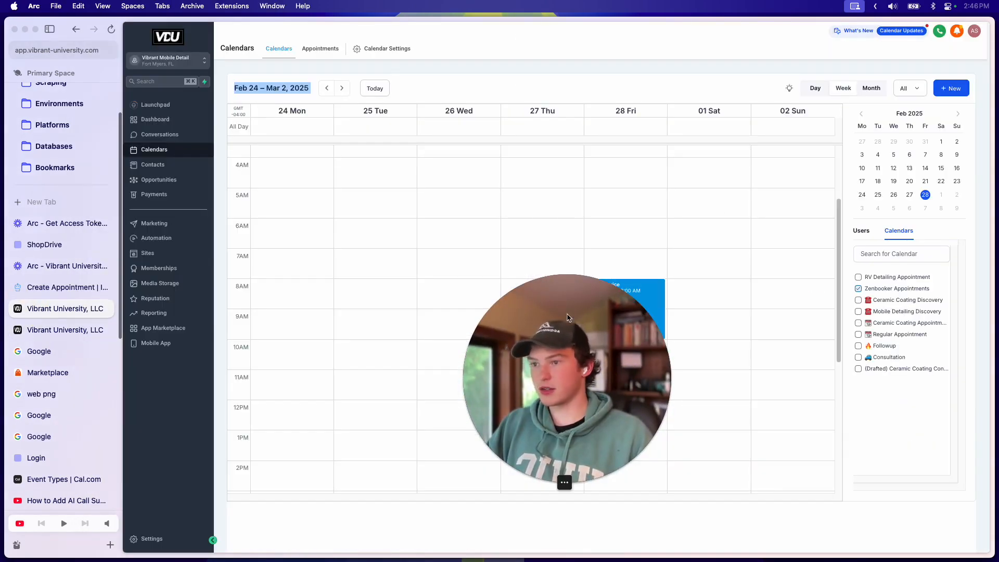
pyautogui.click(632, 305)
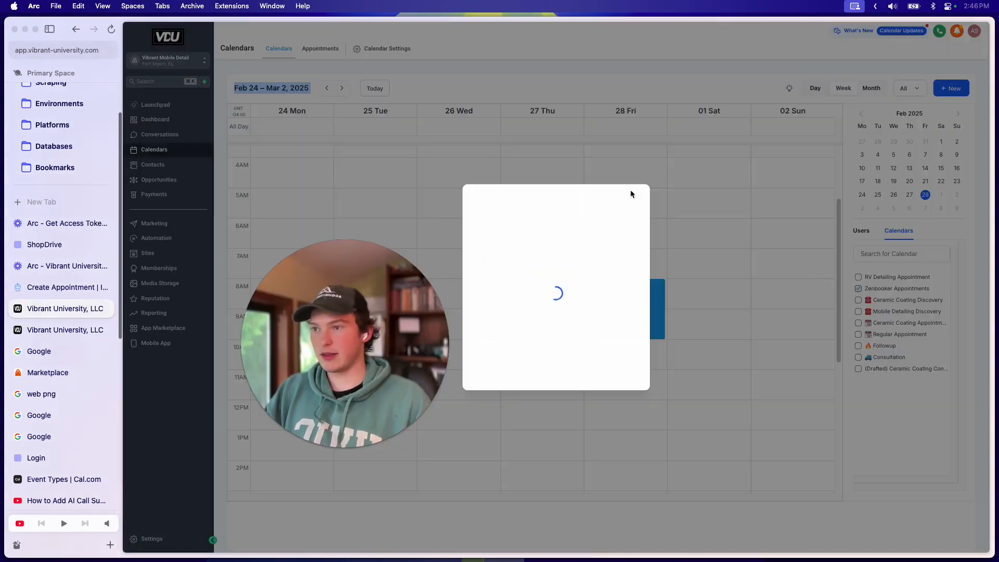
pyautogui.click(621, 164)
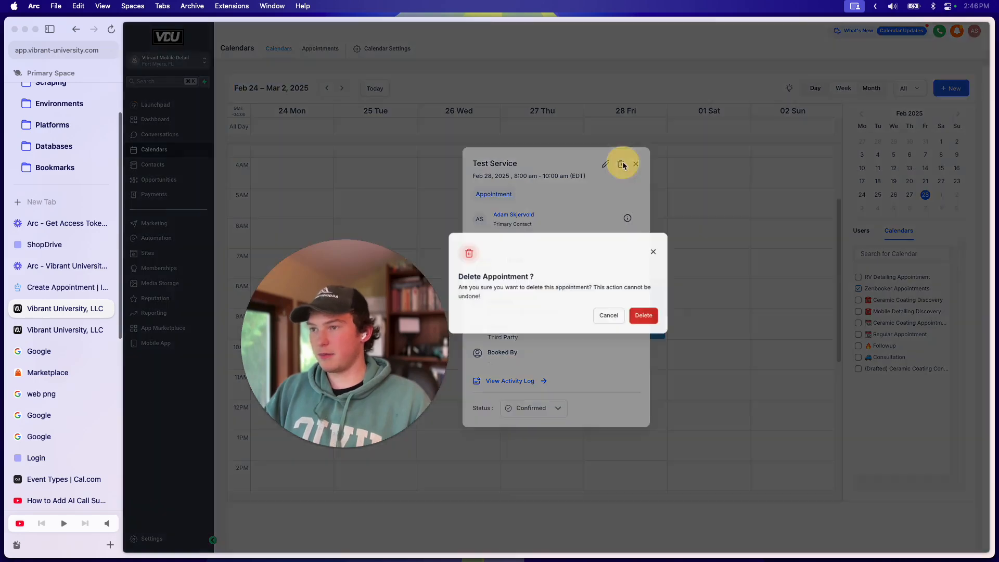
pyautogui.click(643, 320)
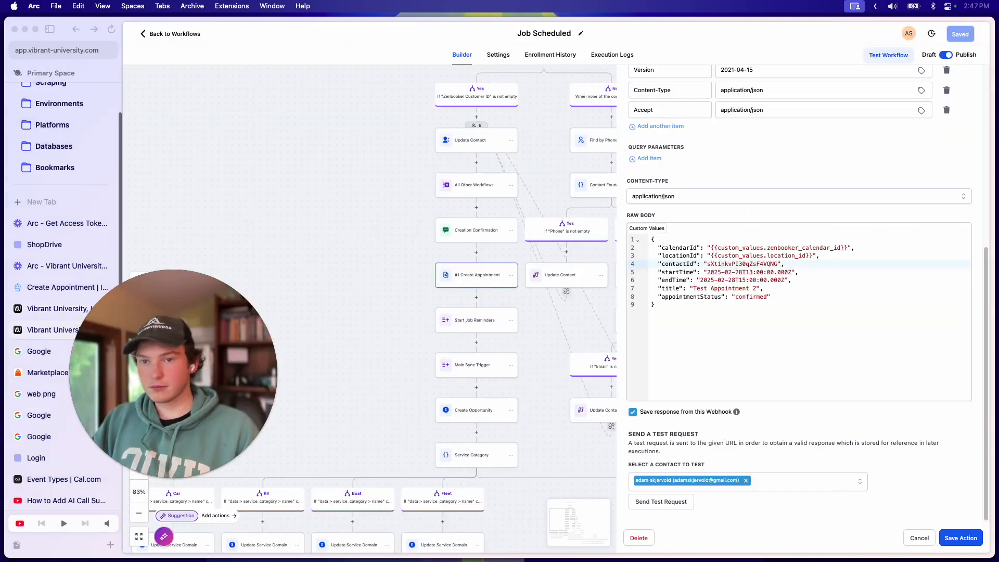
# Step: Go back to the webhook body at the endTime and appointmentStatus lines
pyautogui.click(823, 272)
pyautogui.click(816, 289)
pyautogui.click(821, 286)
pyautogui.click(830, 281)
pyautogui.click(736, 297)
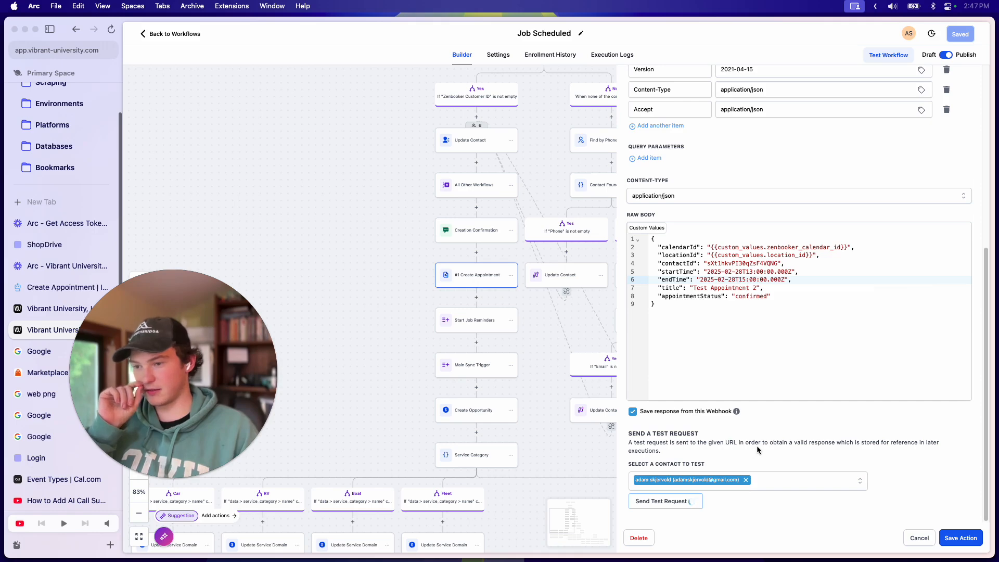
# Step: Review the test request's 201 response with a booked appointment and the bearer token header
pyautogui.scroll(5, 767, 450)
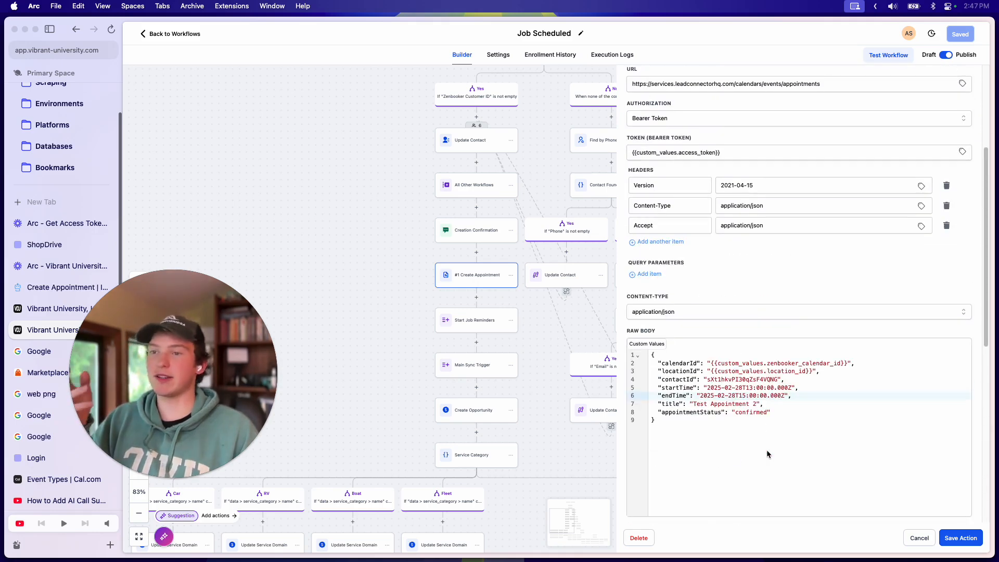
pyautogui.tripleClick(766, 154)
pyautogui.click(790, 388)
pyautogui.scroll(-8, 792, 418)
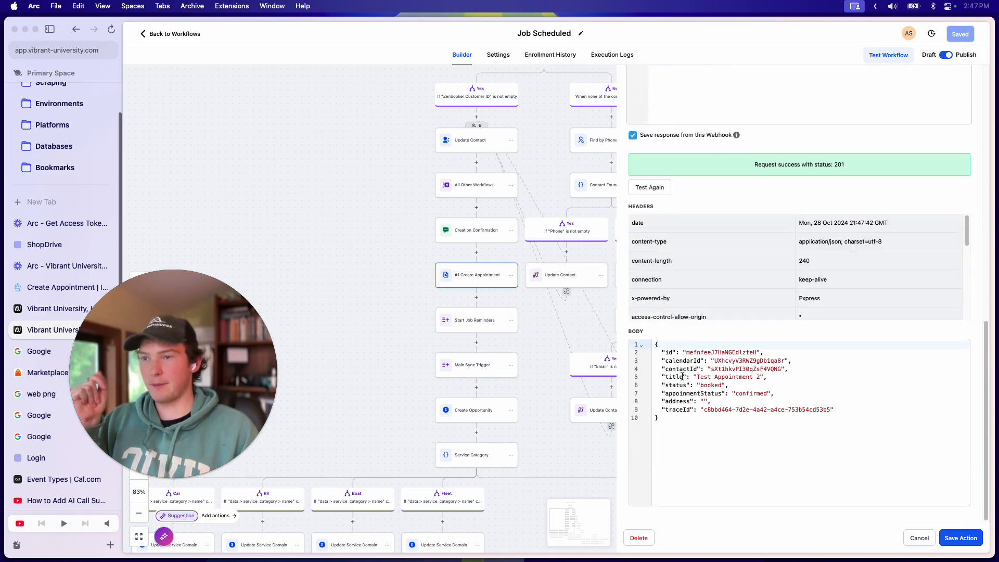
pyautogui.scroll(2, 718, 364)
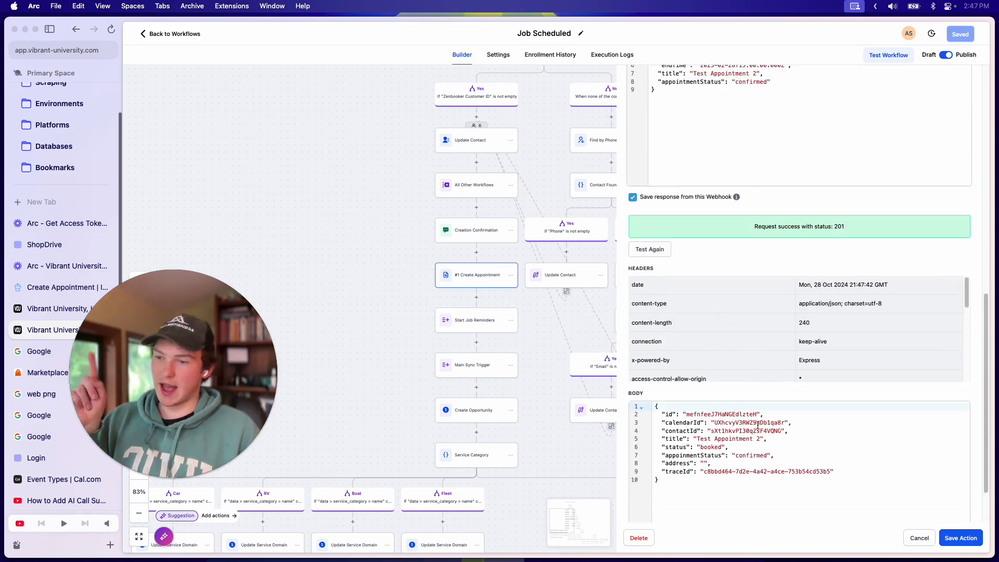
pyautogui.scroll(6, 759, 364)
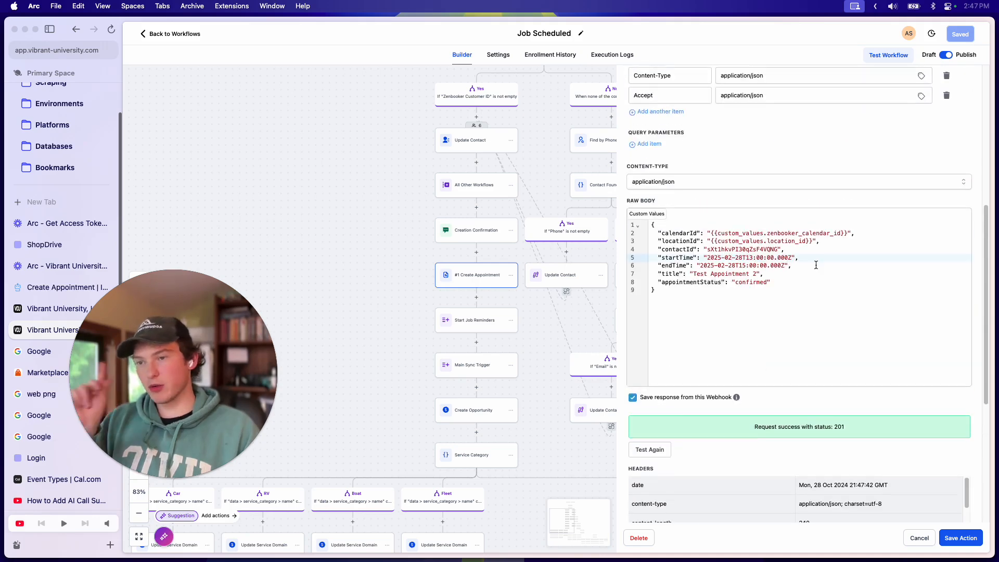
# Step: Undo the hardcoded times and title so they map inbound start_date, end_date and service_name
pyautogui.click(809, 269)
pyautogui.scroll(-1, 797, 367)
pyautogui.scroll(1, 797, 366)
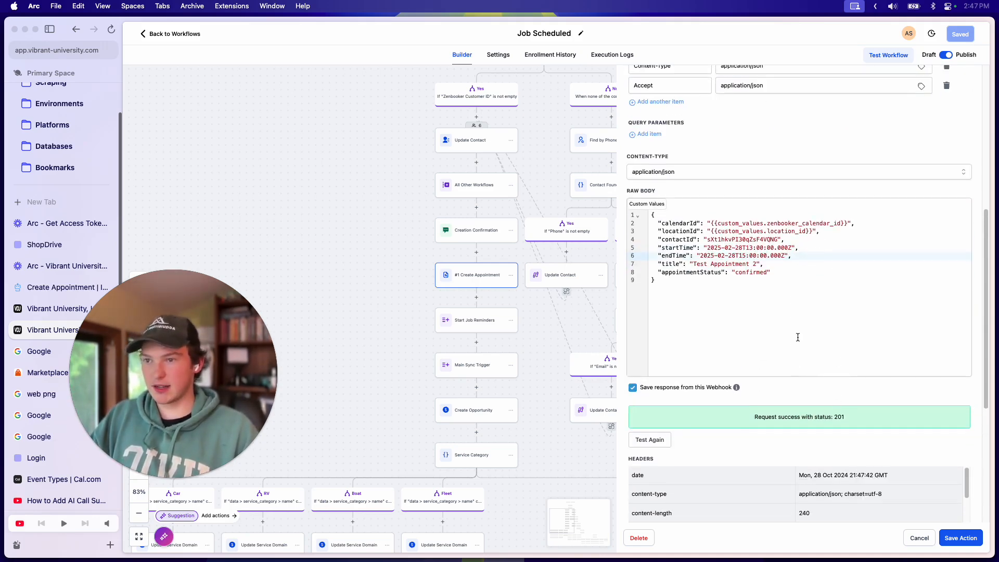
pyautogui.press('super+z')
pyautogui.press('super+z')
pyautogui.press('super+z')
pyautogui.click(792, 293)
pyautogui.scroll(3, 792, 293)
pyautogui.scroll(-6, 805, 384)
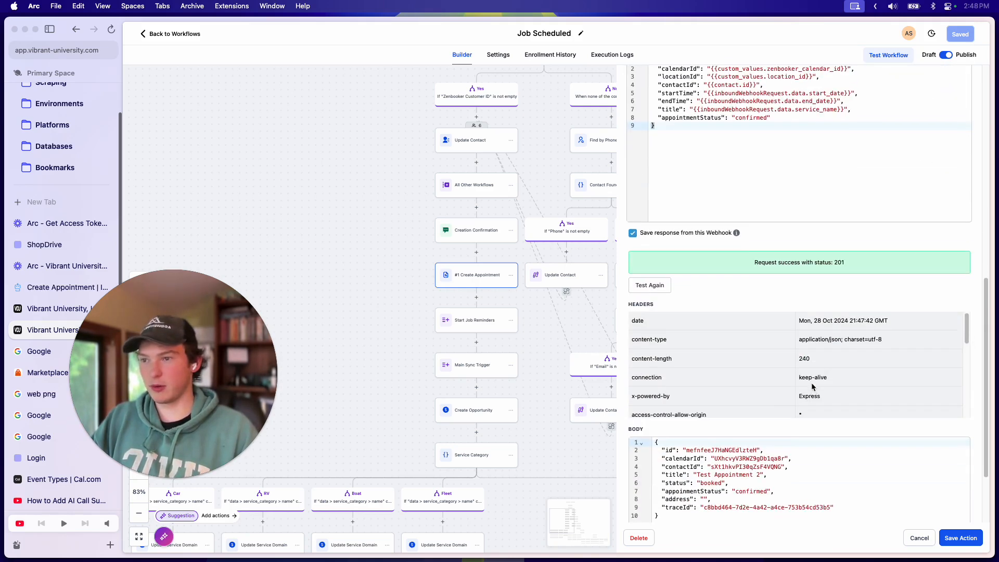
pyautogui.scroll(-5, 805, 384)
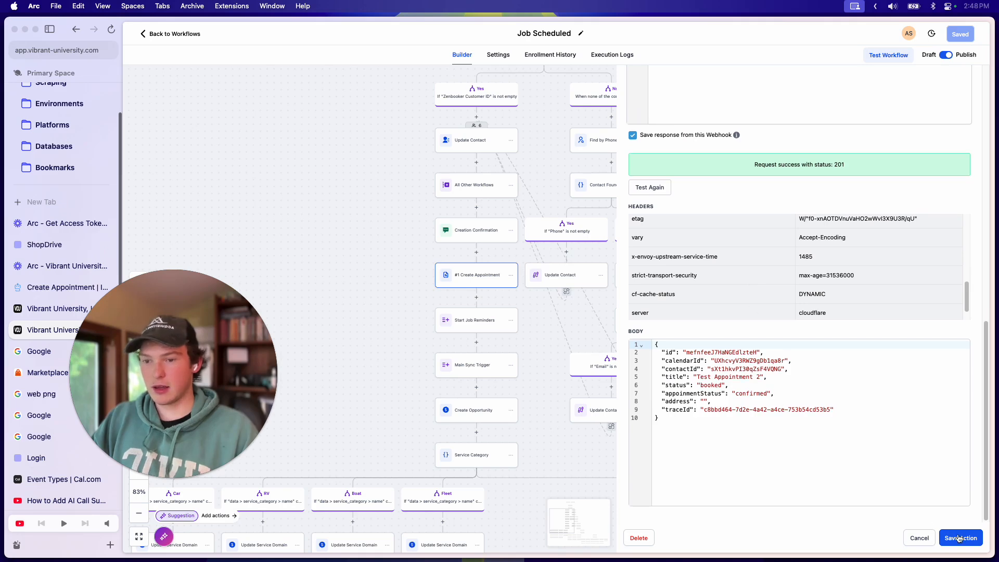
# Step: Save the webhook action, discard the accidental new 'if' step, and save the workflow
pyautogui.click(961, 539)
pyautogui.click(475, 300)
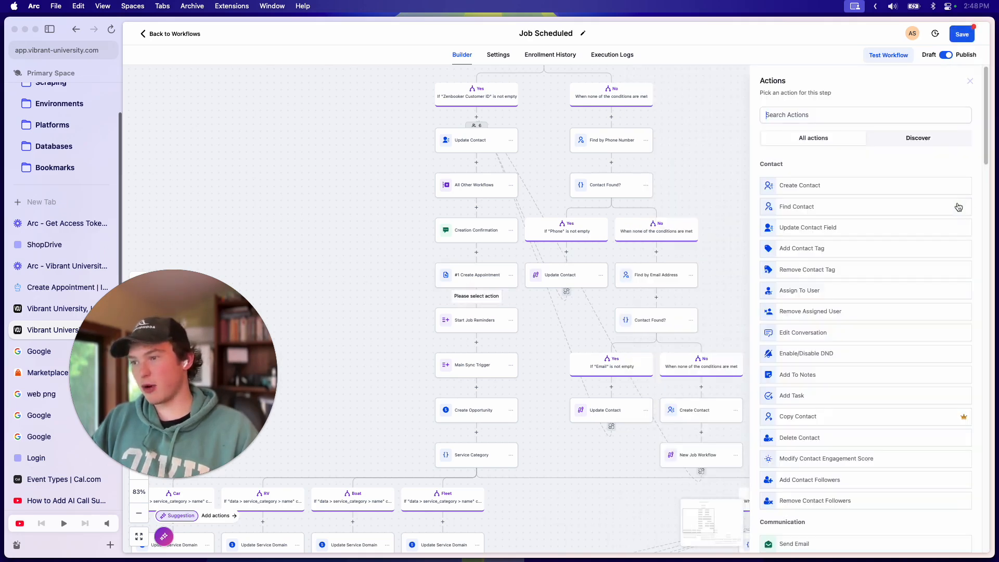
pyautogui.write('if')
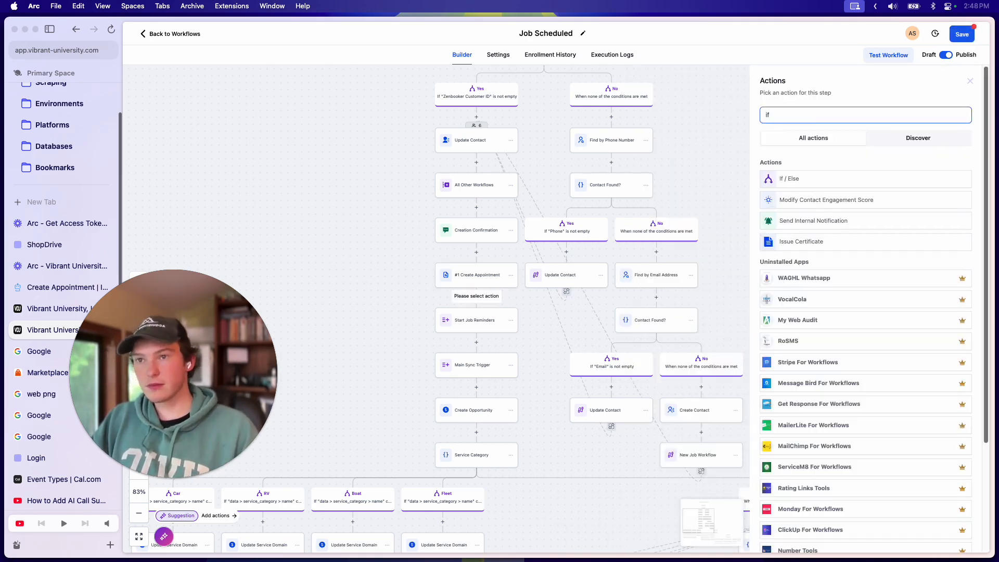
pyautogui.click(970, 80)
pyautogui.click(960, 35)
# Step: Reopen #1 Create Appointment to check the saved response, then close its settings panel
pyautogui.click(467, 286)
pyautogui.scroll(-5, 720, 374)
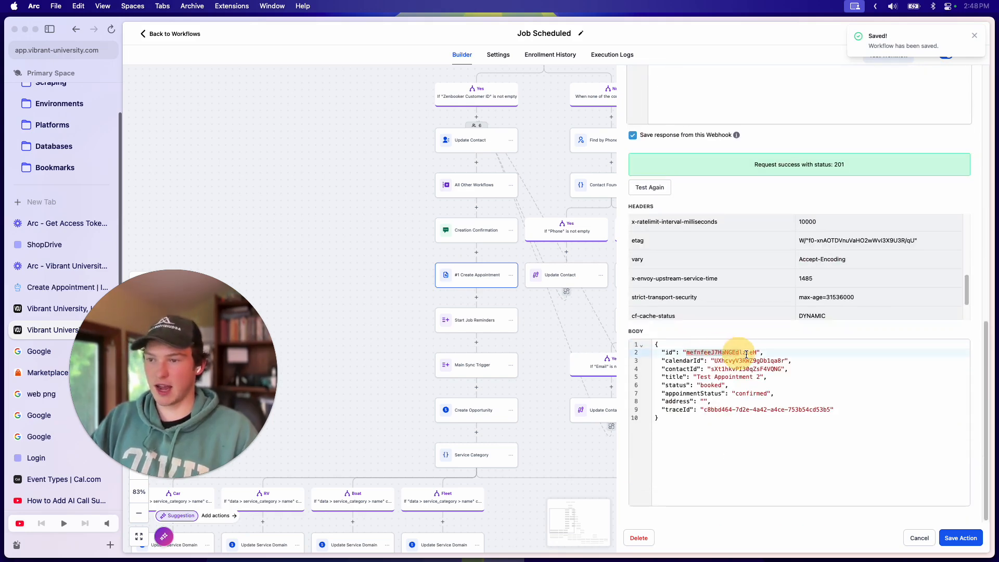
pyautogui.scroll(10, 739, 385)
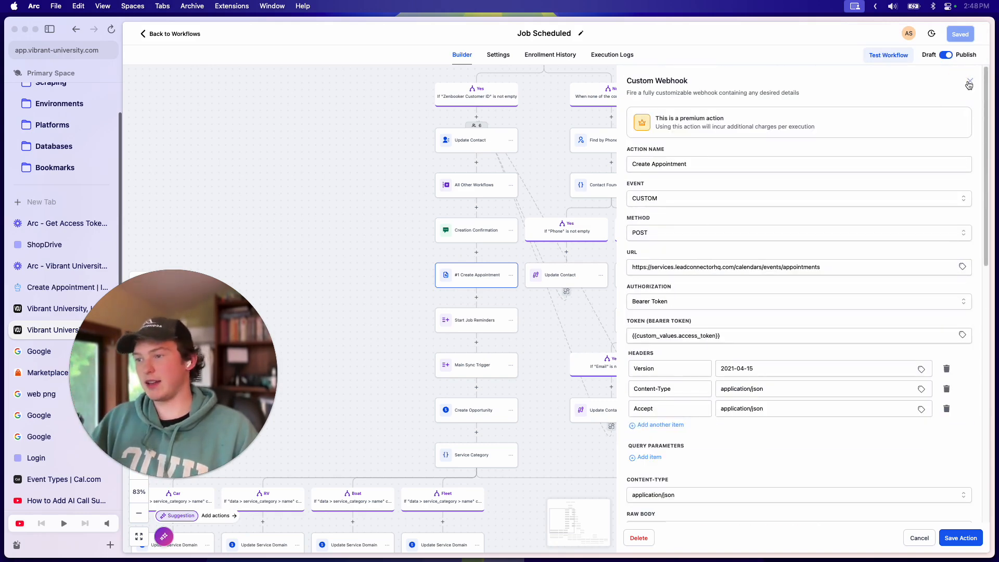
pyautogui.click(968, 82)
pyautogui.hscroll(-3, 576, 299)
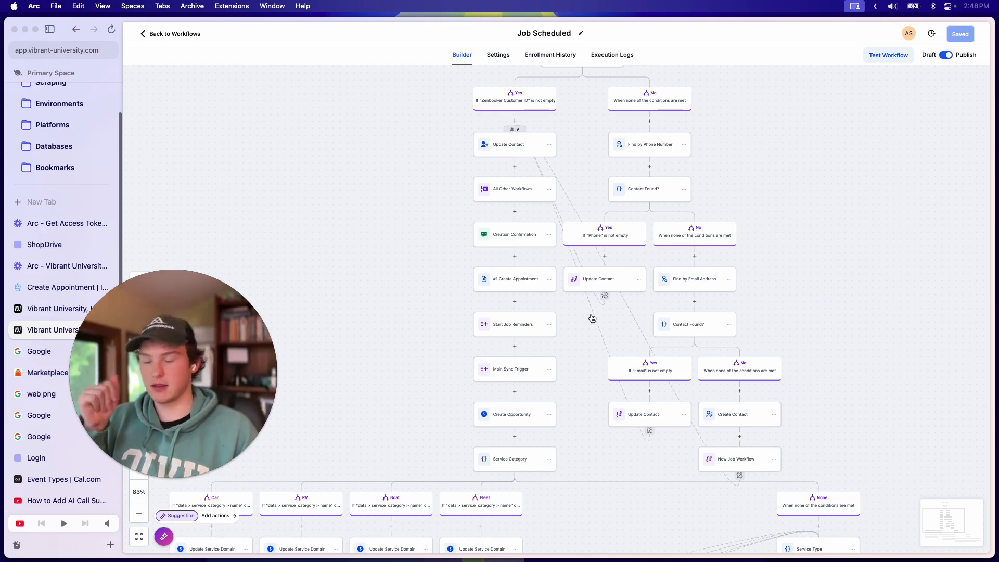
pyautogui.moveTo(178, 316); pyautogui.dragTo(421, 128)
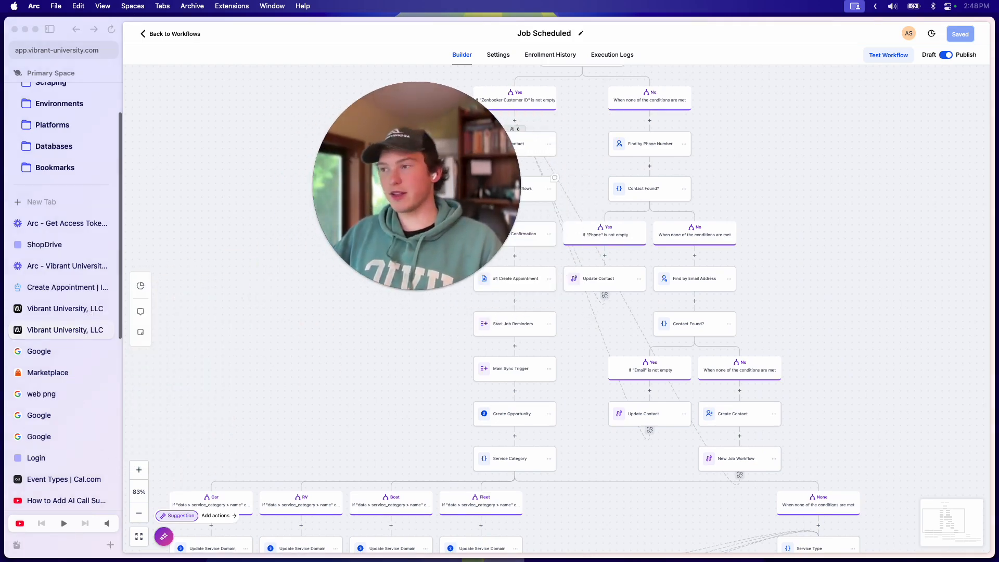
pyautogui.moveTo(359, 161); pyautogui.dragTo(279, 156)
pyautogui.click(786, 158)
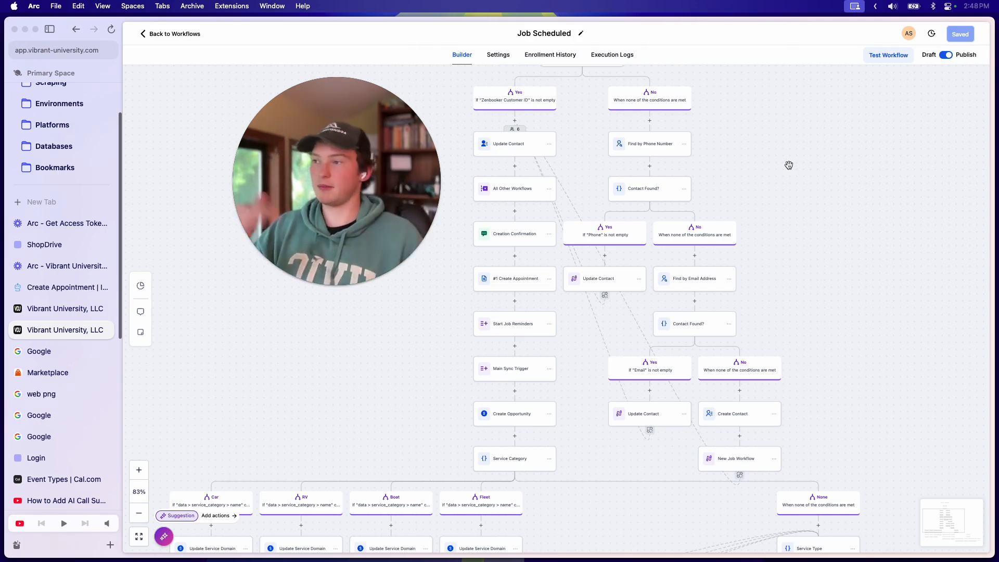
pyautogui.moveTo(739, 179); pyautogui.dragTo(771, 200)
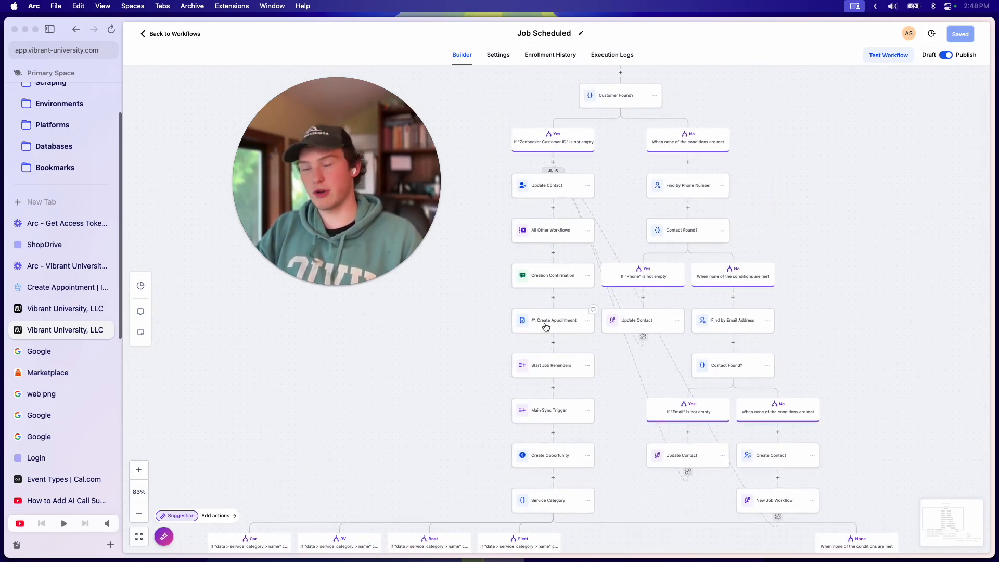
pyautogui.moveTo(626, 227); pyautogui.dragTo(611, 213)
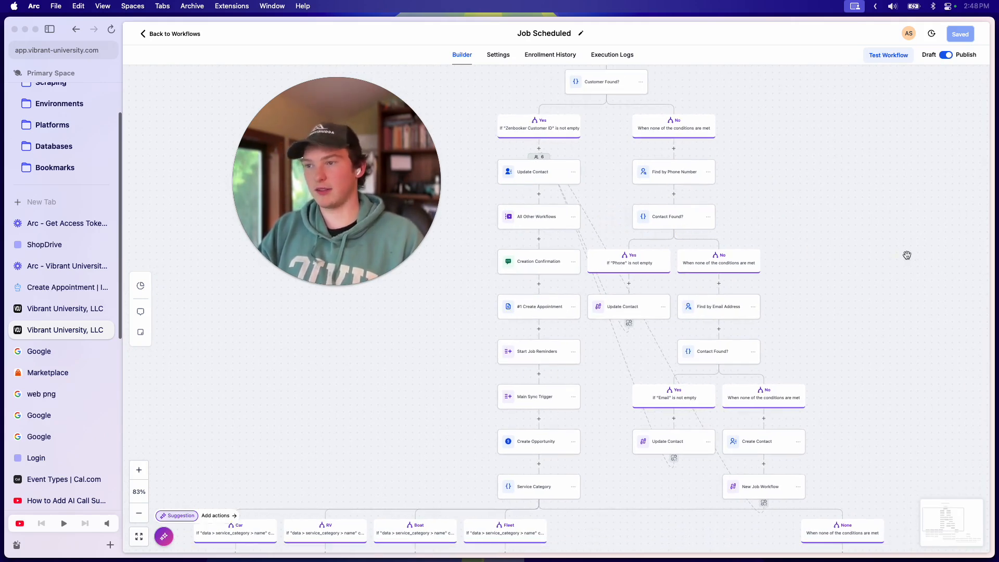